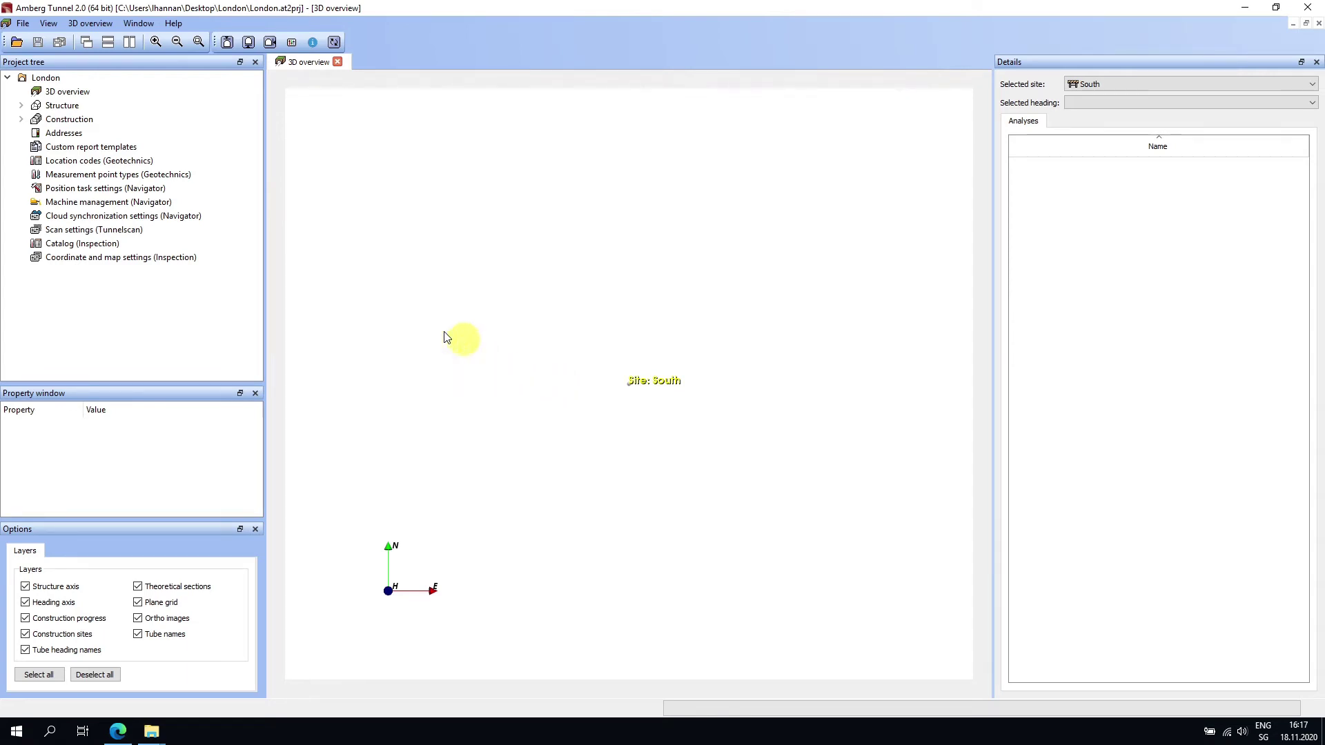
Step: Expand the Construction branch through Site: South to show the contents of the South Line tube heading
left_click(21, 119)
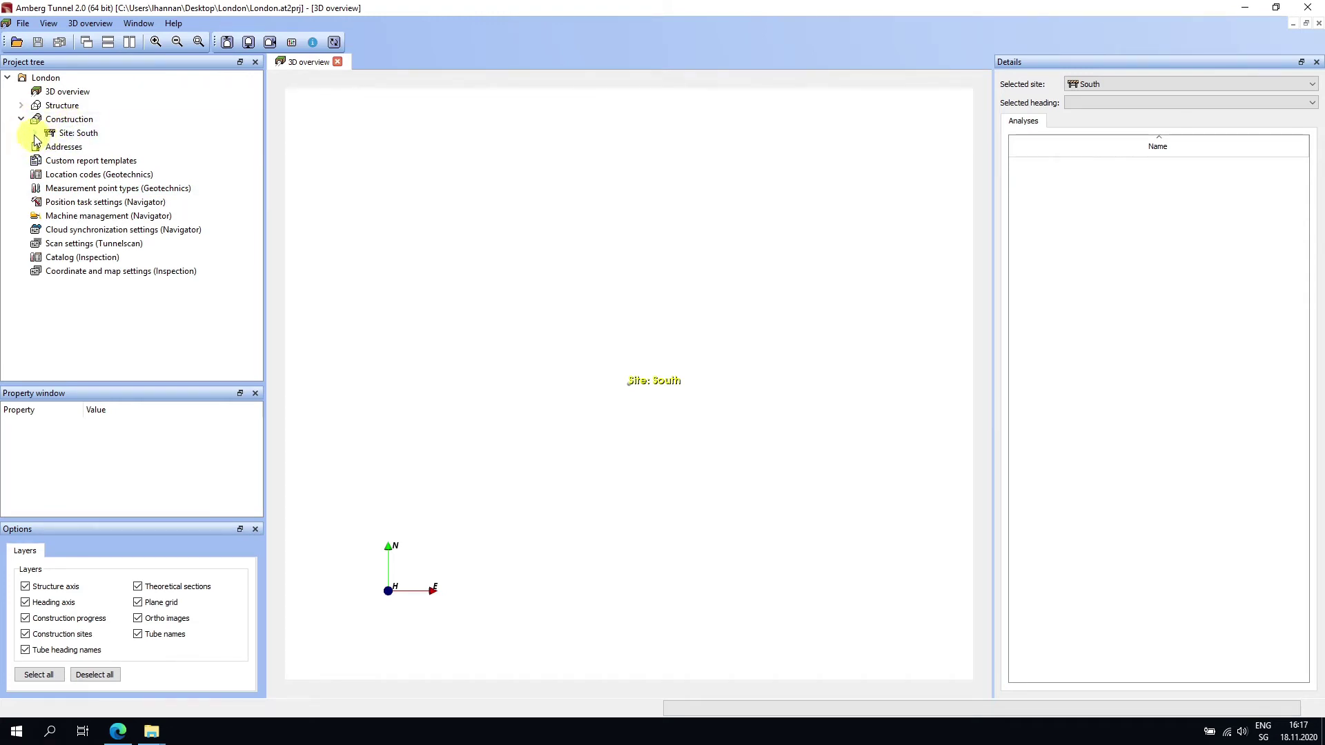
left_click(73, 133)
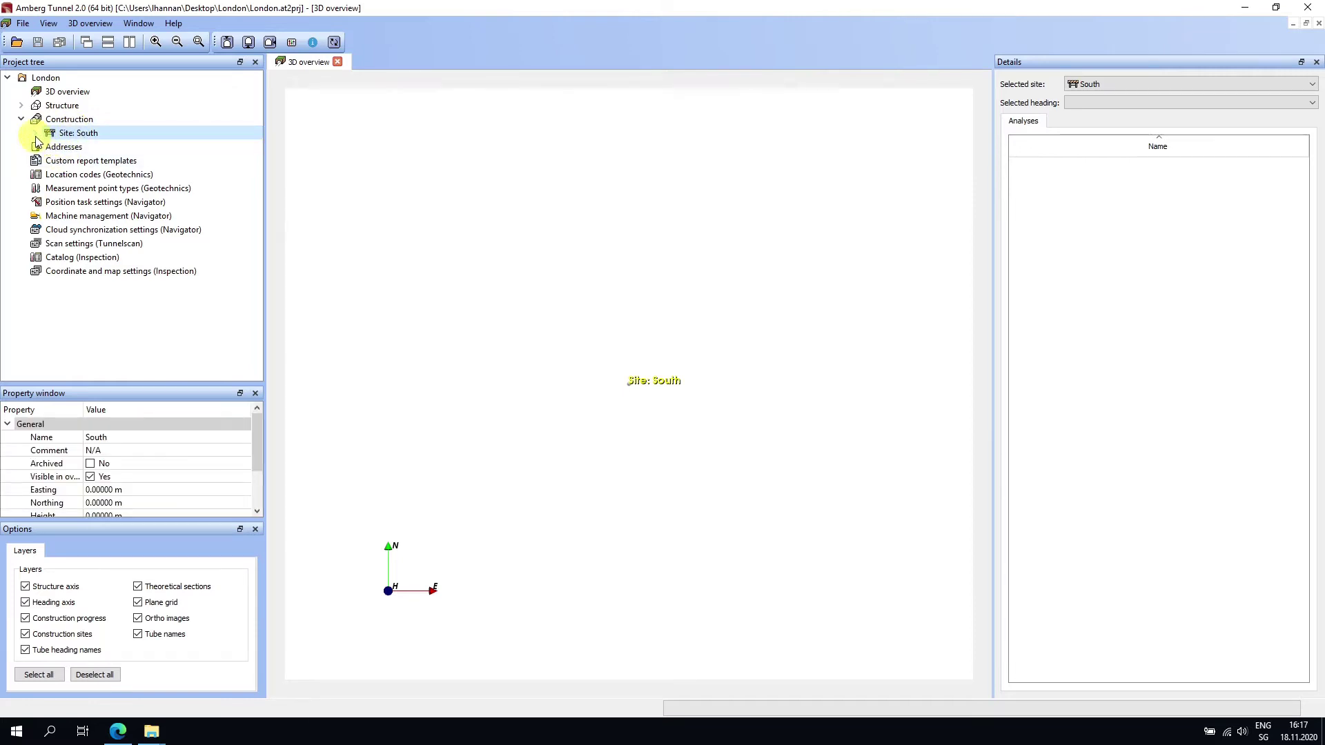
left_click(36, 133)
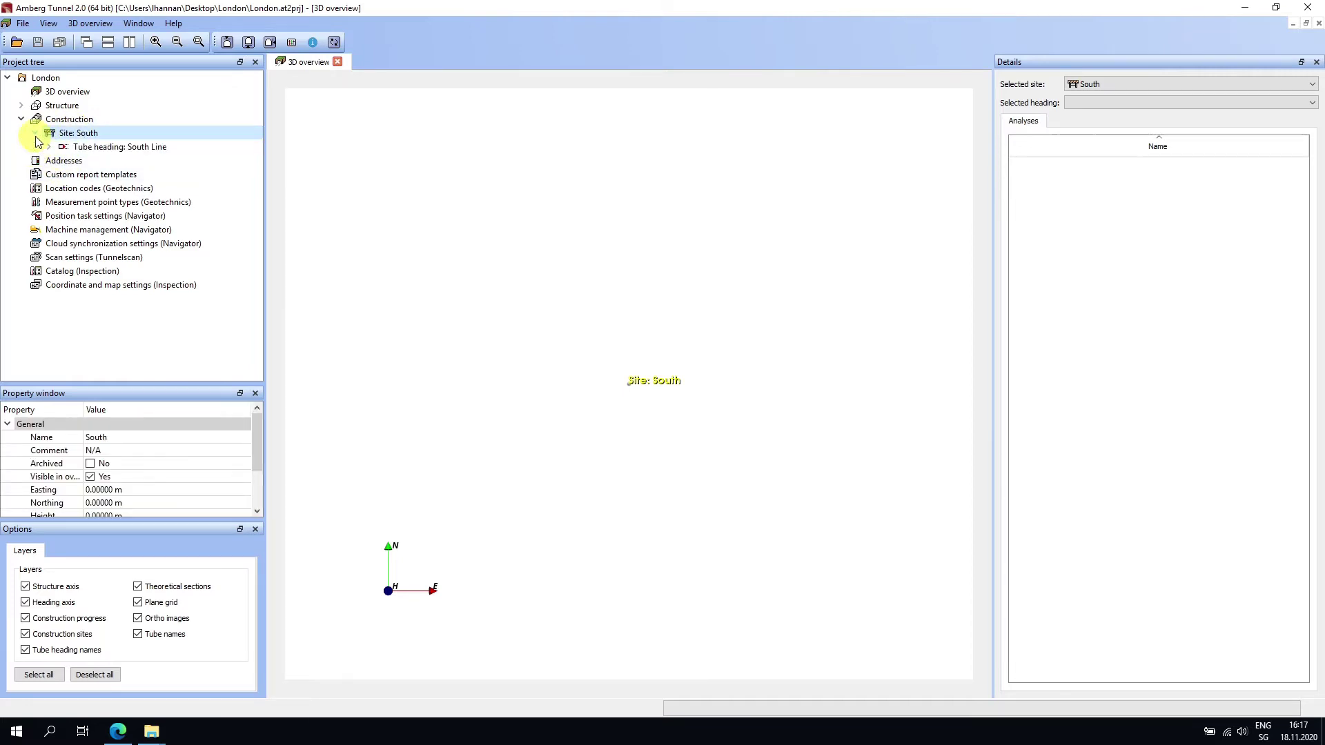
left_click(86, 147)
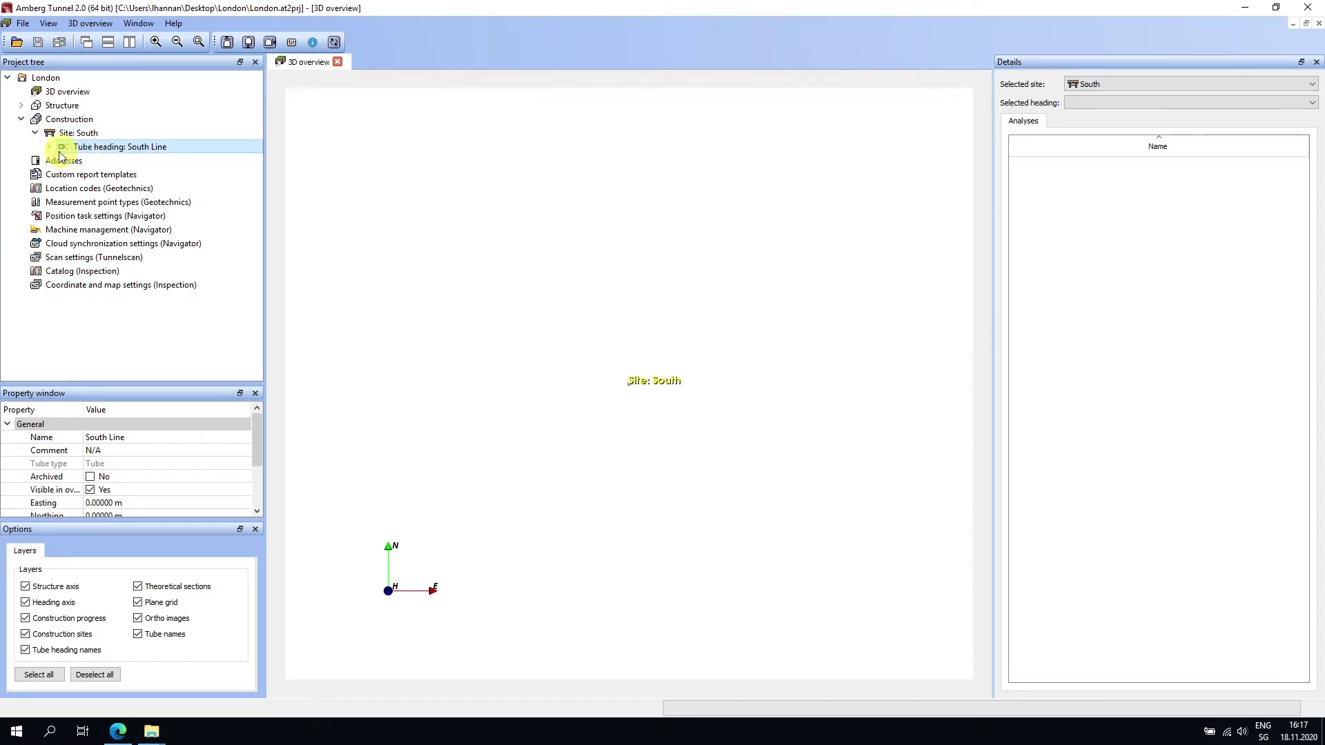
left_click(49, 147)
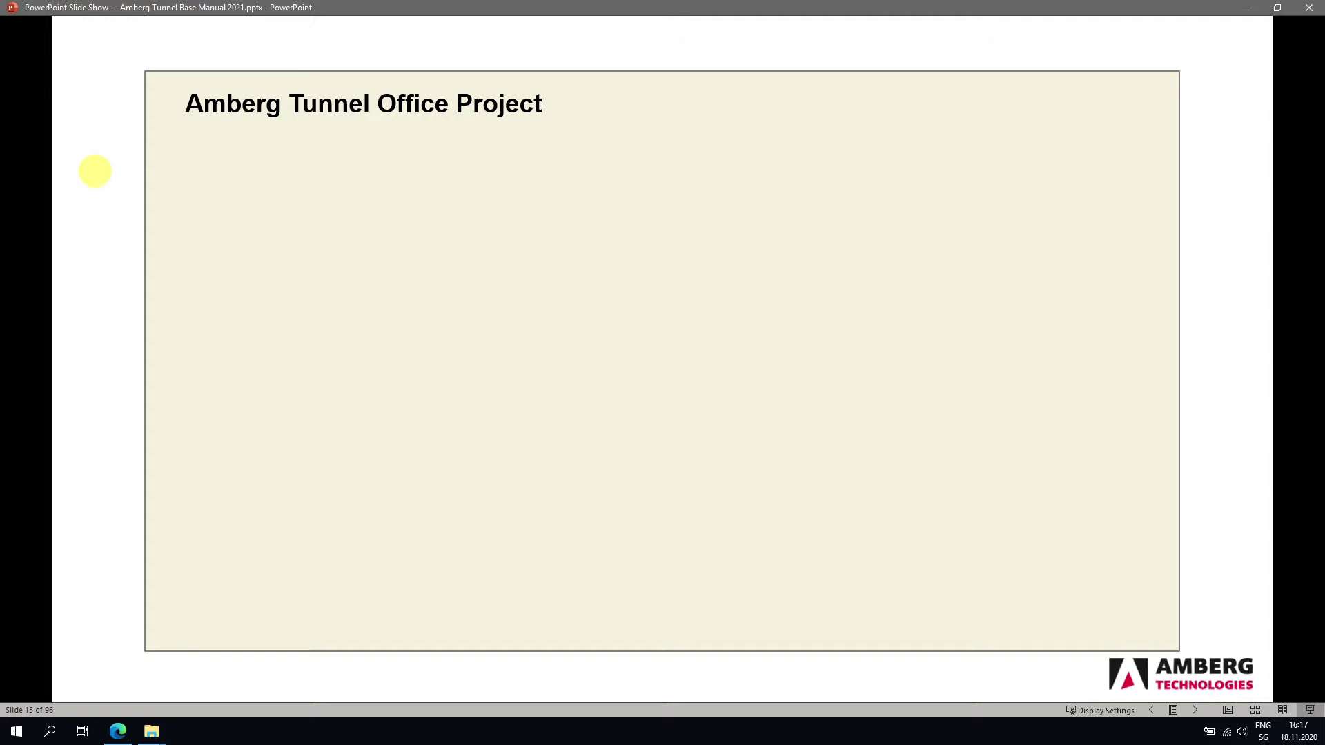
key("Right")
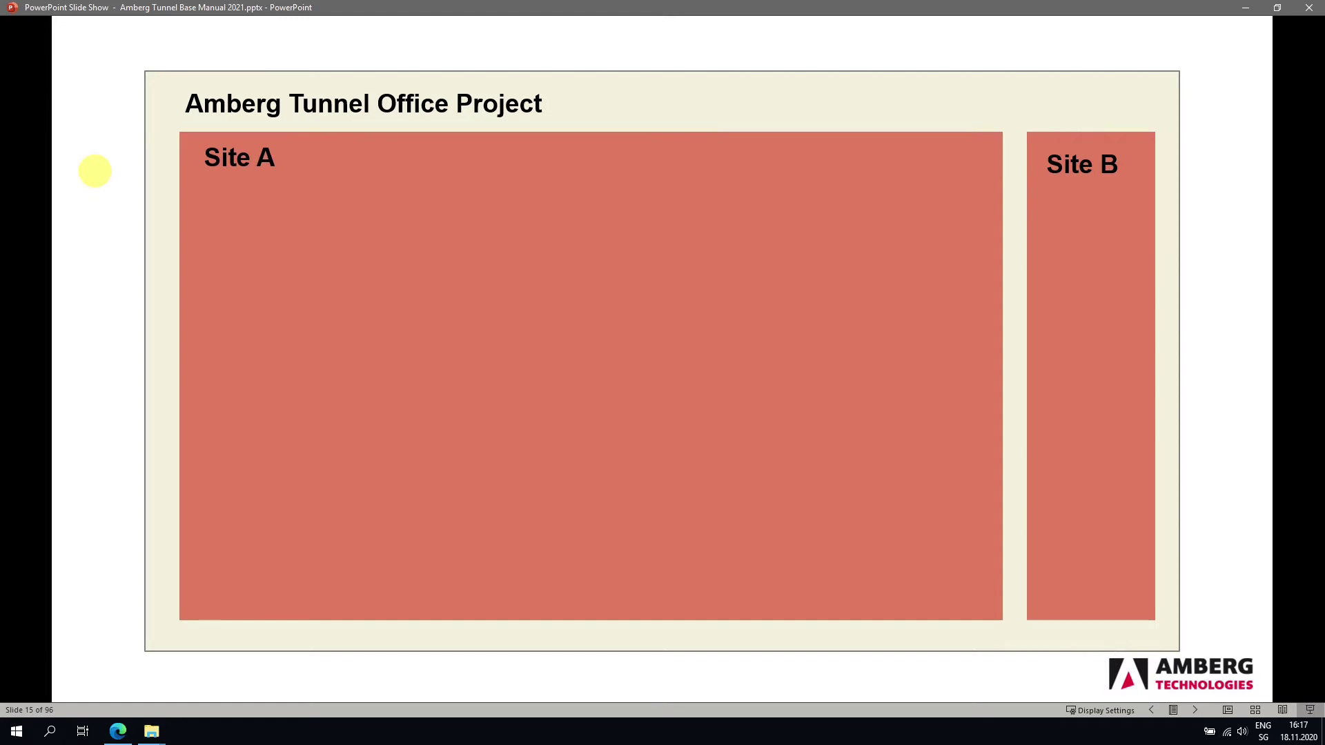
key("Right")
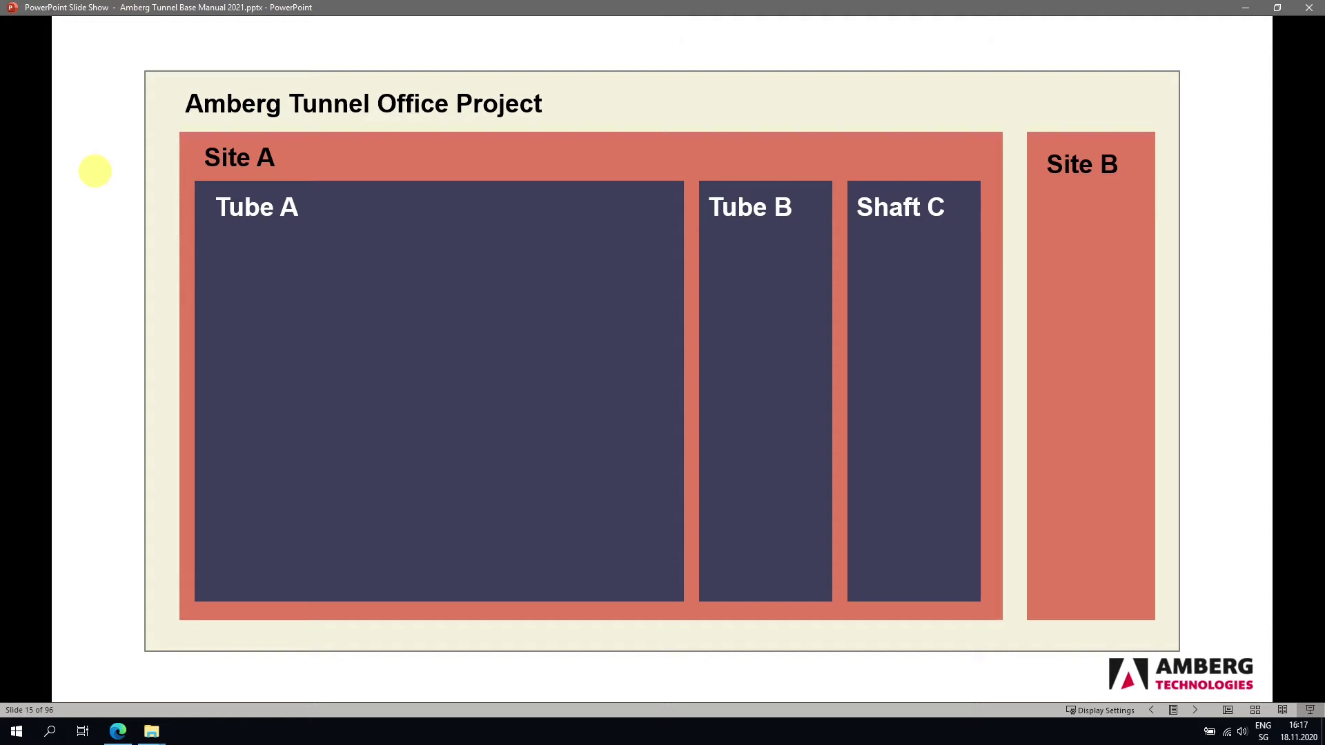
key("Right")
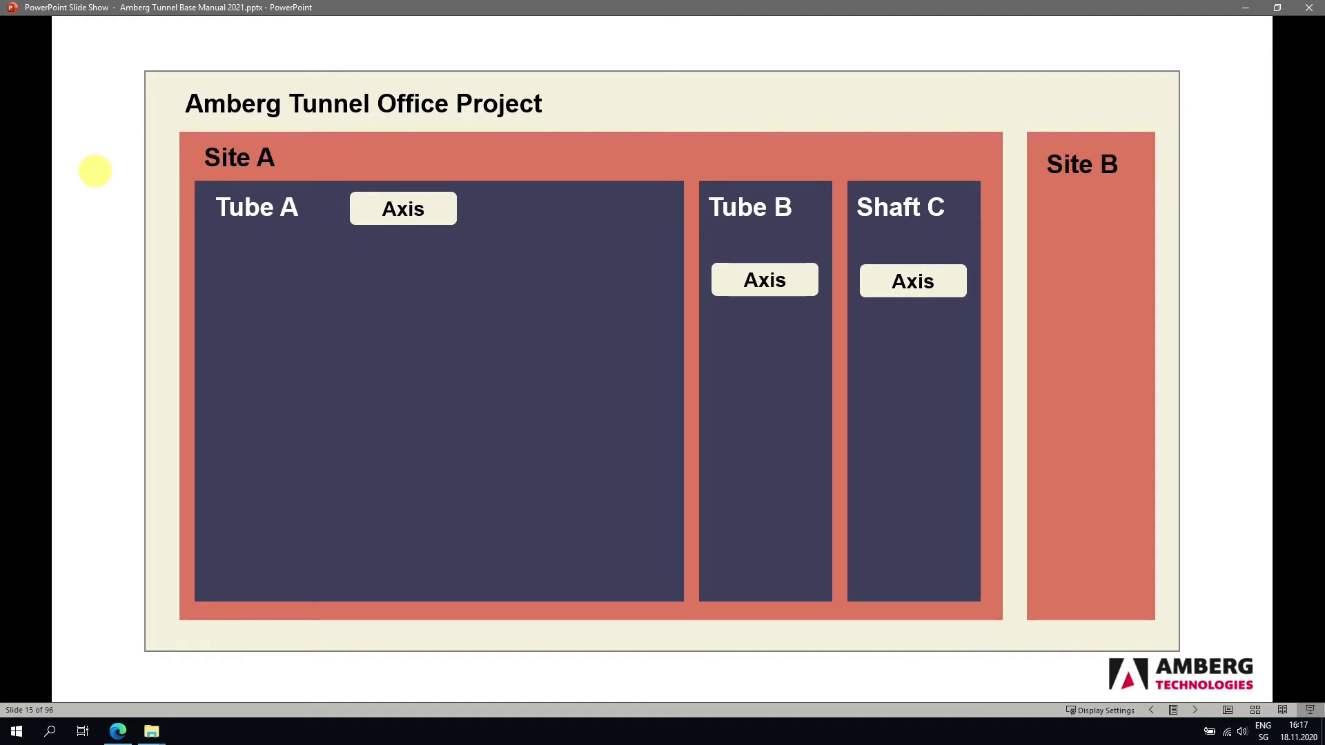
key("Right")
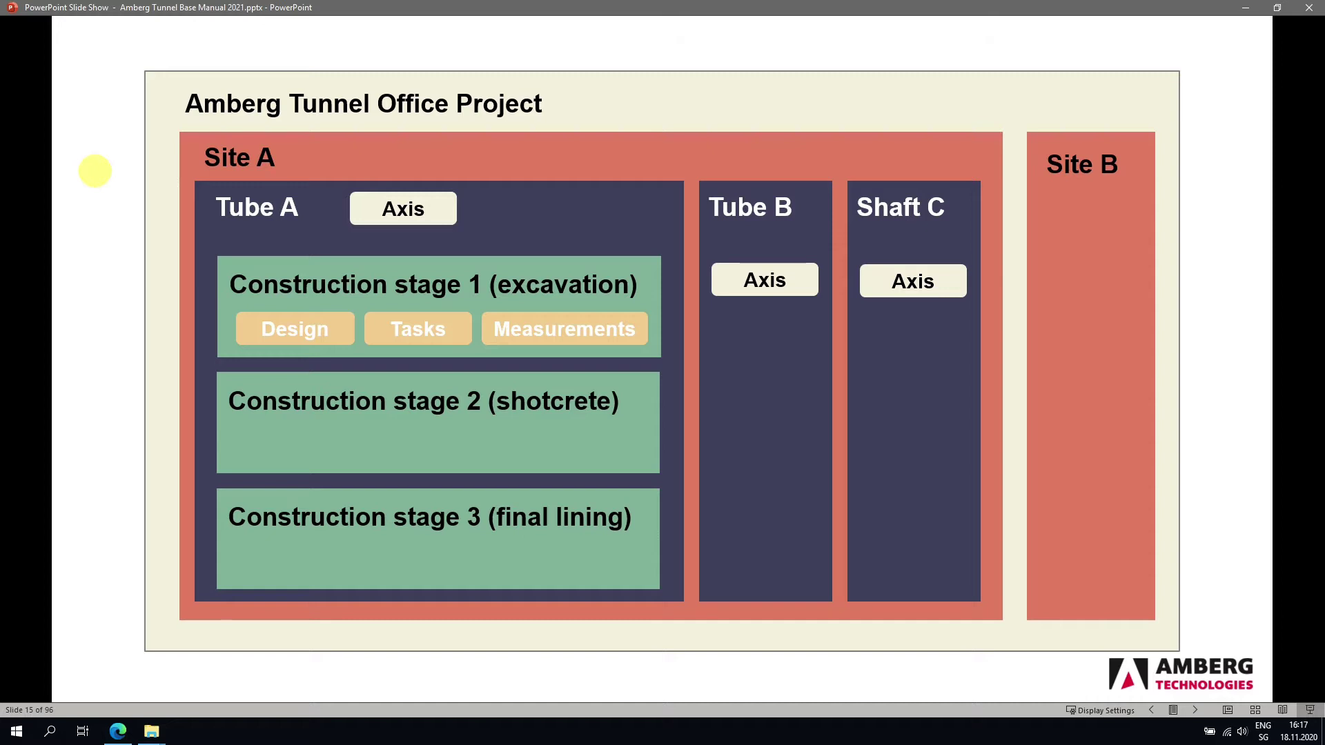
left_click(94, 170)
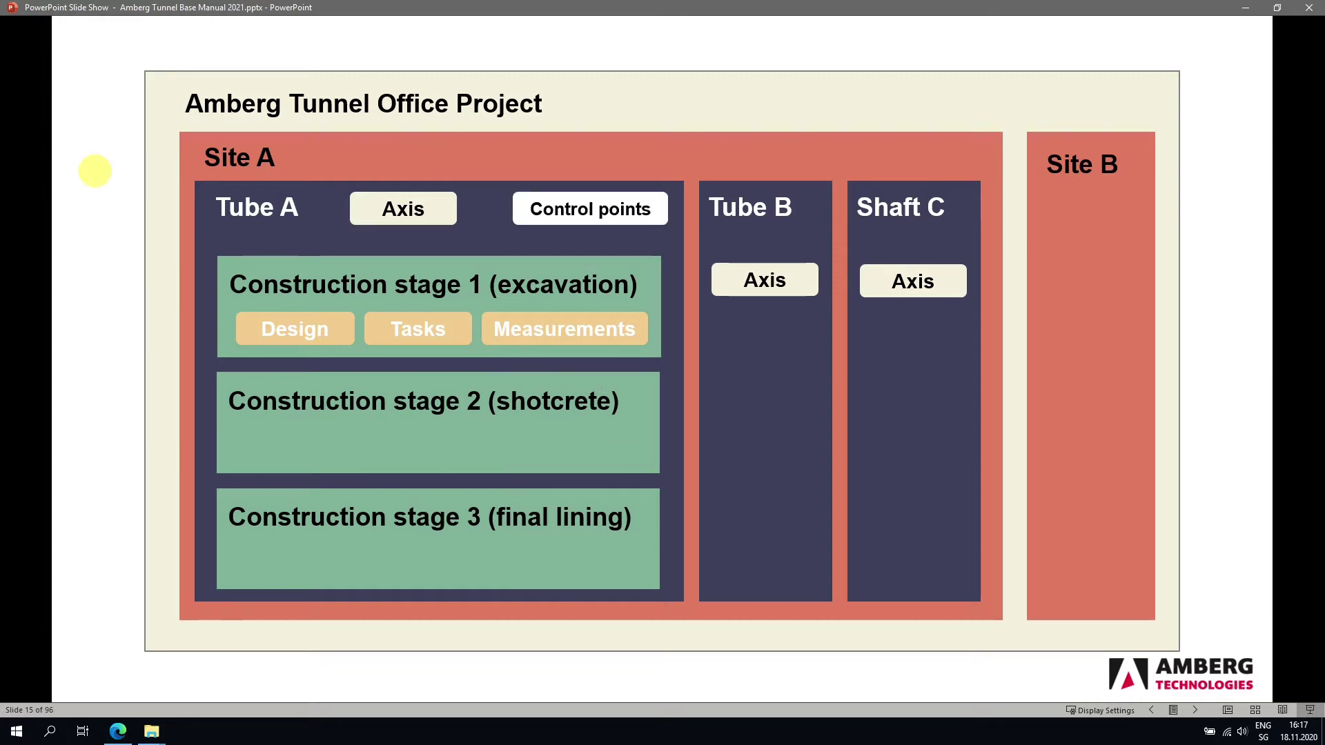
left_click(94, 170)
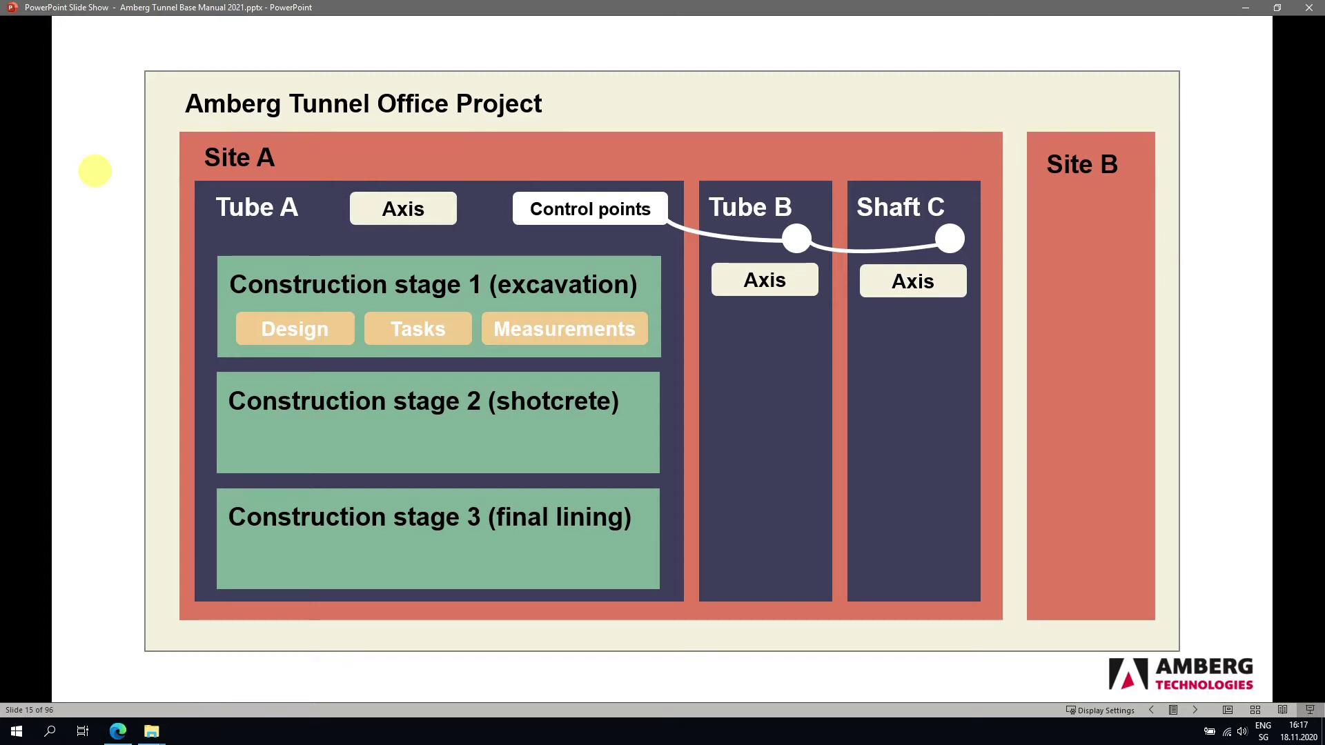
left_click(94, 171)
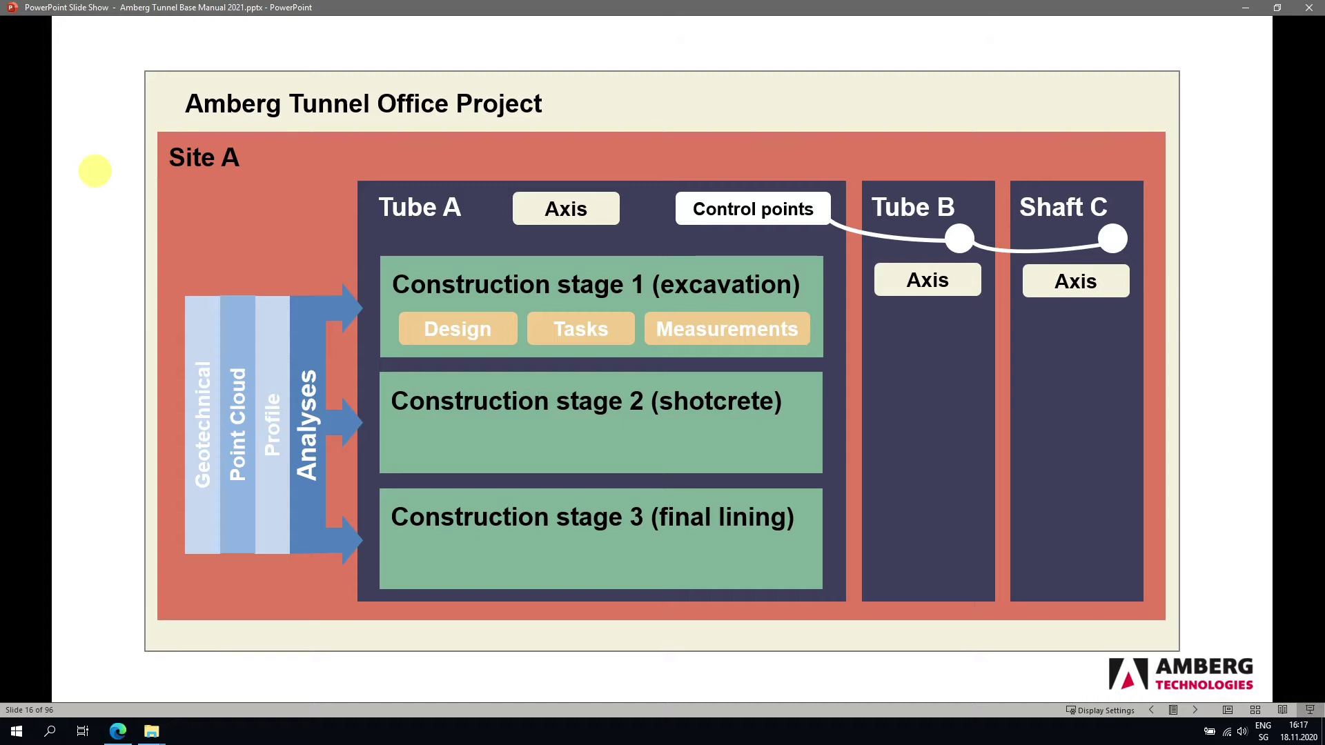
key("alt+Tab")
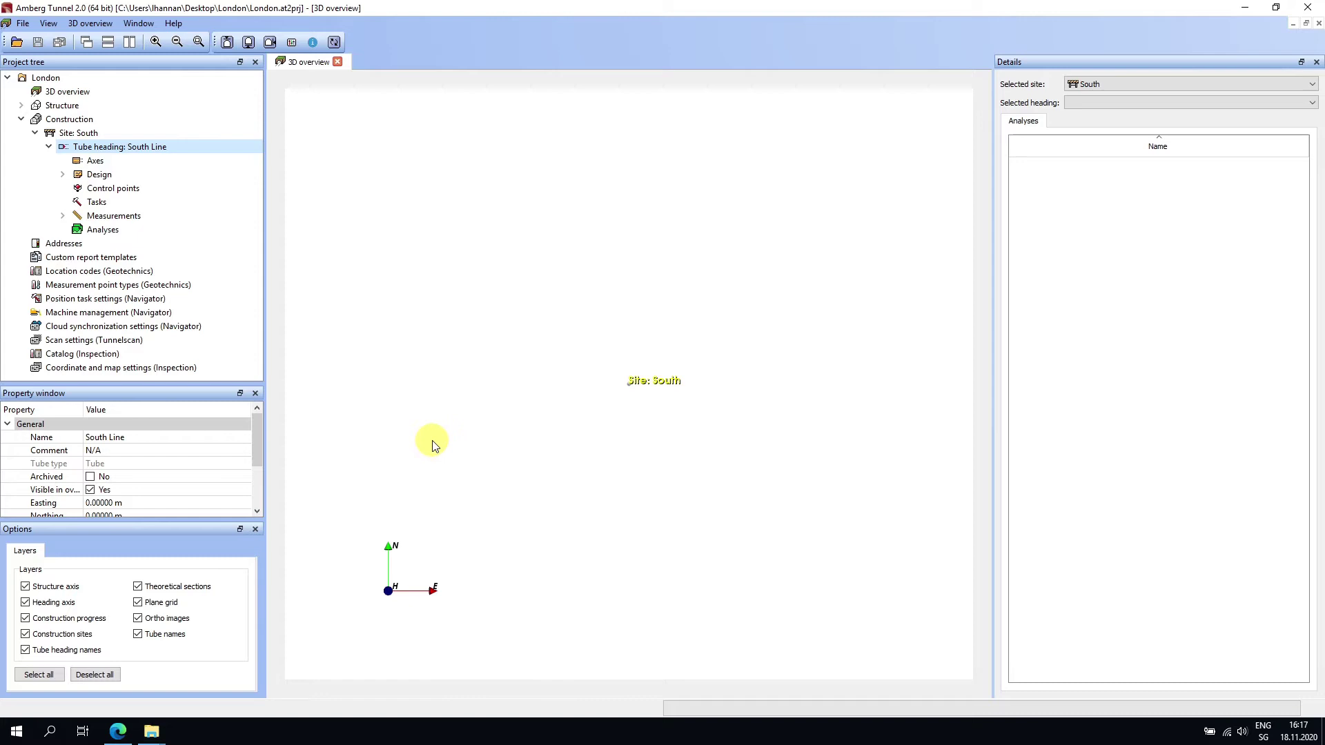
Step: Add a heading axis named "South line" to the South Line tube heading
right_click(107, 166)
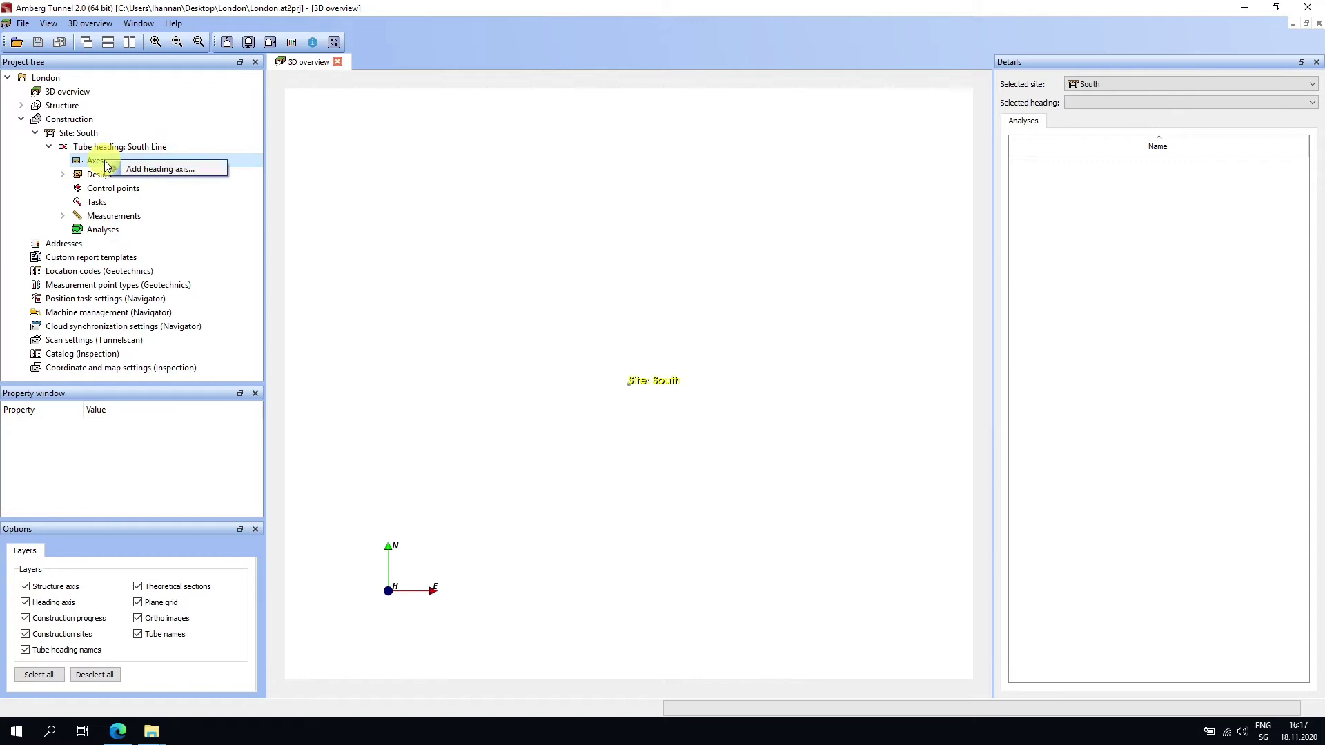
left_click(156, 171)
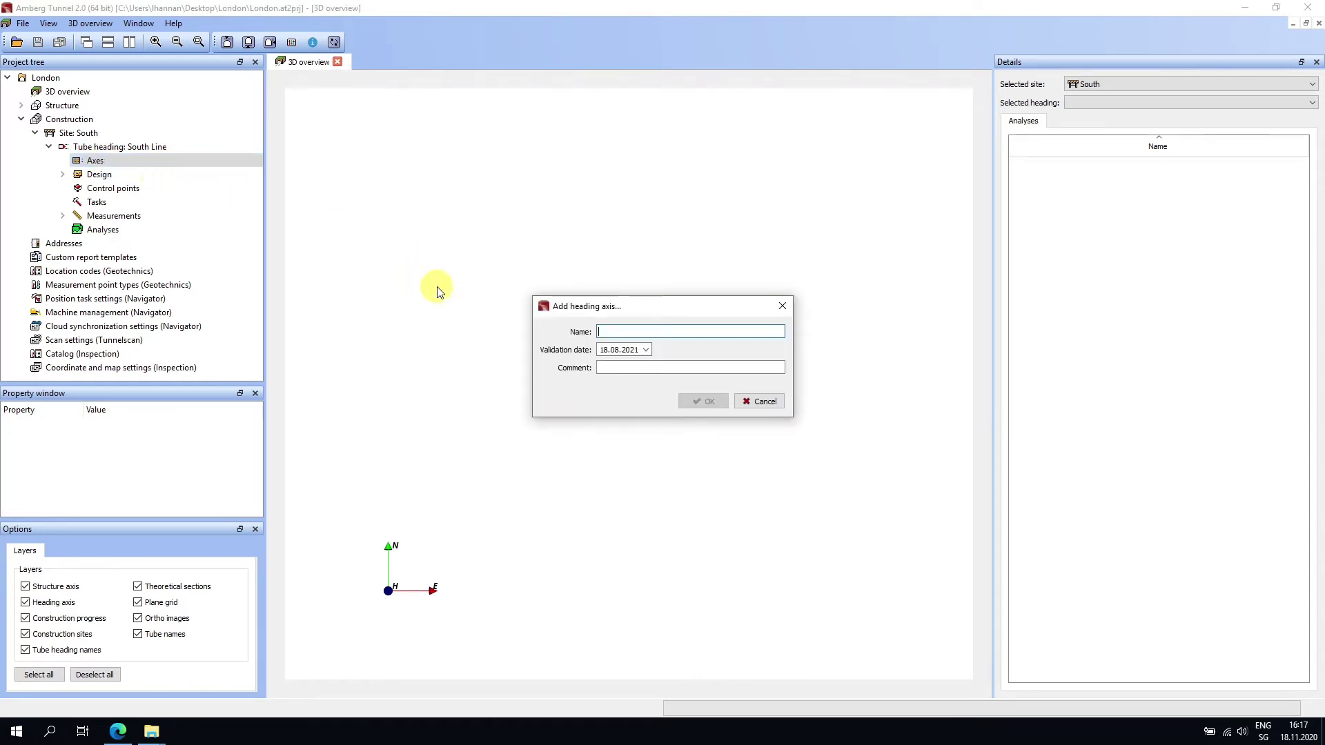
type("Sou")
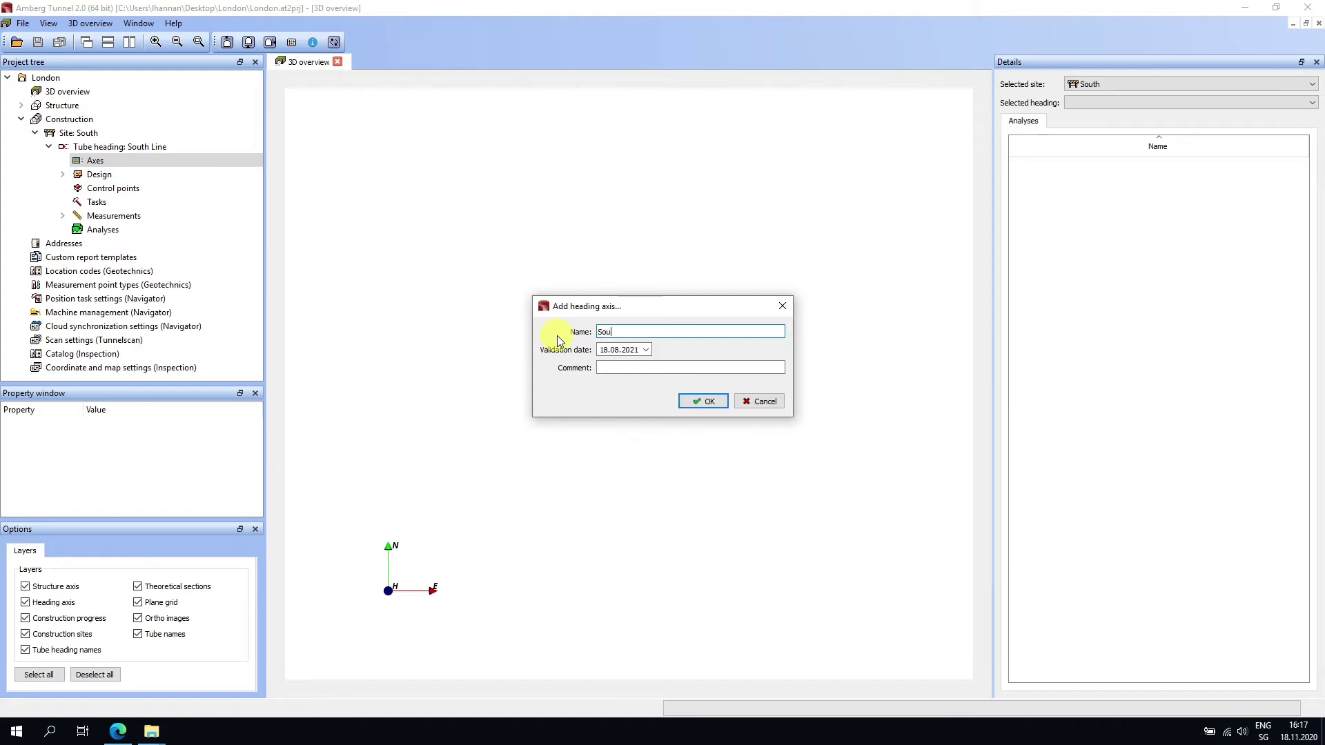
type("th line")
key("Return")
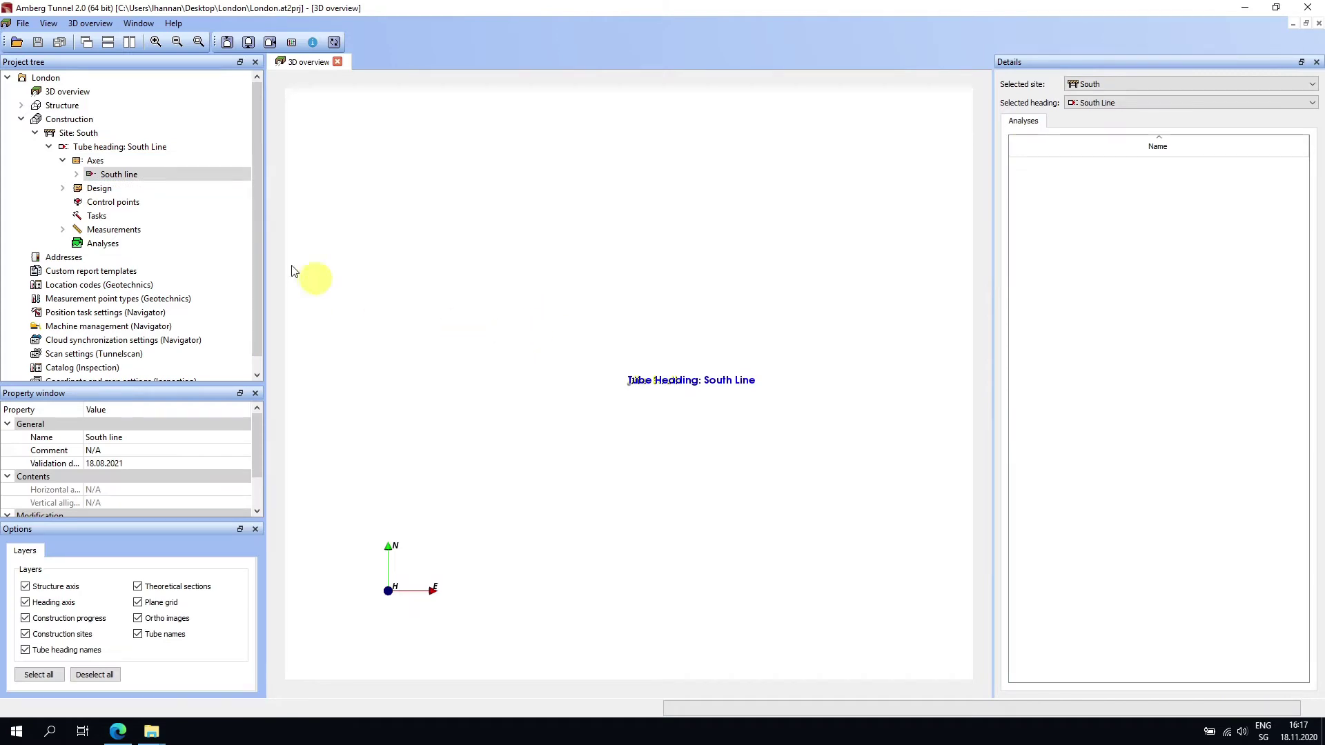
Step: Open the horizontal alignment of the South line axis and add a first straight element
left_click(90, 176)
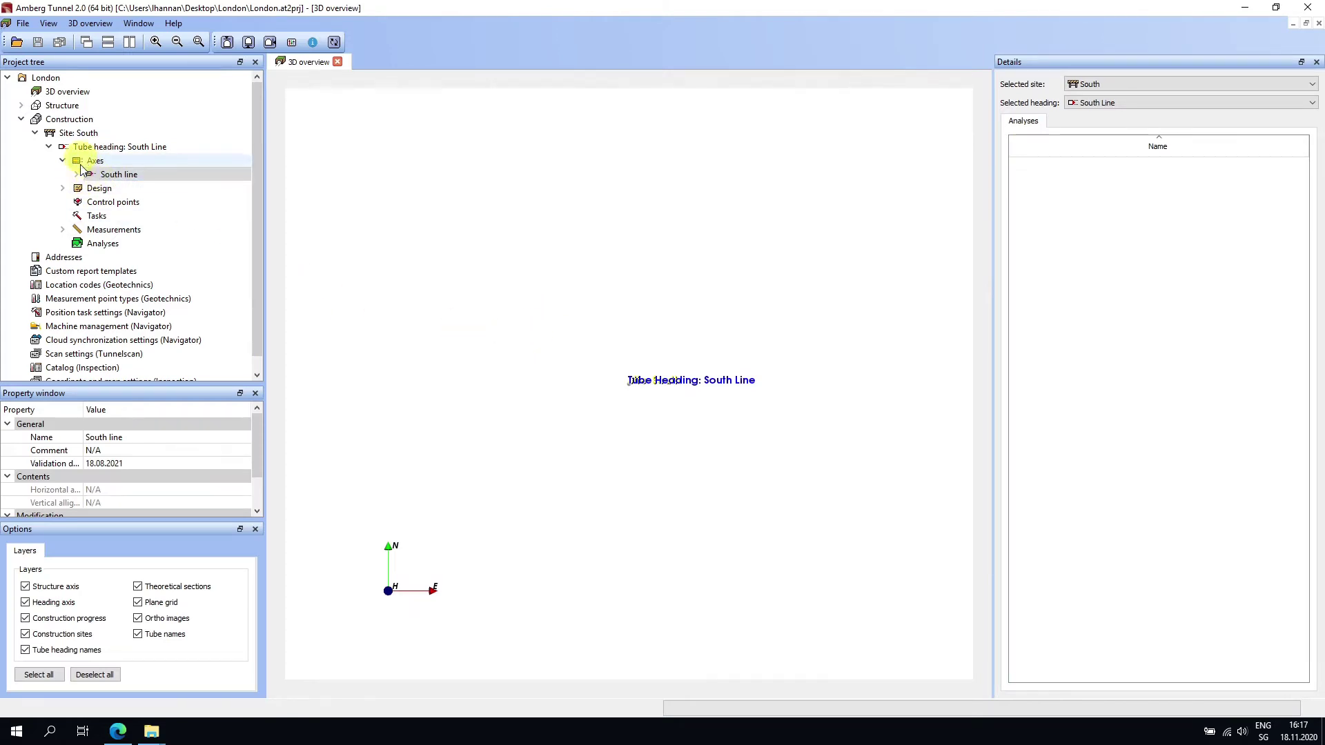
left_click(76, 174)
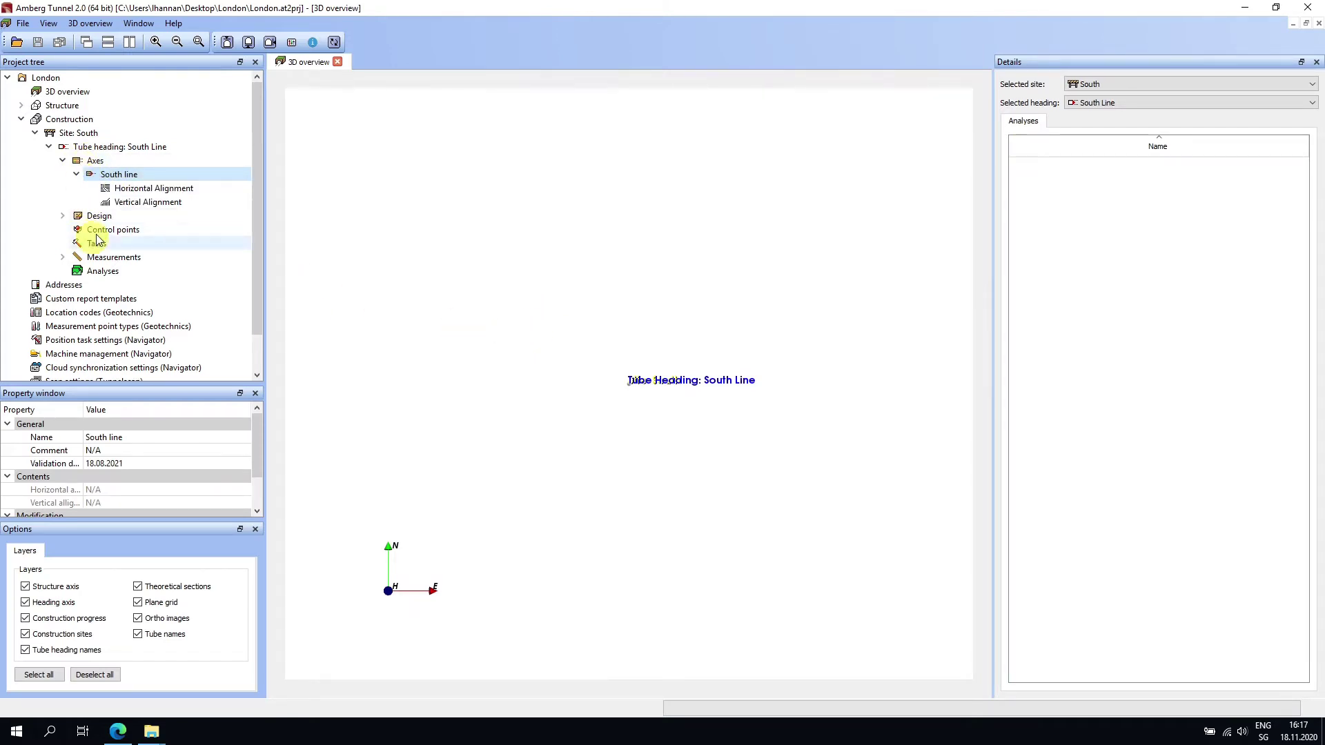
double_click(158, 191)
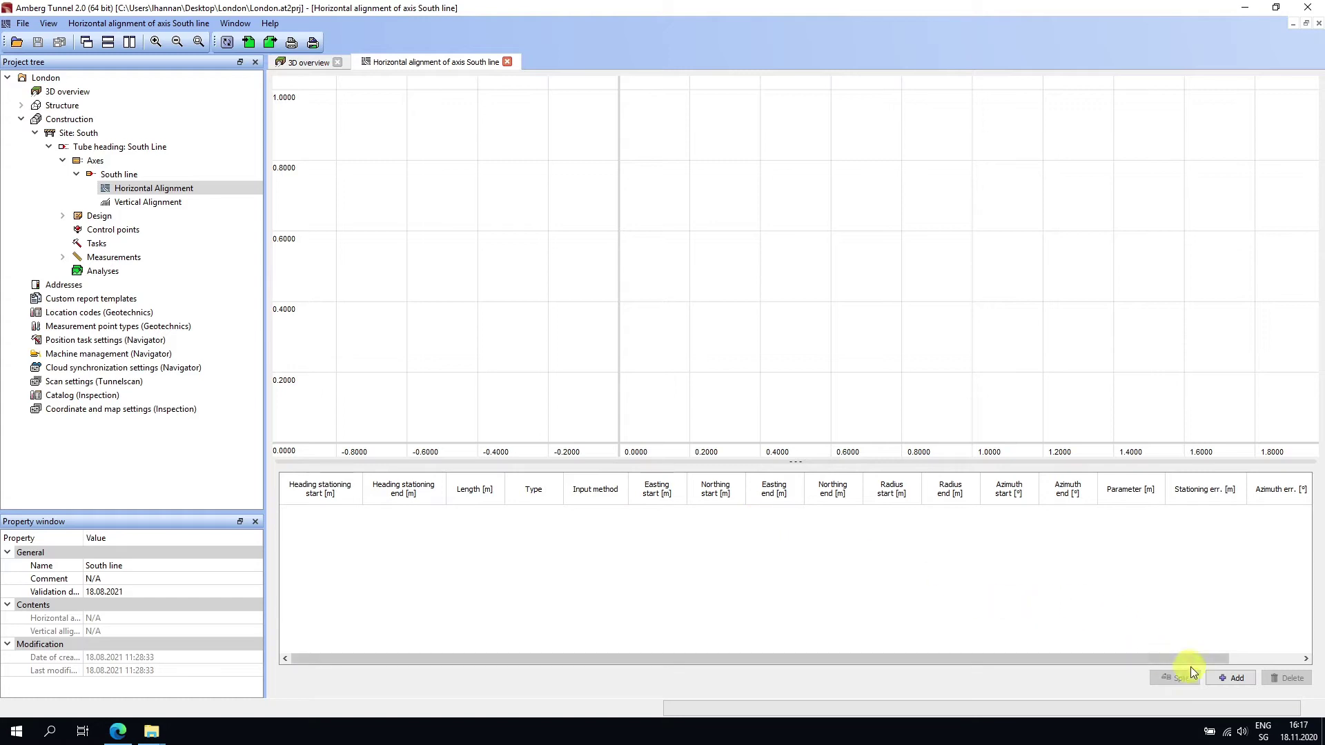
left_click(1233, 680)
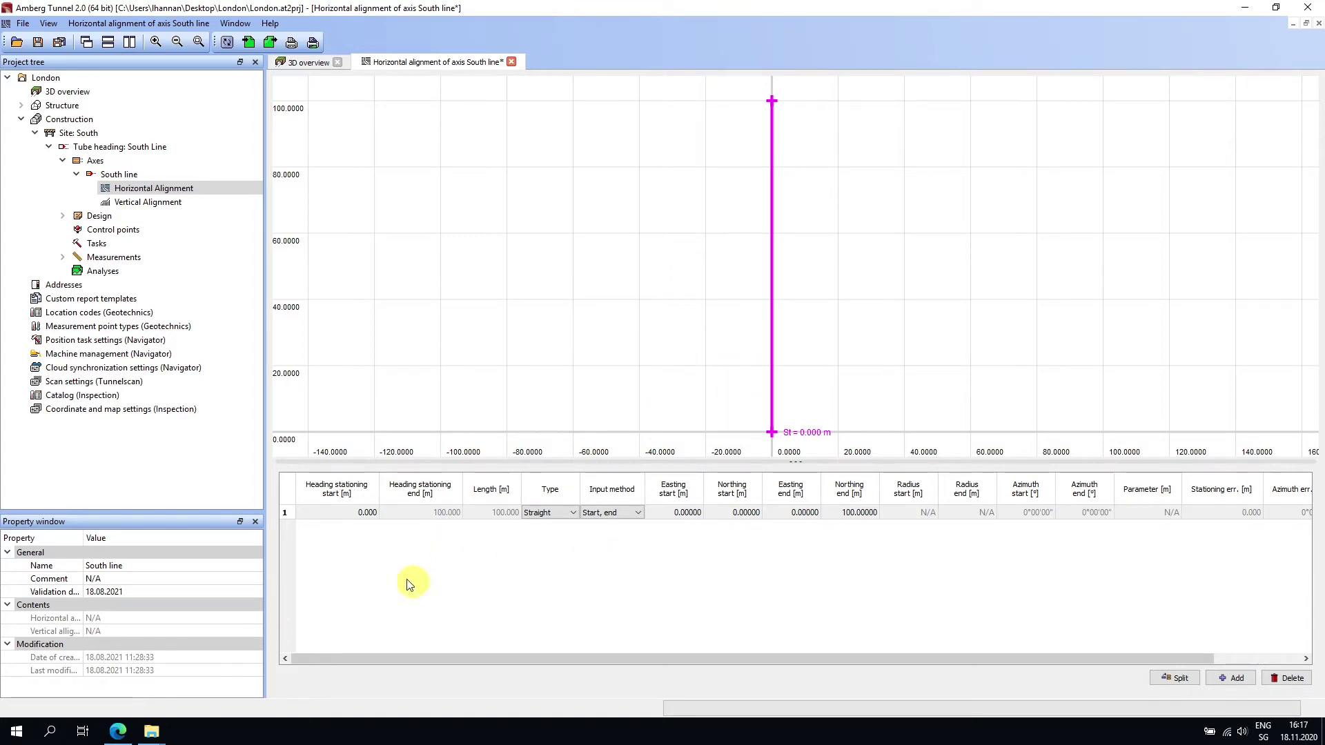
Step: Set the first alignment element's start point to easting 5000 m and northing 10000 m
left_click(678, 515)
left_click(677, 515)
type("5000")
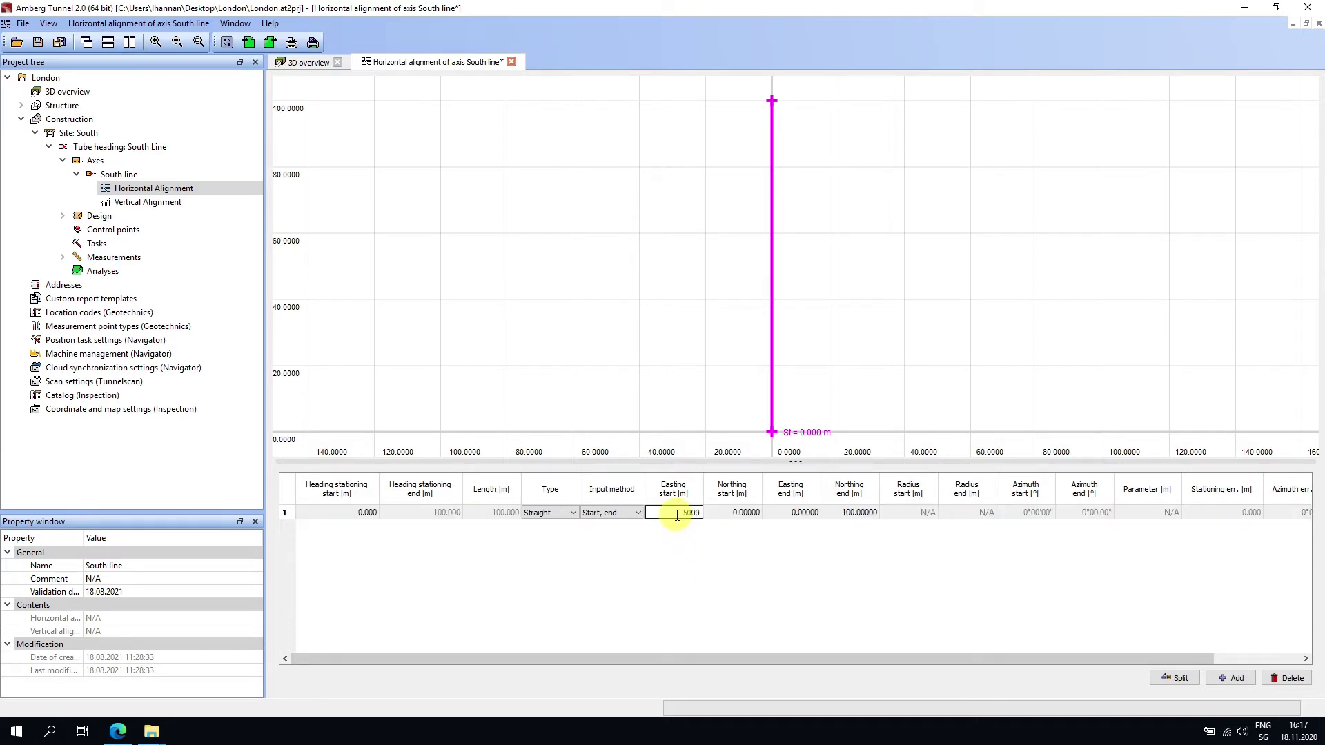
left_click(729, 512)
type("1")
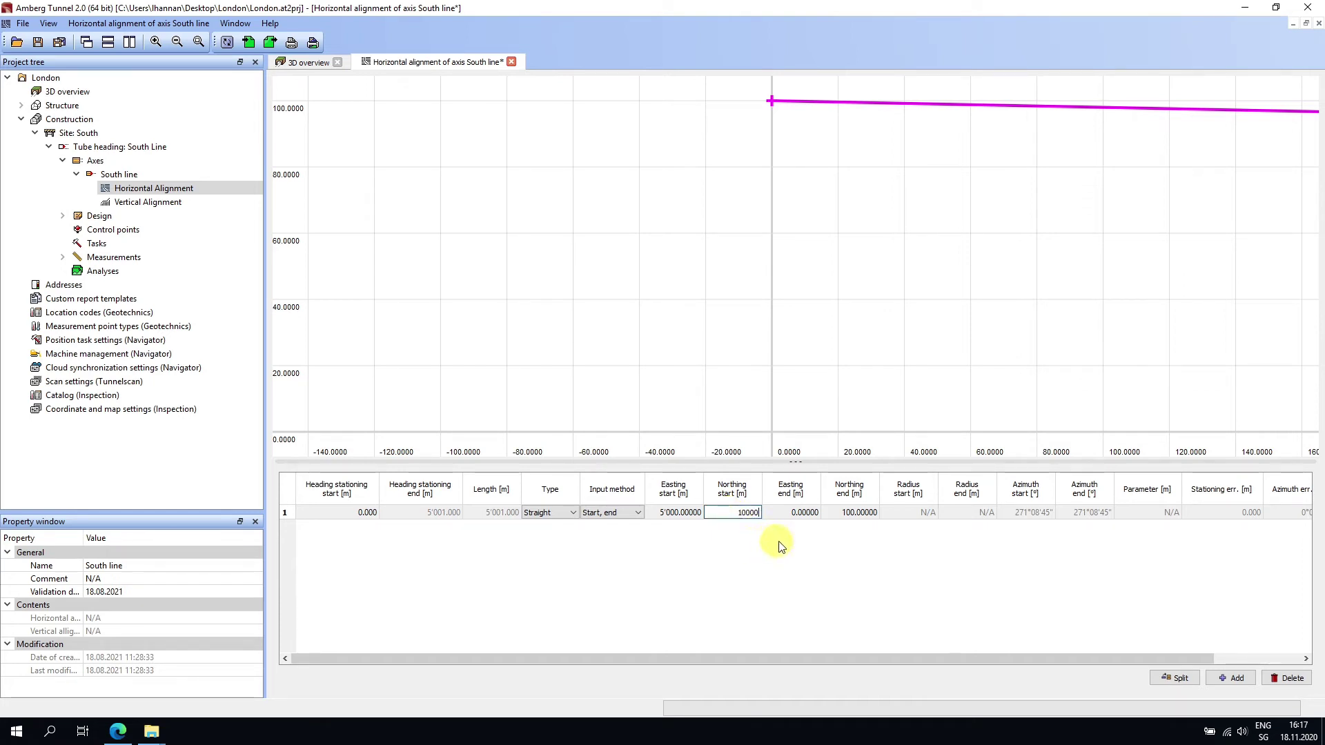
Step: Set the first element's end point to easting 5000 m and northing 10100 m, and fit the alignment in the view
left_click(804, 514)
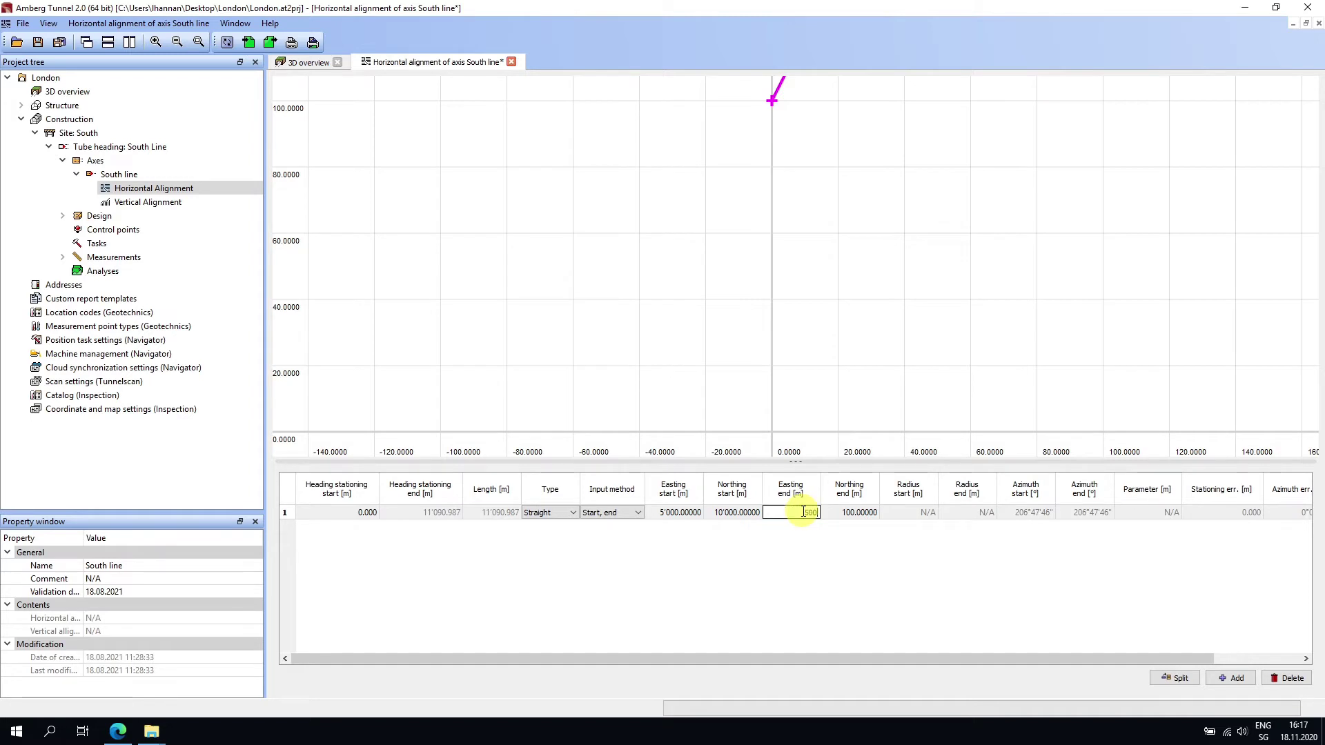
left_click(837, 512)
type("10'")
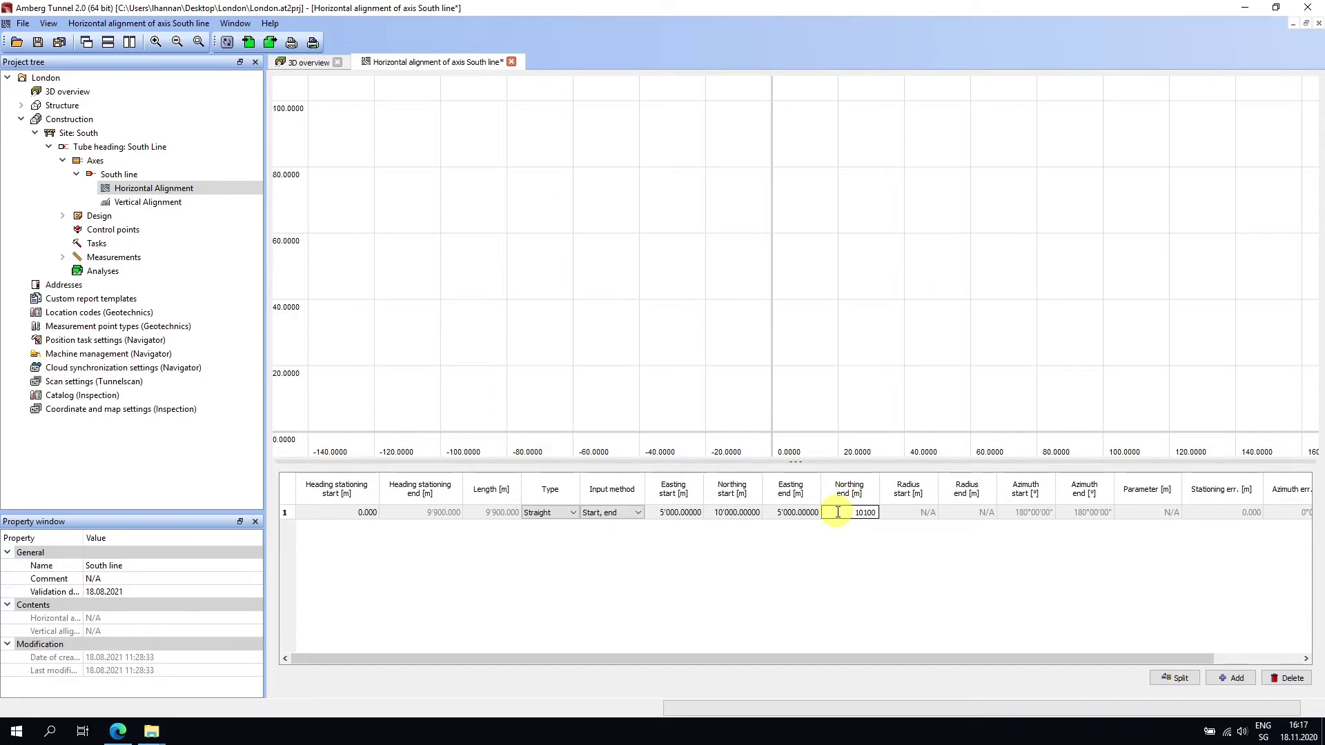
type("100")
key("Return")
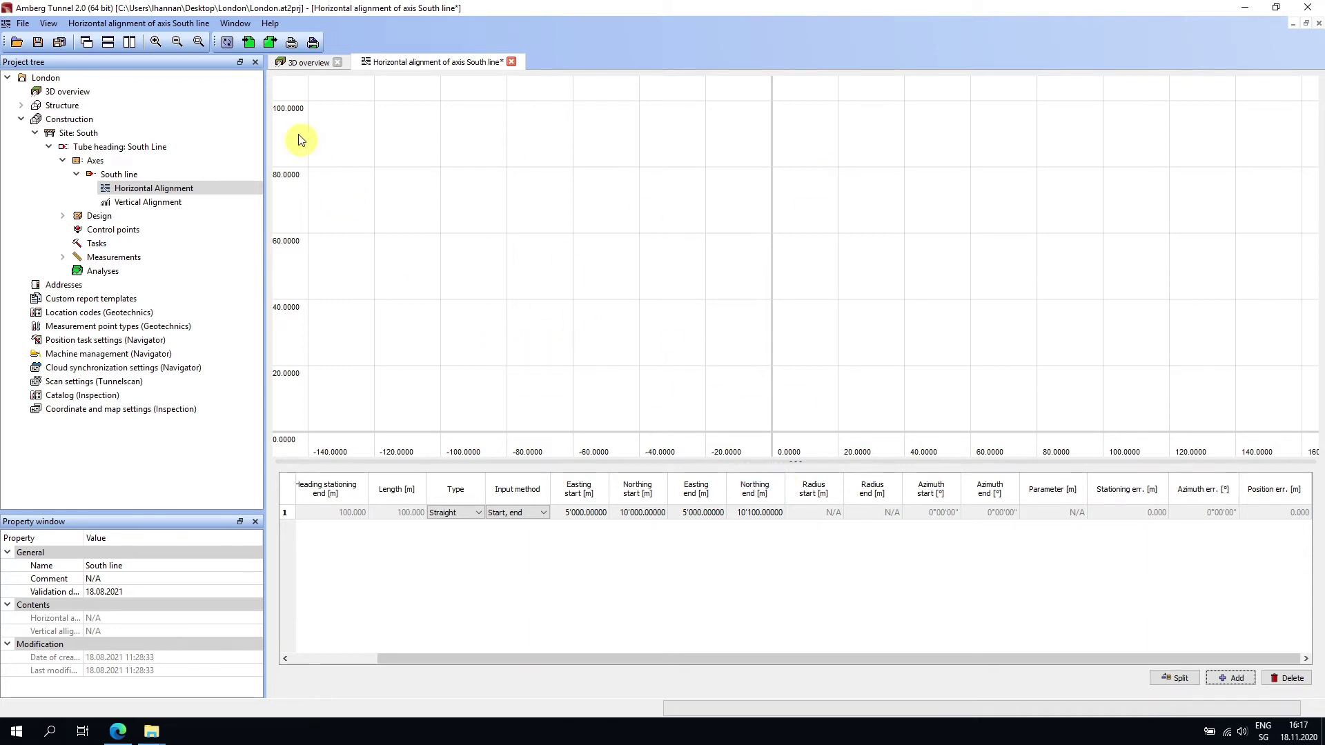
left_click(198, 43)
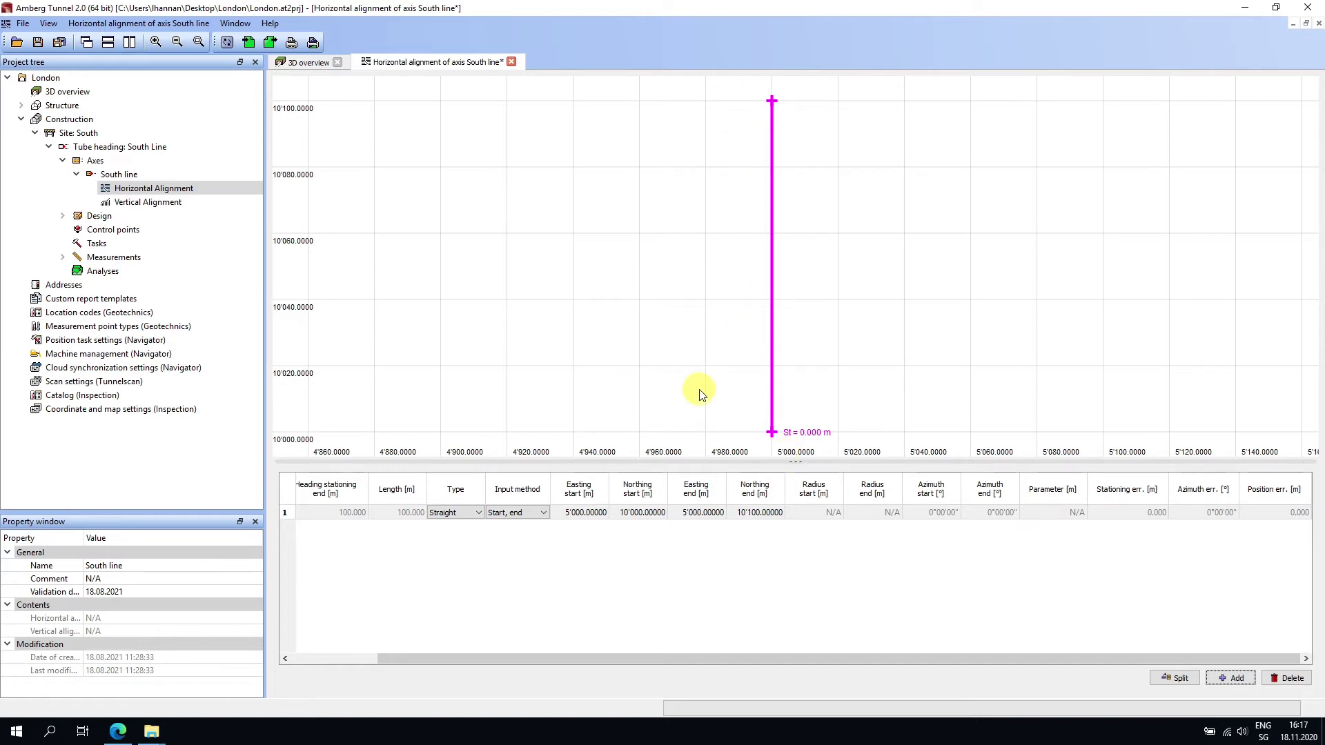
Step: Add a second alignment element of type Arc with a start radius of 600 m
left_click(1227, 678)
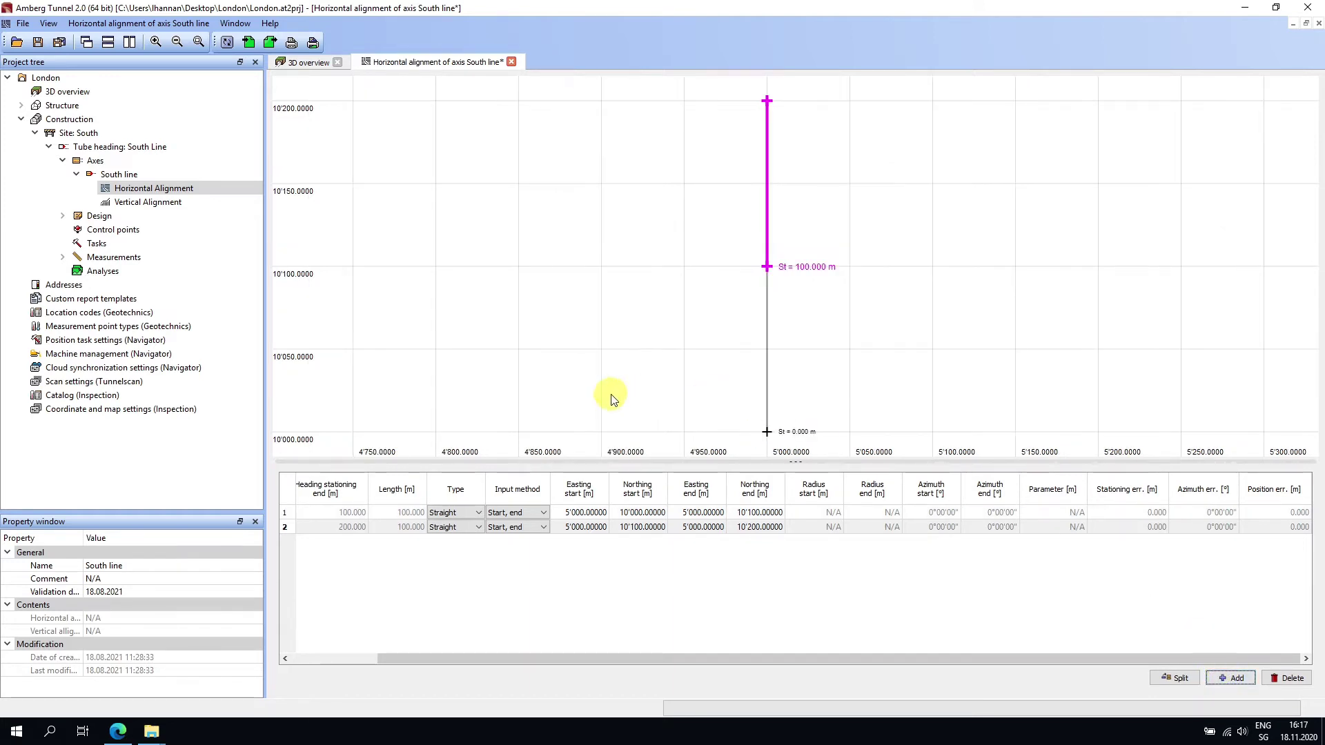
left_click(469, 528)
left_click(456, 542)
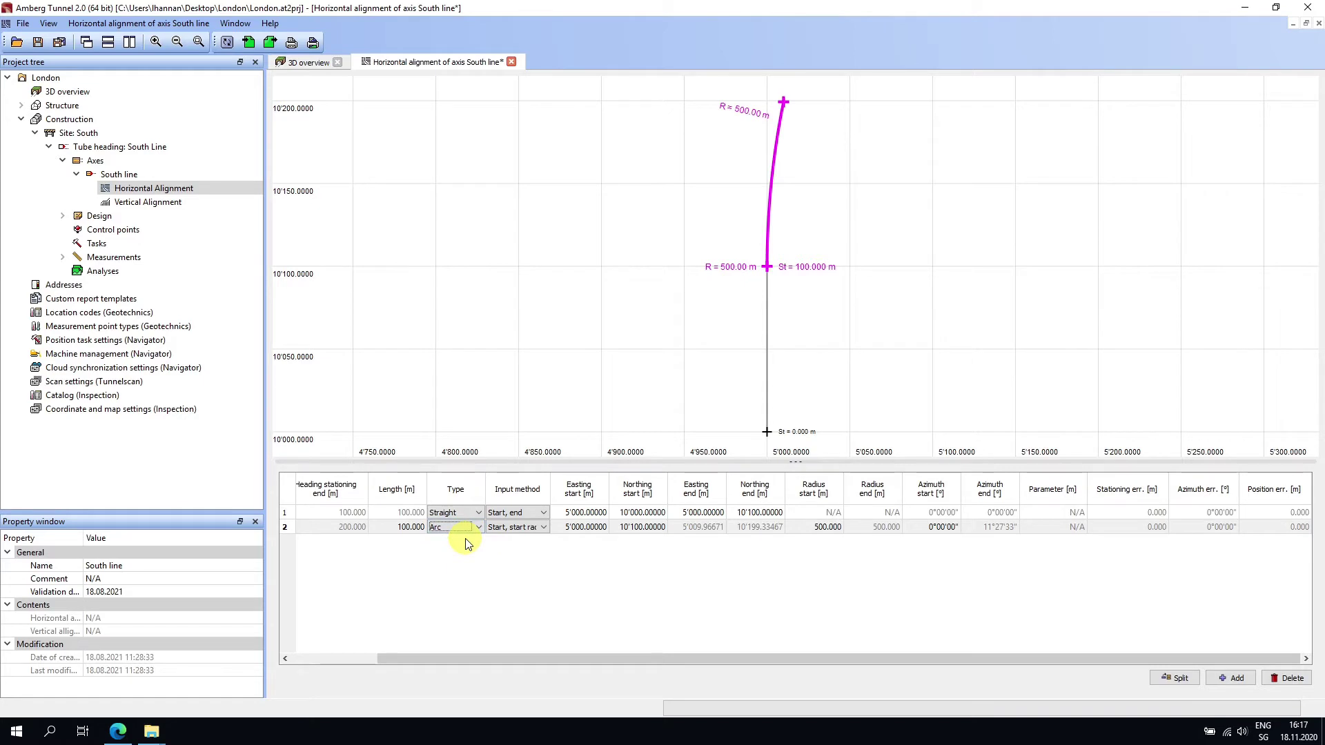
left_click(817, 537)
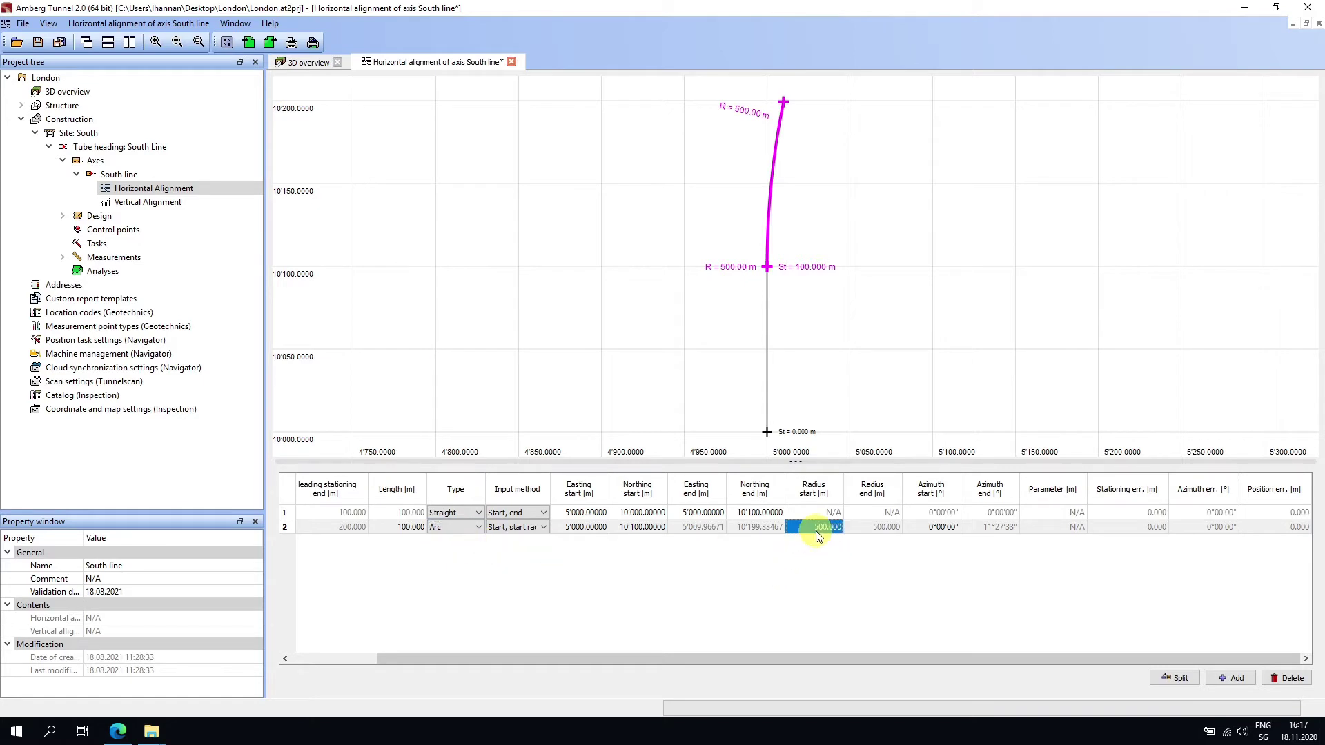
type("9")
key("BackSpace")
type("600")
key("Return")
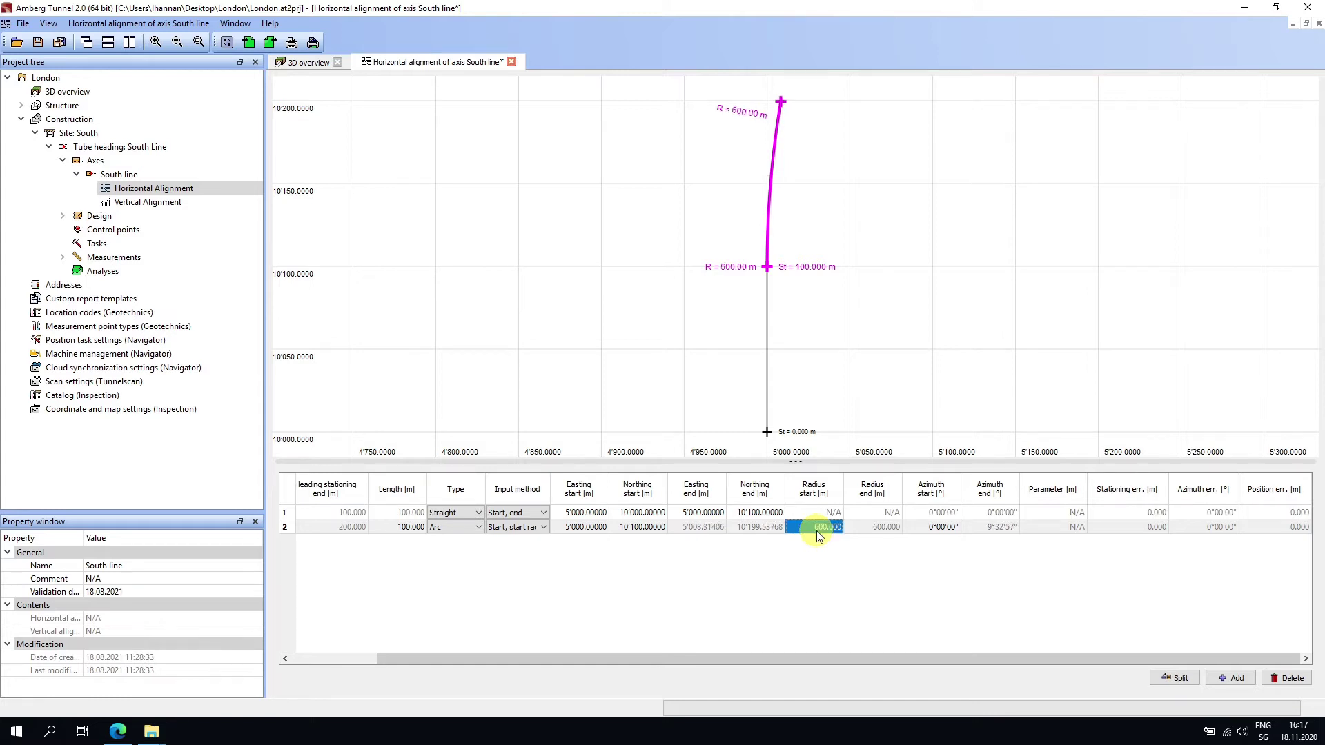
Step: Add a third, straight element using the "Start, start azimuth, length" input method with a length of 200 m
left_click(1228, 678)
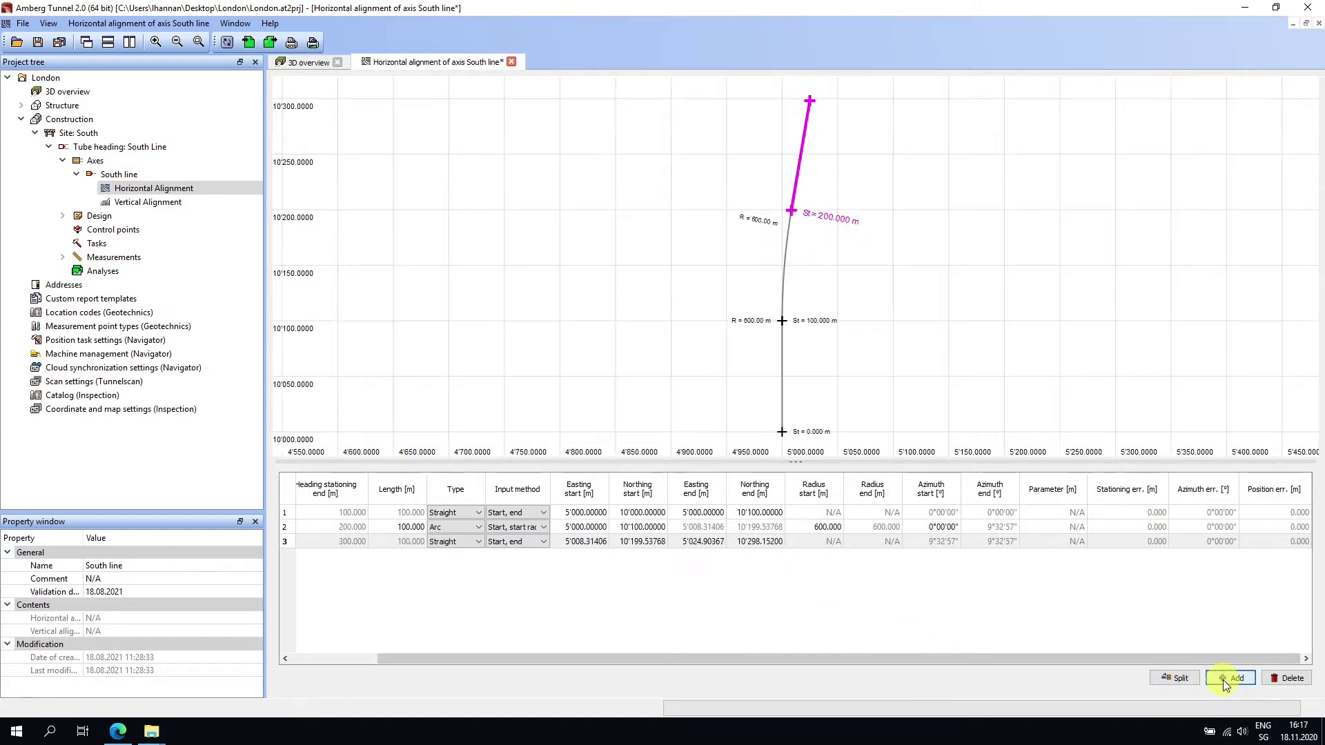
left_click(540, 543)
left_click(543, 542)
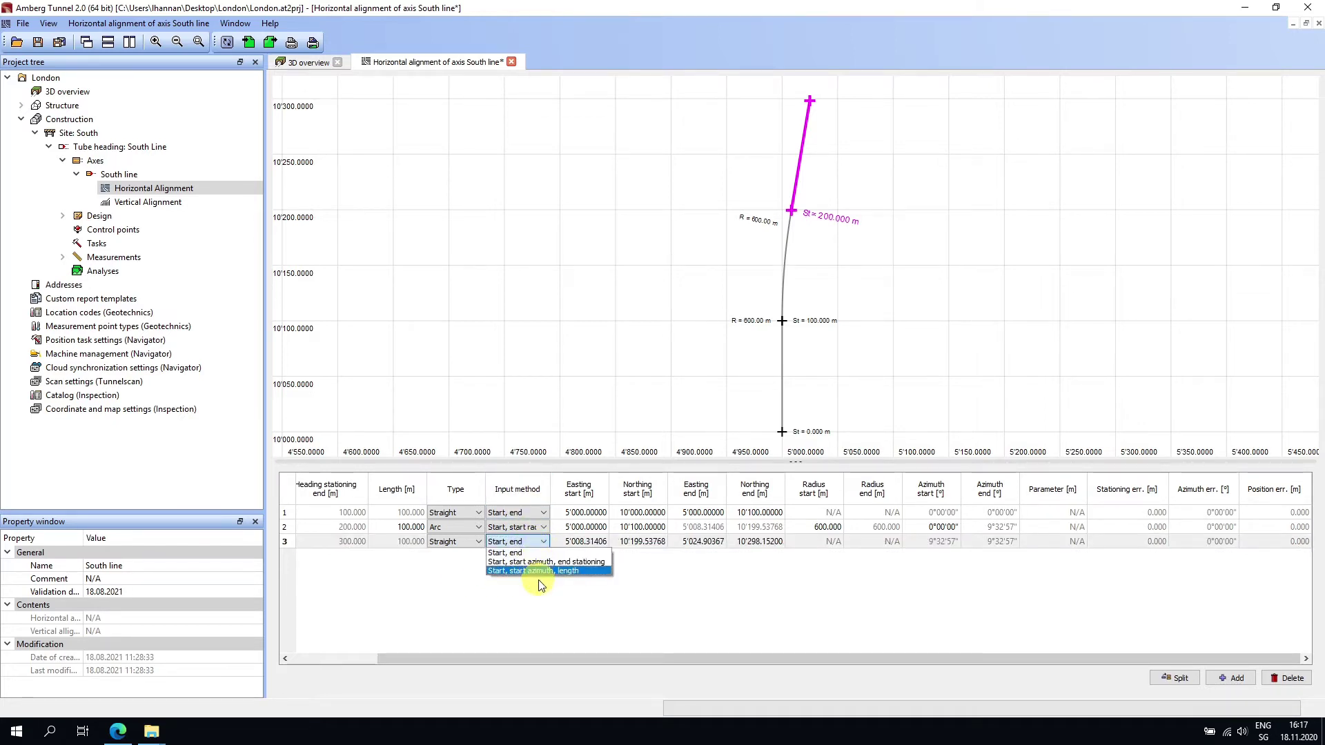
left_click(535, 571)
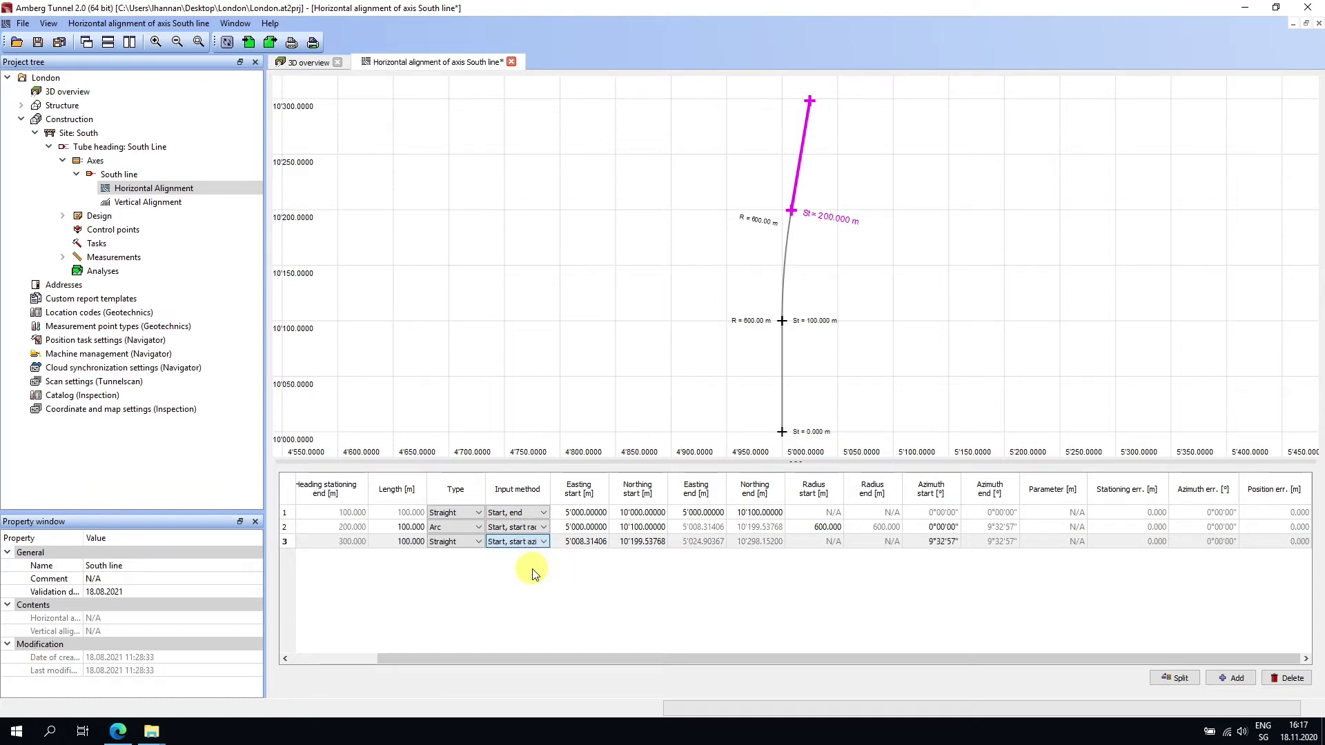
left_click(423, 544)
type("200")
key("Return")
scroll(577, 271, "down", 3)
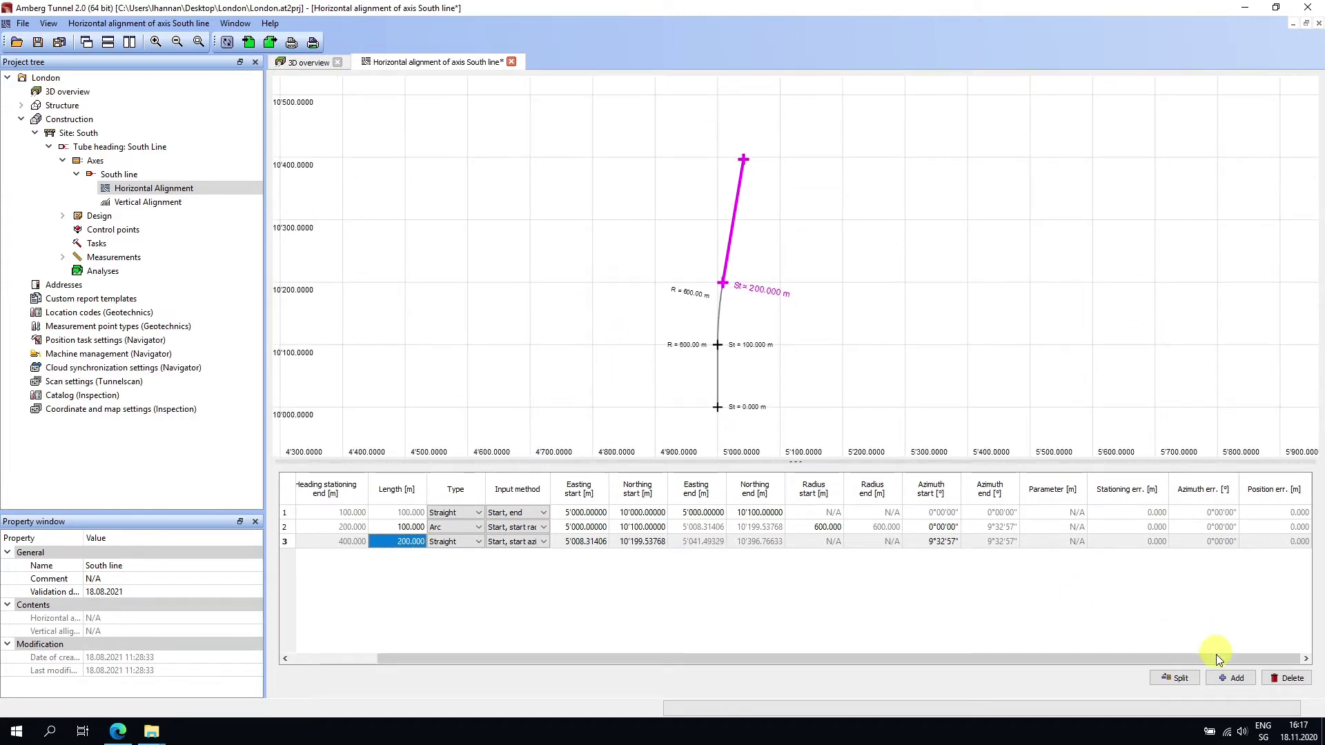
Step: Add a fourth alignment element of type Arc with a start radius of -600 m
left_click(1233, 678)
left_click(456, 556)
left_click(459, 556)
left_click(454, 567)
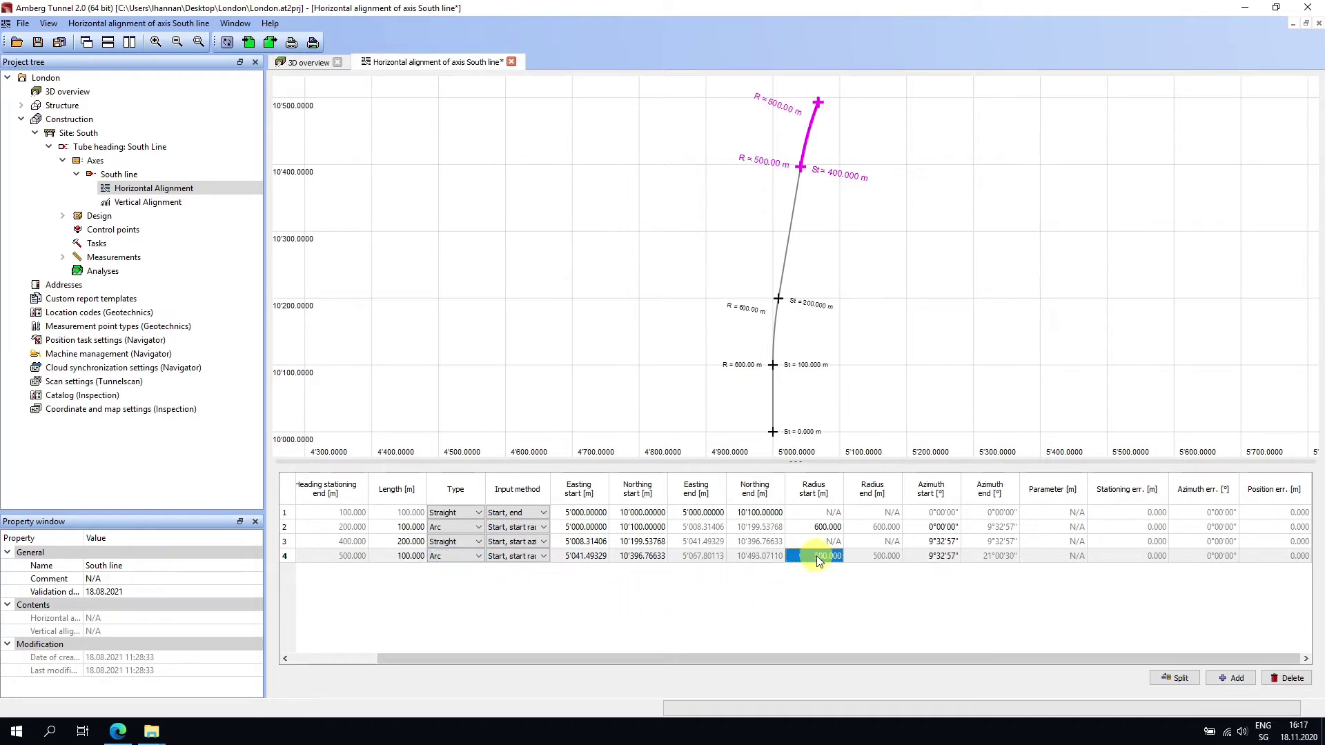
type("-600")
key("Return")
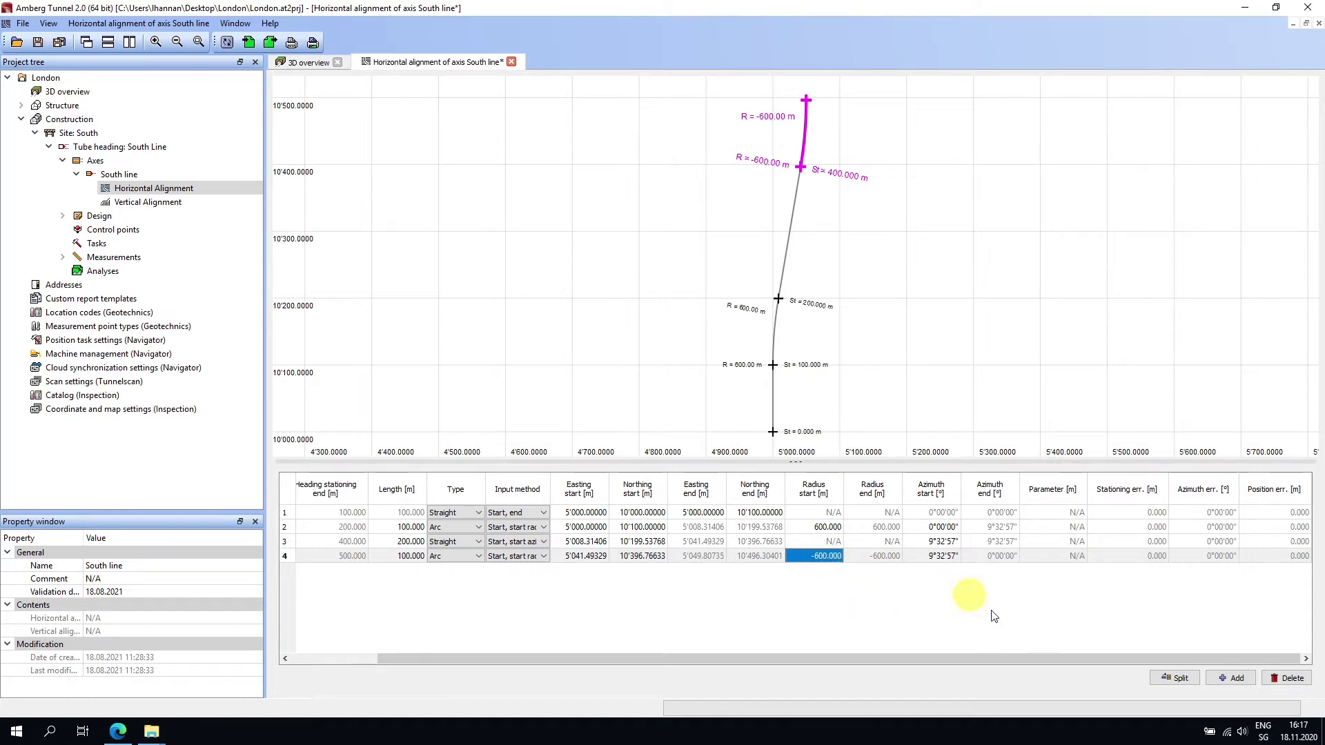
Step: Add a fifth, straight element after the second arc and select its row
left_click(1229, 680)
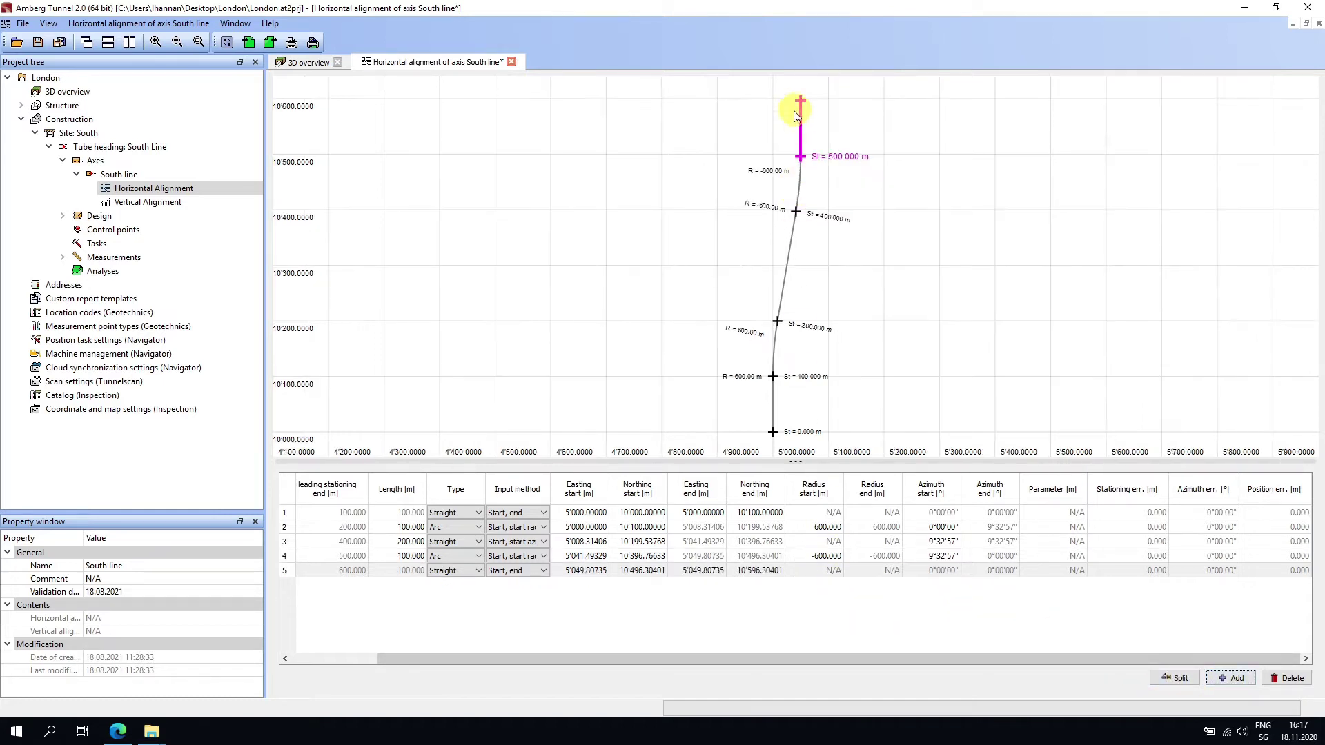
left_click_drag(715, 334, 698, 340)
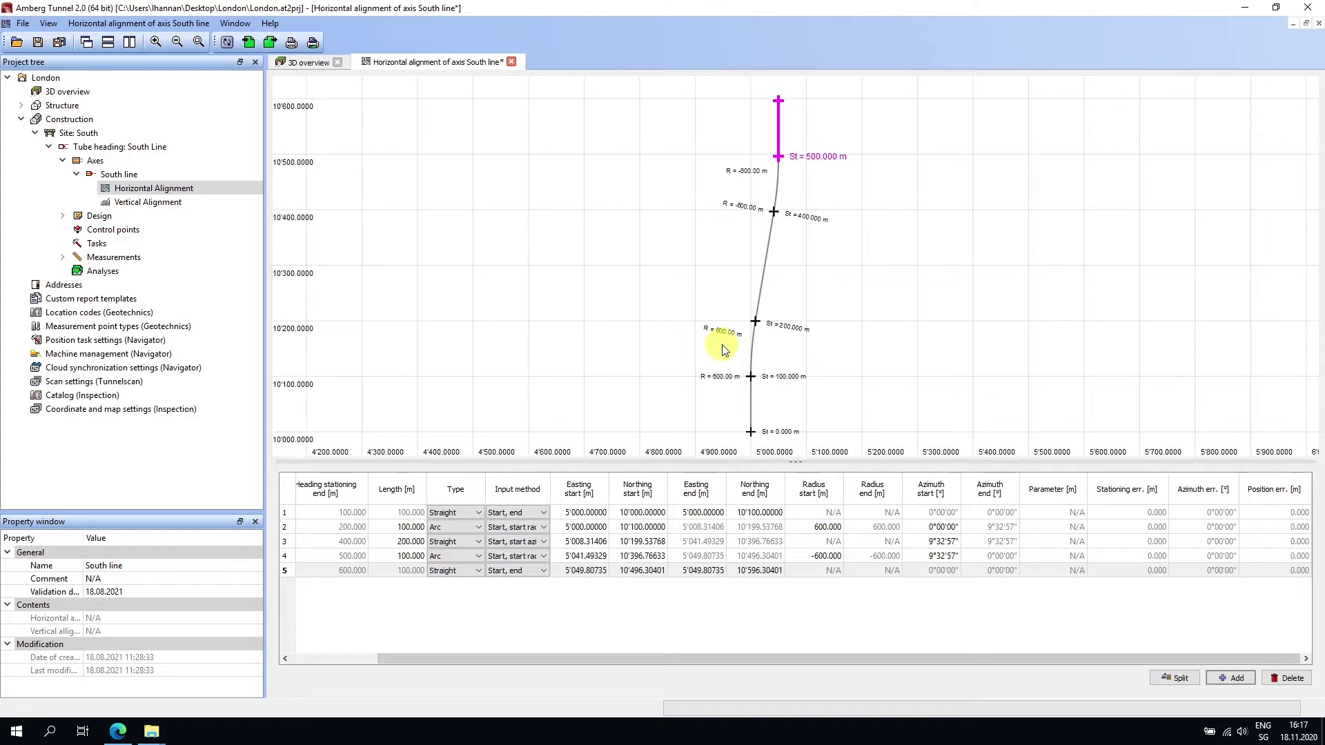
left_click_drag(677, 376, 675, 355)
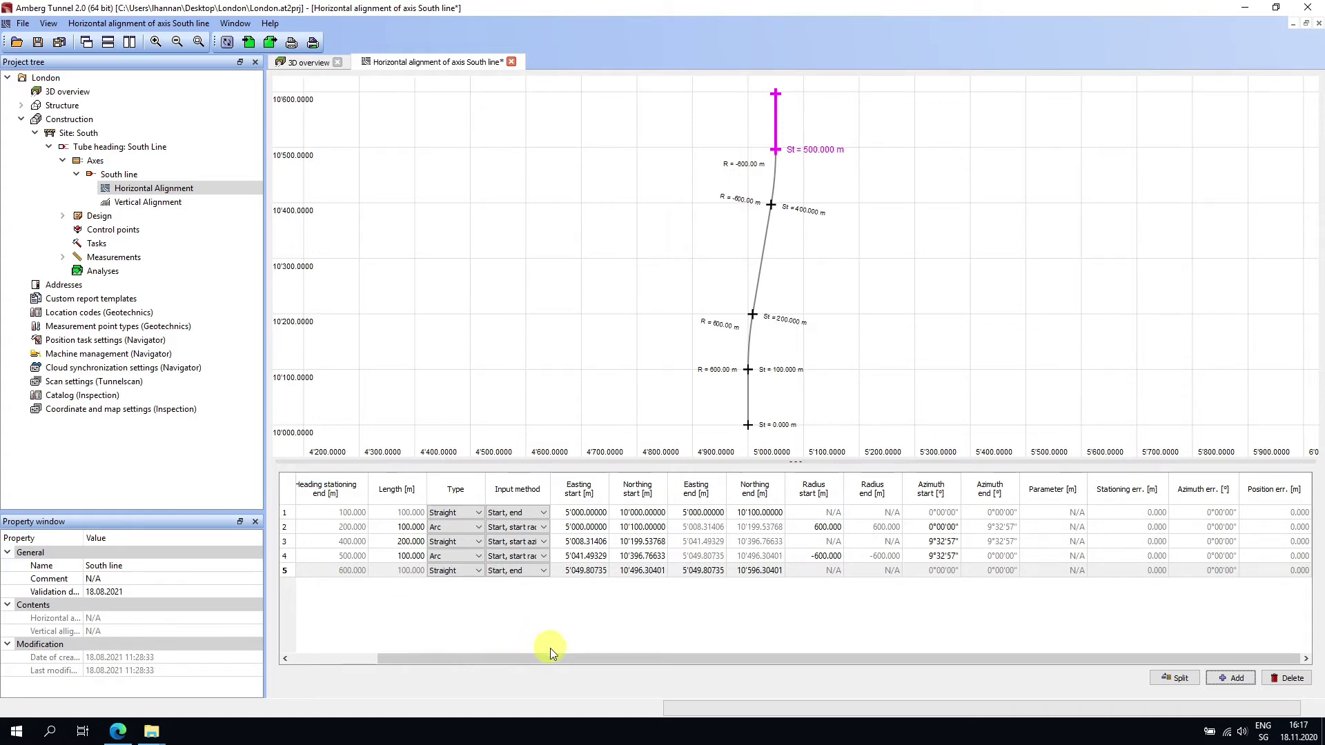
left_click(605, 660)
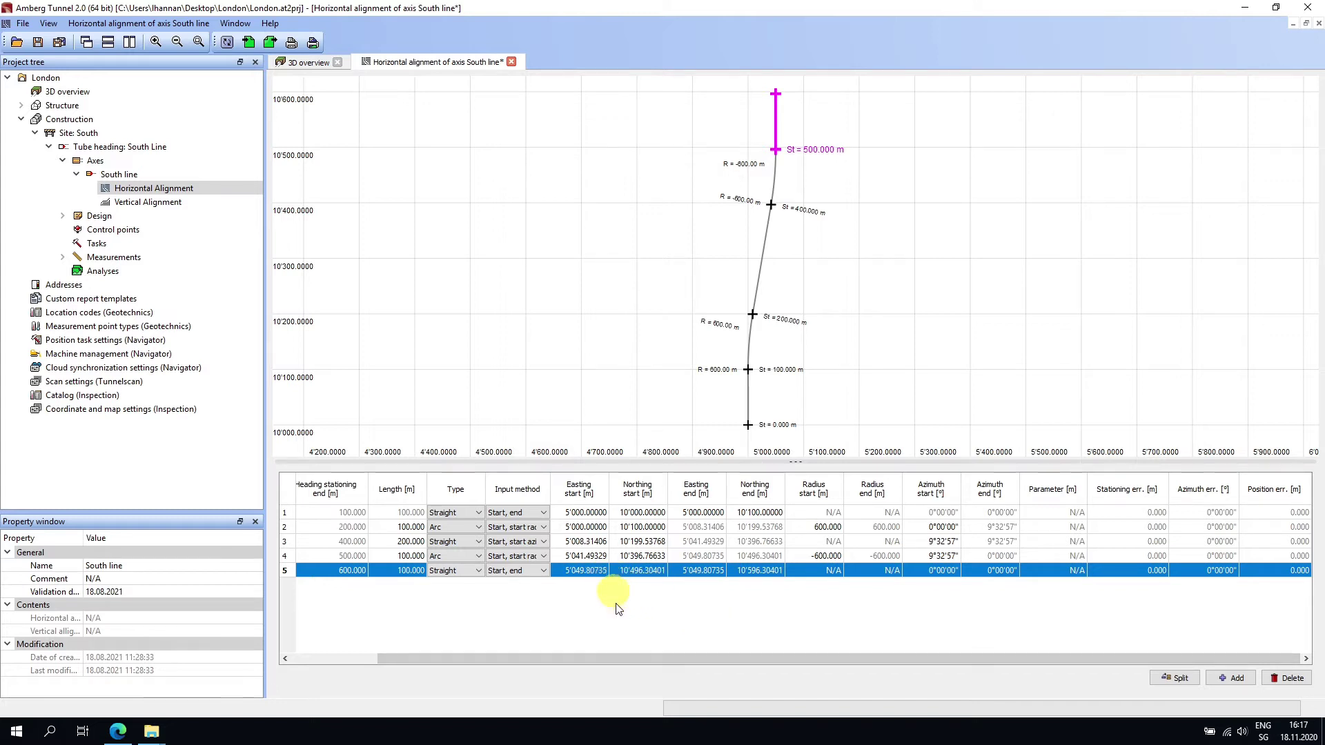
Step: Set the third element's start easting to 5008.316 m and check the resulting warnings and position errors
left_click_drag(690, 659, 556, 655)
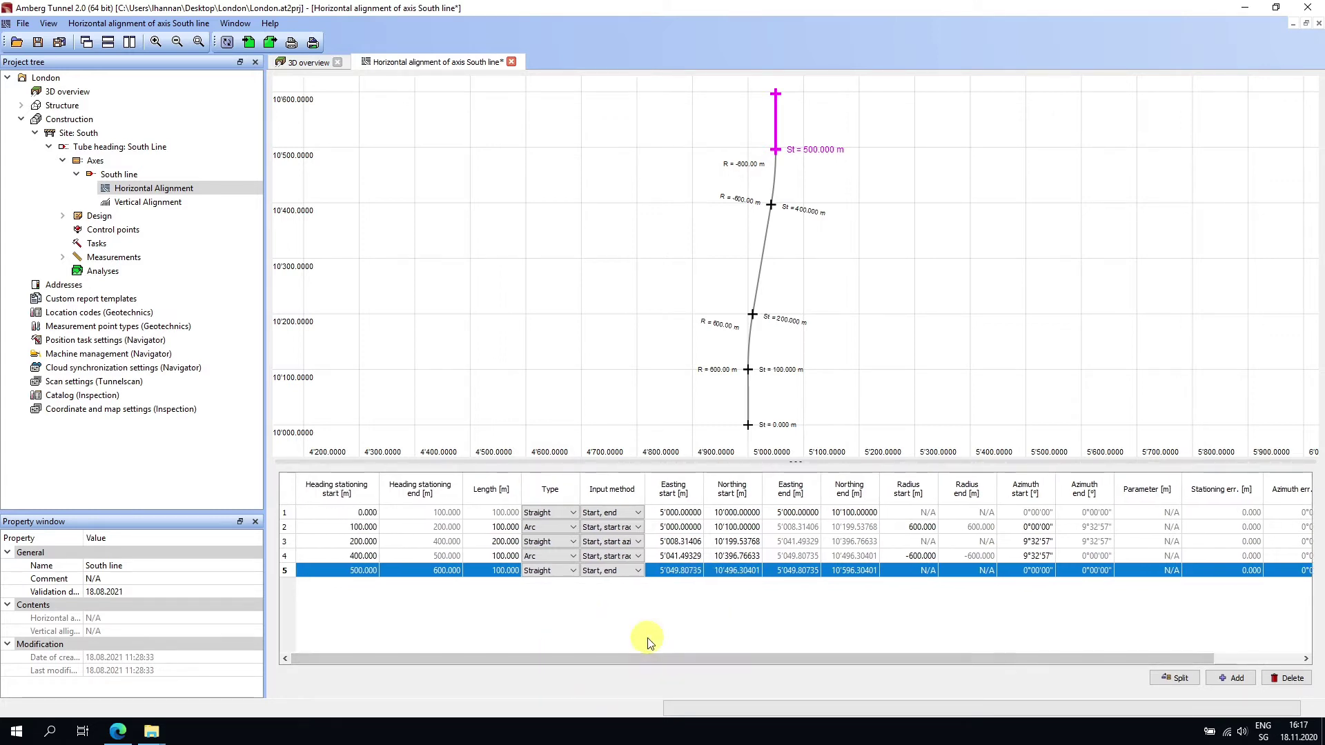
left_click(679, 541)
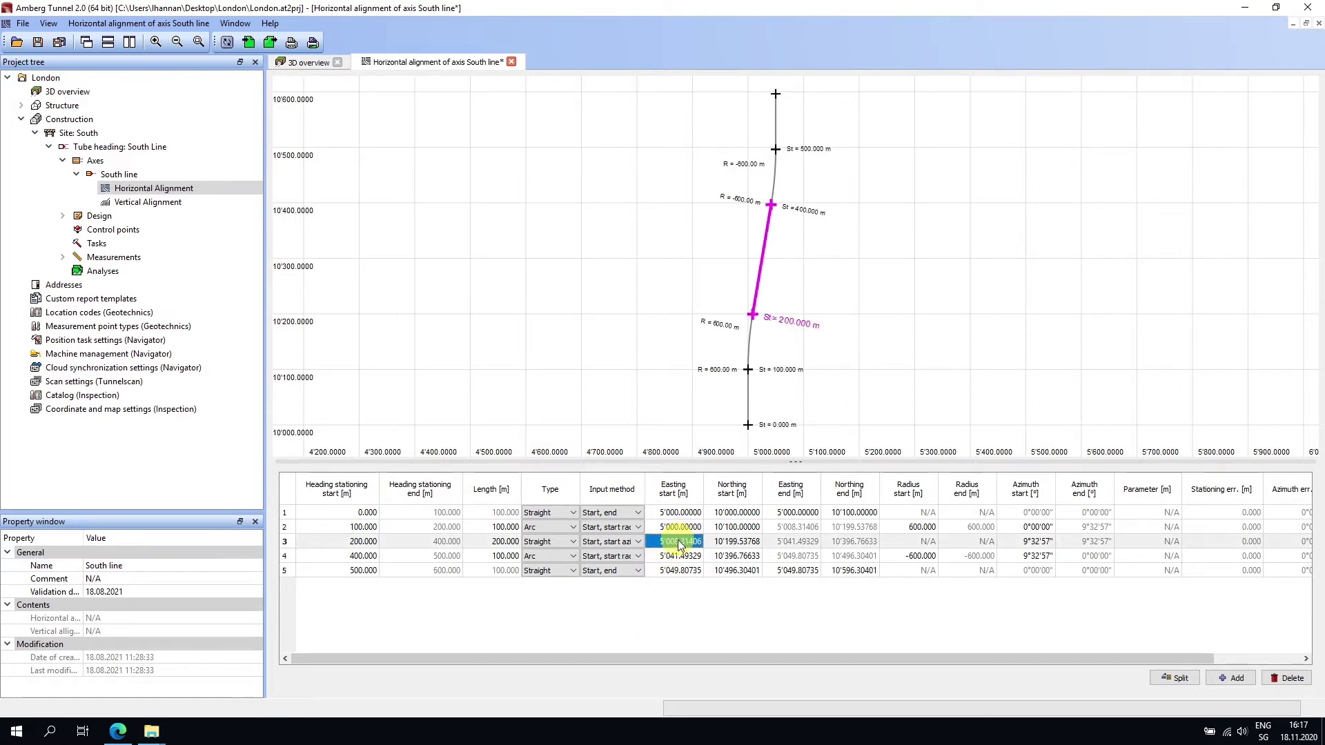
double_click(686, 545)
left_click_drag(677, 541, 716, 542)
type("6")
left_click(702, 592)
mouse_move(304, 548)
left_click_drag(828, 658, 1277, 698)
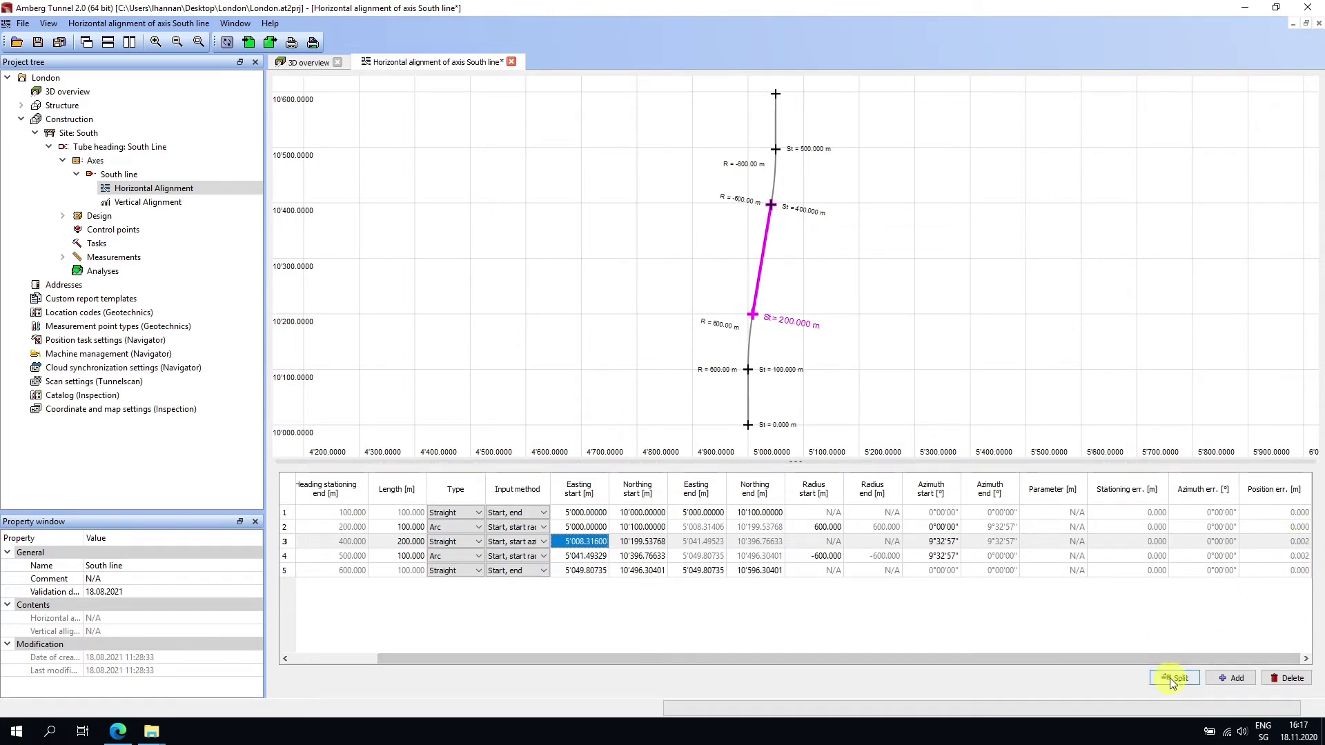
left_click_drag(1136, 656, 959, 661)
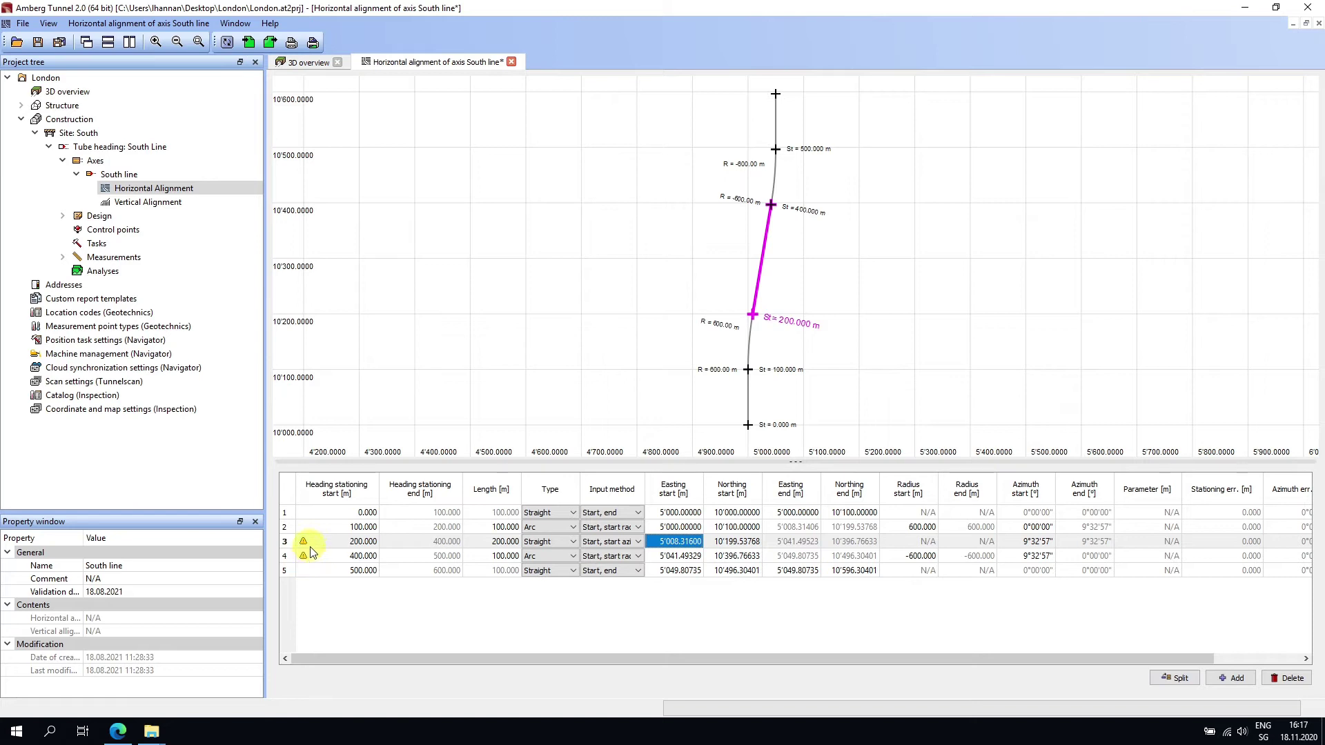
mouse_move(315, 567)
Step: Delete all five elements from the horizontal alignment
left_click(287, 512)
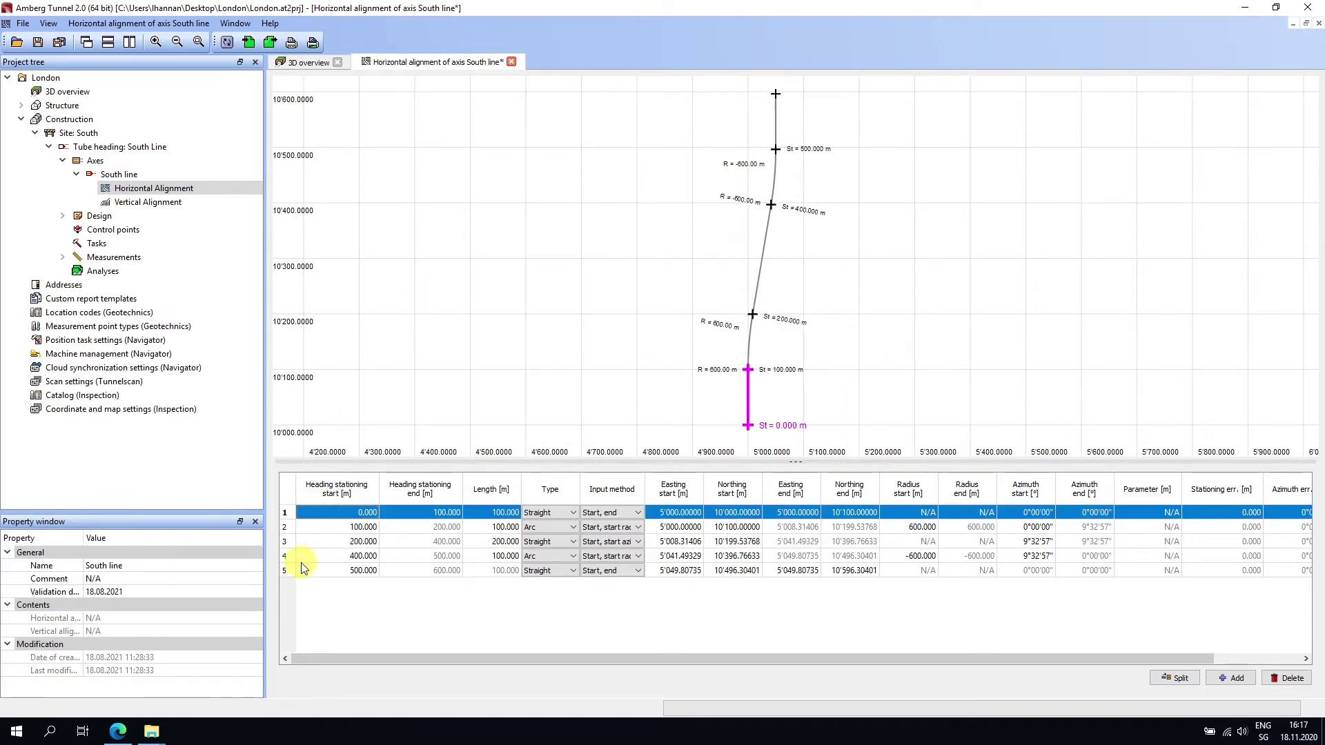
left_click(285, 571, "shift")
left_click(1283, 682)
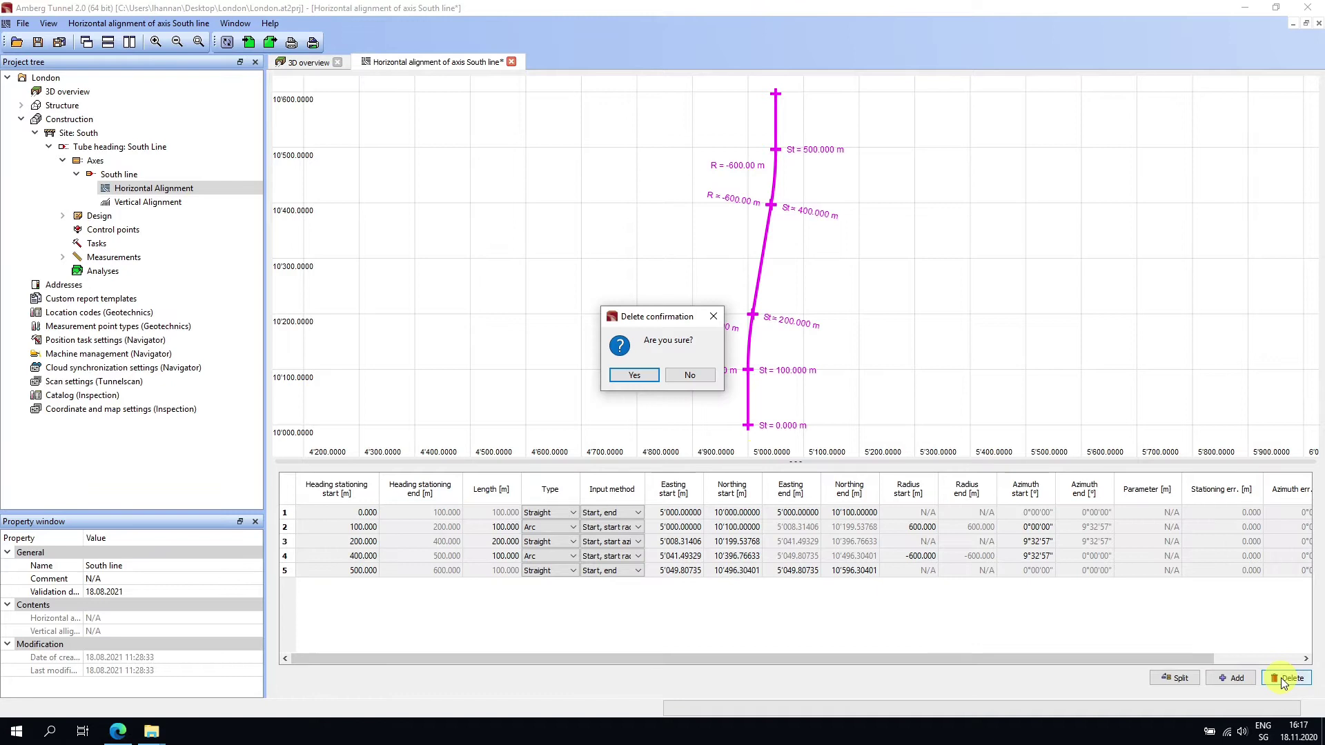
left_click(653, 380)
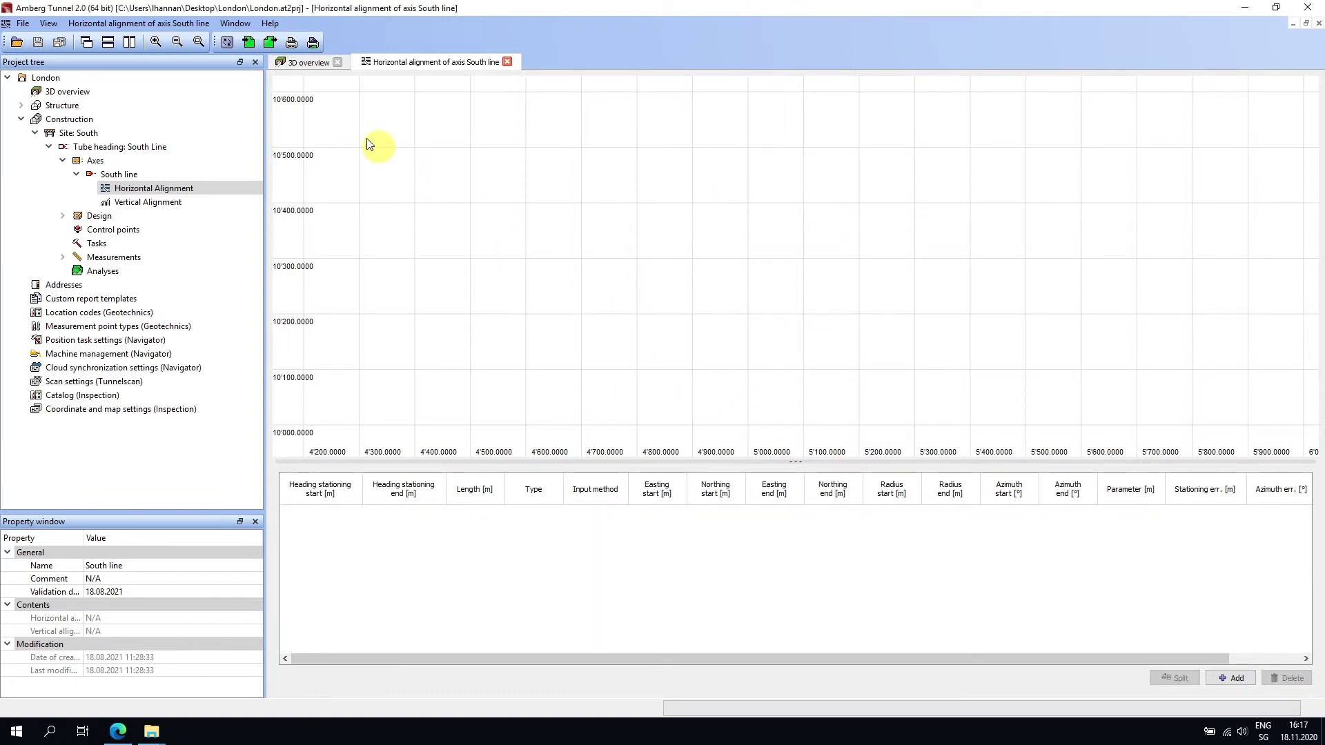
Step: Import Horizontal Alignment.xml into the South line's horizontal alignment and save the project
left_click(250, 43)
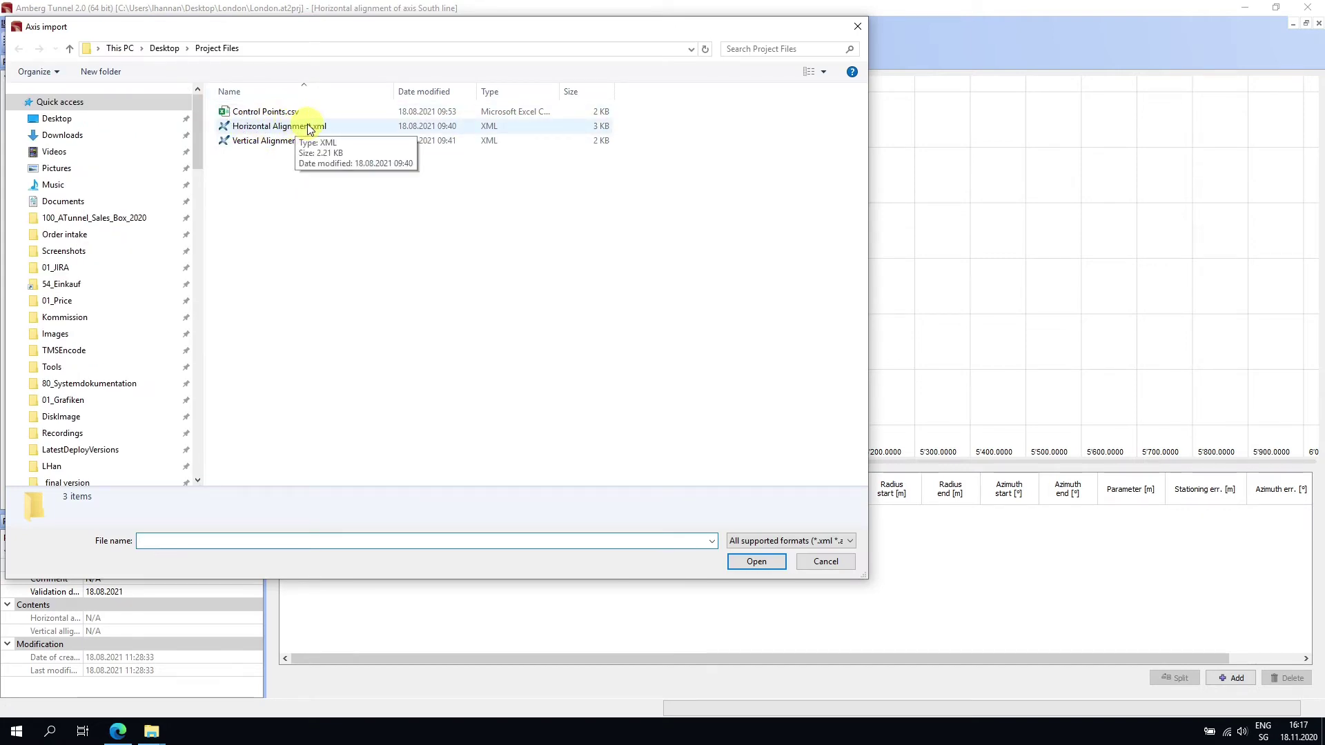
left_click(308, 128)
left_click(748, 564)
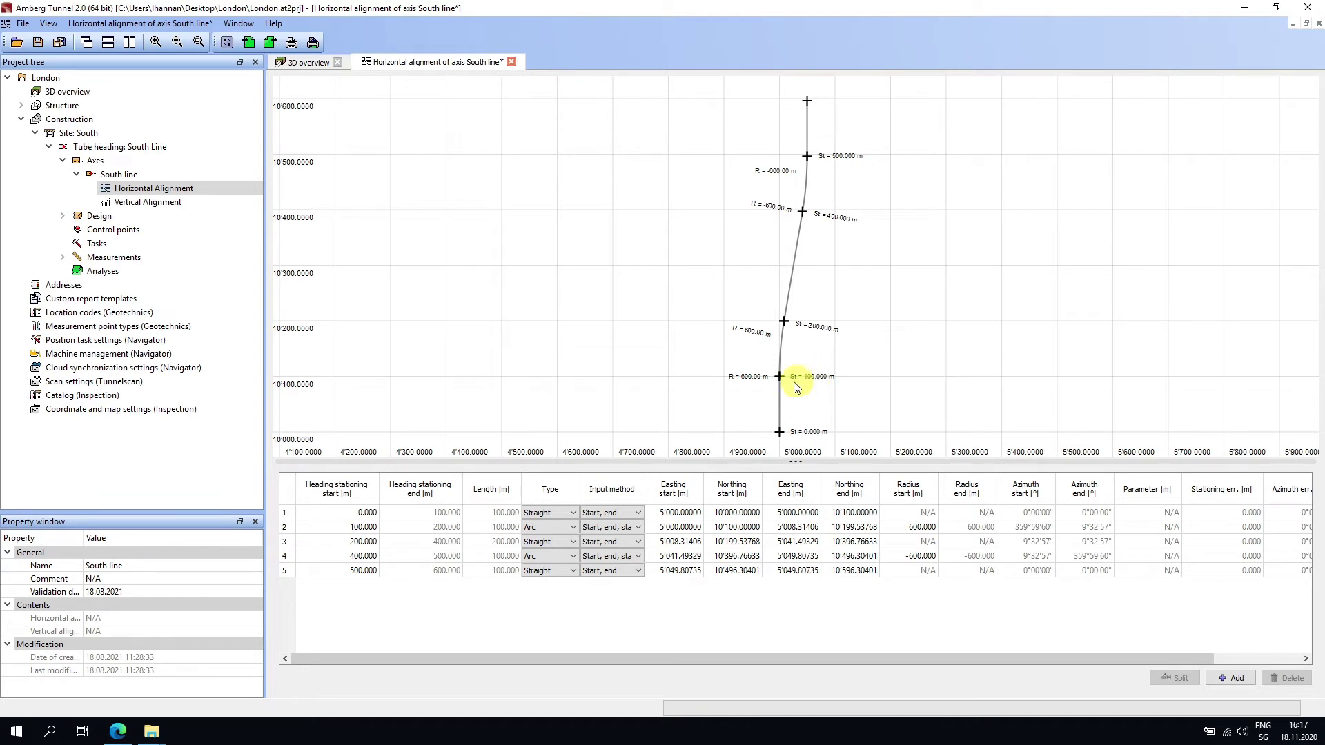
left_click(60, 44)
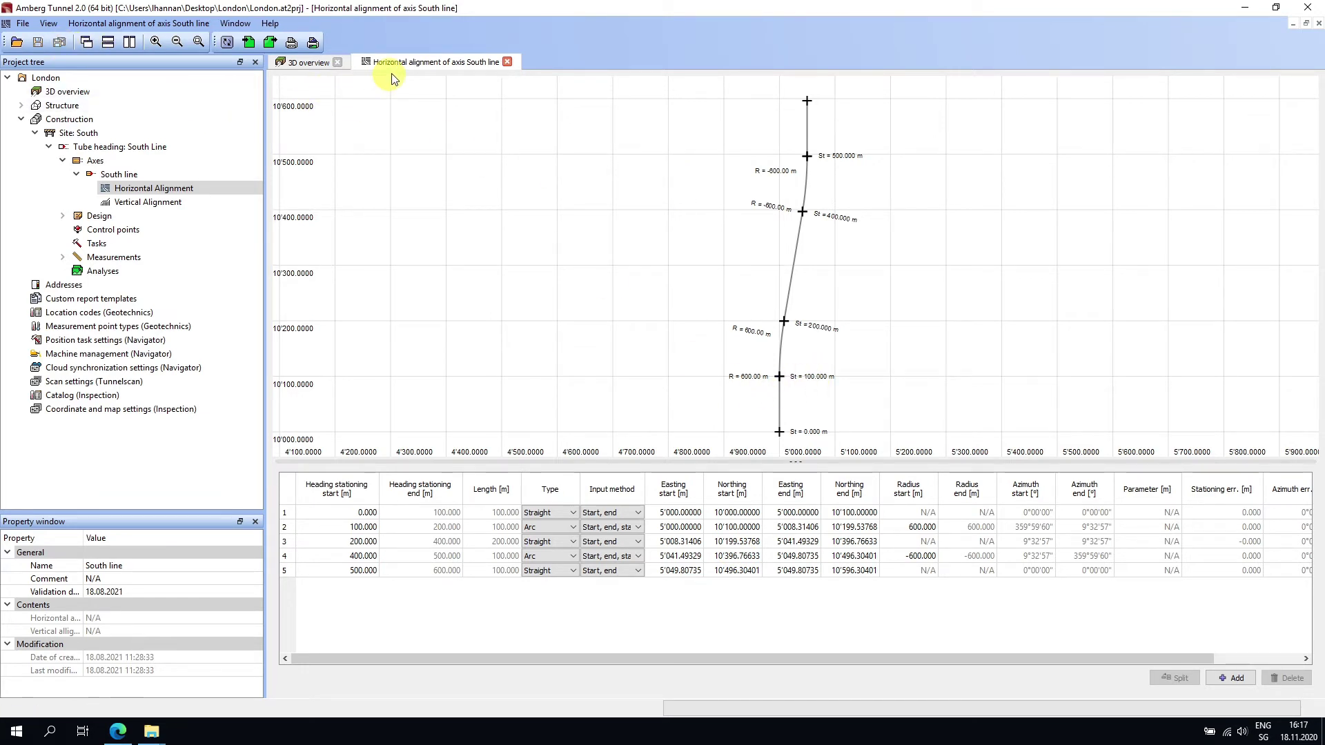
Step: Open the South line's vertical alignment and import Vertical Alignment.xml into it
double_click(139, 204)
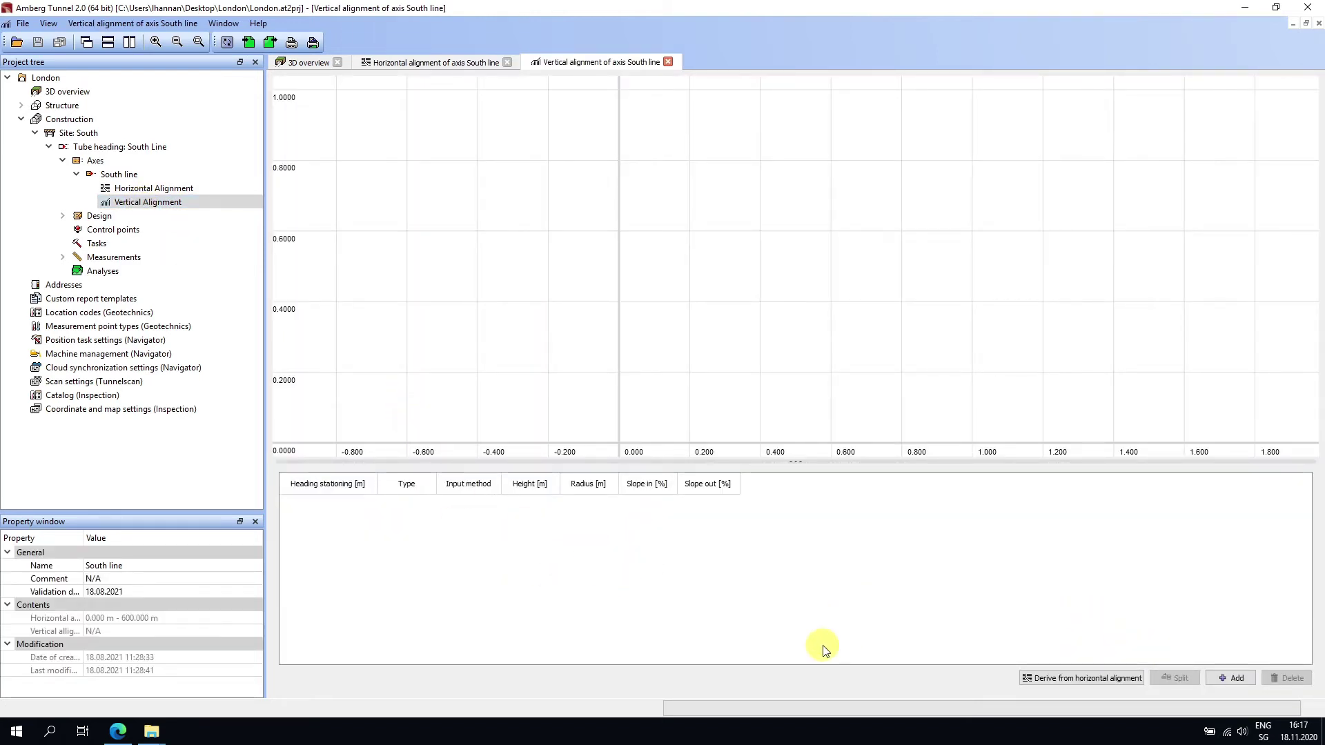
right_click(520, 265)
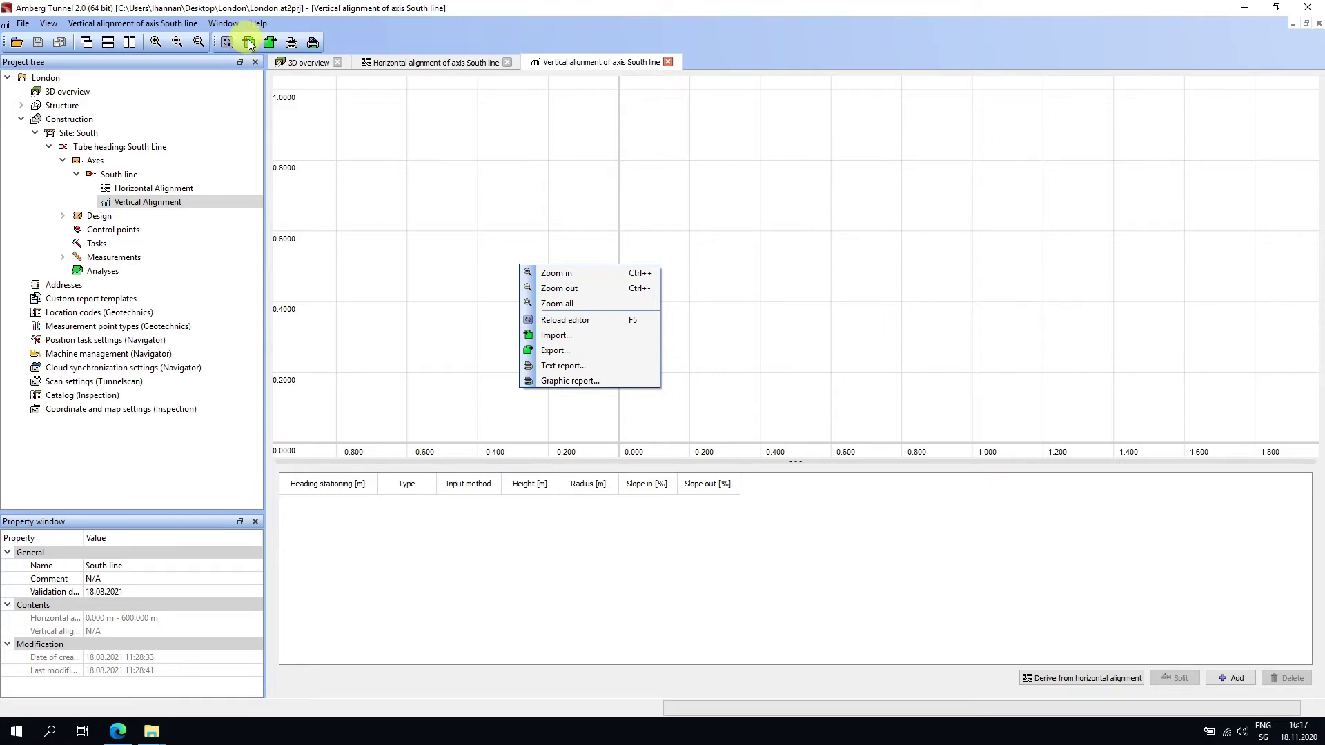
left_click(559, 336)
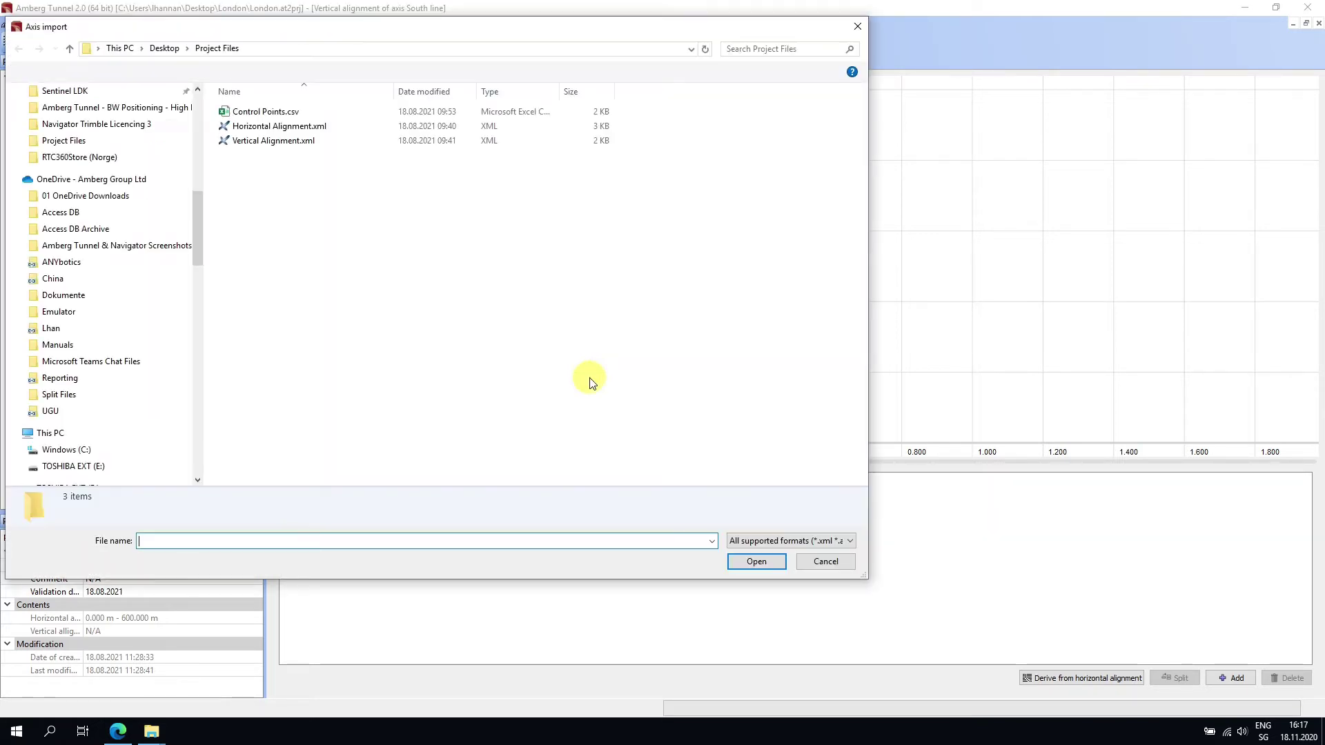
left_click(264, 141)
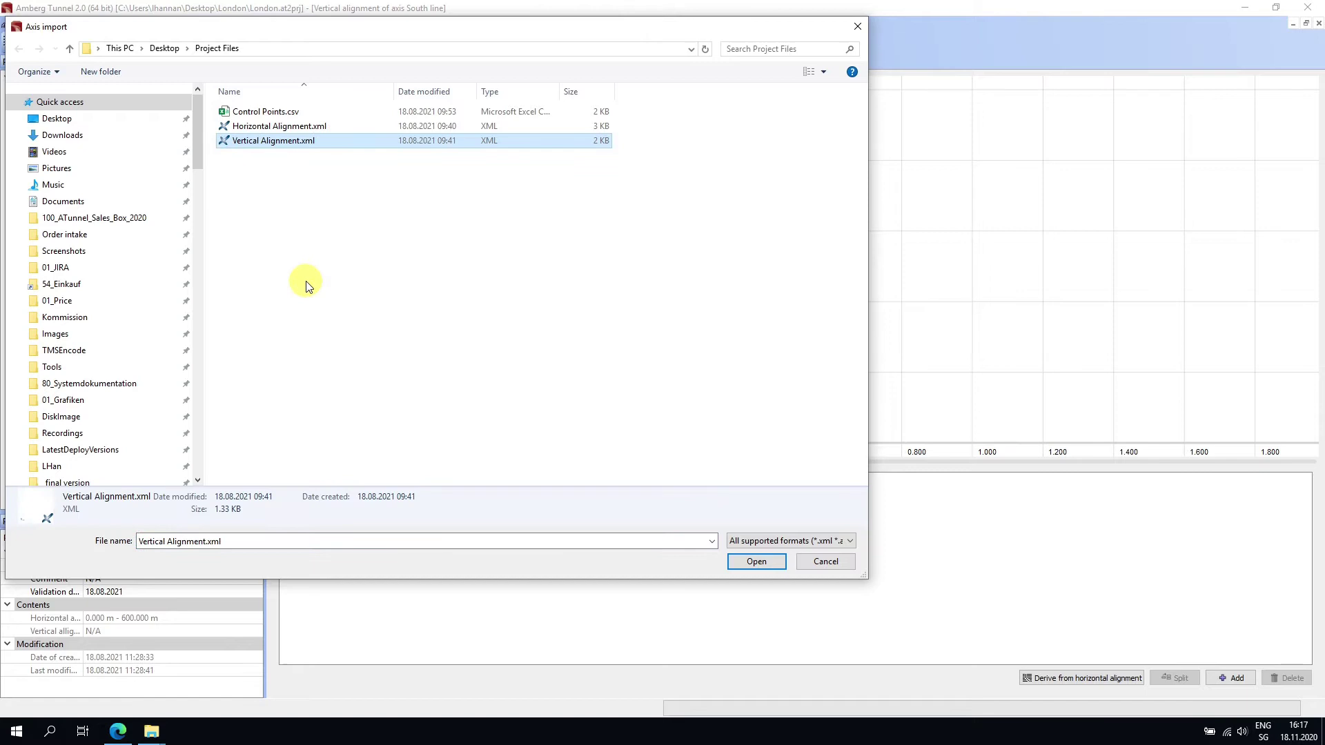
left_click(756, 560)
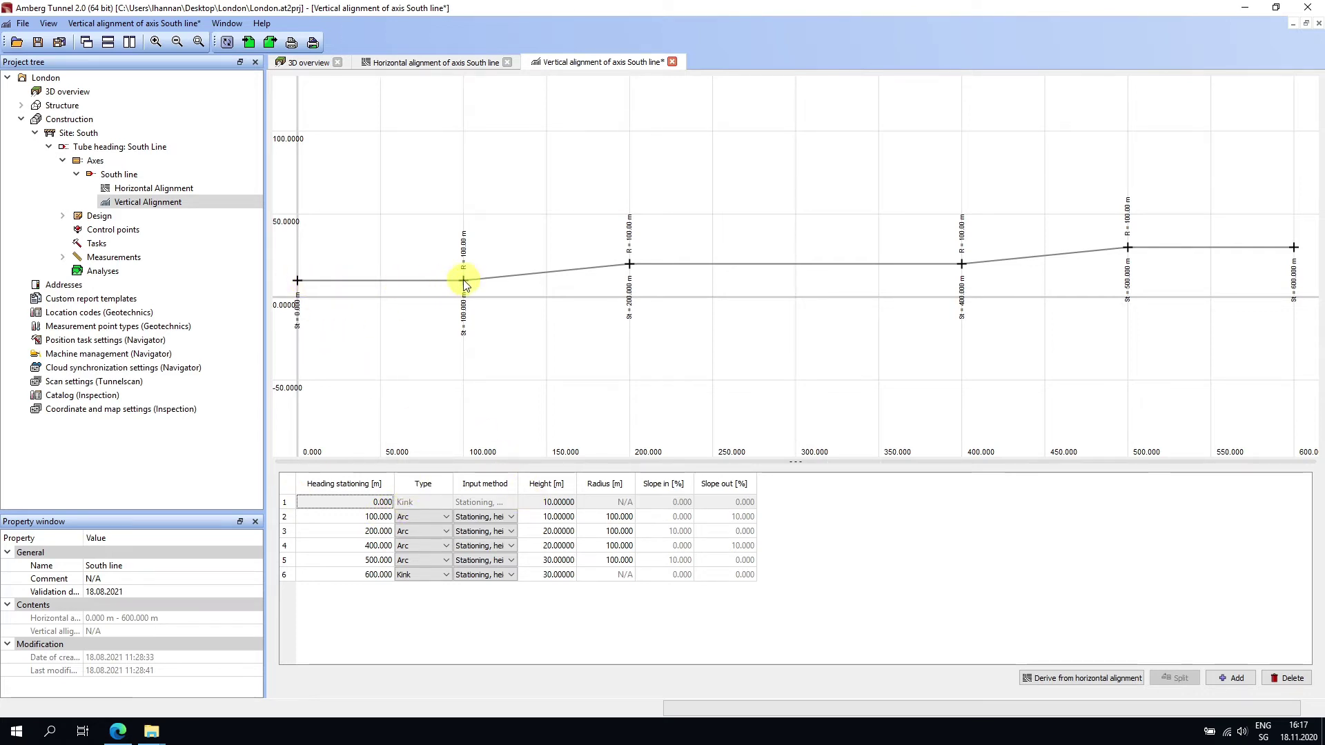
Step: Examine the curve of the vertical alignment around station 100 m
left_click(428, 517)
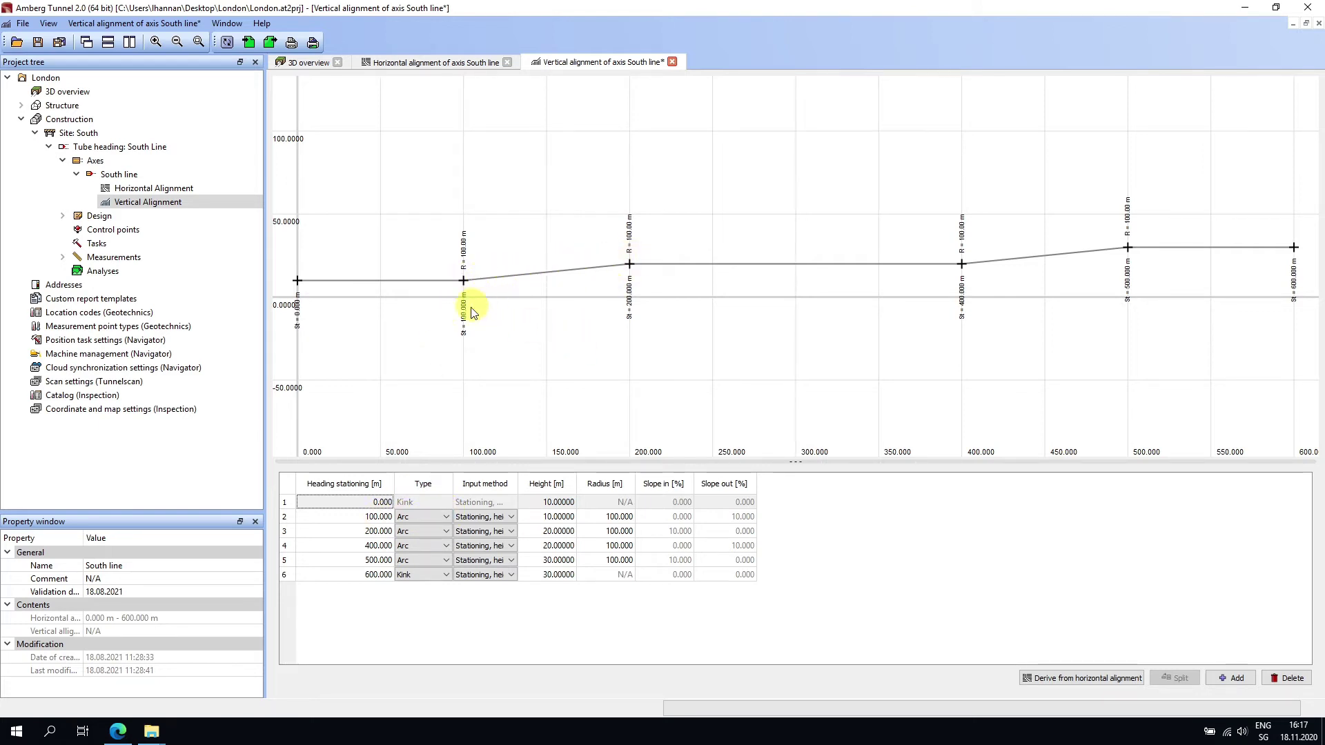
scroll(464, 281, "up", 10)
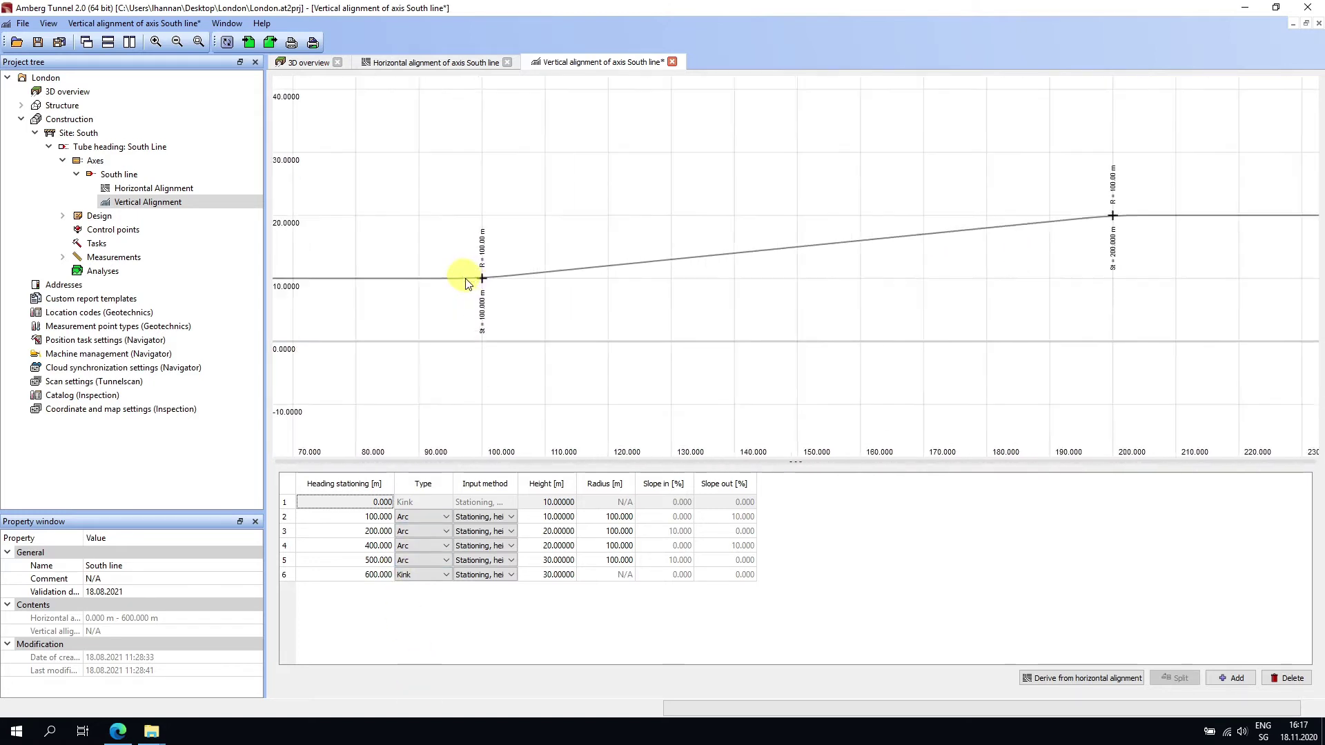
scroll(502, 282, "up", 2)
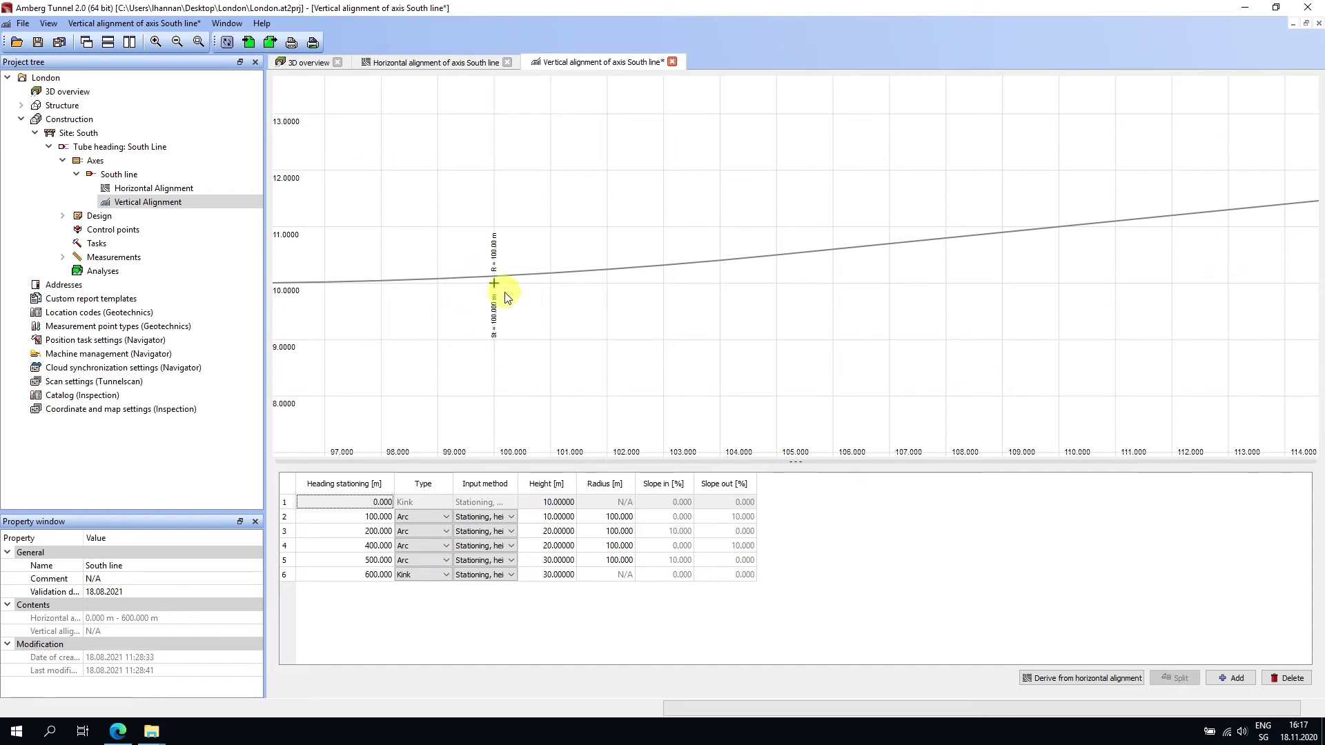
scroll(508, 297, "down", 5)
scroll(497, 322, "down", 10)
scroll(500, 334, "down", 4)
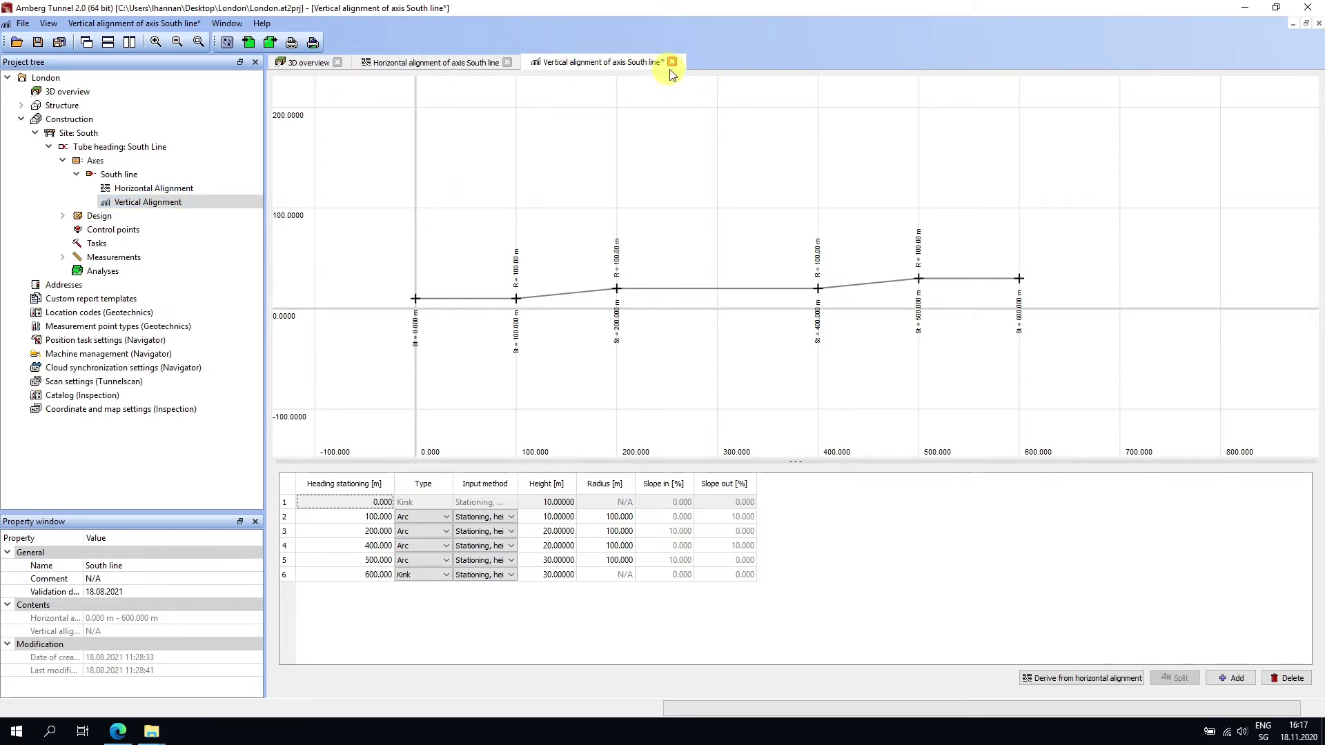
Step: Save the vertical alignment and close both alignment editors
left_click(58, 43)
left_click(671, 61)
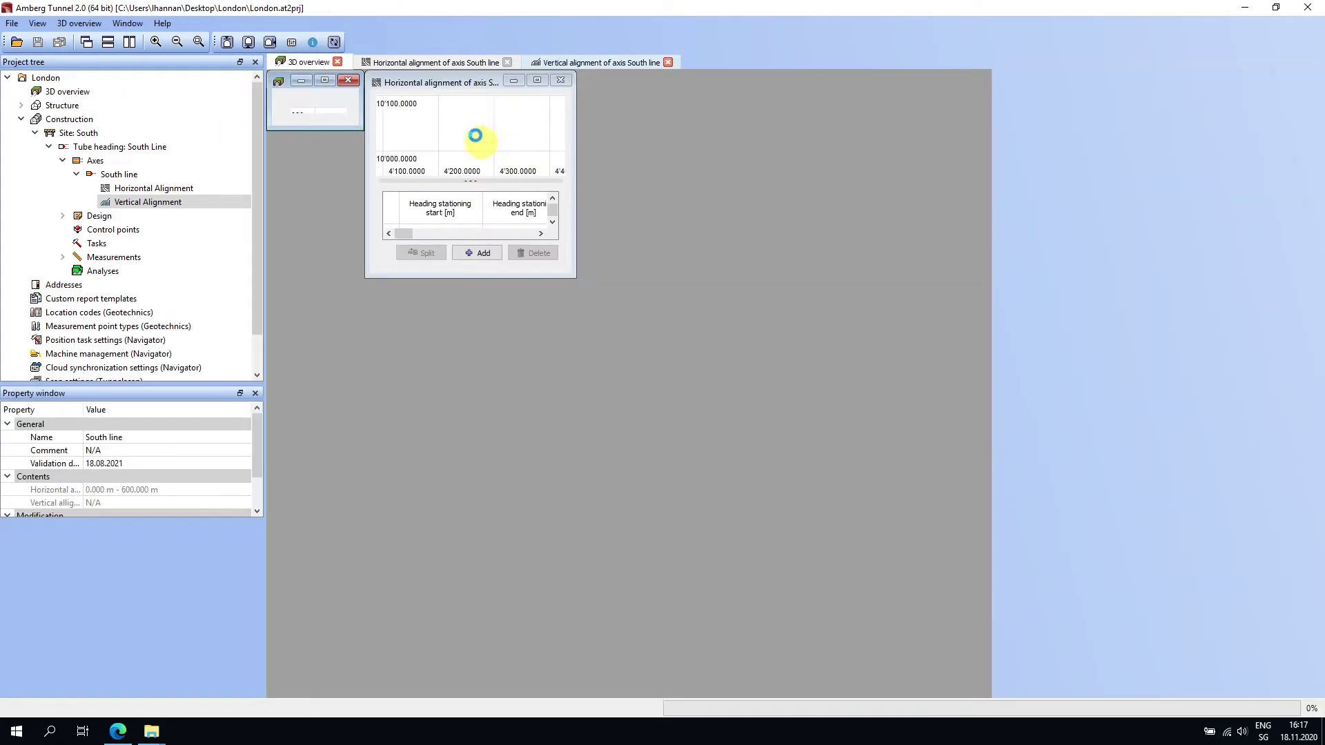
left_click(507, 62)
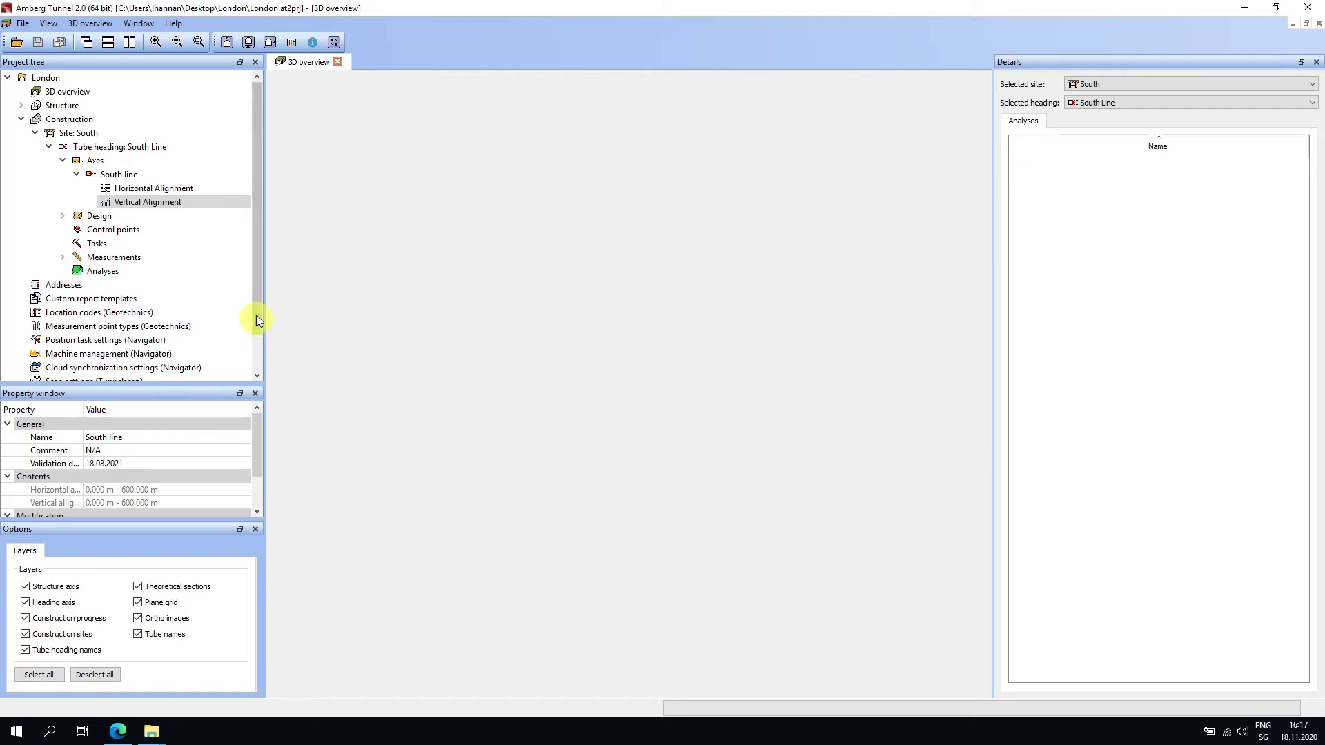
Step: Open the calculator for the South line axis and calculate regular interval points every 1.5 m along it
right_click(127, 174)
left_click(188, 209)
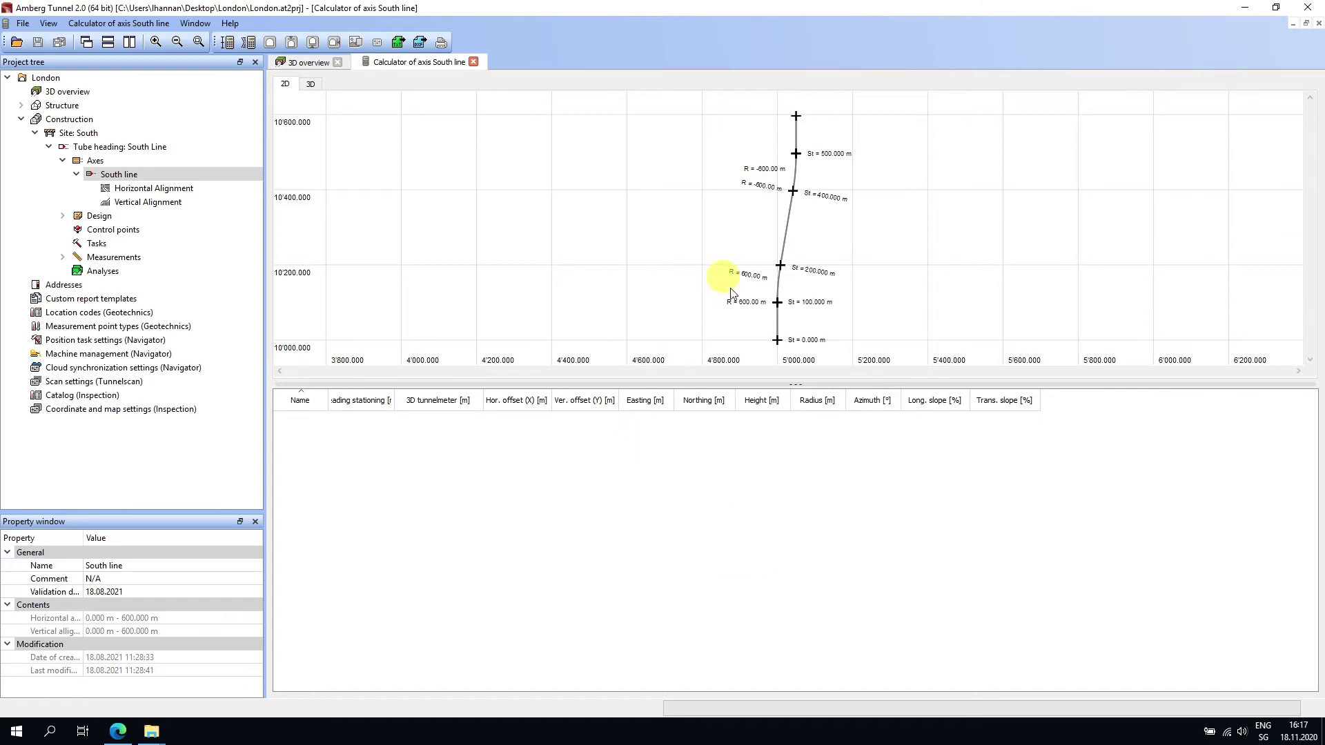
right_click(574, 211)
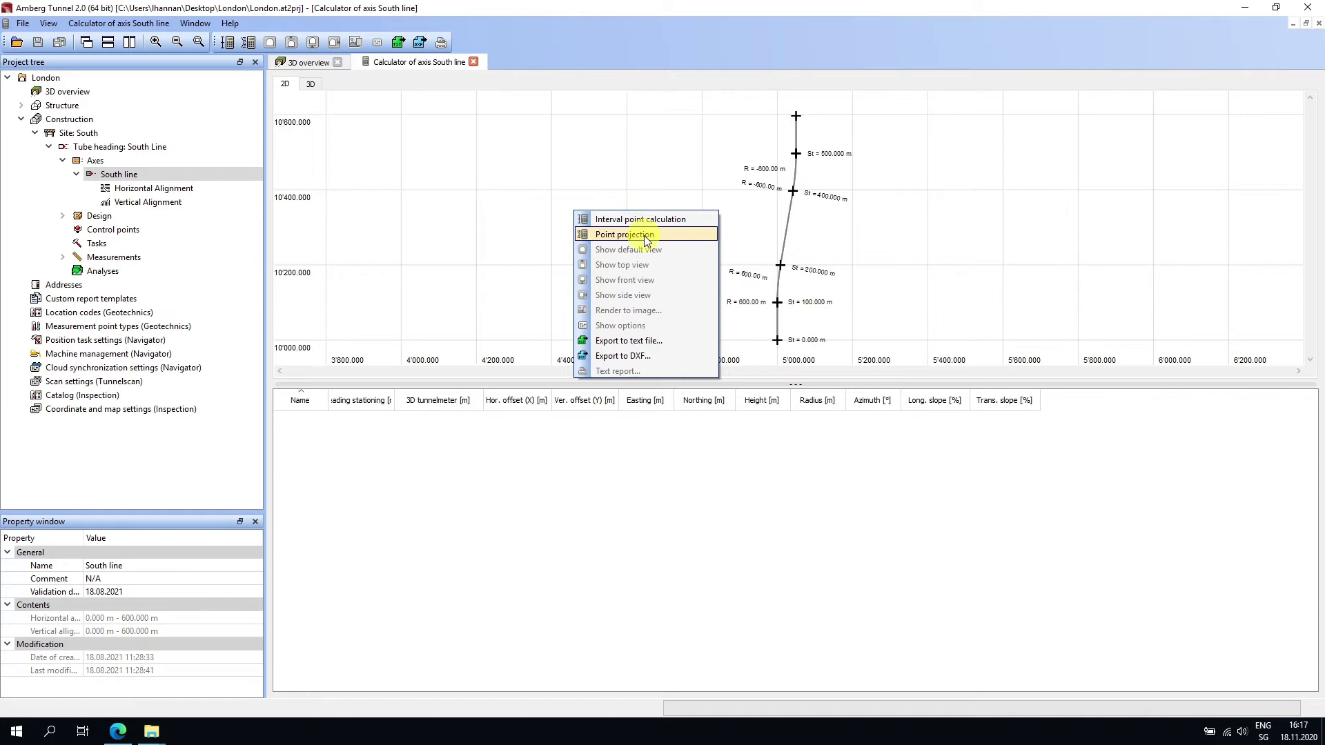
left_click(647, 222)
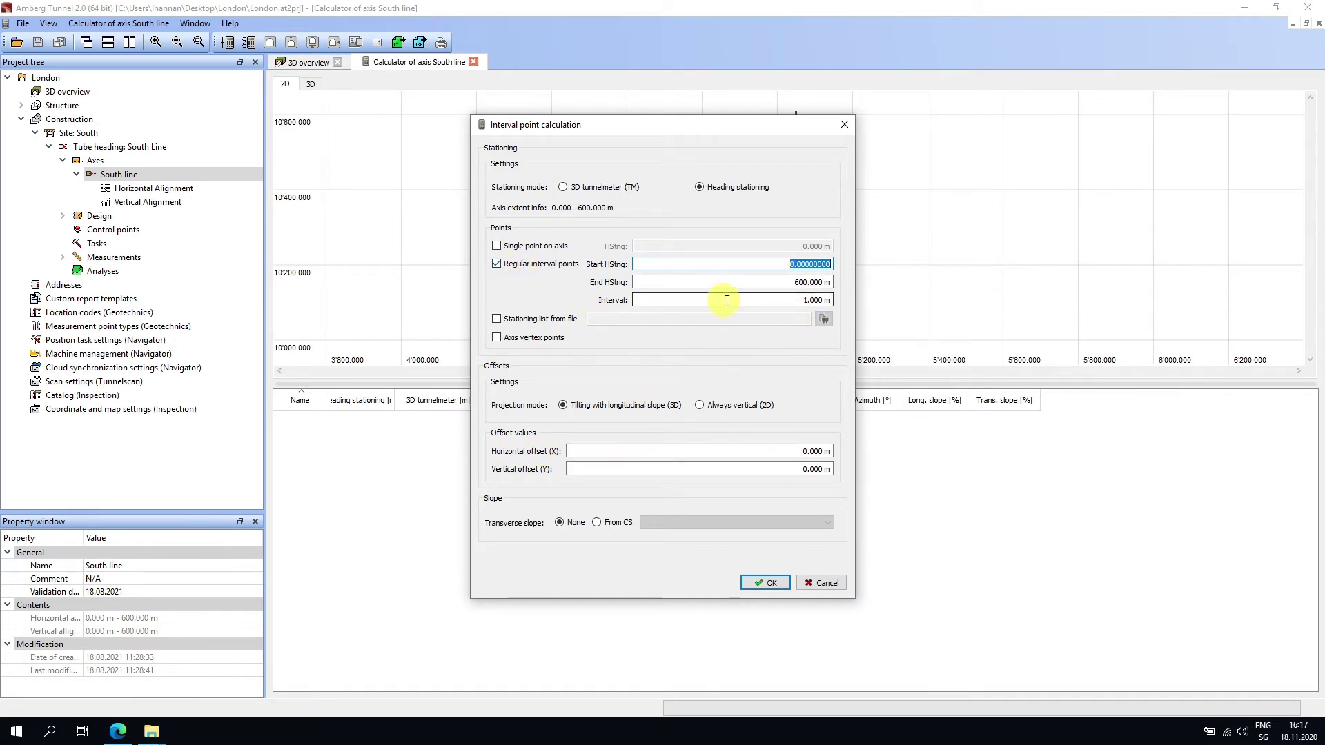
left_click(763, 298)
type("1.5")
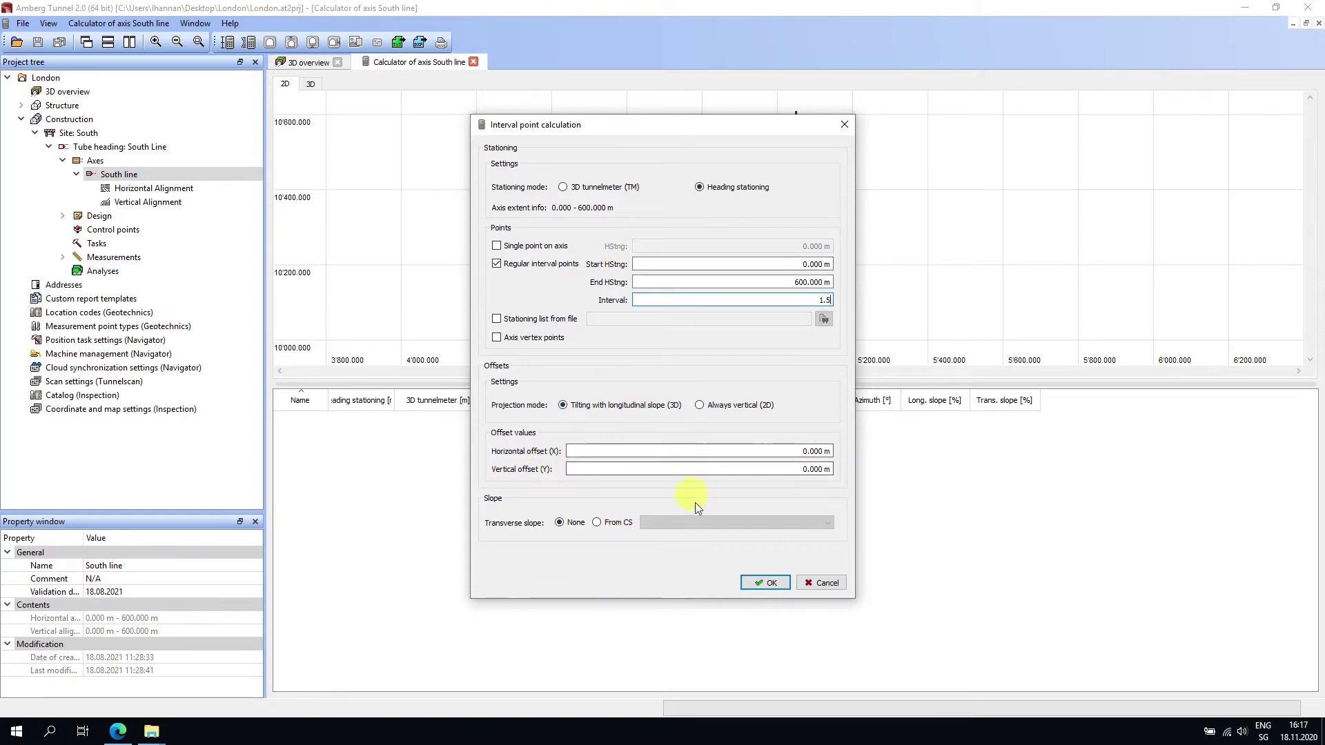
left_click(764, 581)
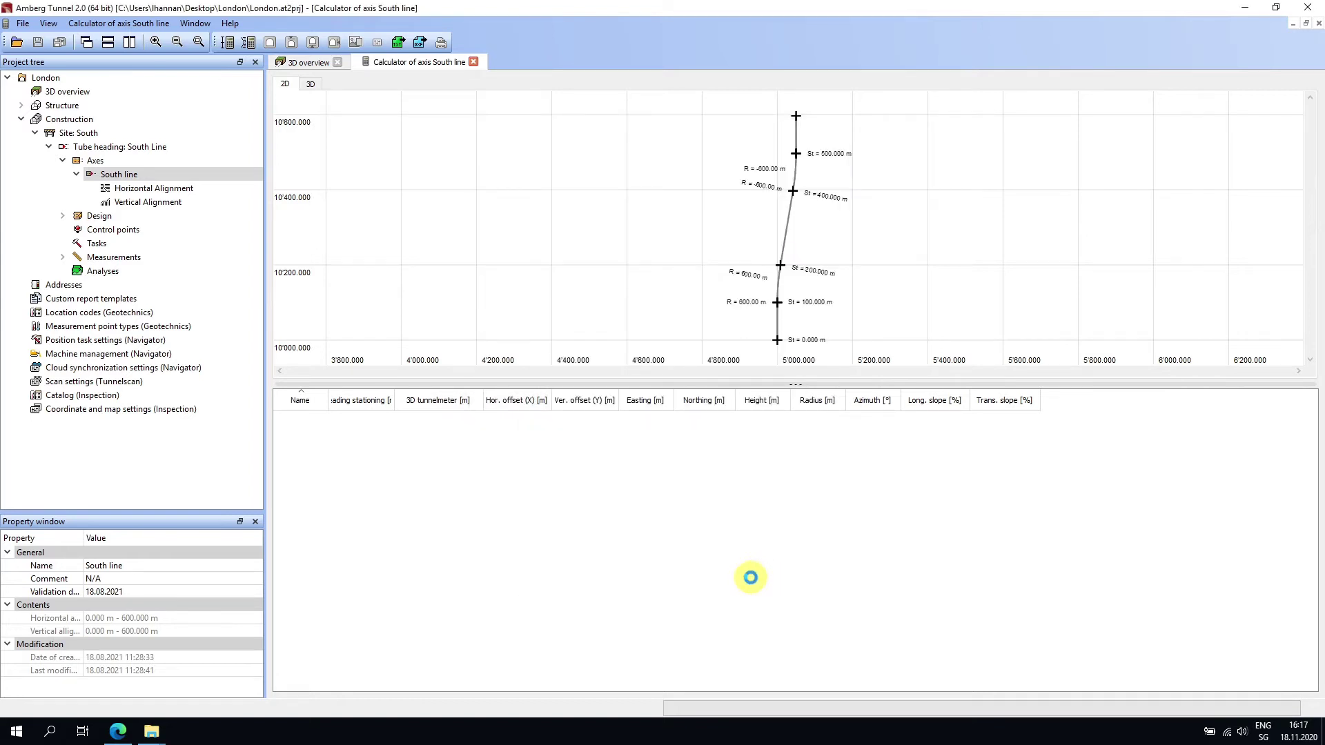
Step: Export all calculated South line axis points to Validation points.dxf on the Desktop, replacing the existing file
scroll(584, 528, "down", 7)
scroll(573, 533, "up", 7)
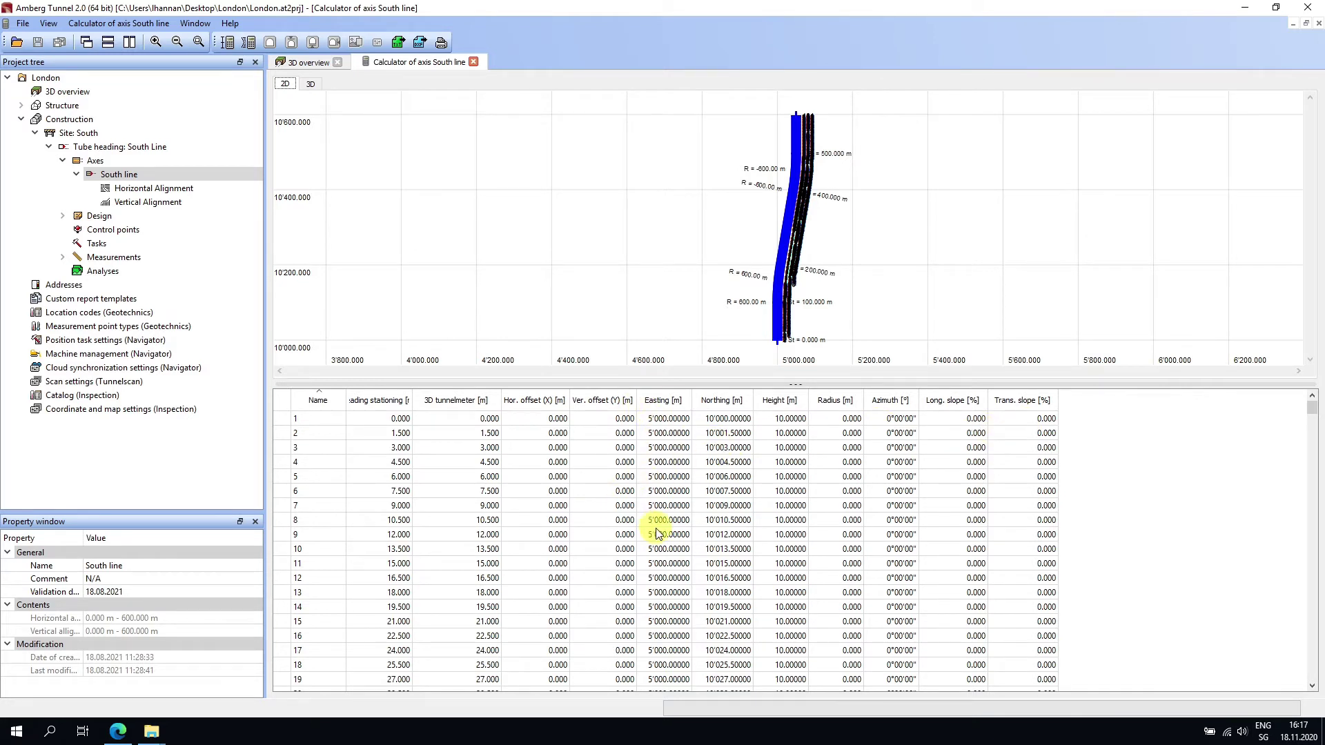
left_click(625, 511)
key("ctrl+a")
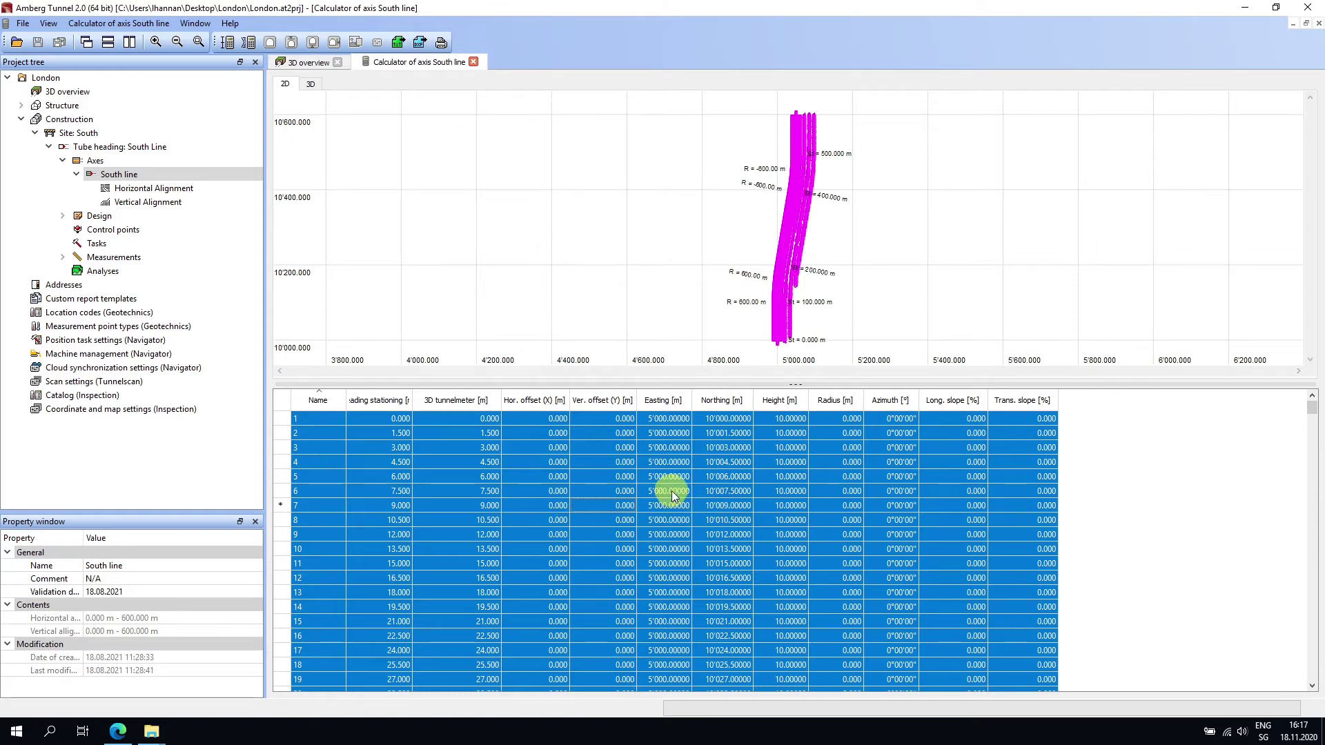
left_click(419, 46)
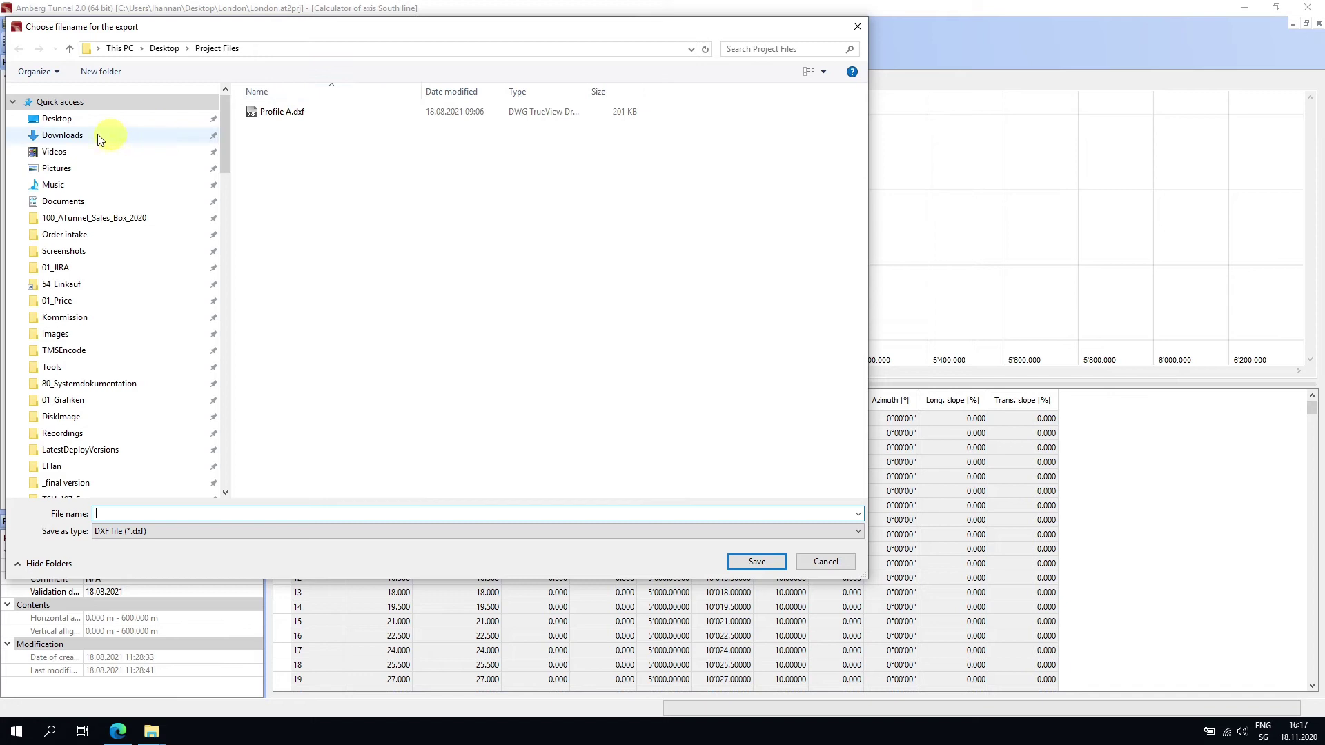
left_click(69, 120)
left_click(295, 141)
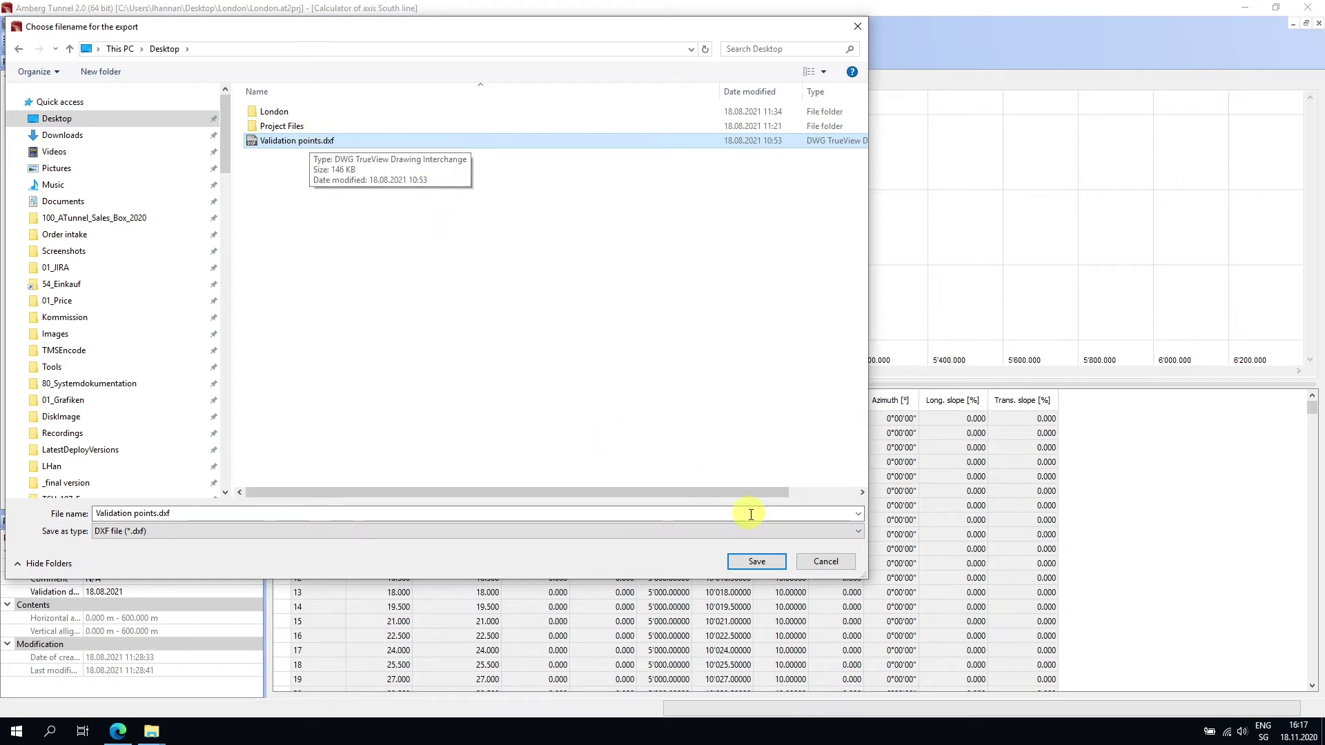
left_click(757, 561)
left_click(696, 367)
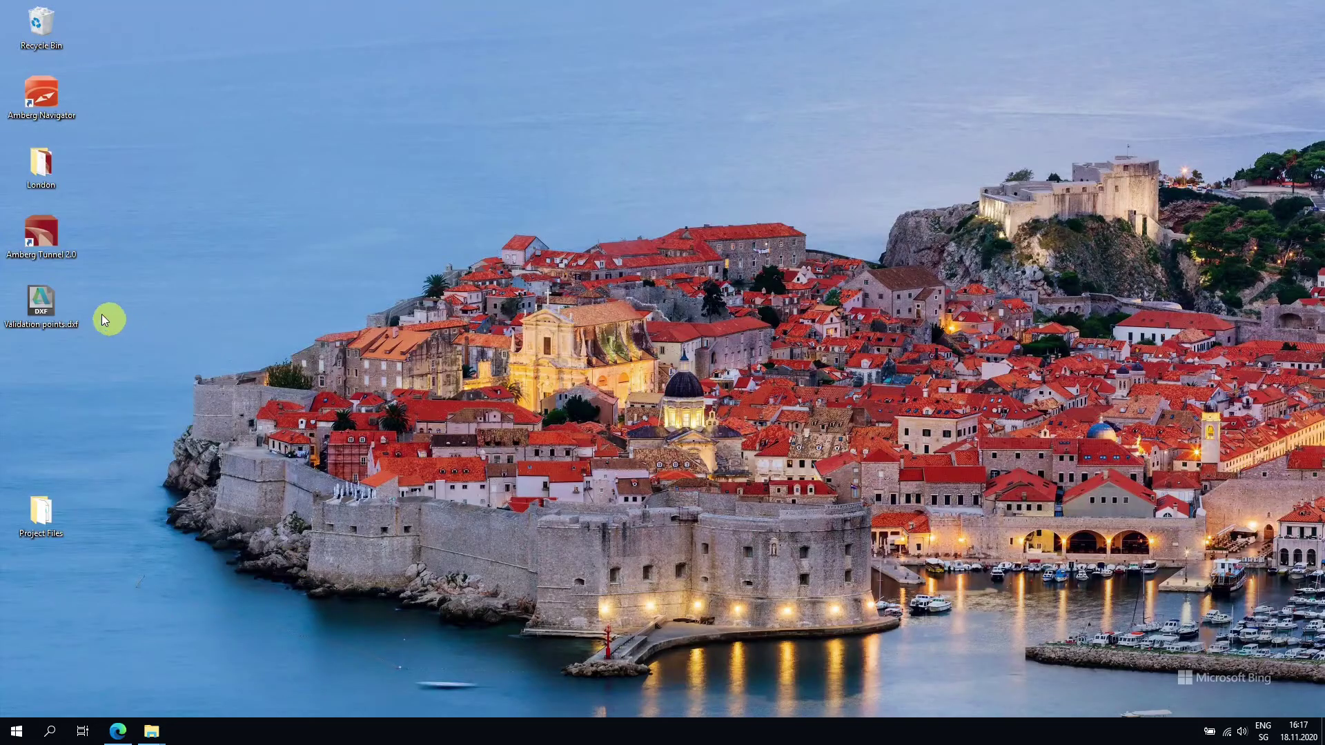
Step: Open Validation points.dxf from the desktop in DWG TrueView and fit the whole drawing in view
double_click(51, 294)
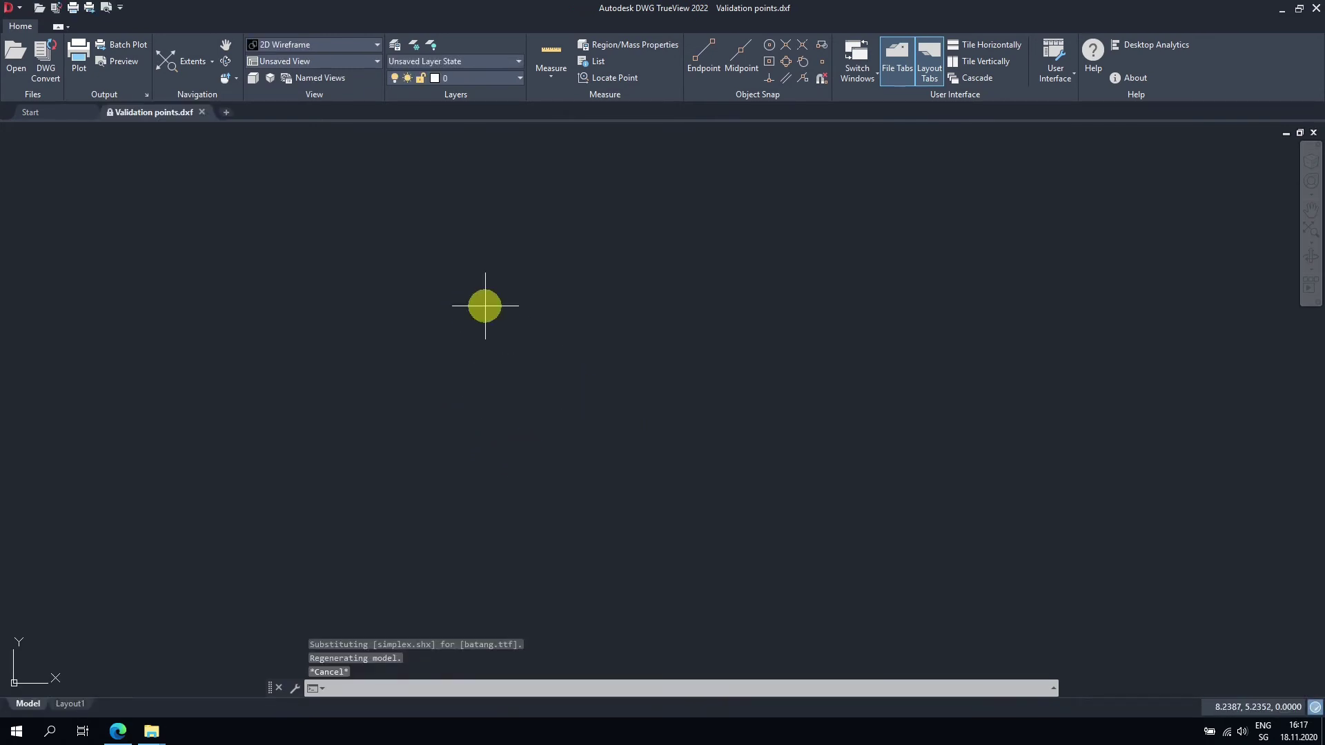
left_click(175, 60)
middle_click_drag(649, 439, 644, 372)
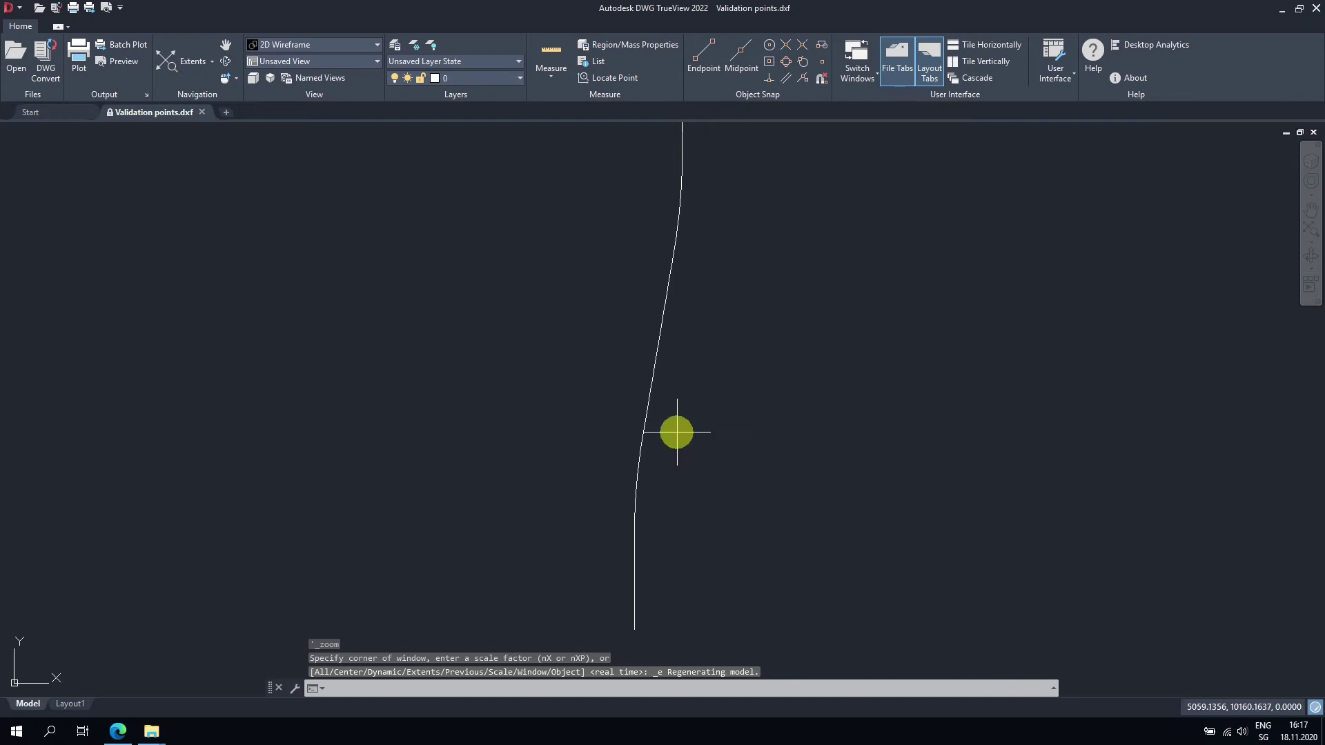
Step: Turn off the POLYLINE layer and examine the individual exported axis points
left_click(513, 78)
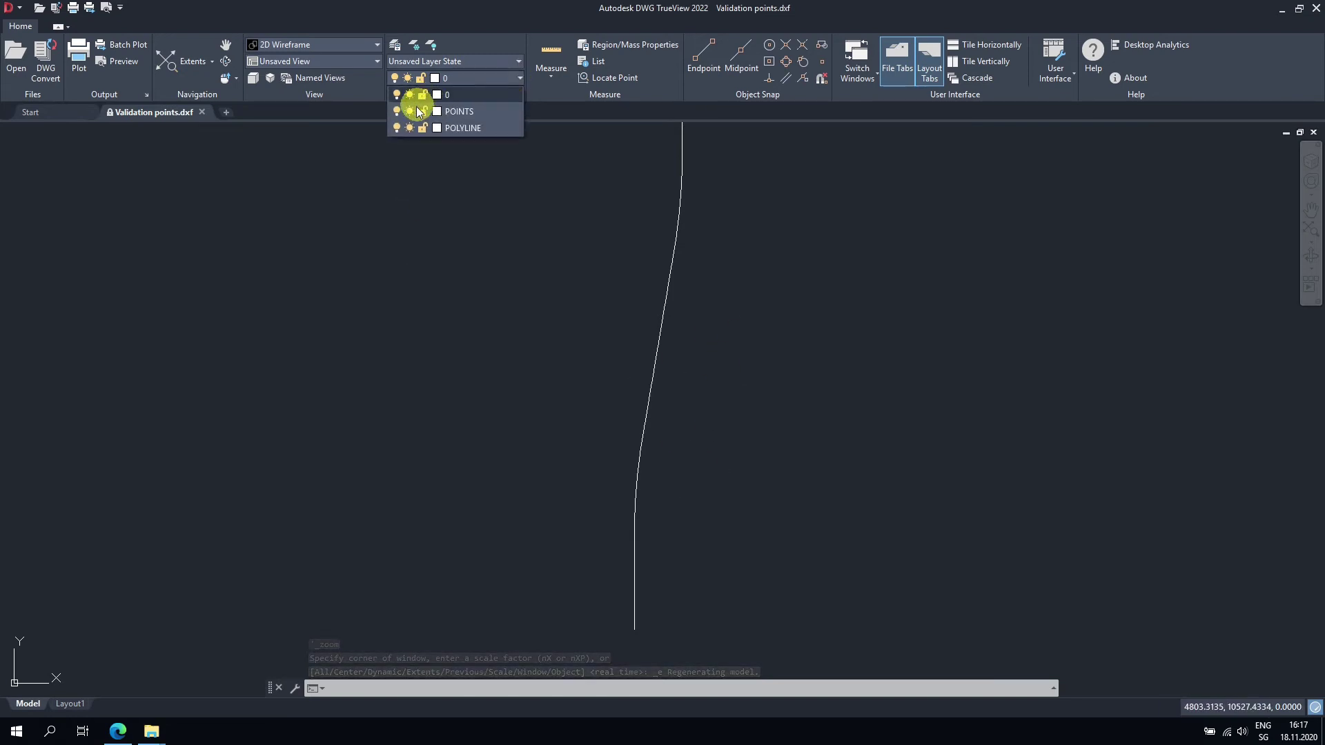
left_click(396, 128)
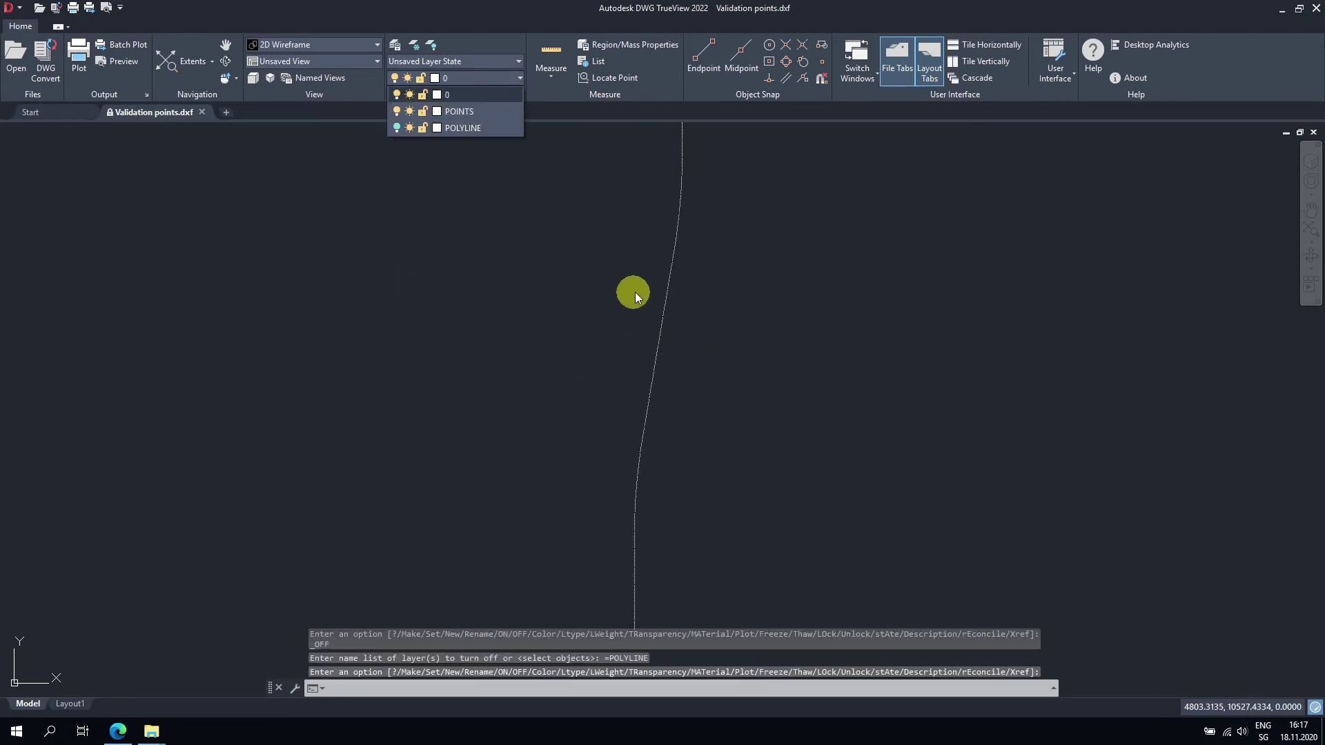
left_click(654, 260)
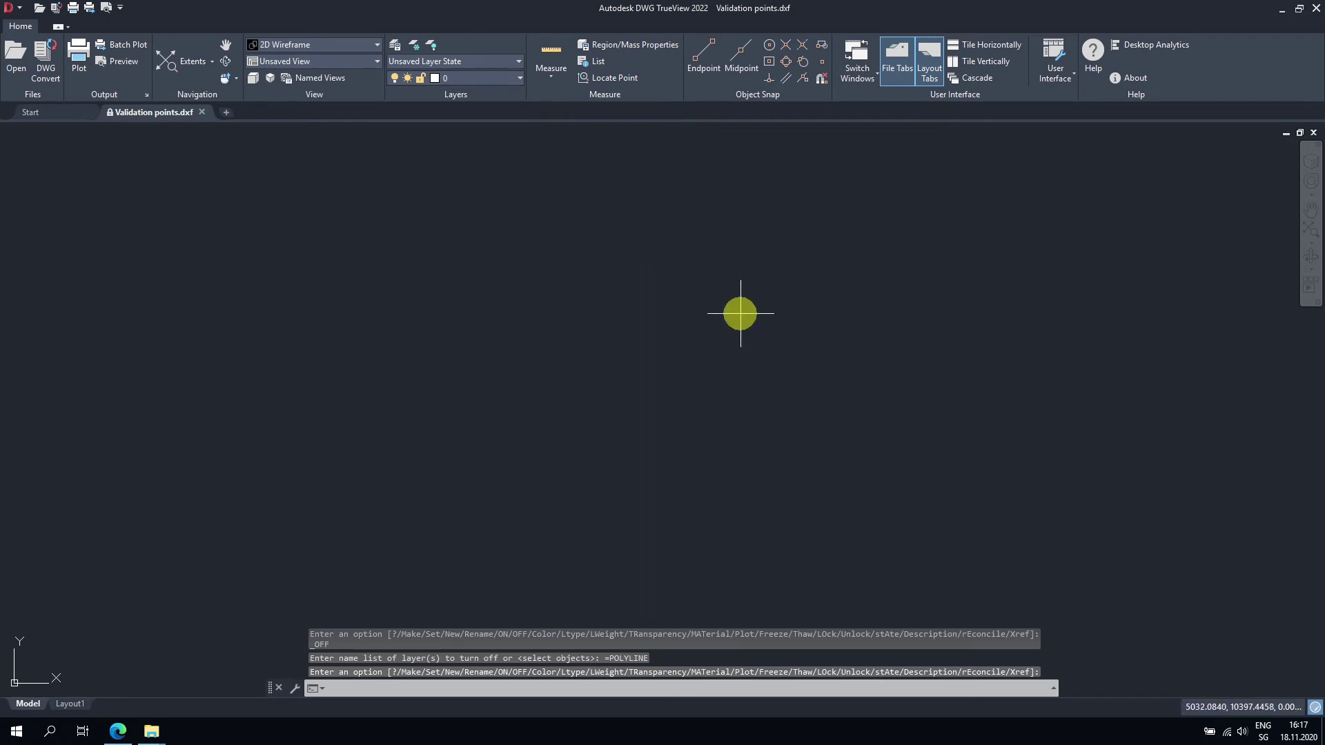
middle_click_drag(743, 319, 593, 285)
scroll(642, 266, "up", 5)
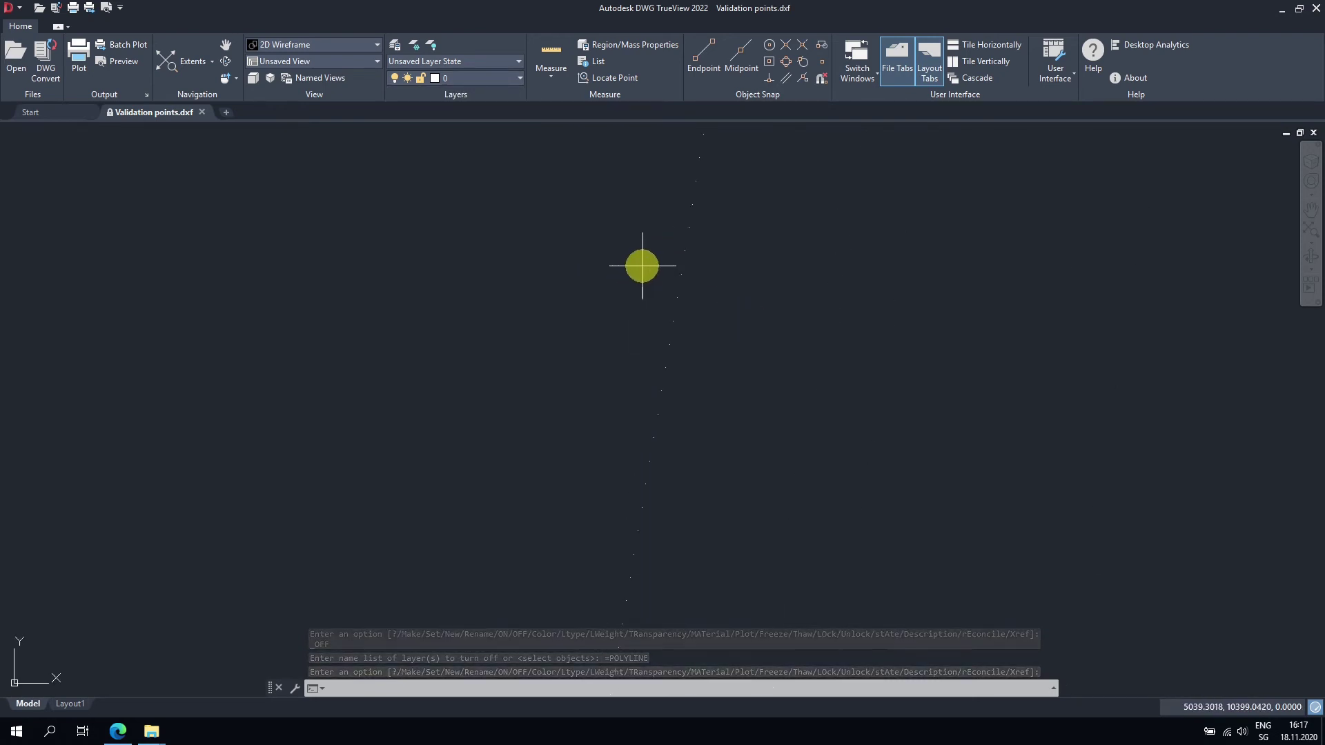
scroll(631, 291, "down", 5)
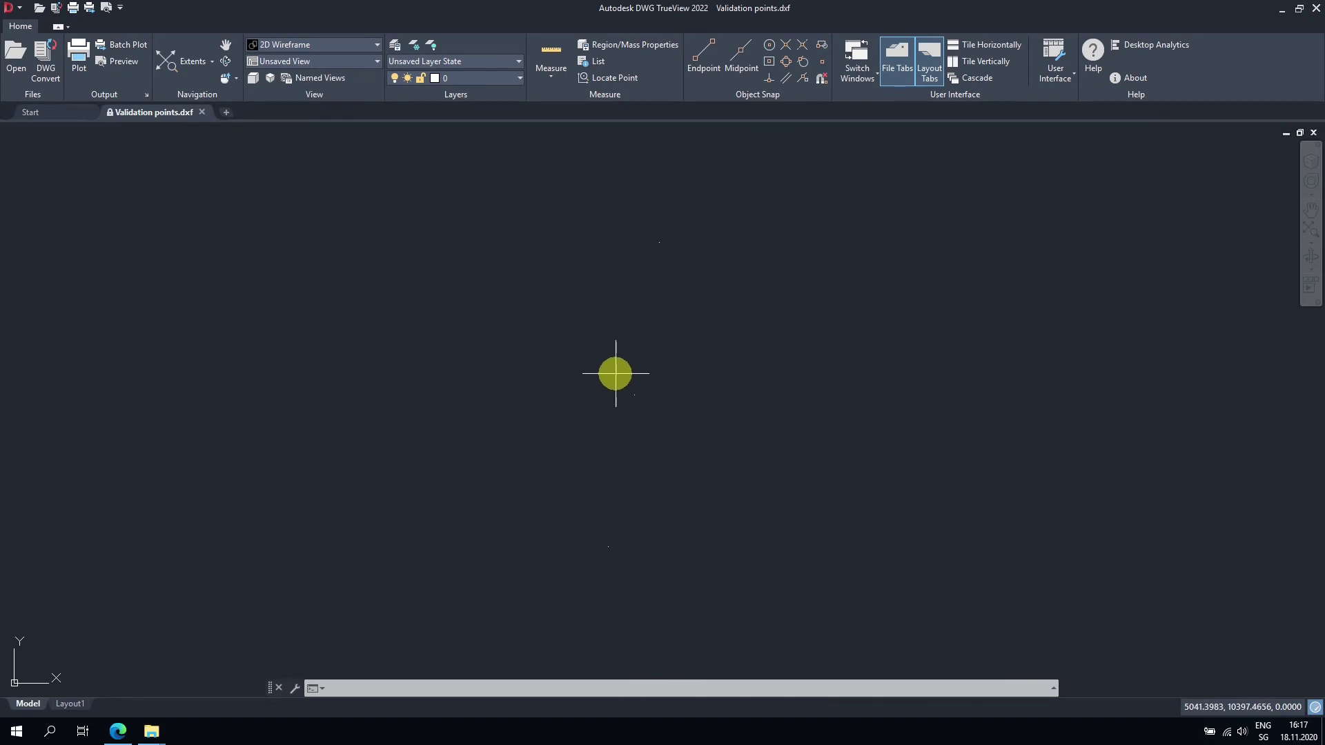
scroll(628, 363, "down", 4)
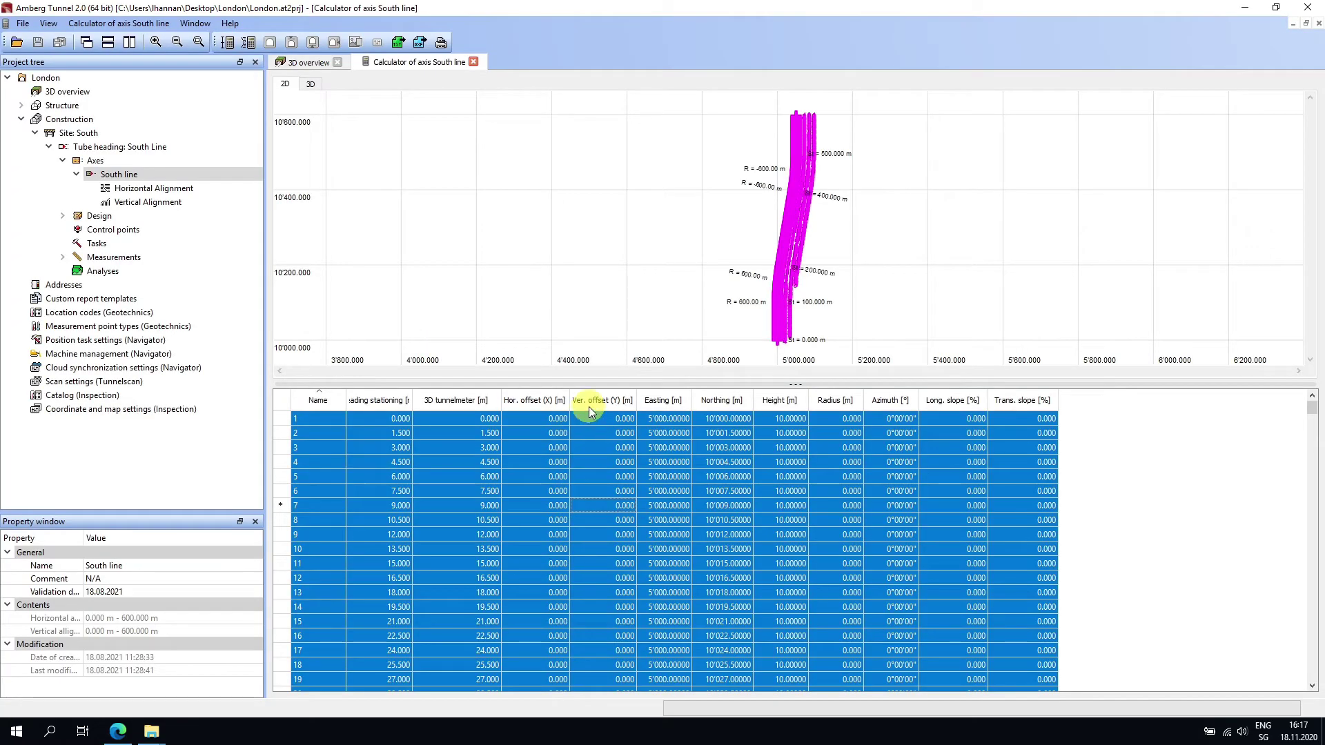
Step: Back in Amberg Tunnel, view the point projection calculation settings for the South line axis and close them without calculating
right_click(506, 227)
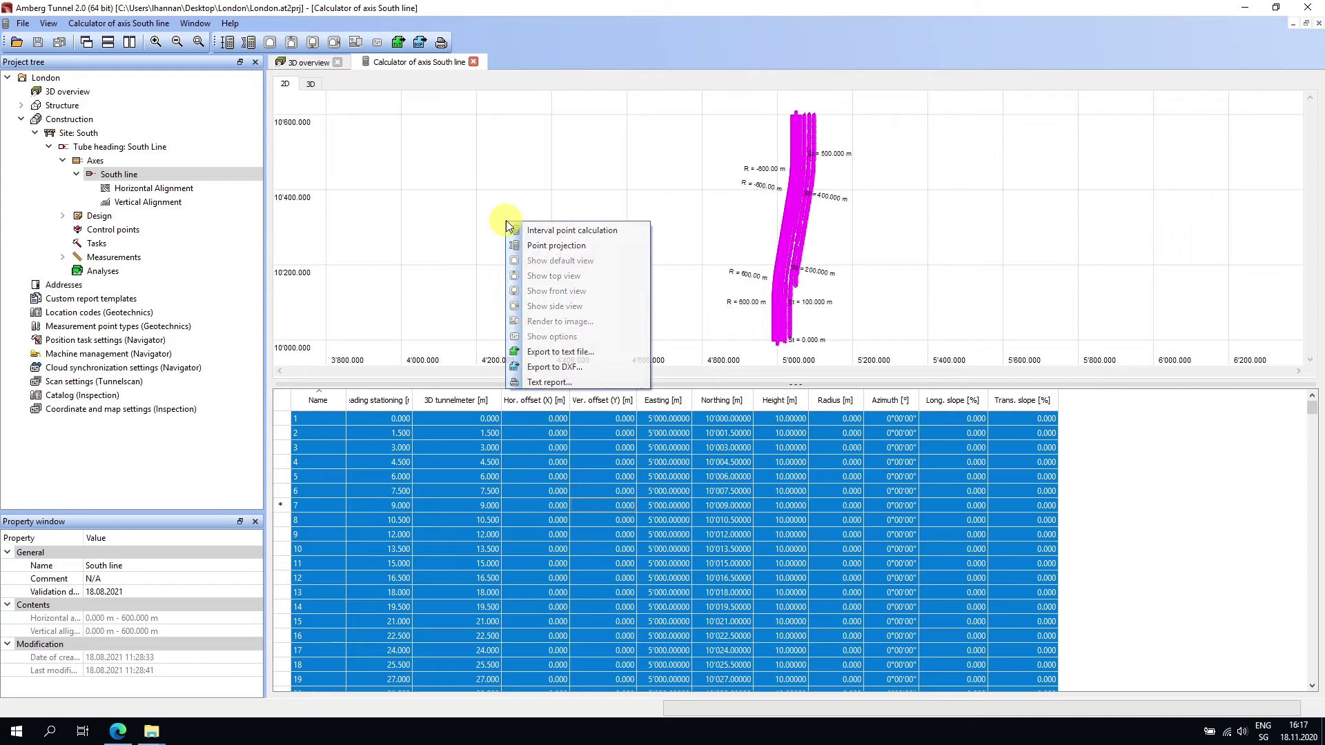
left_click(586, 246)
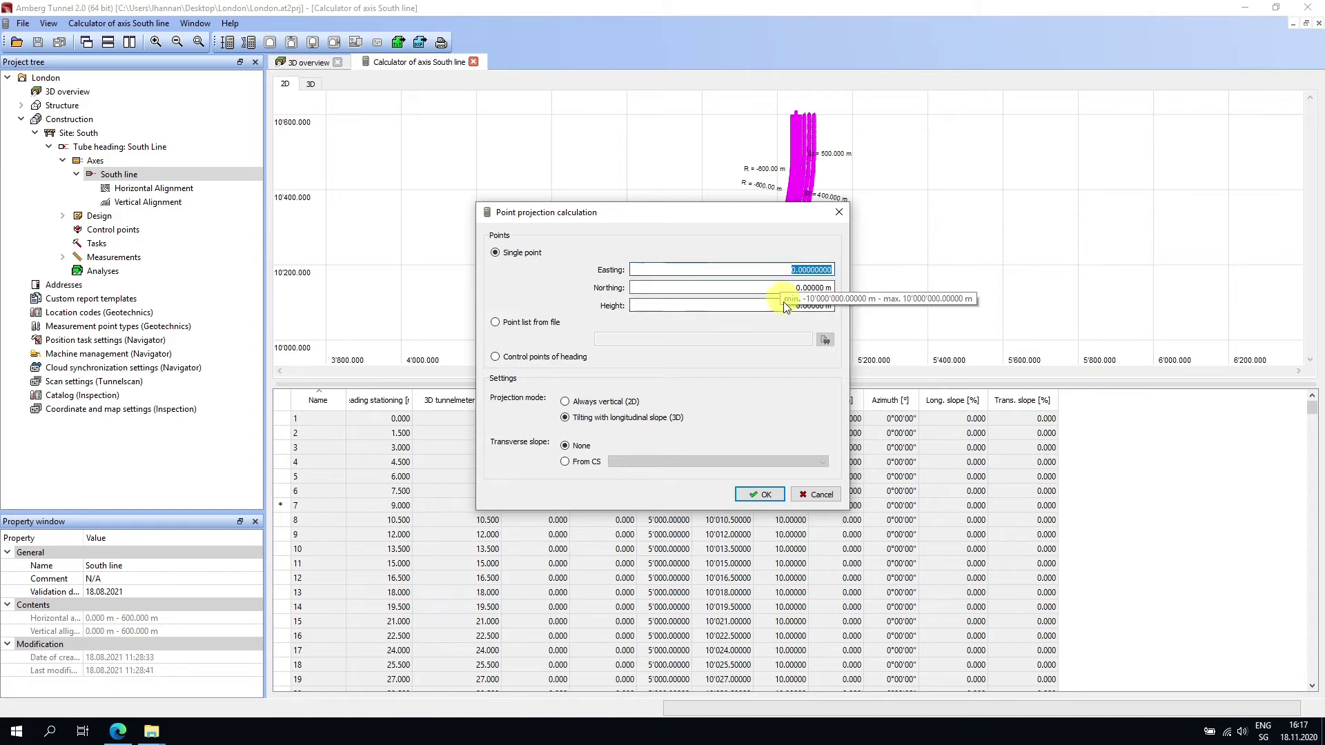
left_click(821, 495)
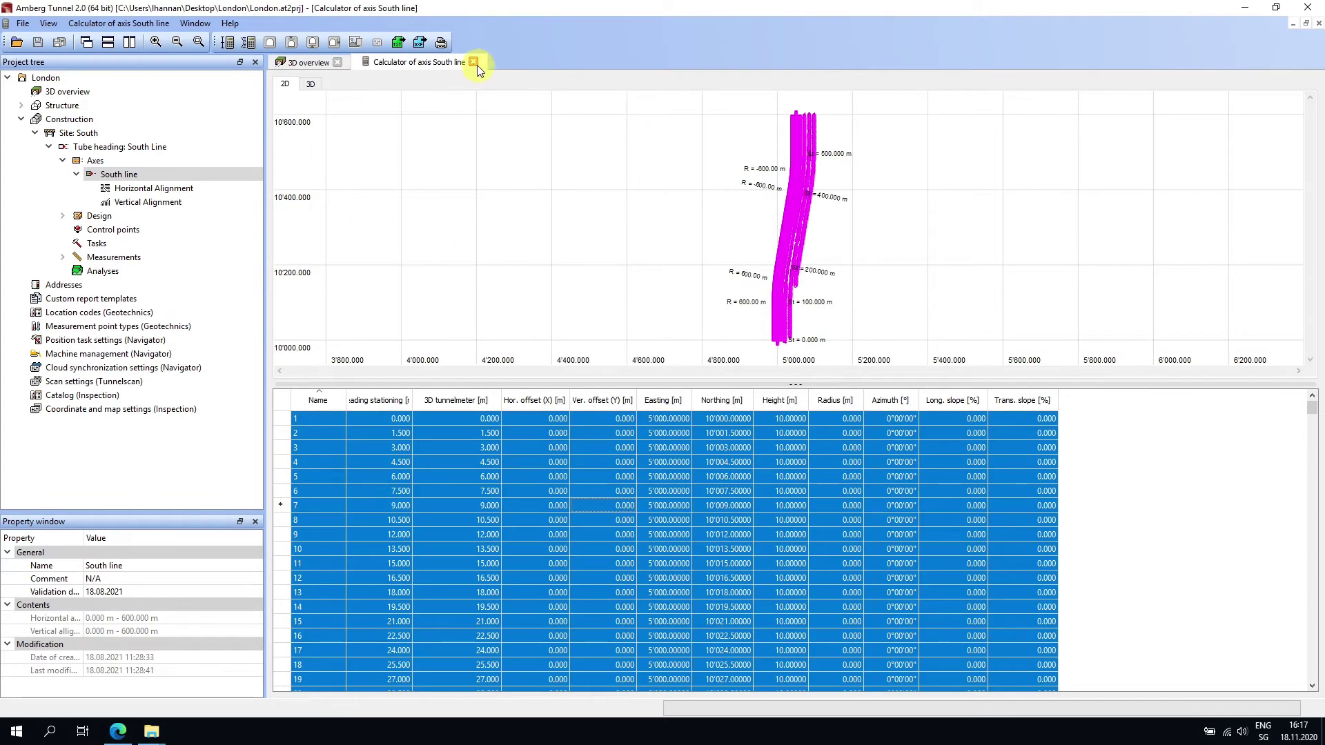
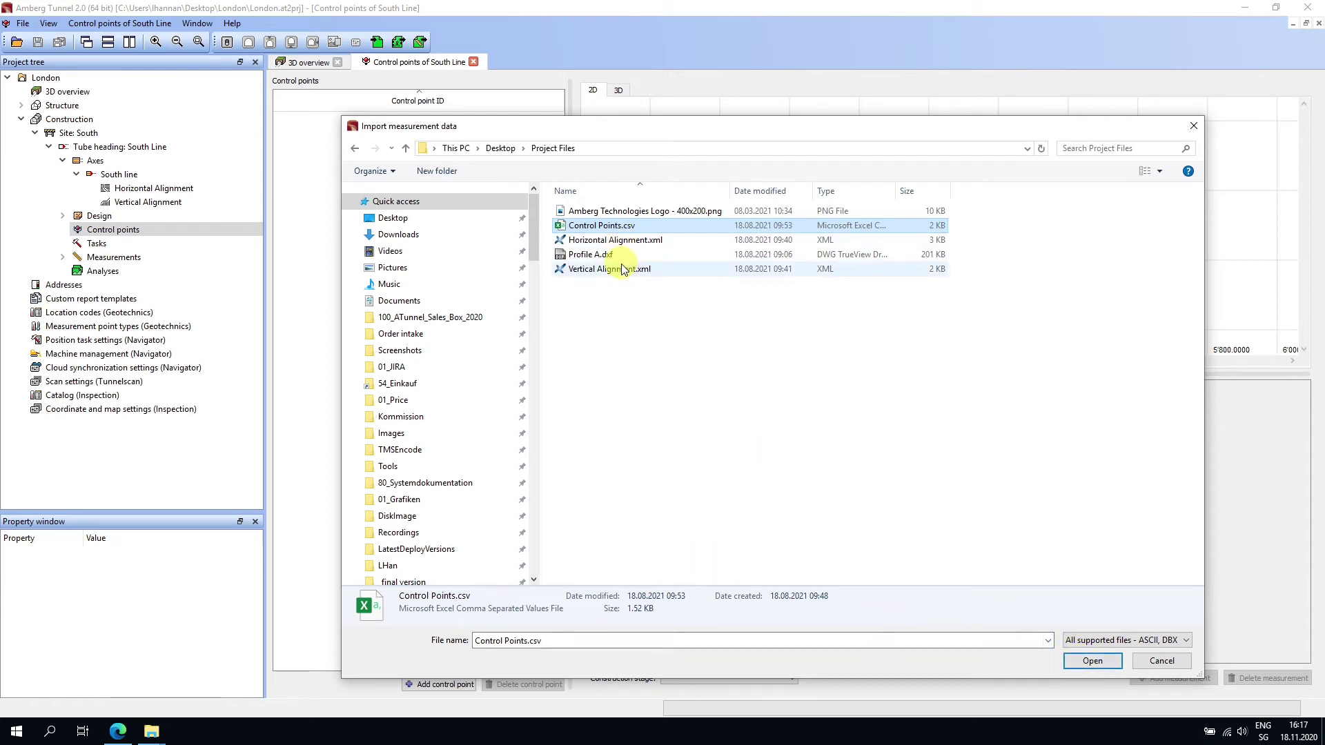
Step: Load Control Points.csv into the control point import, adding semicolon as a delimiter and setting one header row
left_click(1093, 661)
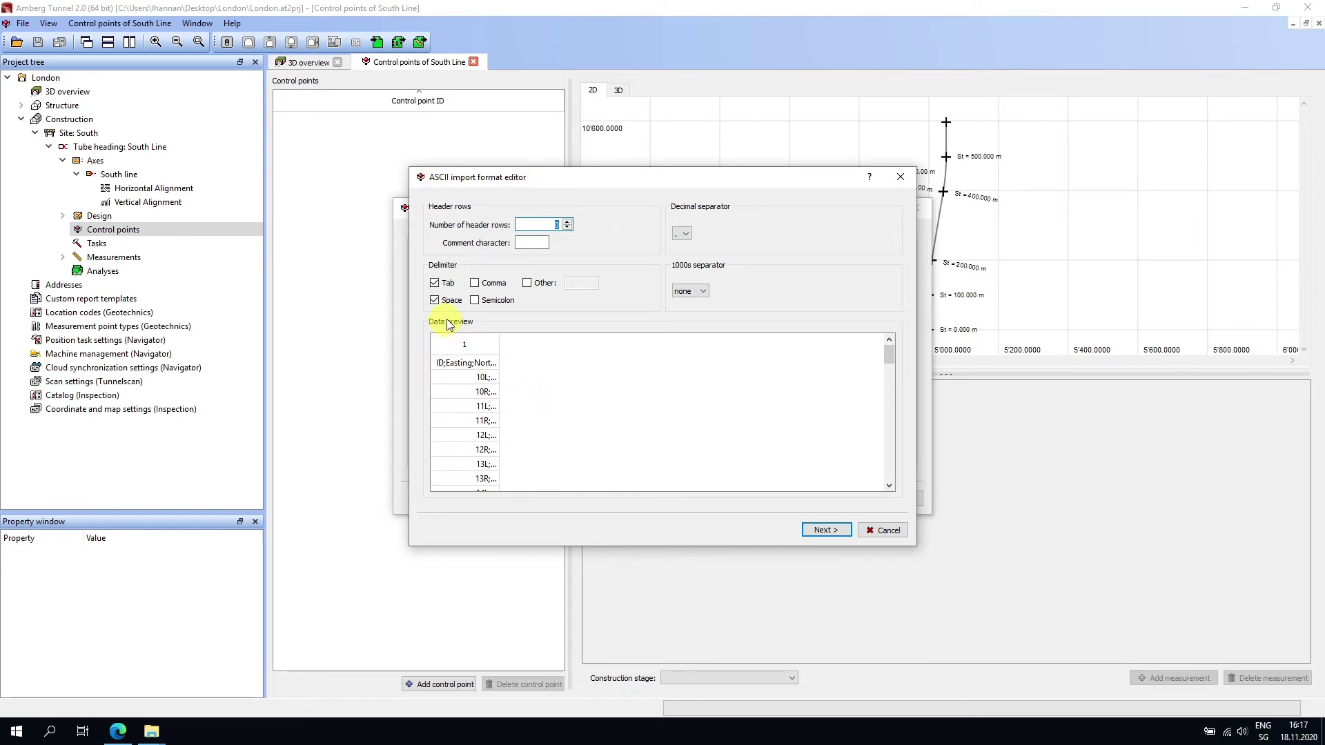
left_click(474, 299)
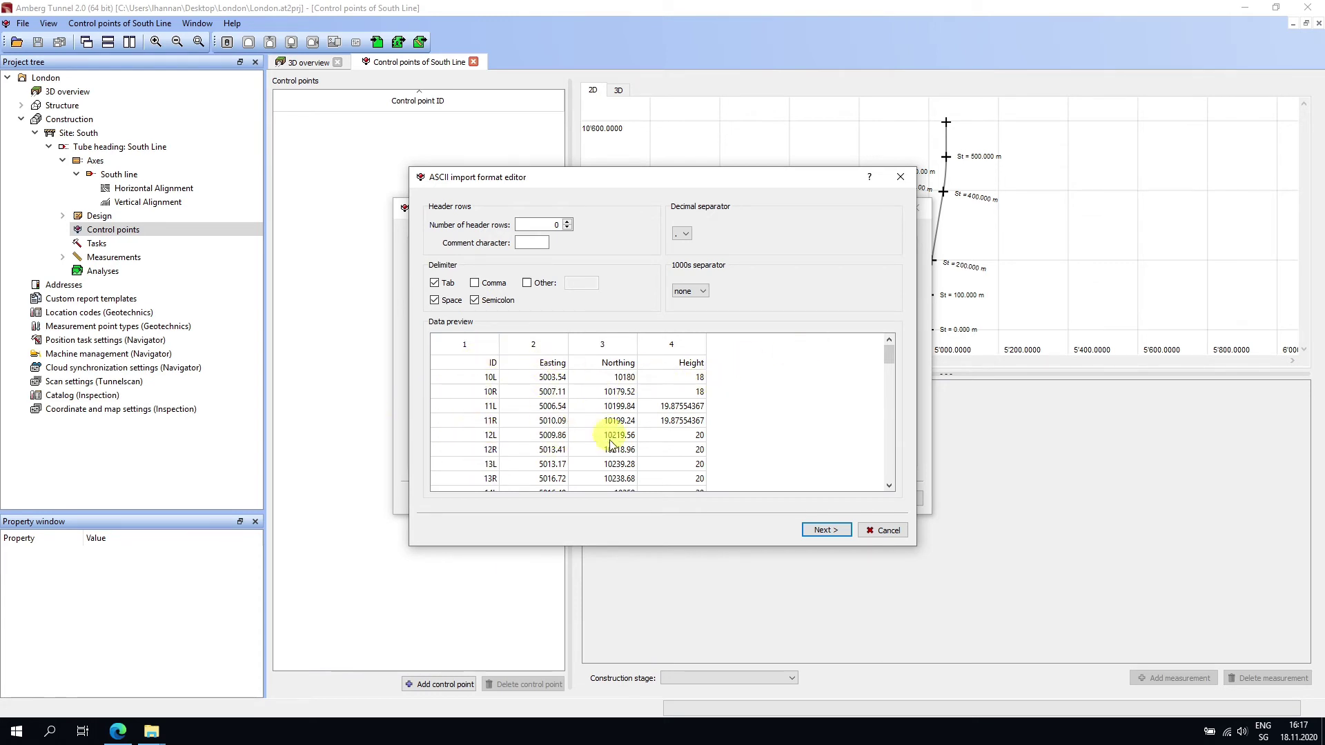
left_click(567, 221)
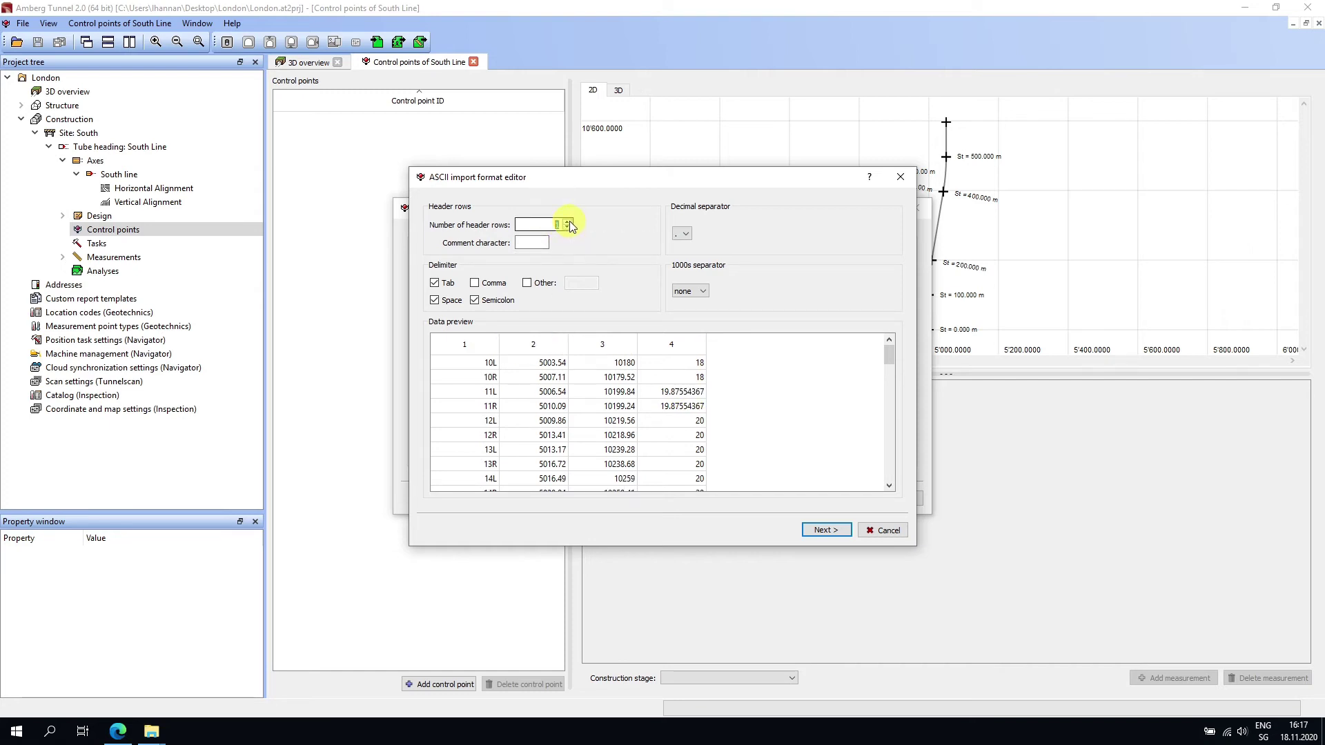
left_click(814, 532)
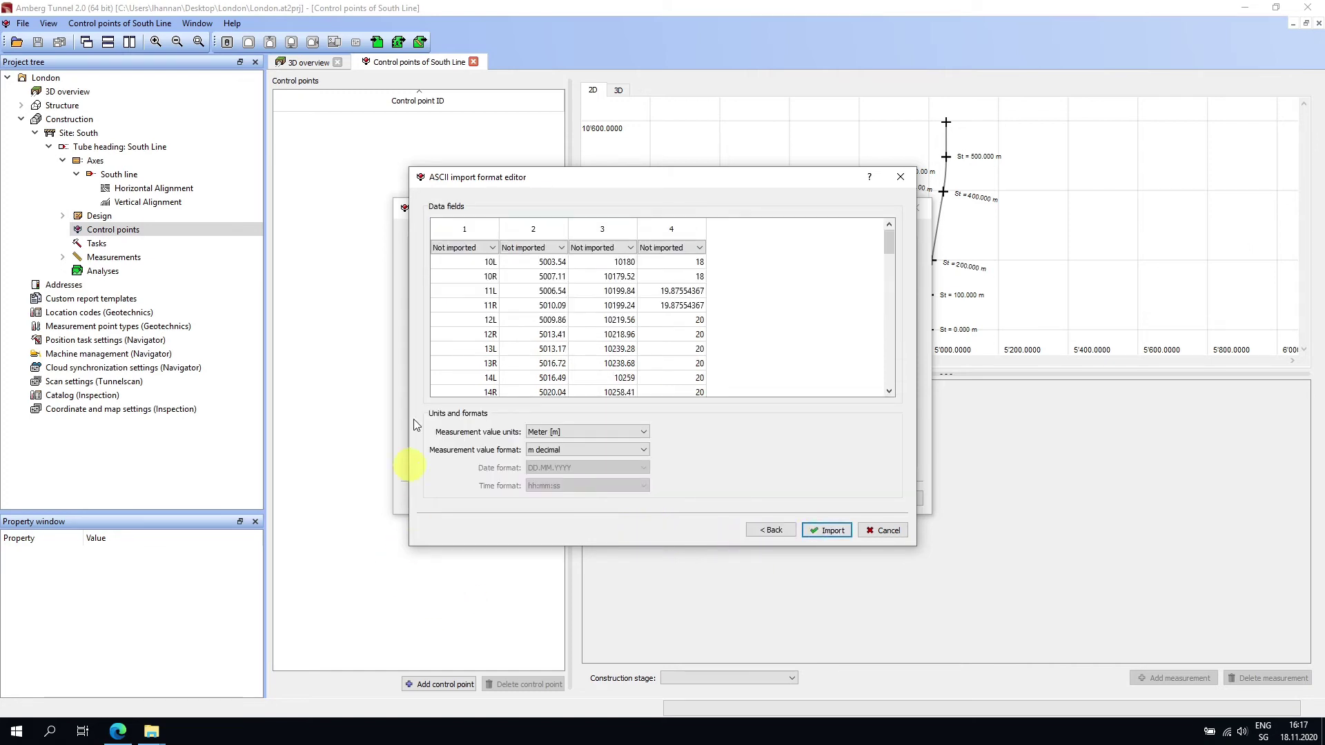
Step: Assign data columns 1, 2 and 3 of the import to Point ID, Easting and Northing
left_click(481, 248)
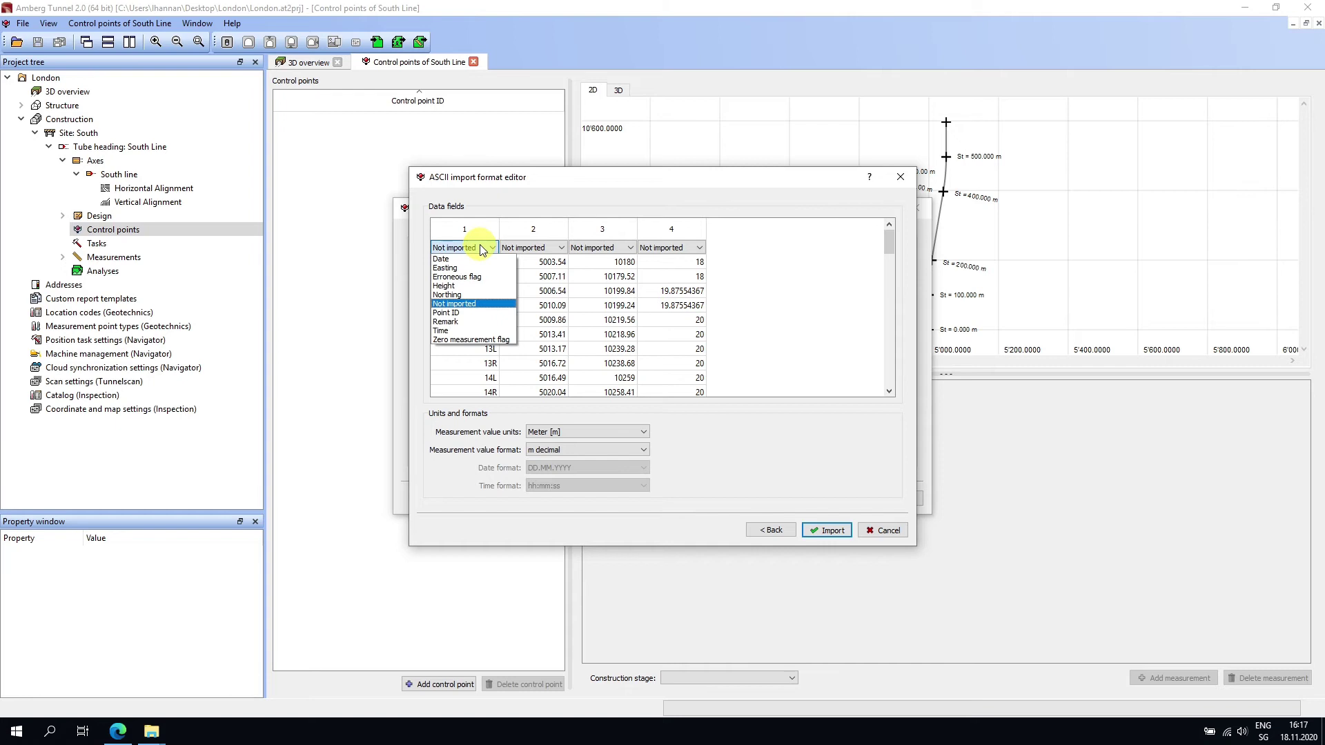
left_click(455, 312)
left_click(548, 250)
left_click(531, 267)
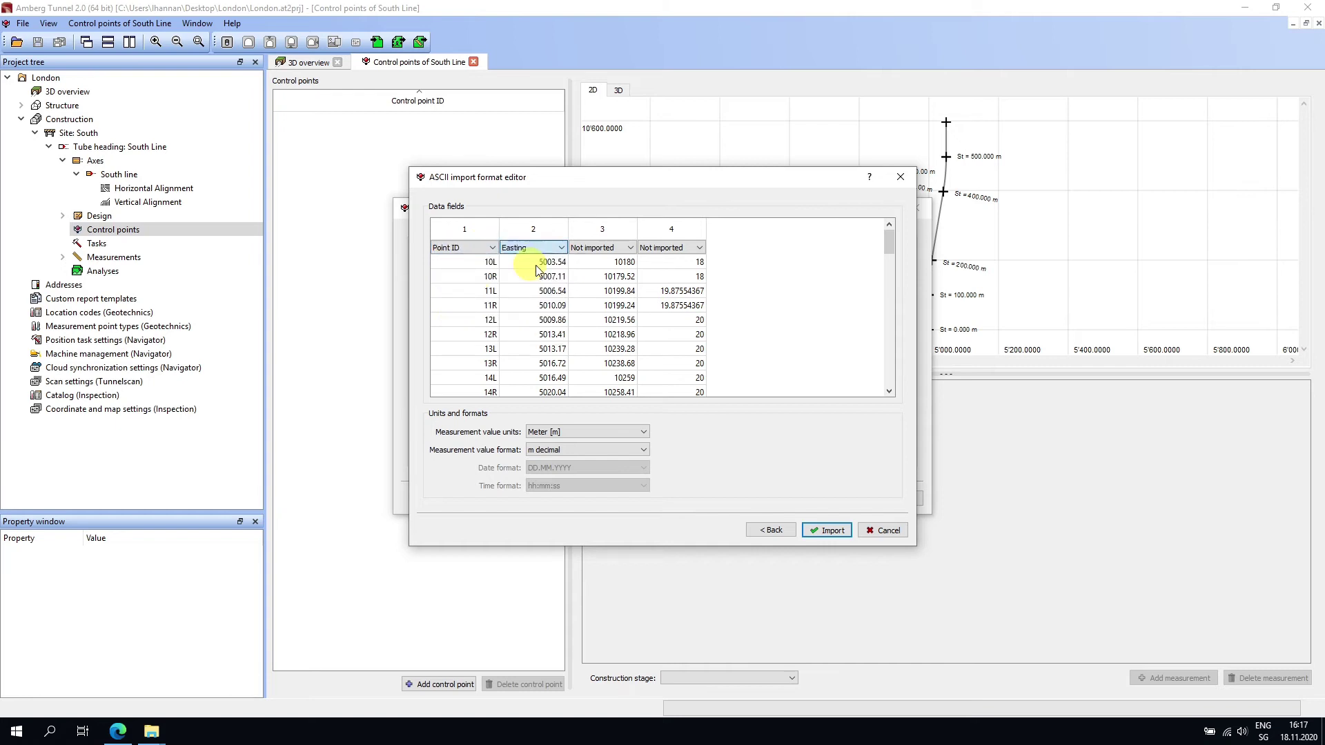
left_click(593, 248)
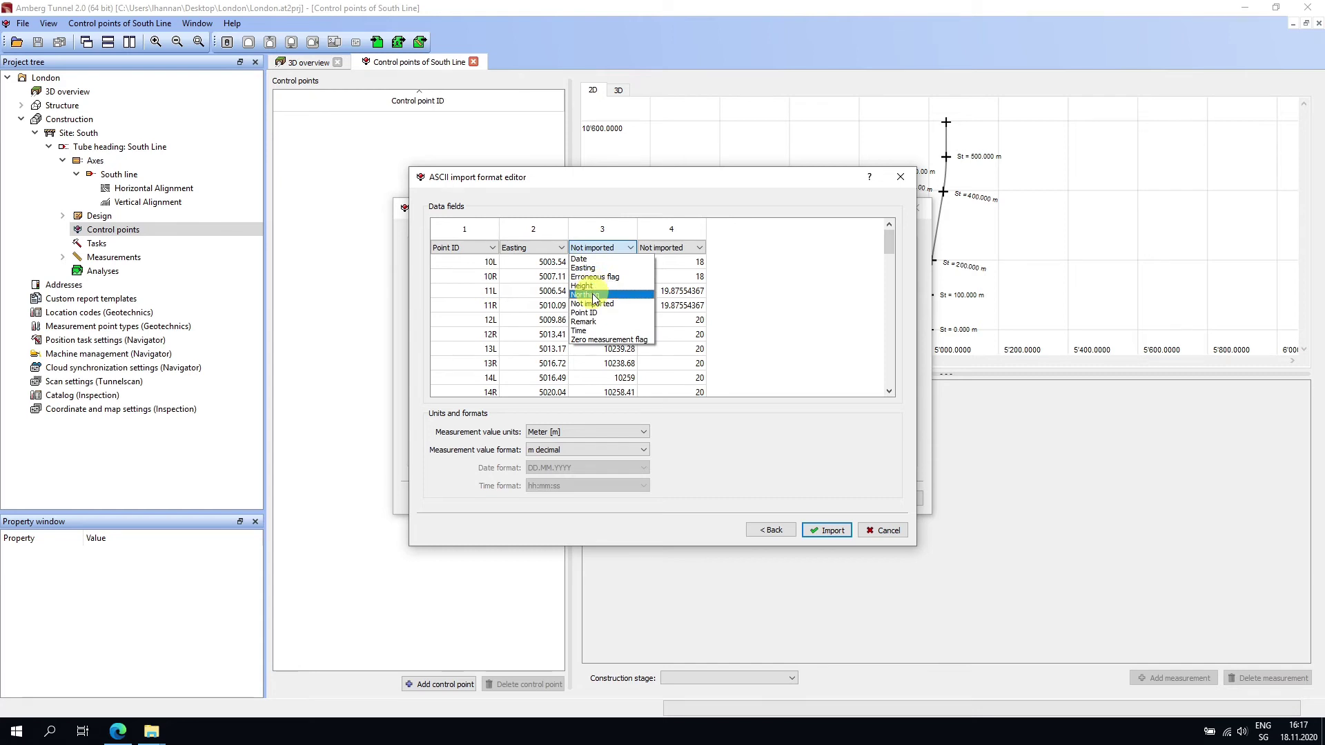
left_click(585, 295)
Step: Try to import the data with column 4 assigned to Northing
left_click(687, 250)
left_click(674, 293)
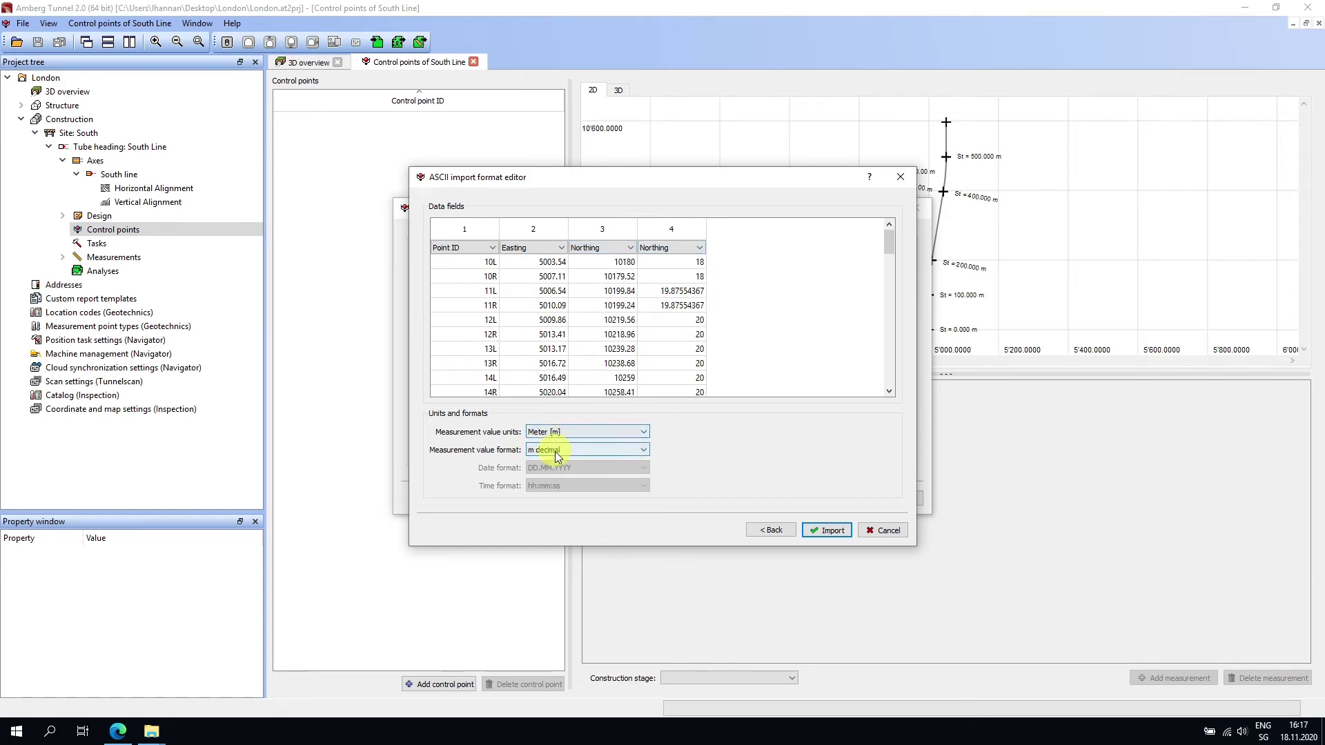
left_click(830, 531)
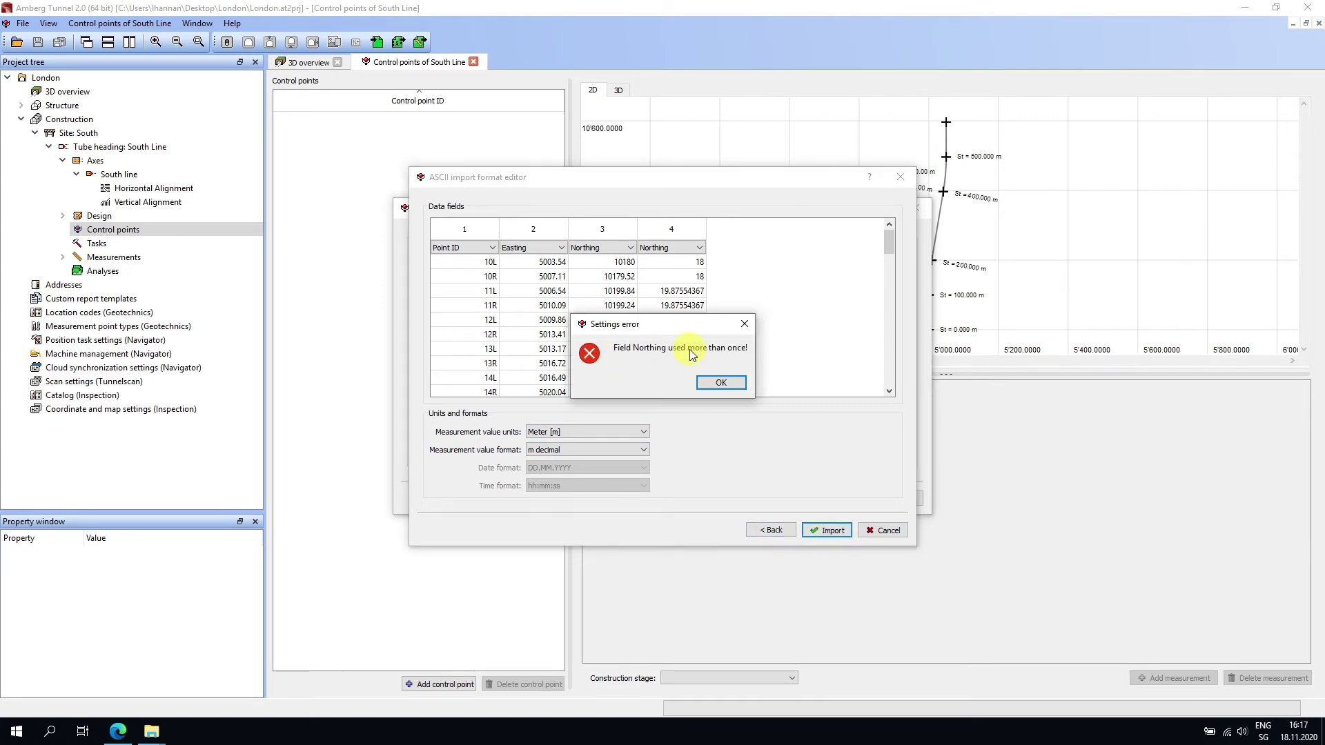
left_click(720, 383)
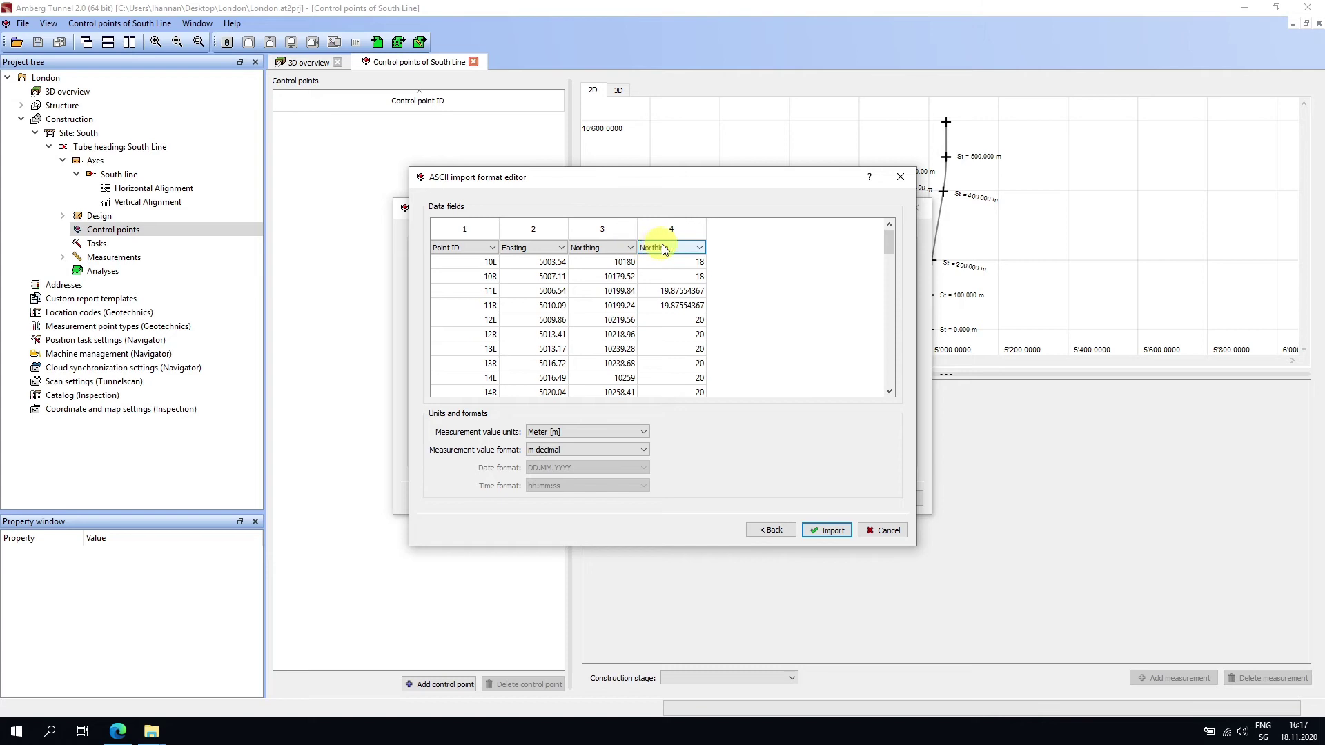
Step: Assign data column 4 to Height and accept the import format with default date 18.08.2021 and time 00:00:00
left_click(673, 247)
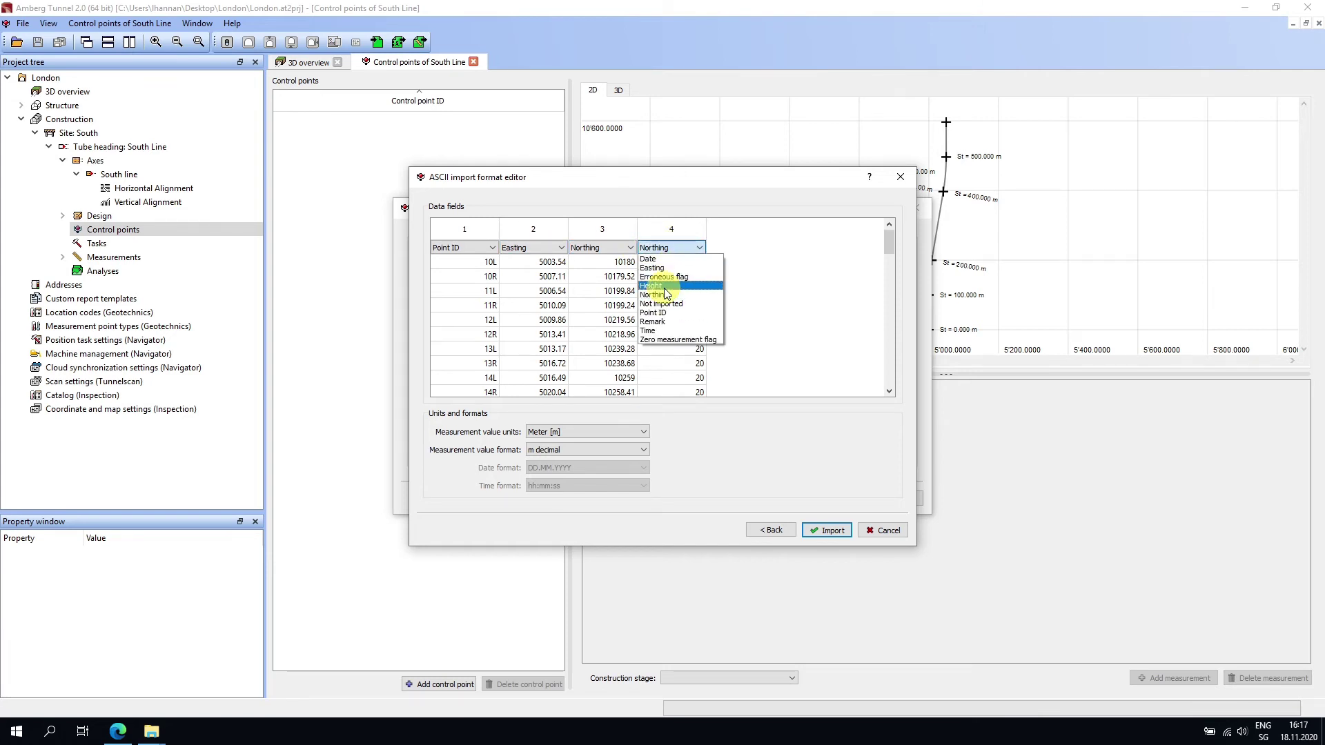
left_click(664, 287)
left_click(821, 530)
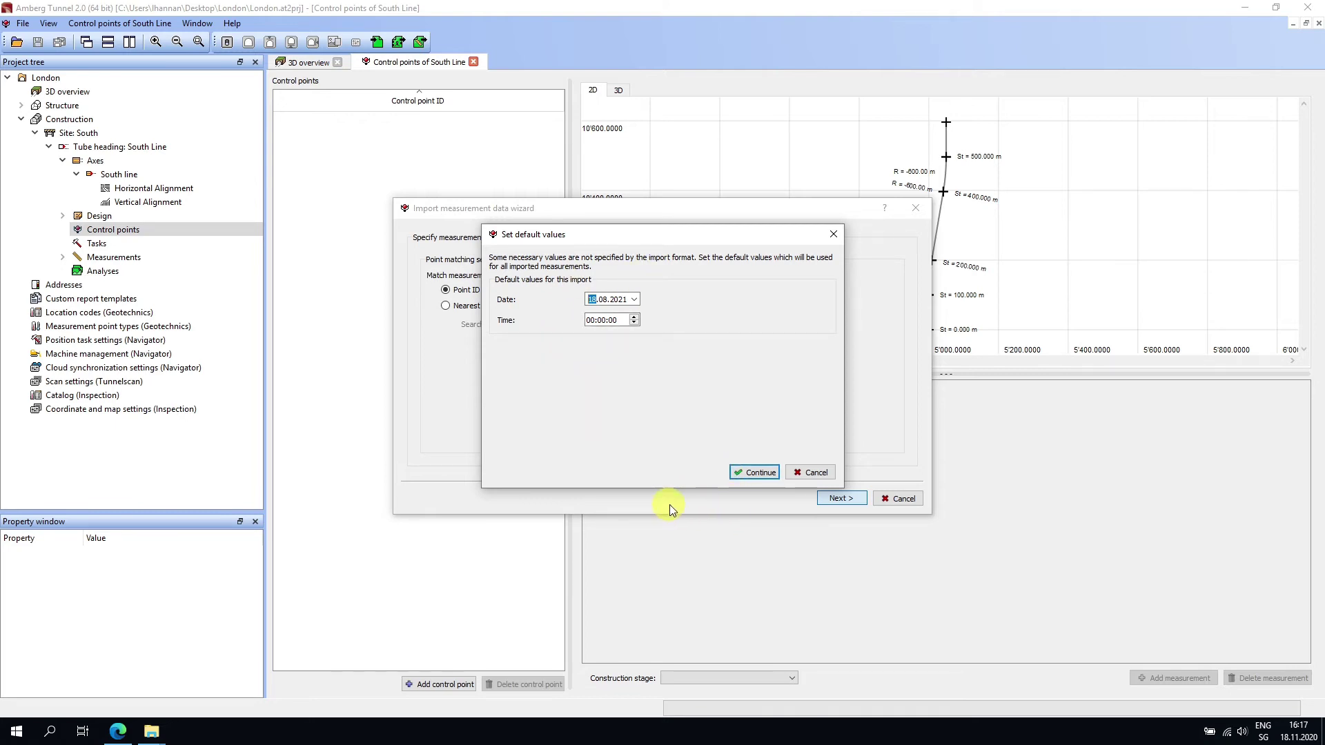
left_click(757, 473)
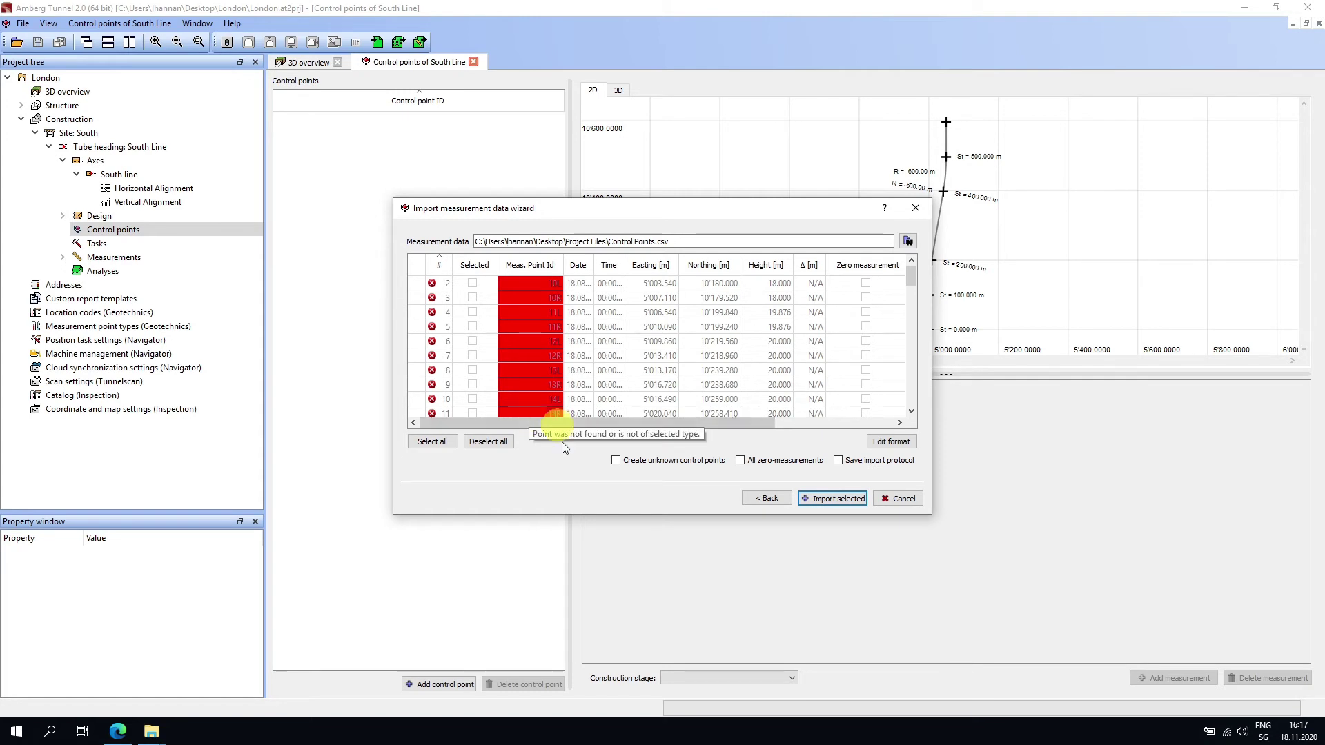
Step: Import all listed measurements, creating unknown control points and marking them all as zero-measurements
left_click(615, 460)
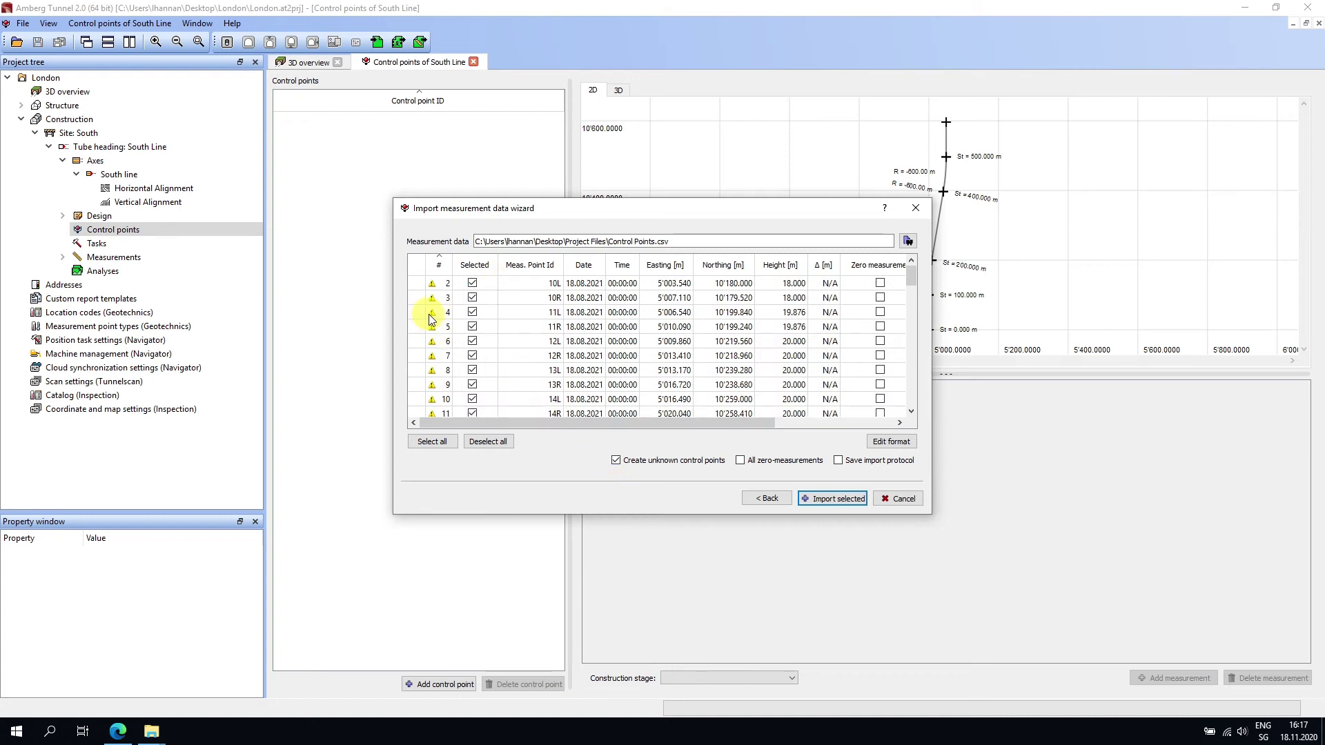
mouse_move(431, 319)
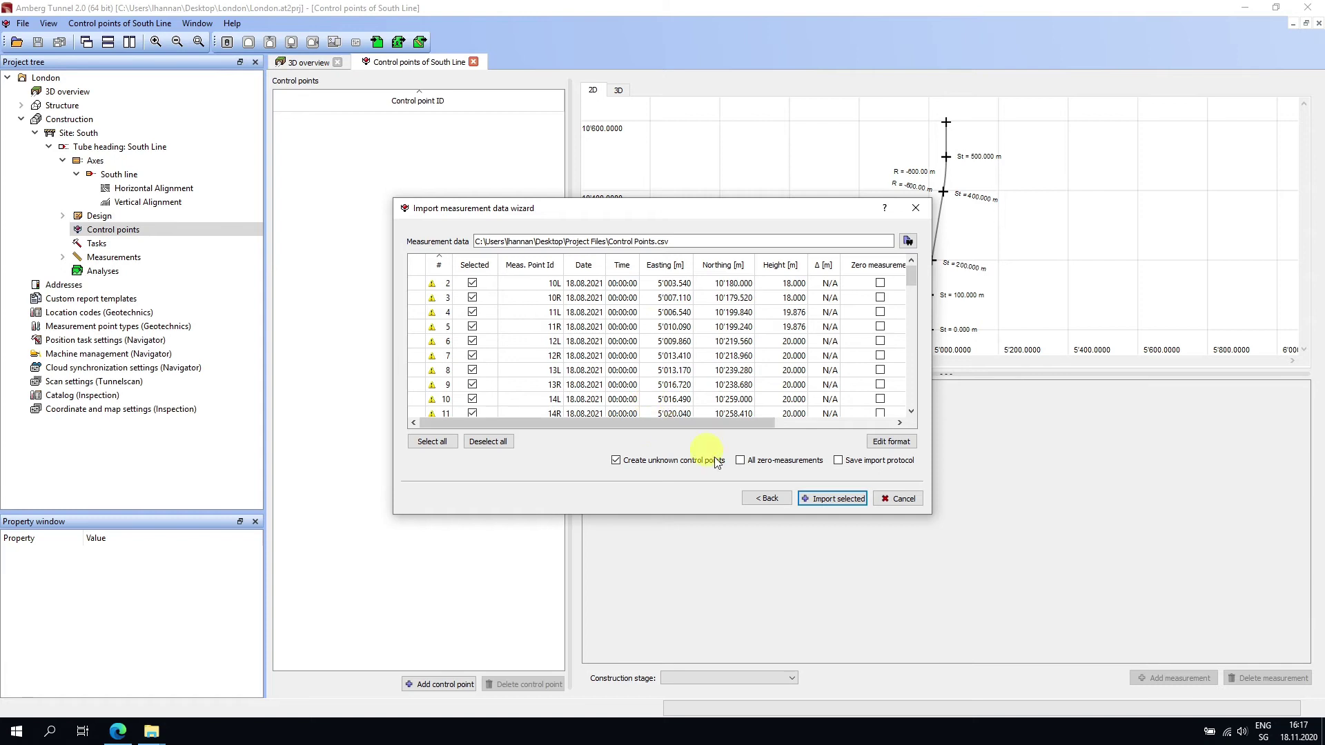
left_click(740, 459)
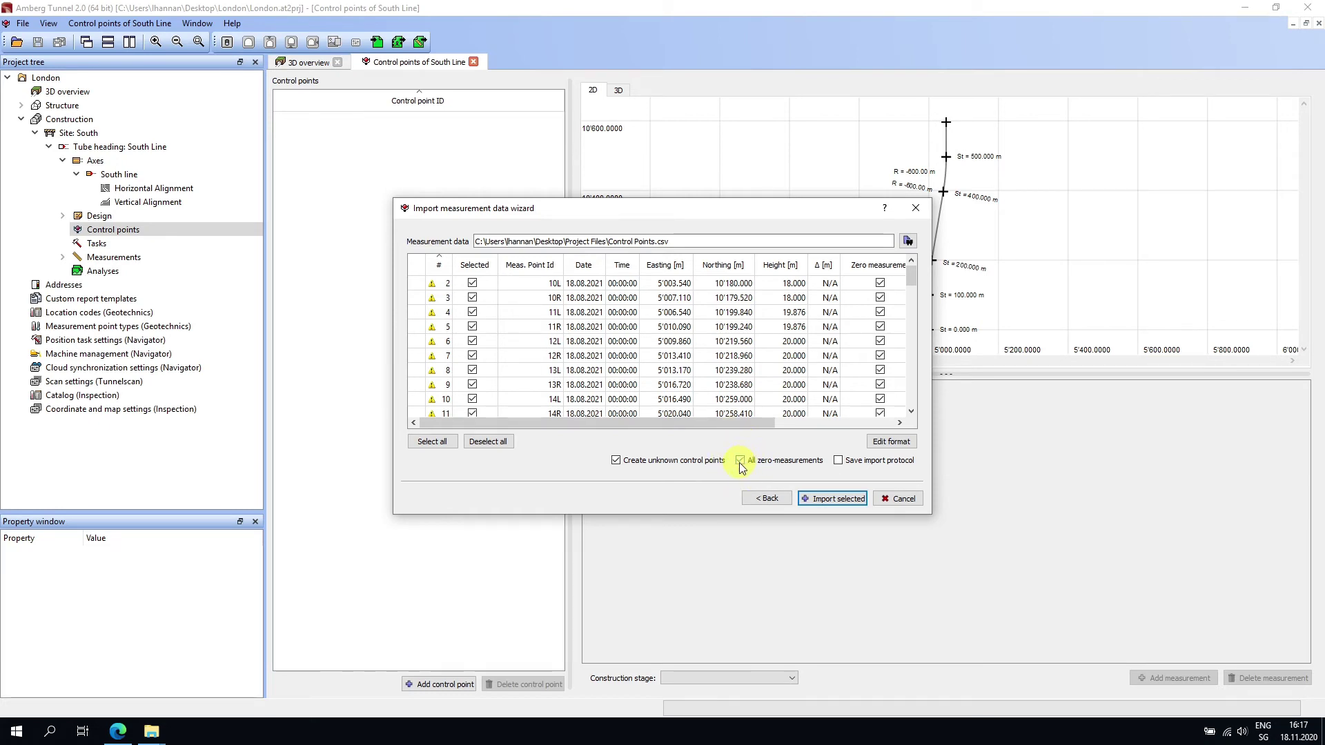
left_click(835, 501)
Step: Select imported control points 3R and 4R in turn to examine their measurements and positions along the axis
left_click_drag(555, 185, 585, 168)
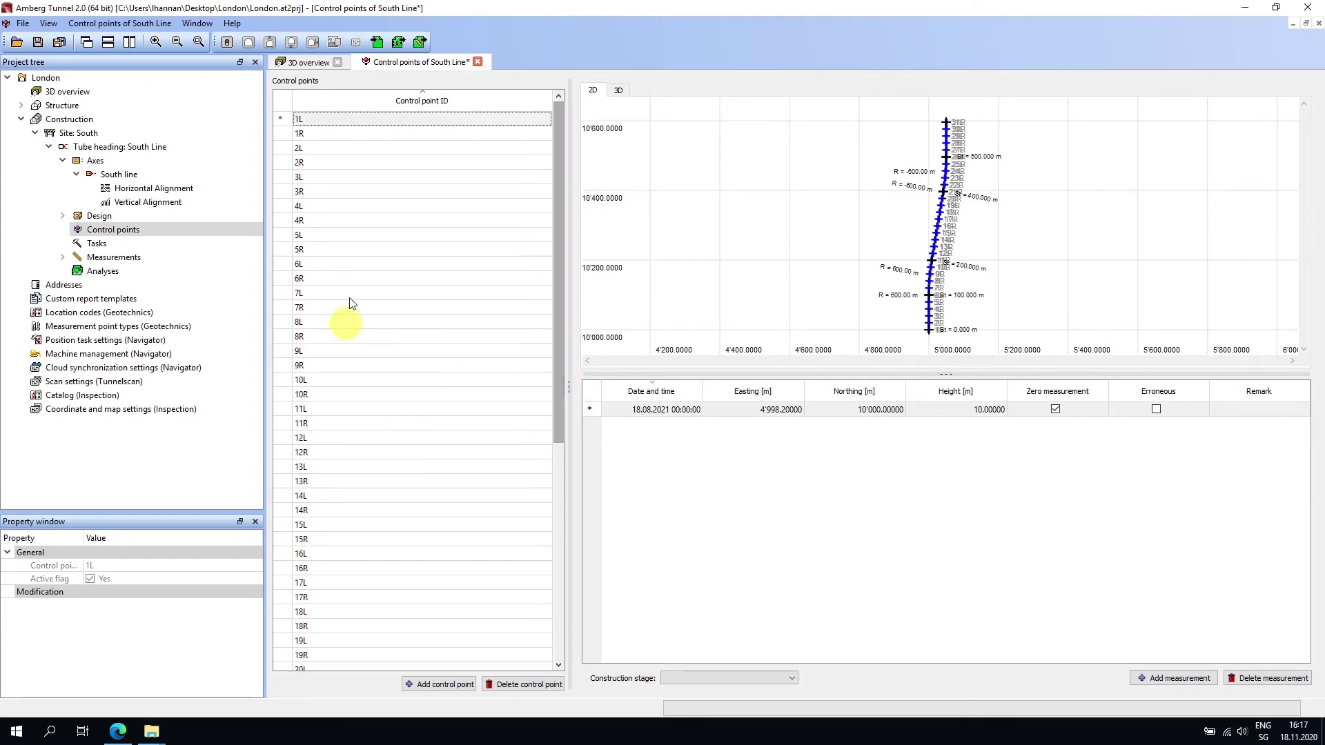
left_click(342, 190)
left_click(349, 220)
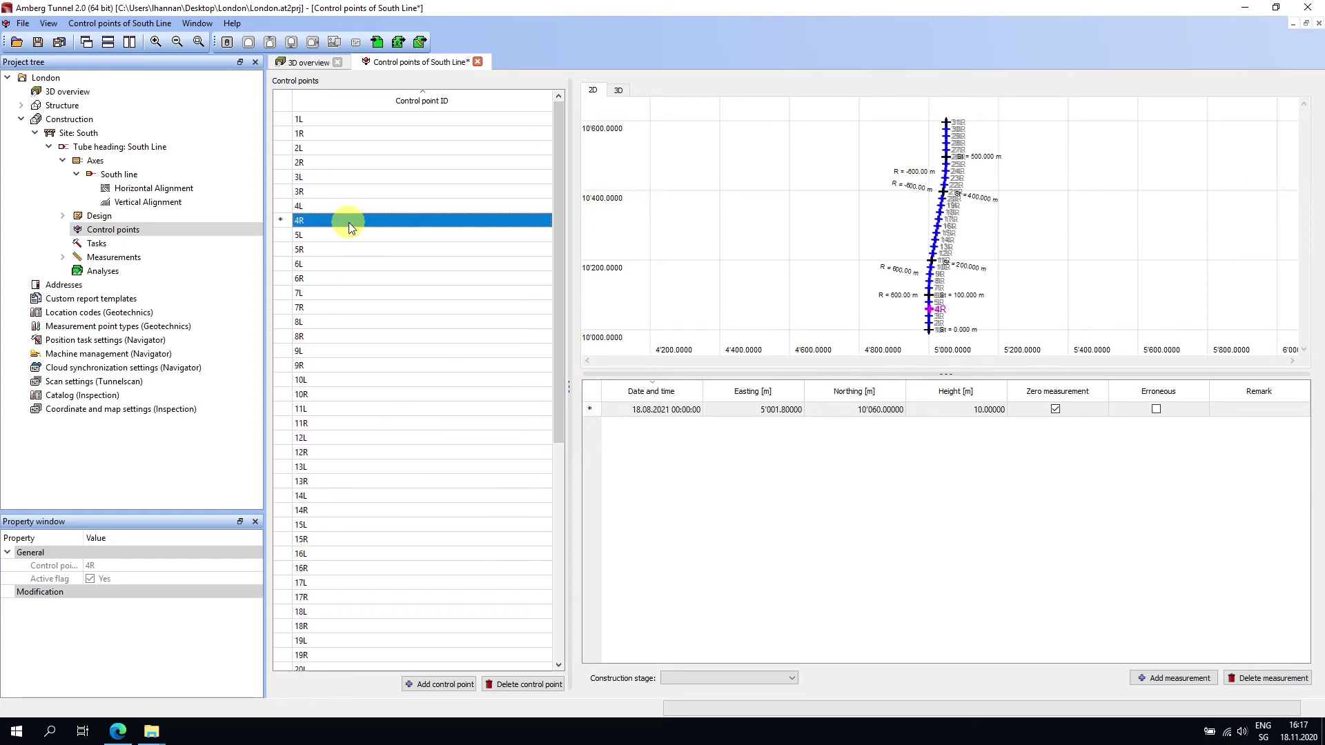
Step: Select control points 7L, 8L and 11L in turn and examine their measurements and positions along the axis in the 2D view
left_click(362, 293)
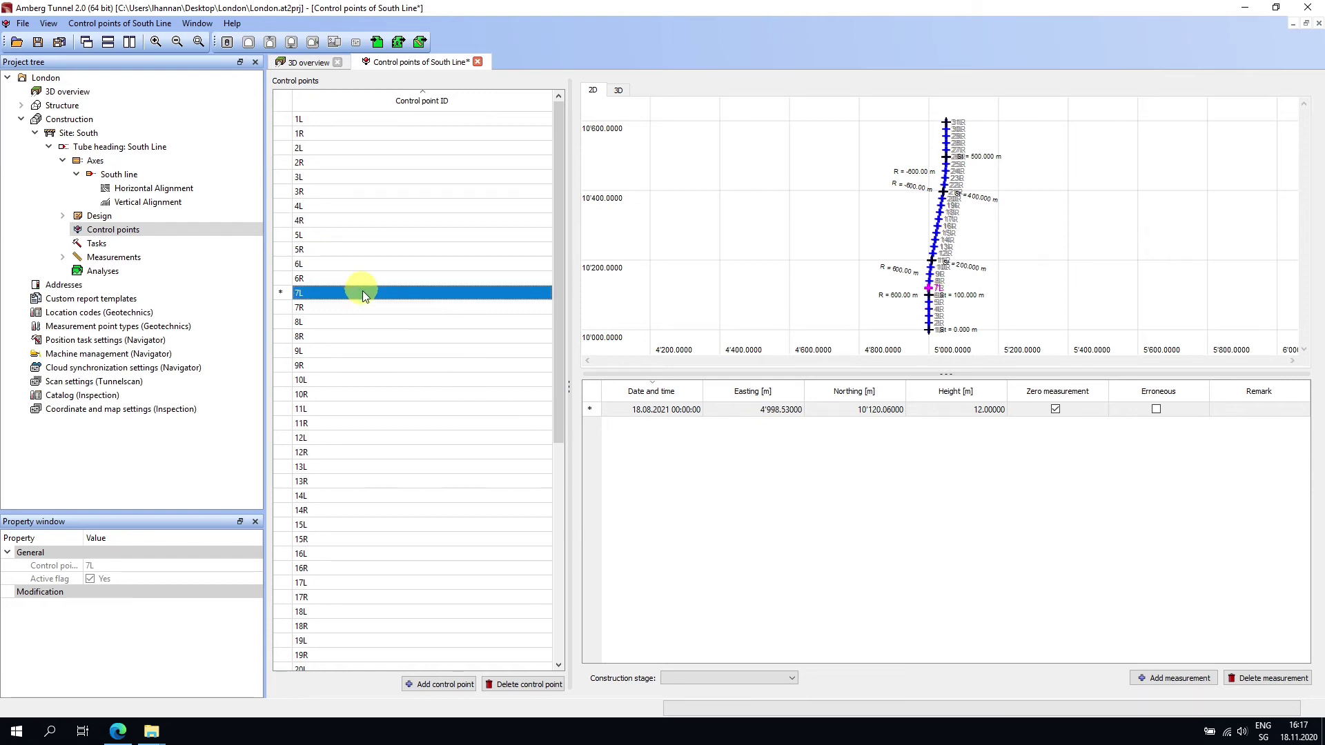
left_click(369, 323)
left_click(370, 409)
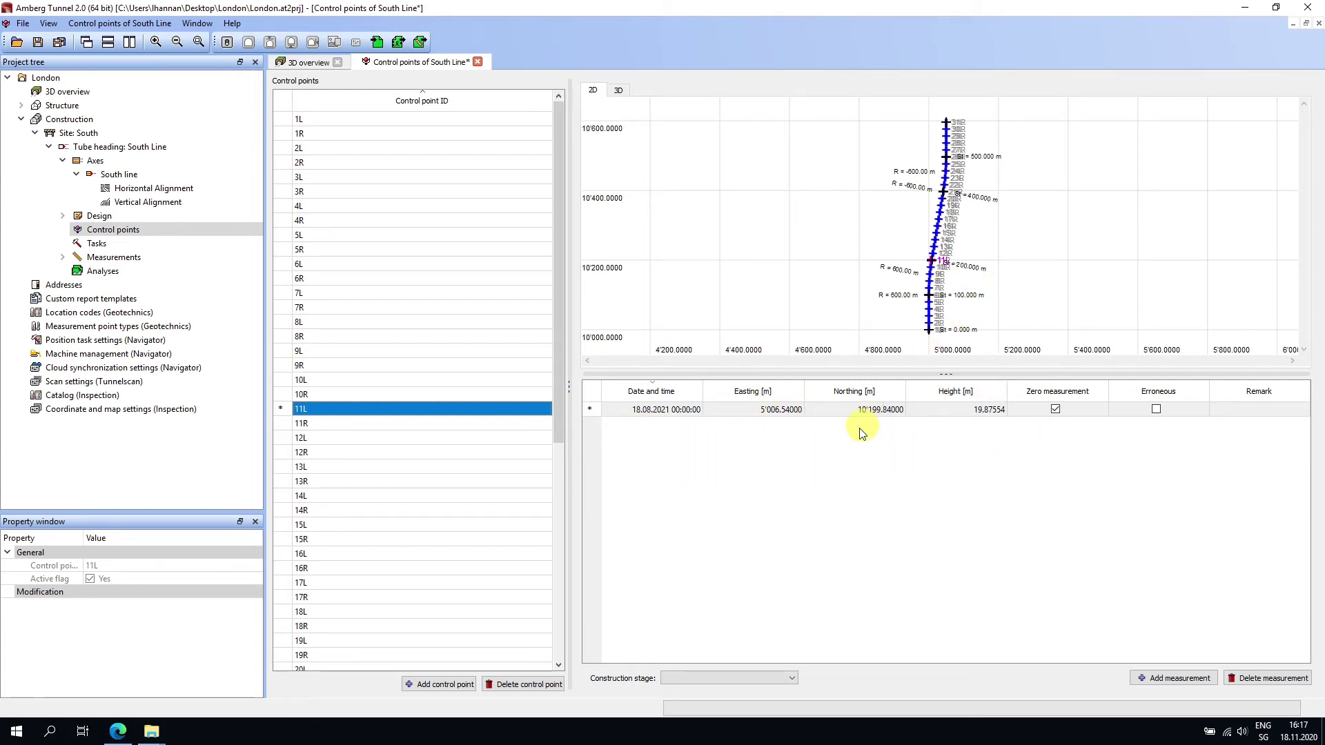
scroll(938, 264, "up", 1)
scroll(937, 265, "up", 6)
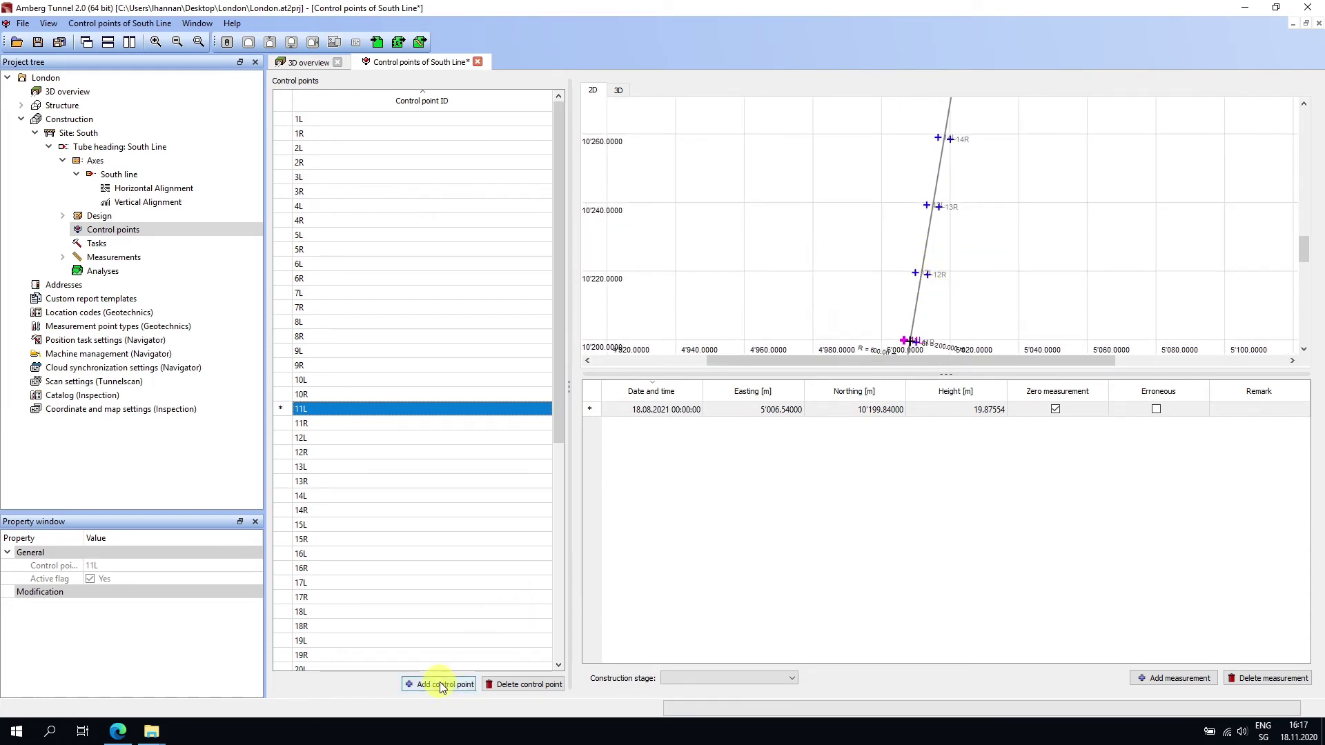
scroll(961, 281, "up", 4)
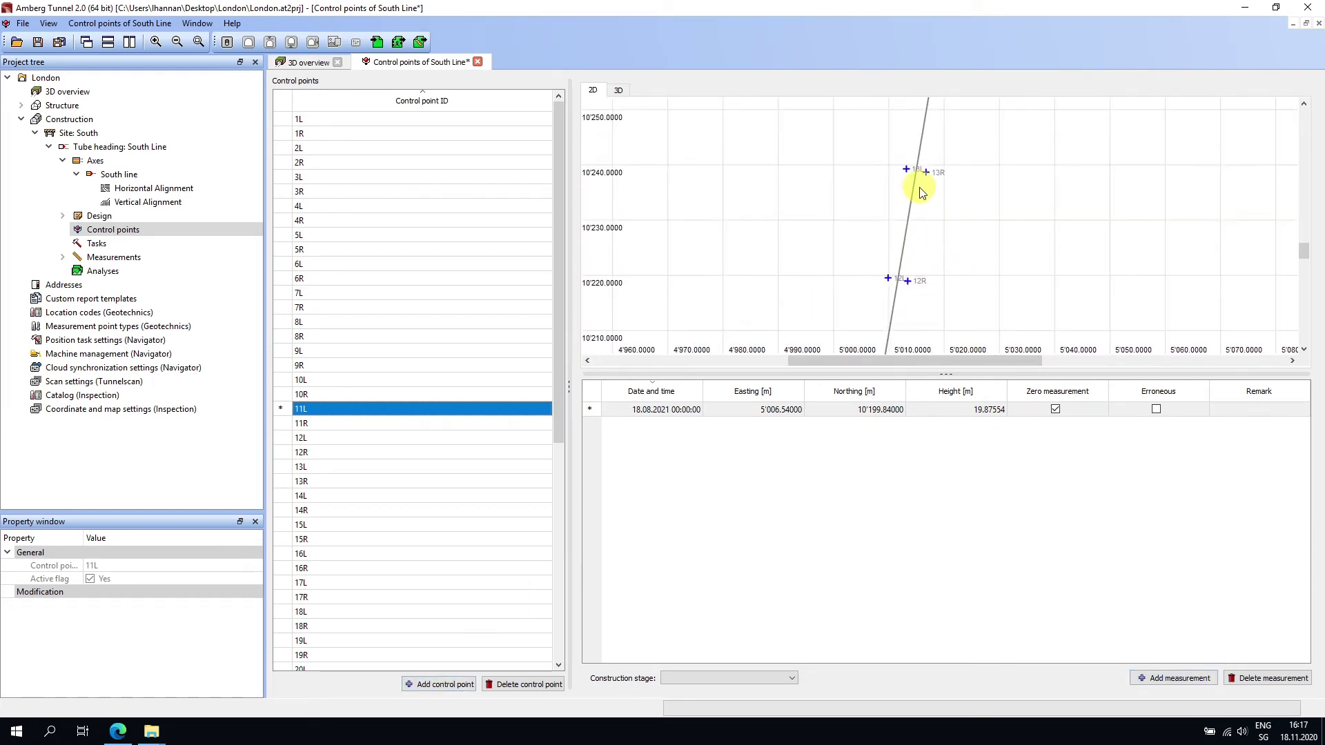
left_click_drag(876, 285, 818, 265)
scroll(818, 214, "down", 8)
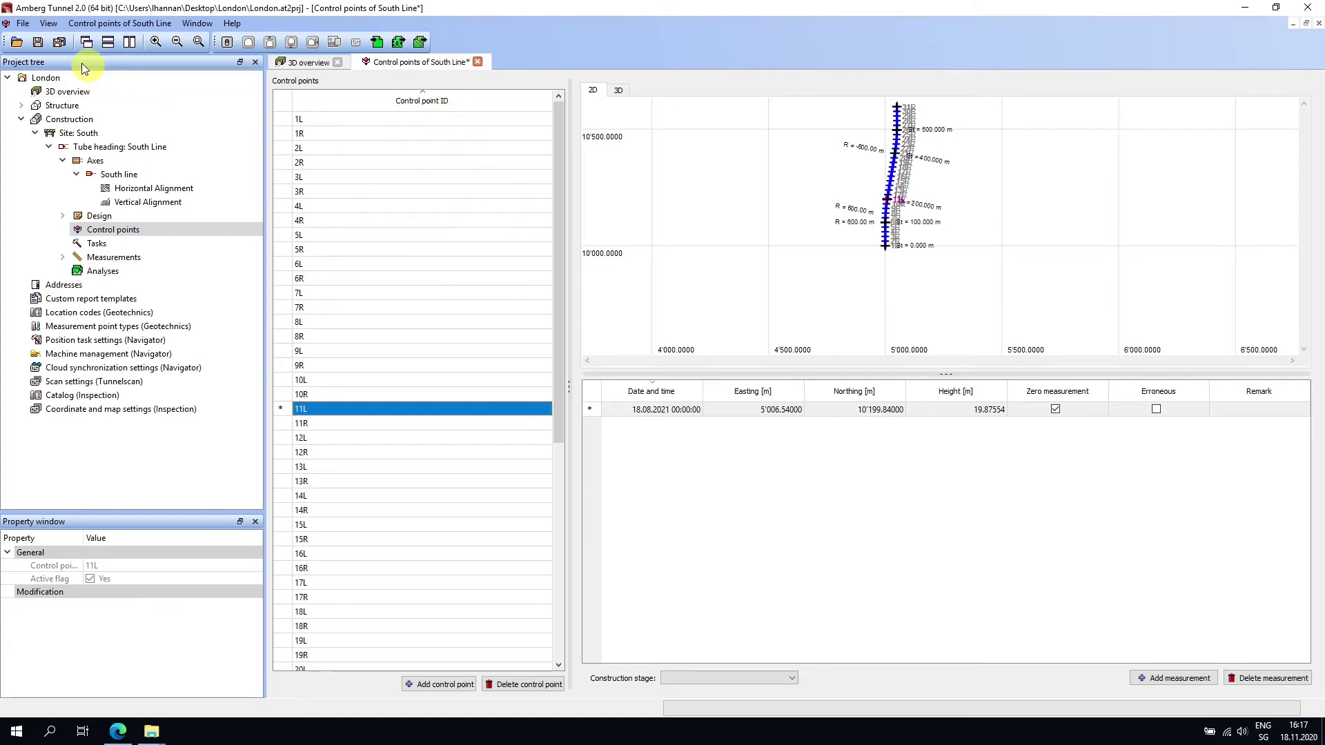
Step: Save the imported control points and close the control points view of South Line
left_click(61, 43)
left_click(476, 62)
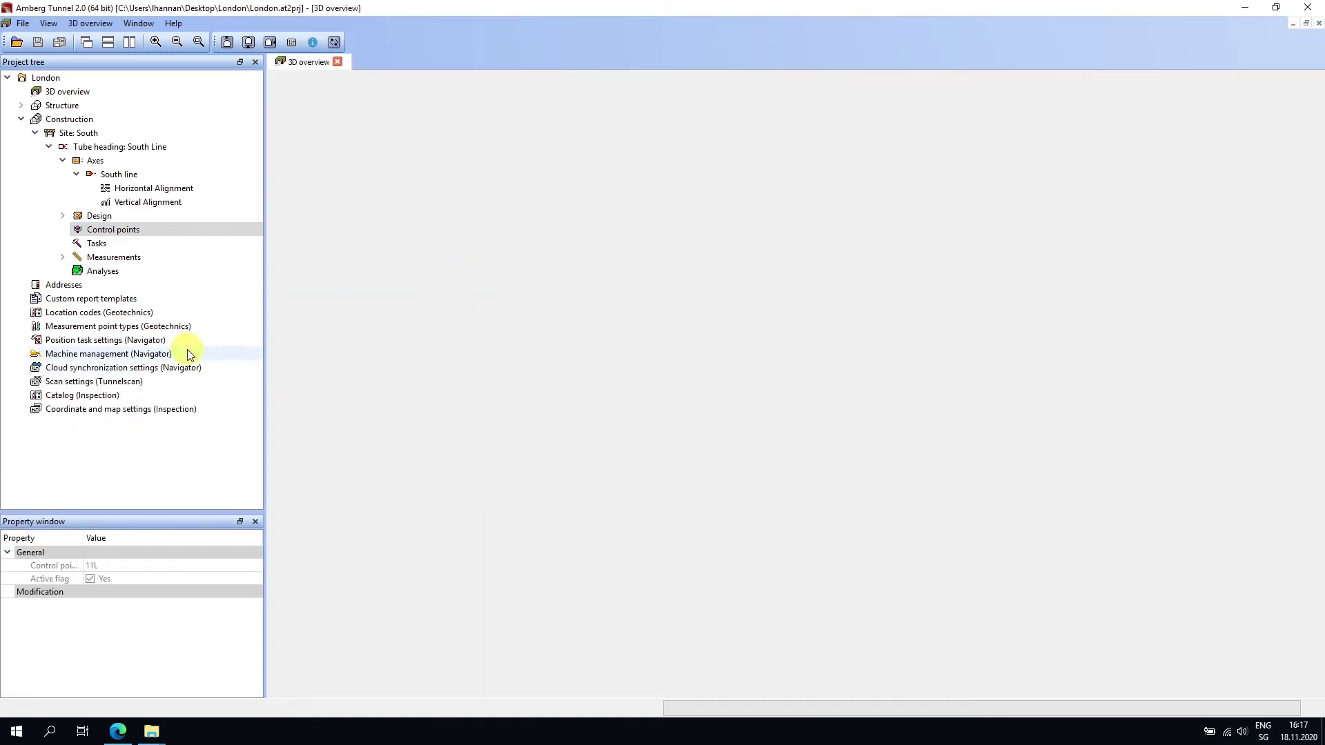
Step: Add a construction stage named "1. Excavation" on the South line axis to the South Line design
left_click(62, 216)
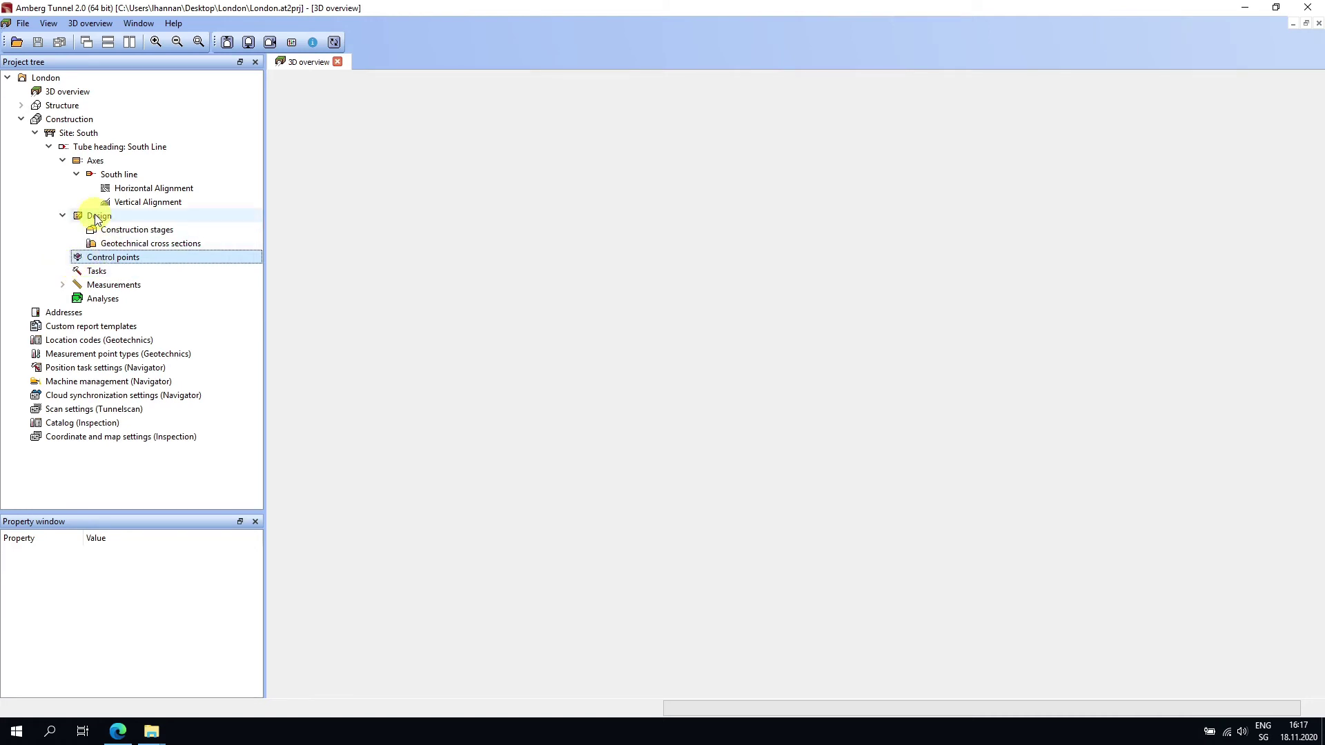
left_click(116, 235)
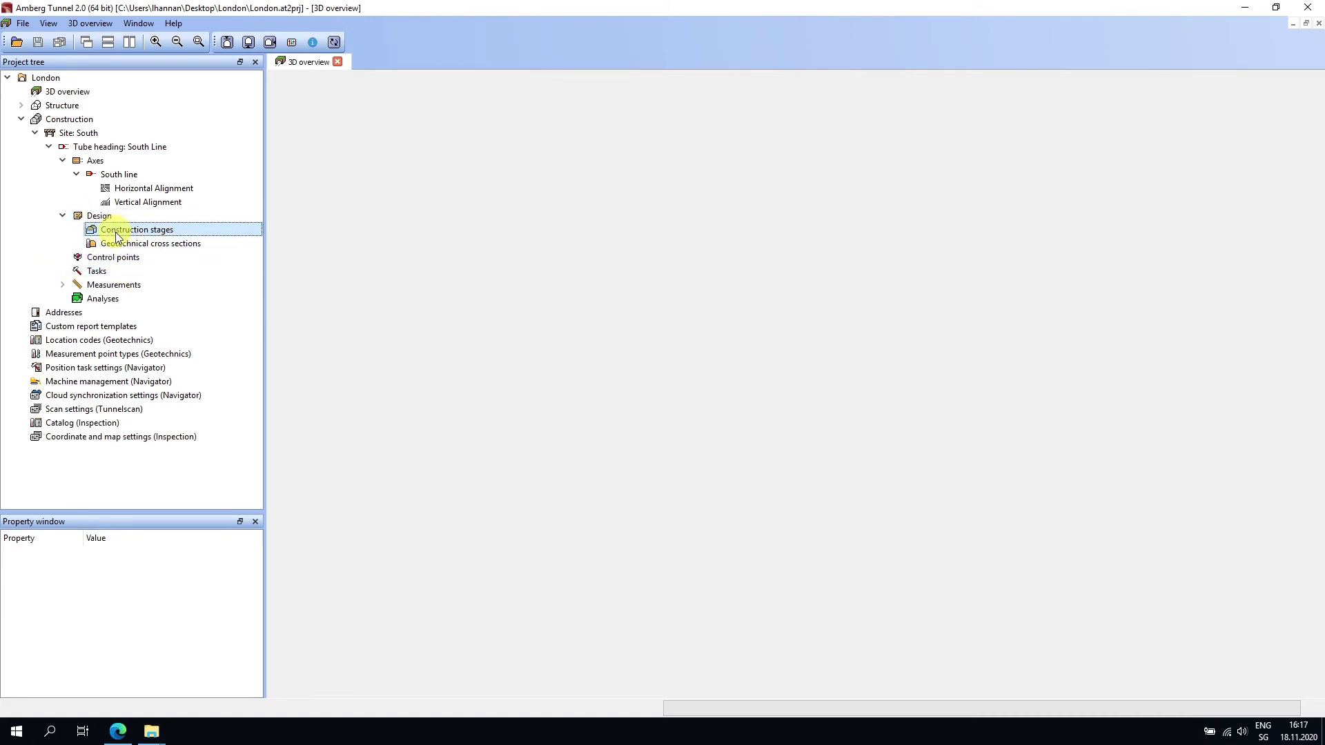
right_click(118, 232)
left_click(138, 232)
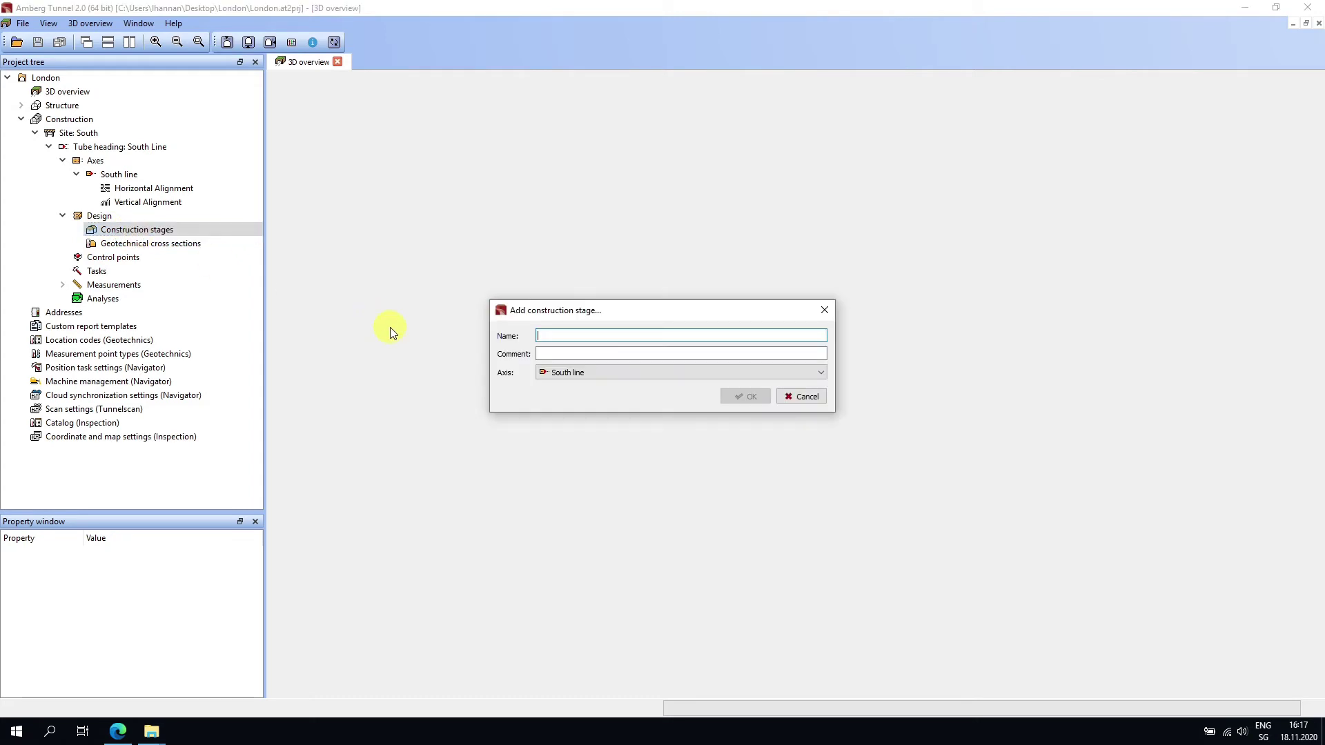
type("1. Excavation")
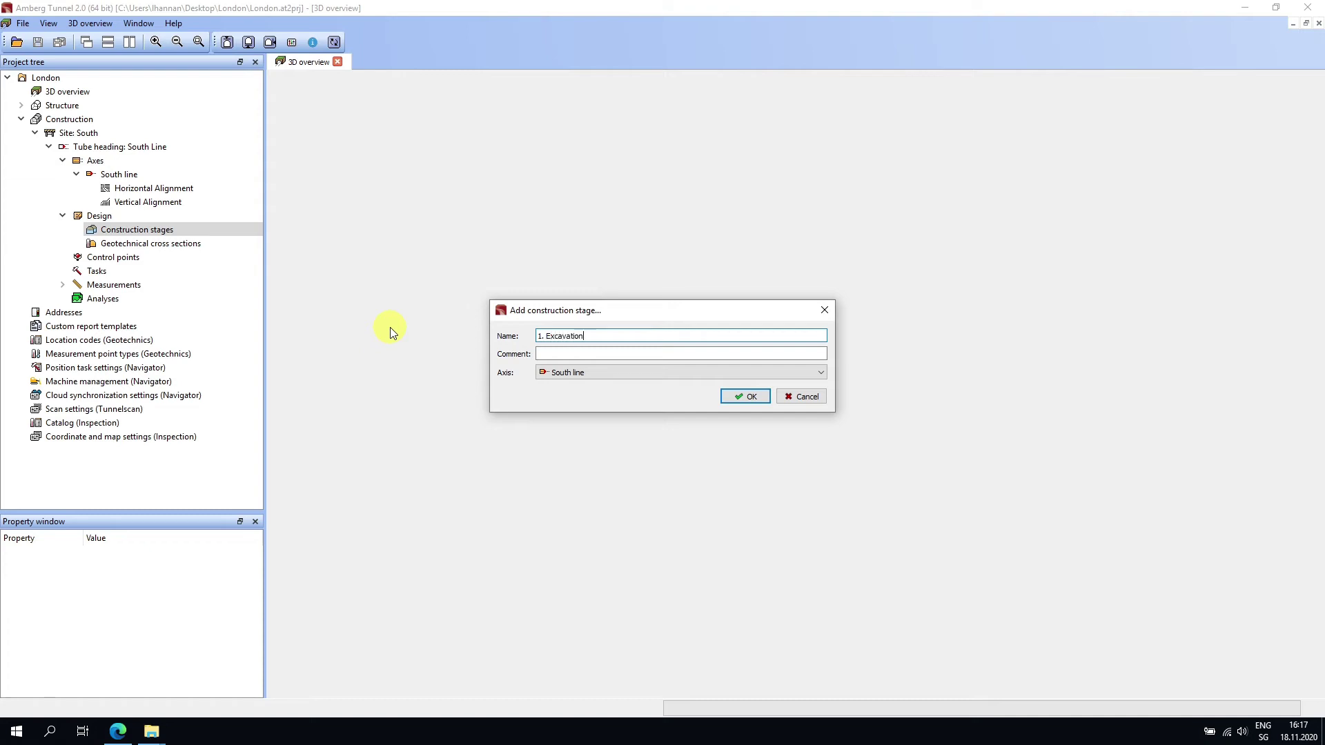
key("Return")
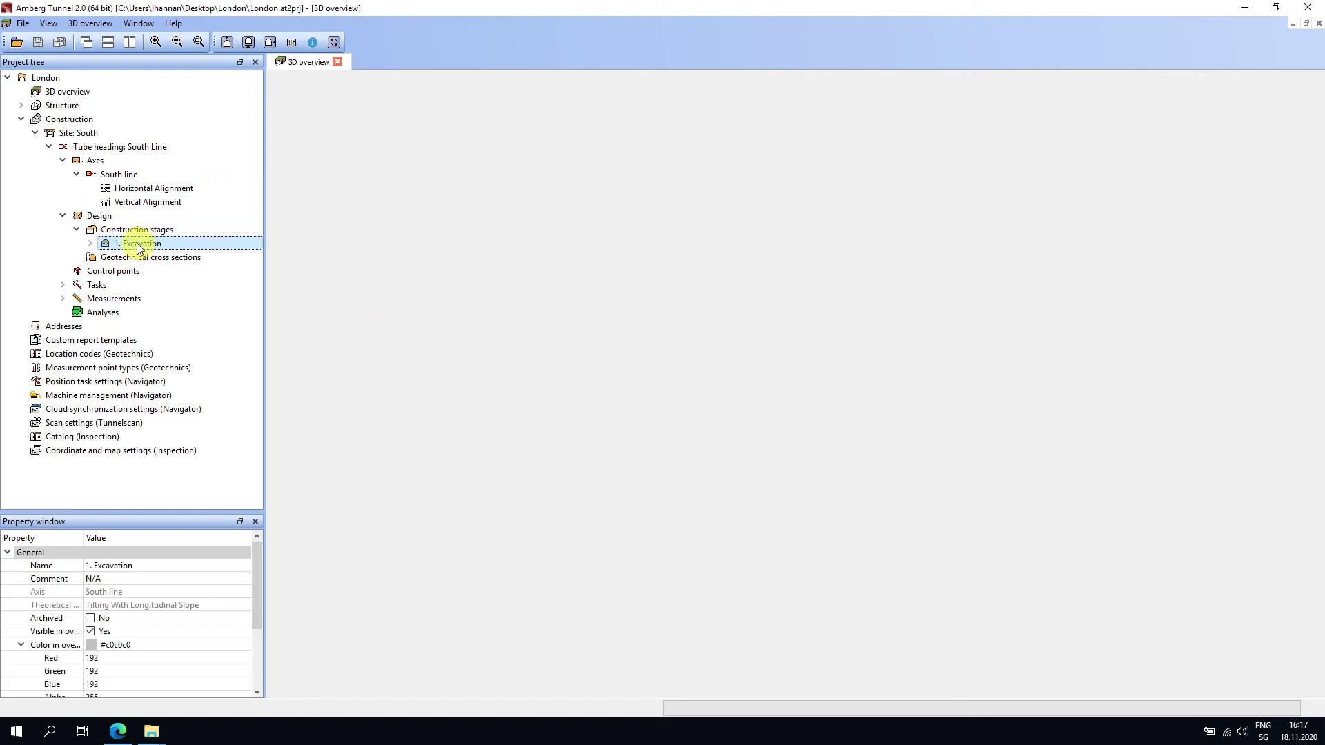
Step: Open the theoretical profiles of construction stage 1. Excavation and add a profile named SS
left_click(90, 244)
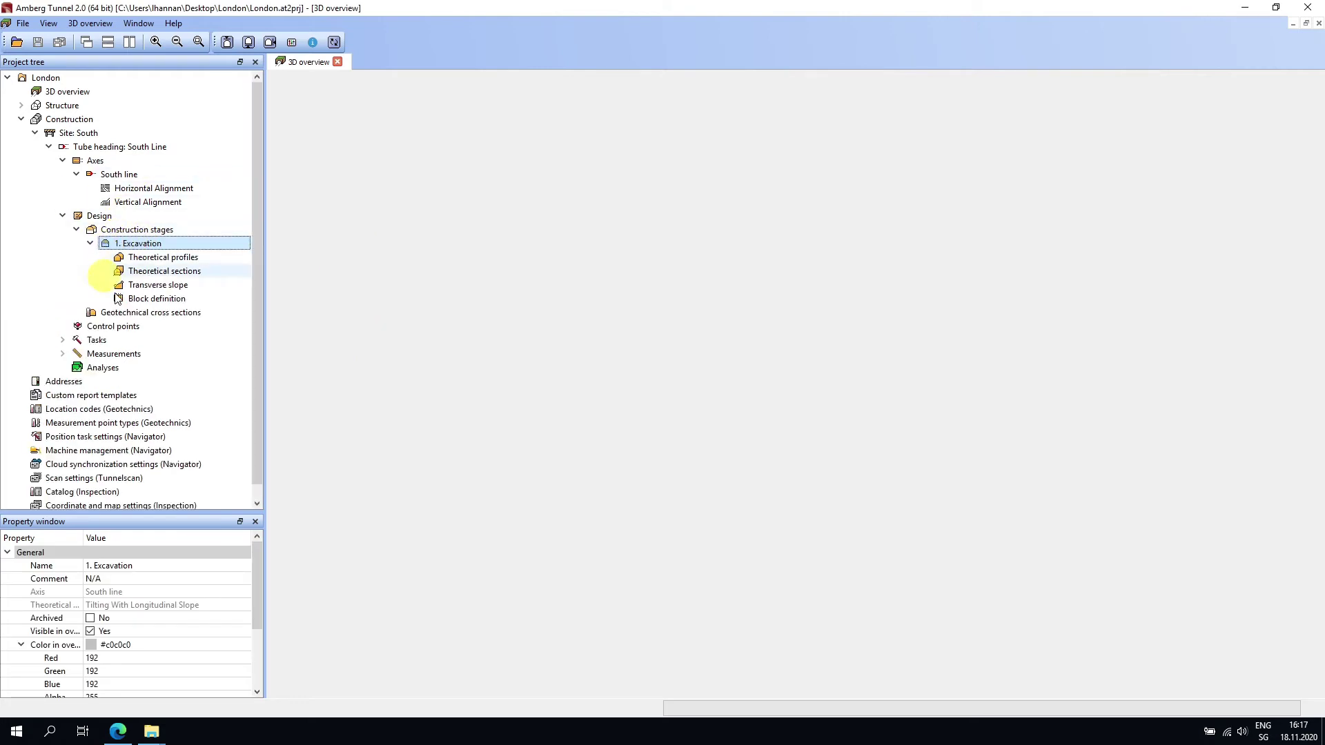
double_click(156, 257)
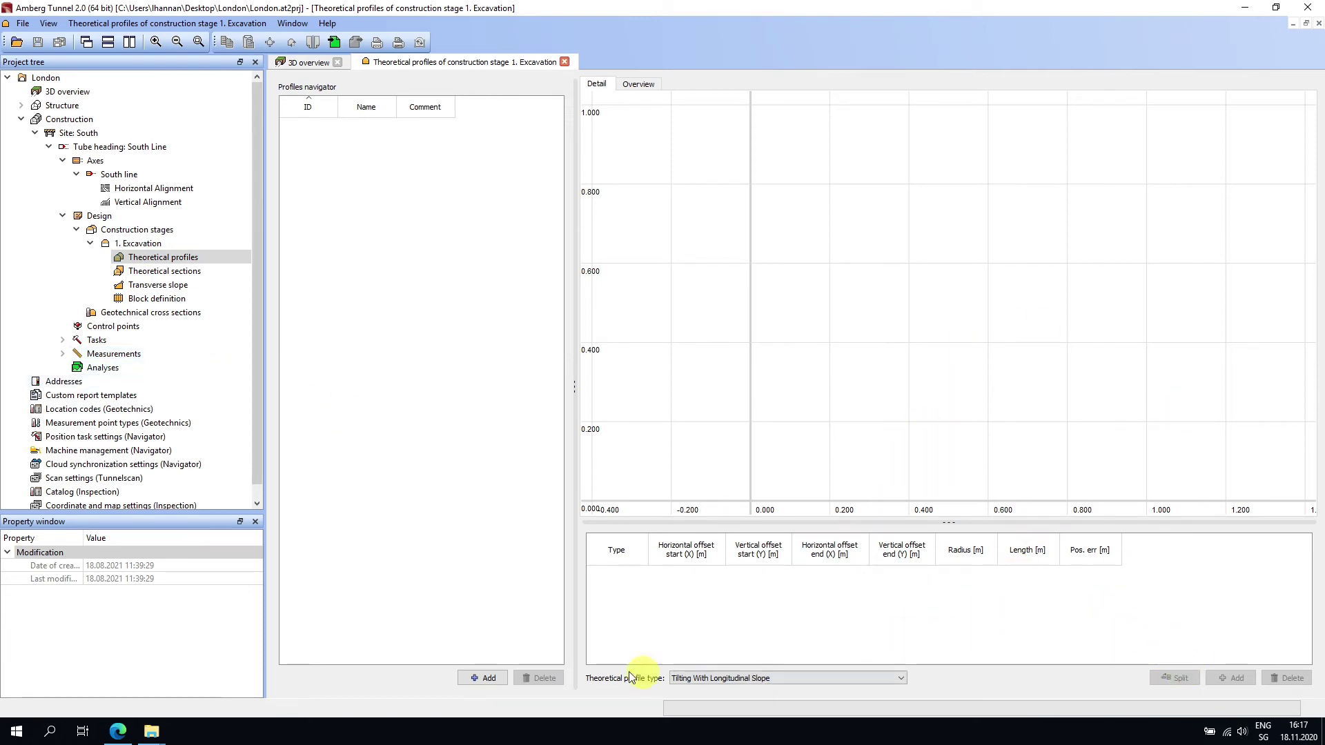
left_click(486, 678)
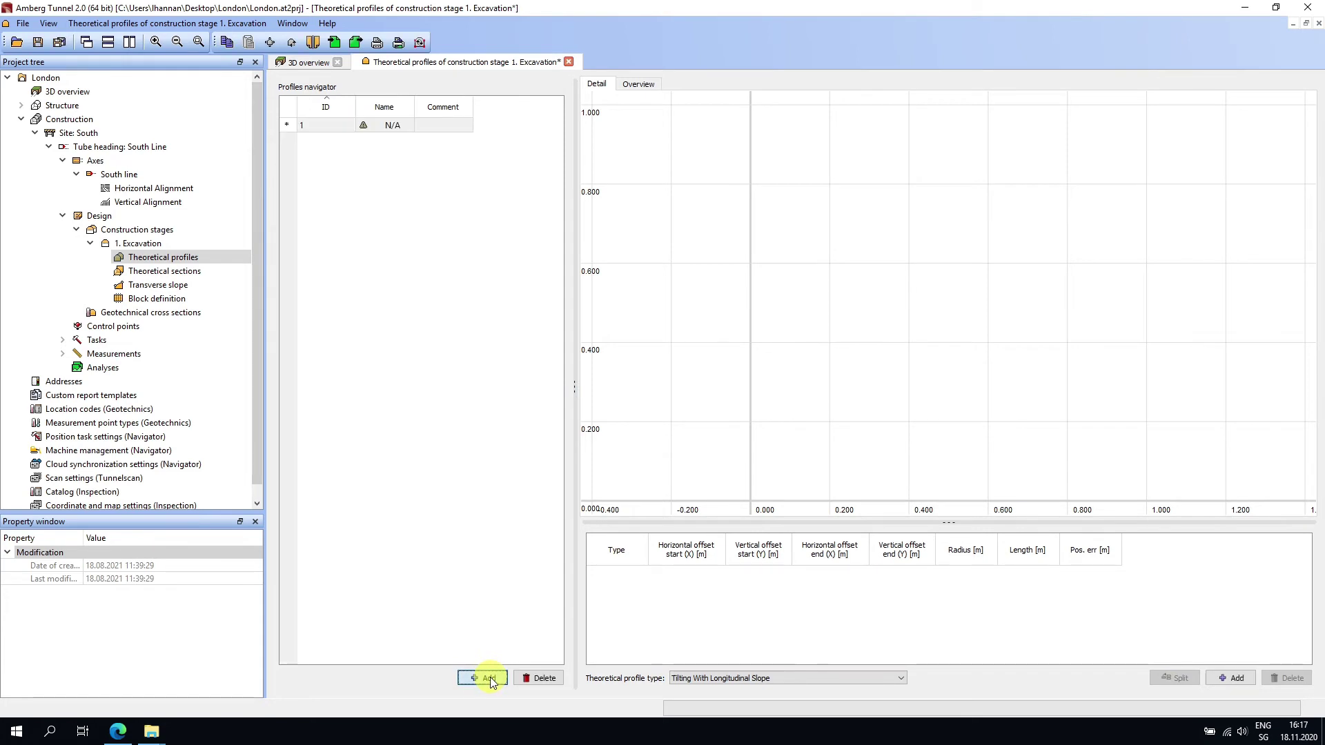
left_click(383, 126)
type("SS")
key("Return")
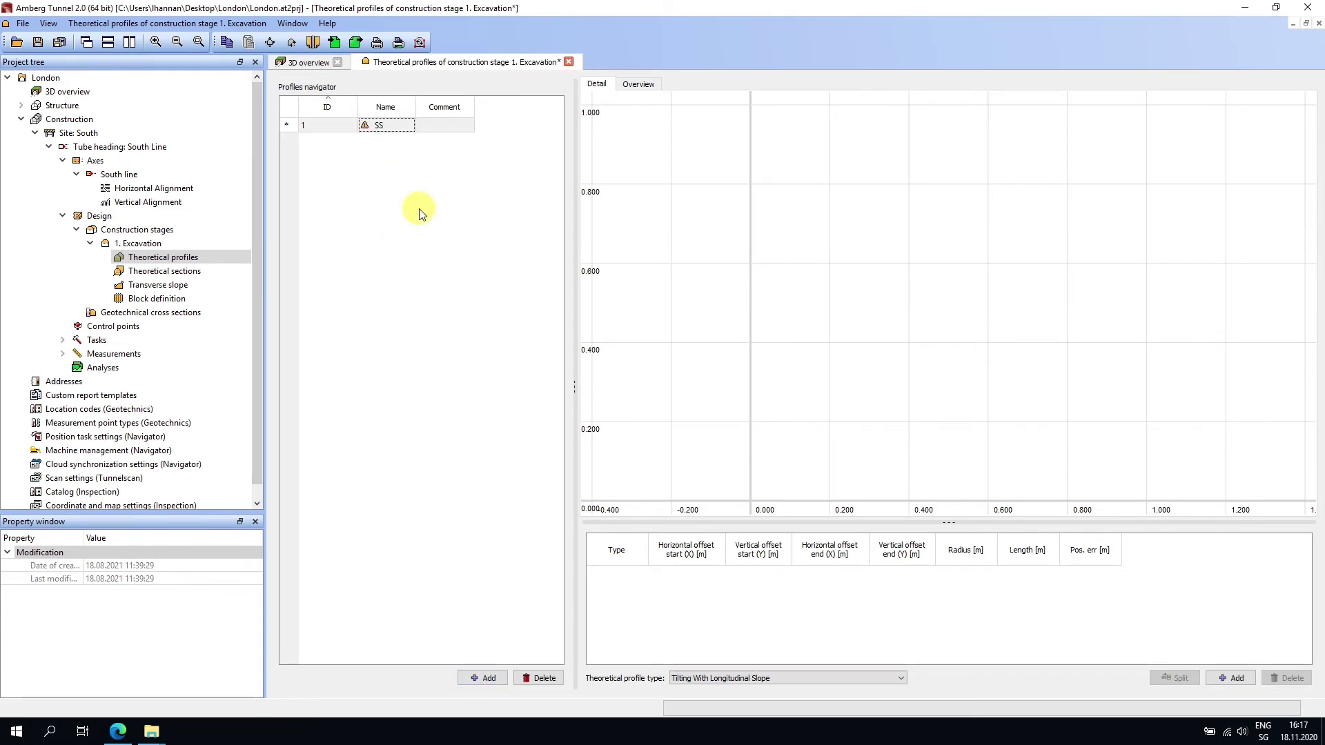
Step: Add four arc elements to profile SS and change the first element's type to Straight
left_click(1230, 678)
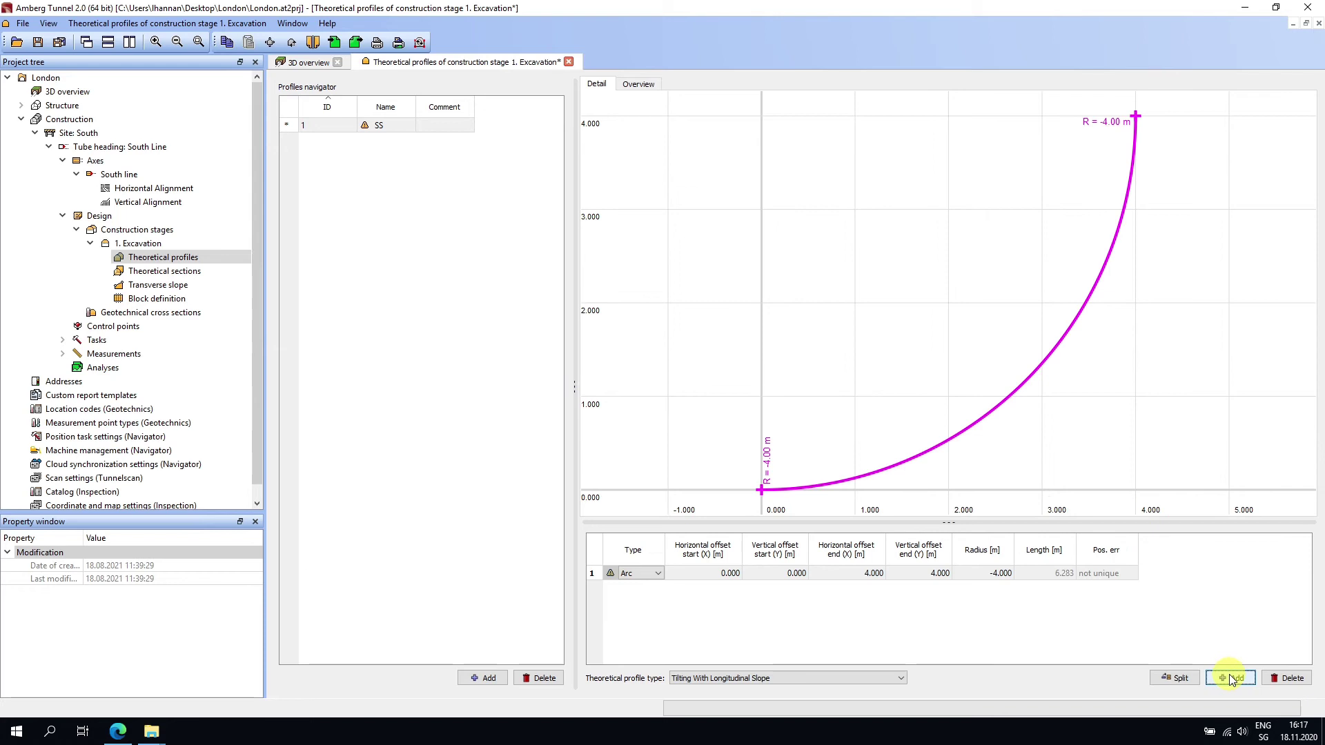
left_click(1230, 678)
left_click(1230, 678)
left_click(1230, 678)
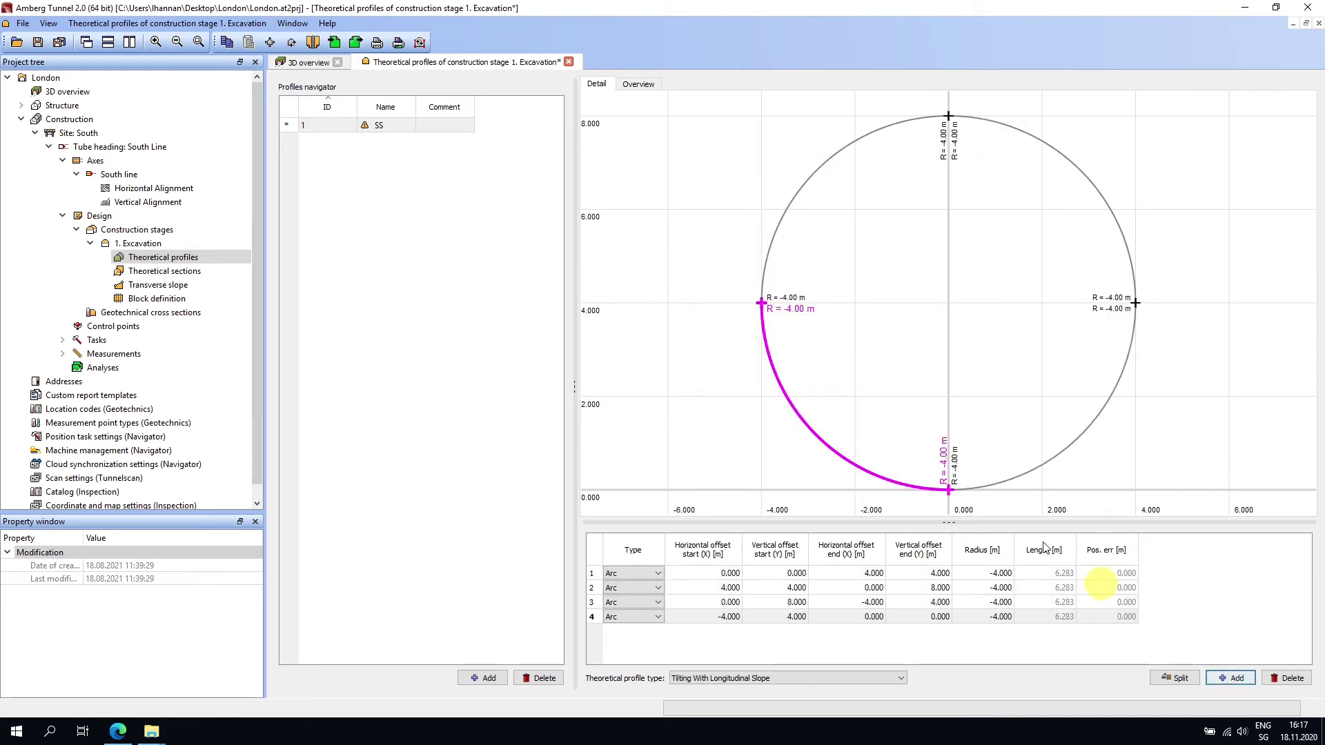
left_click(653, 573)
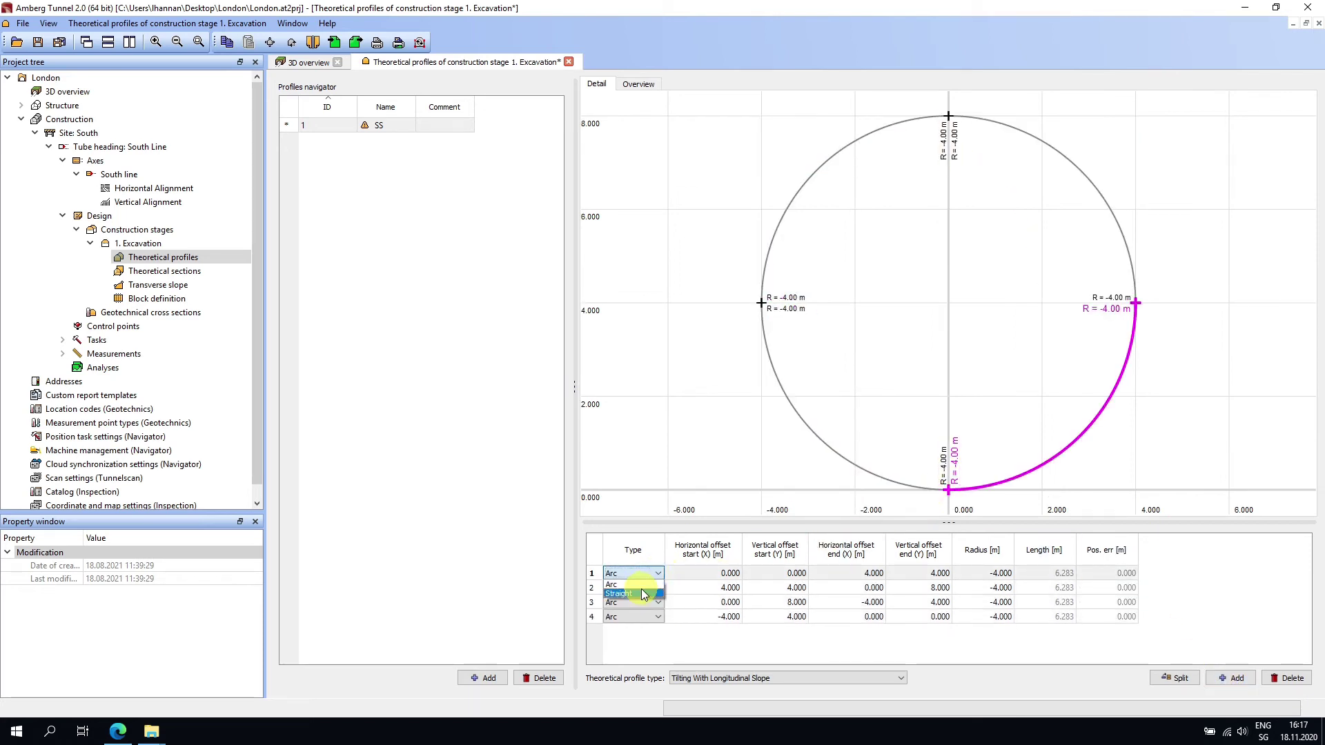
left_click(641, 592)
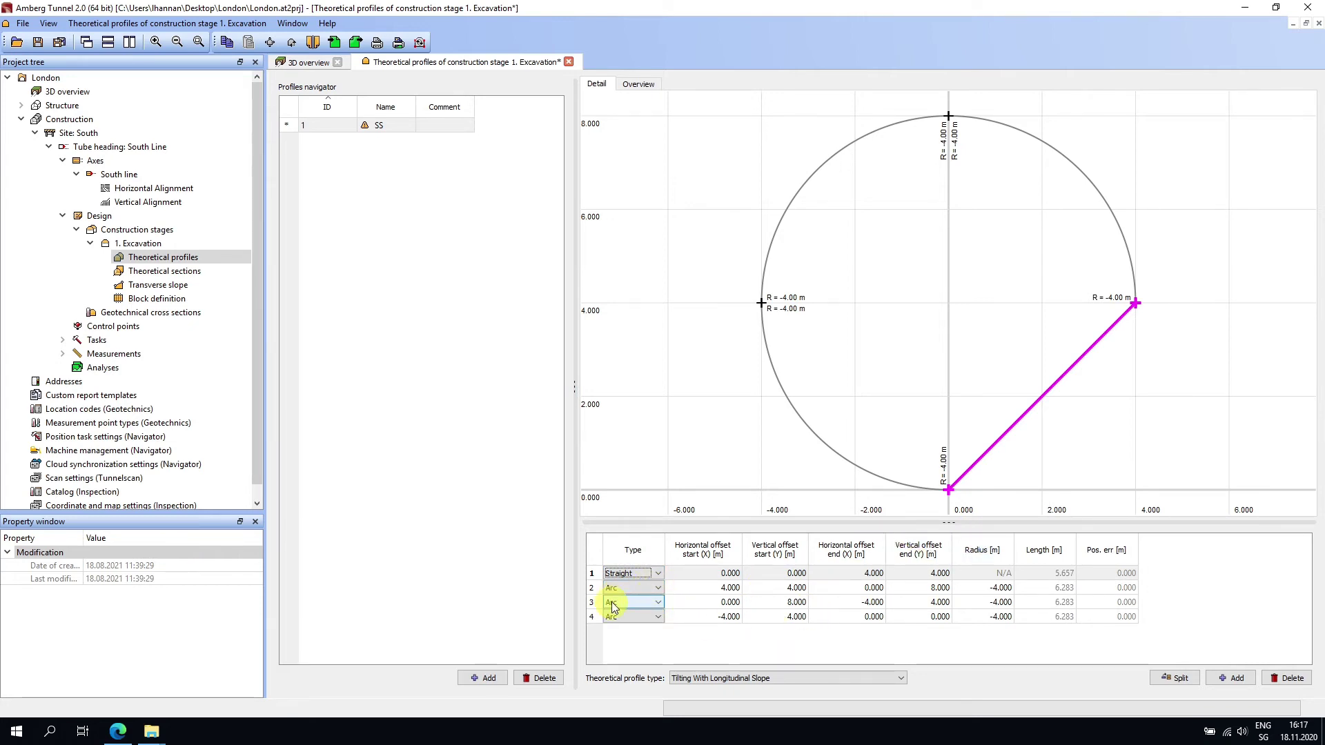
Step: Delete all four elements of profile SS and then the profile itself
left_click(591, 576)
left_click(595, 616, "shift")
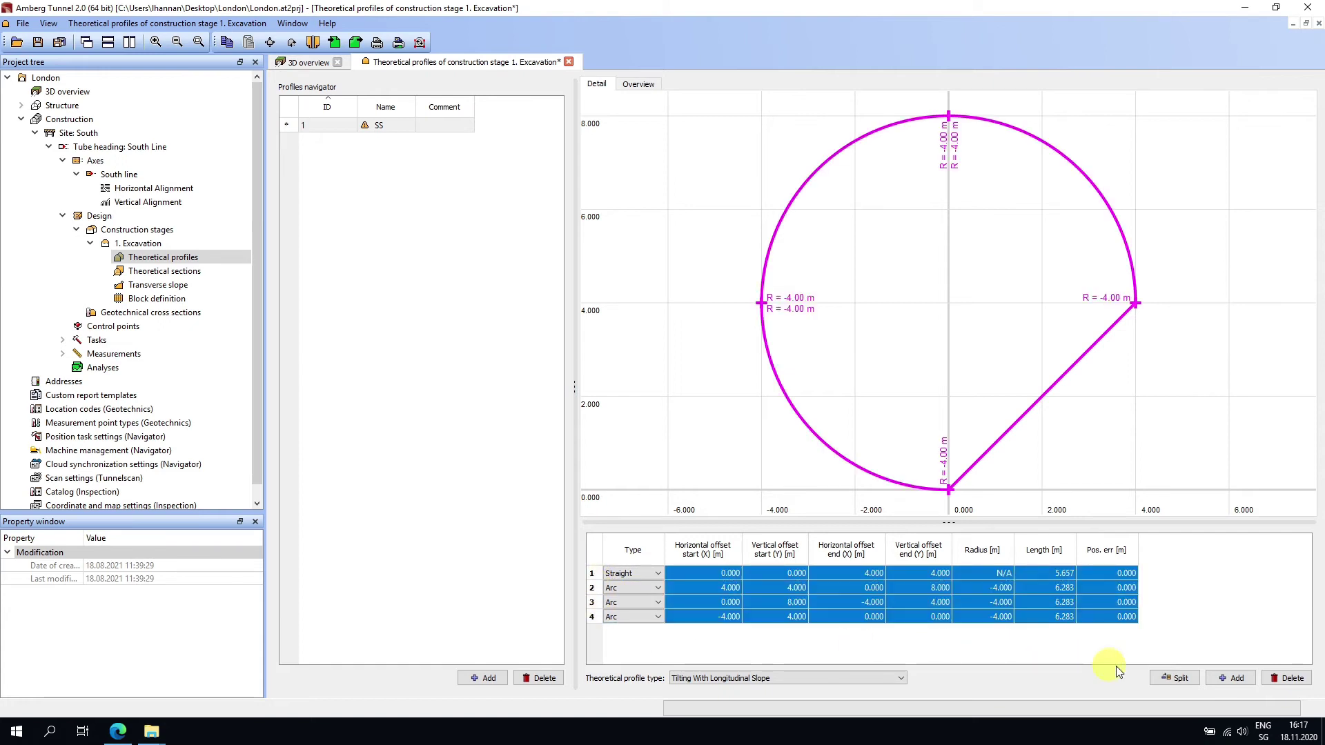
left_click(1275, 679)
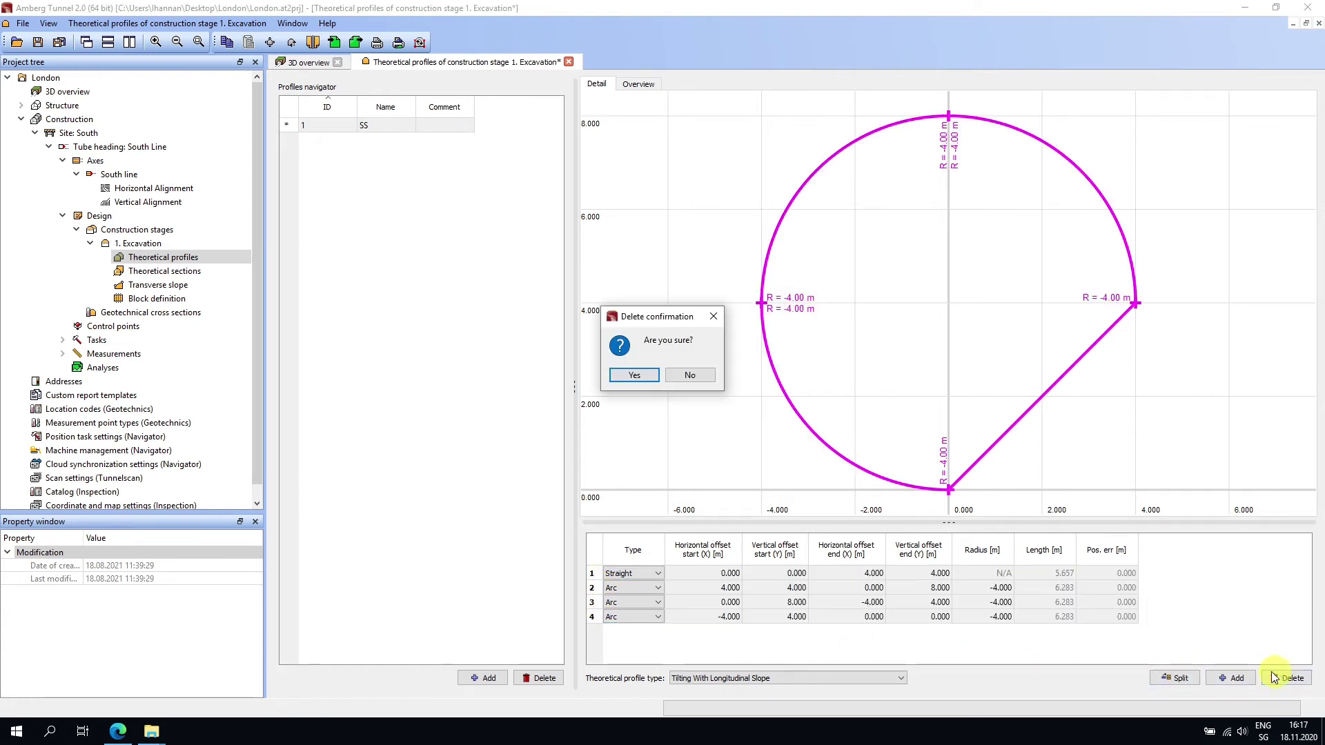
left_click(634, 376)
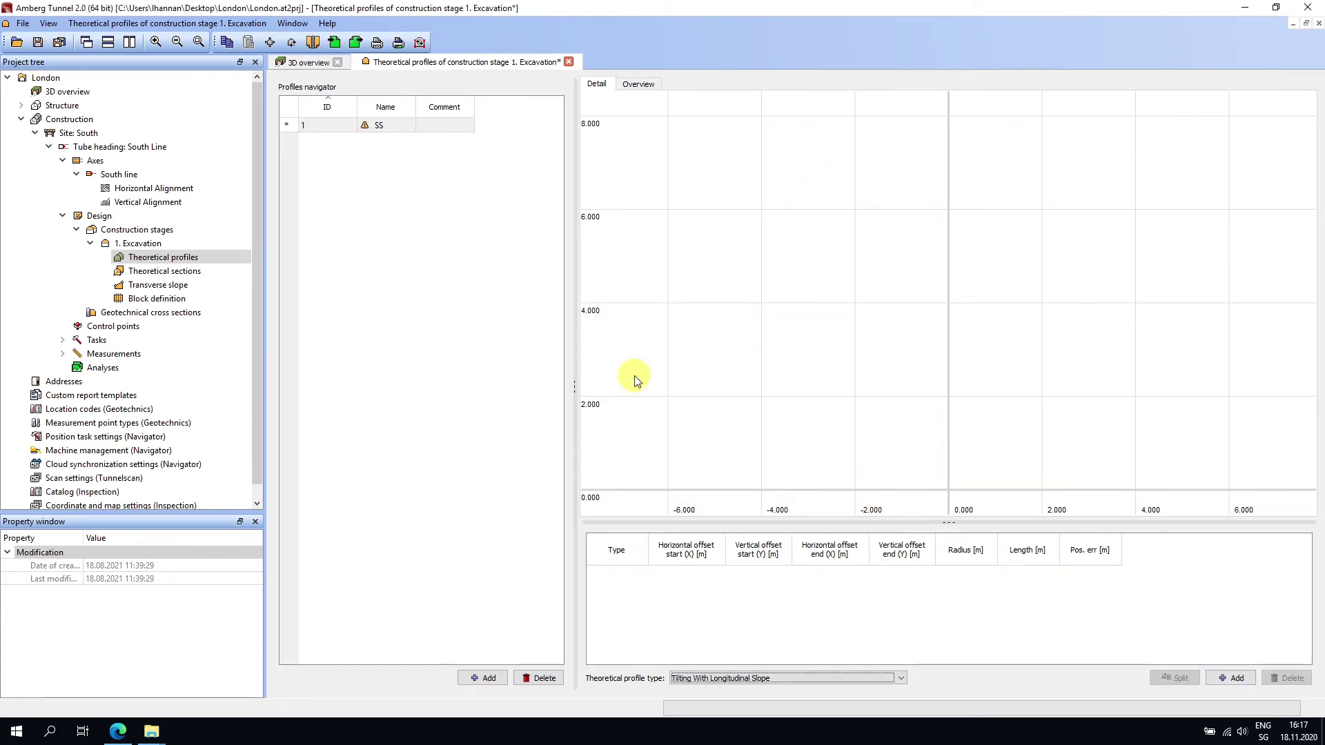
left_click(345, 125)
left_click(540, 677)
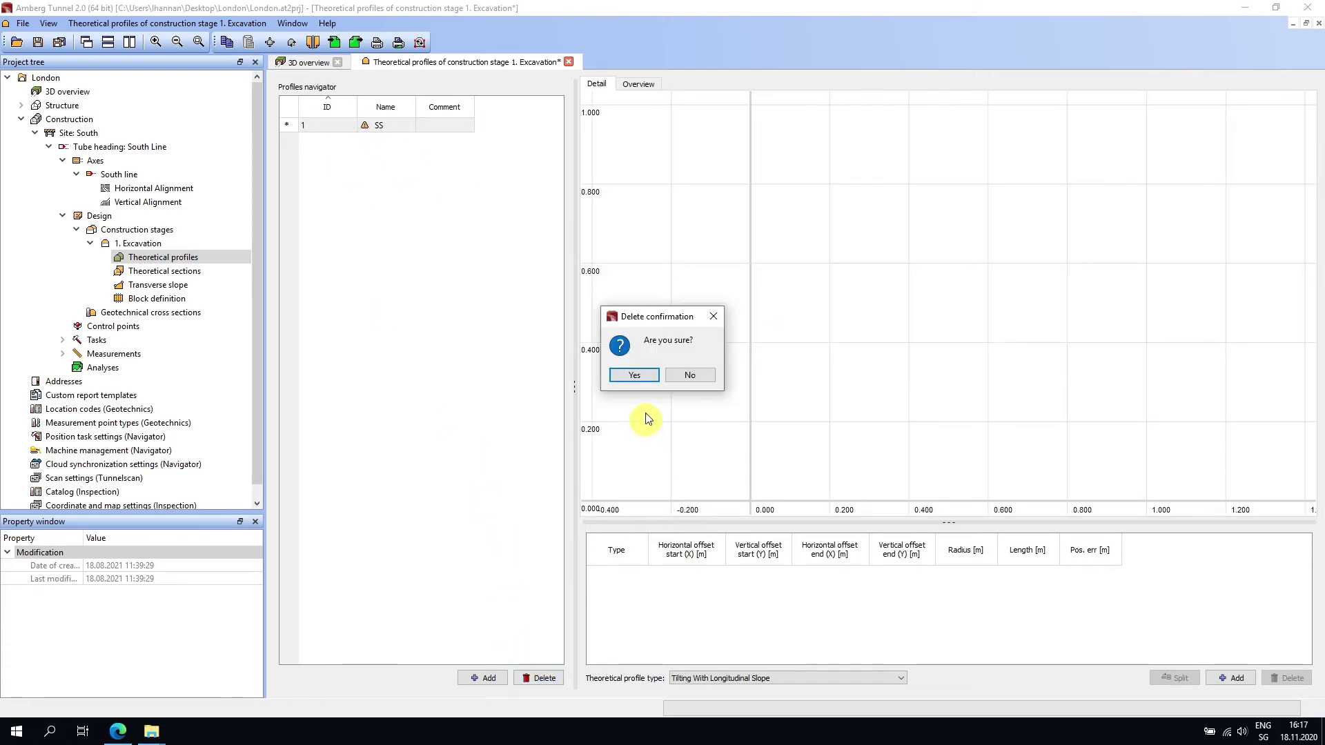
left_click(644, 373)
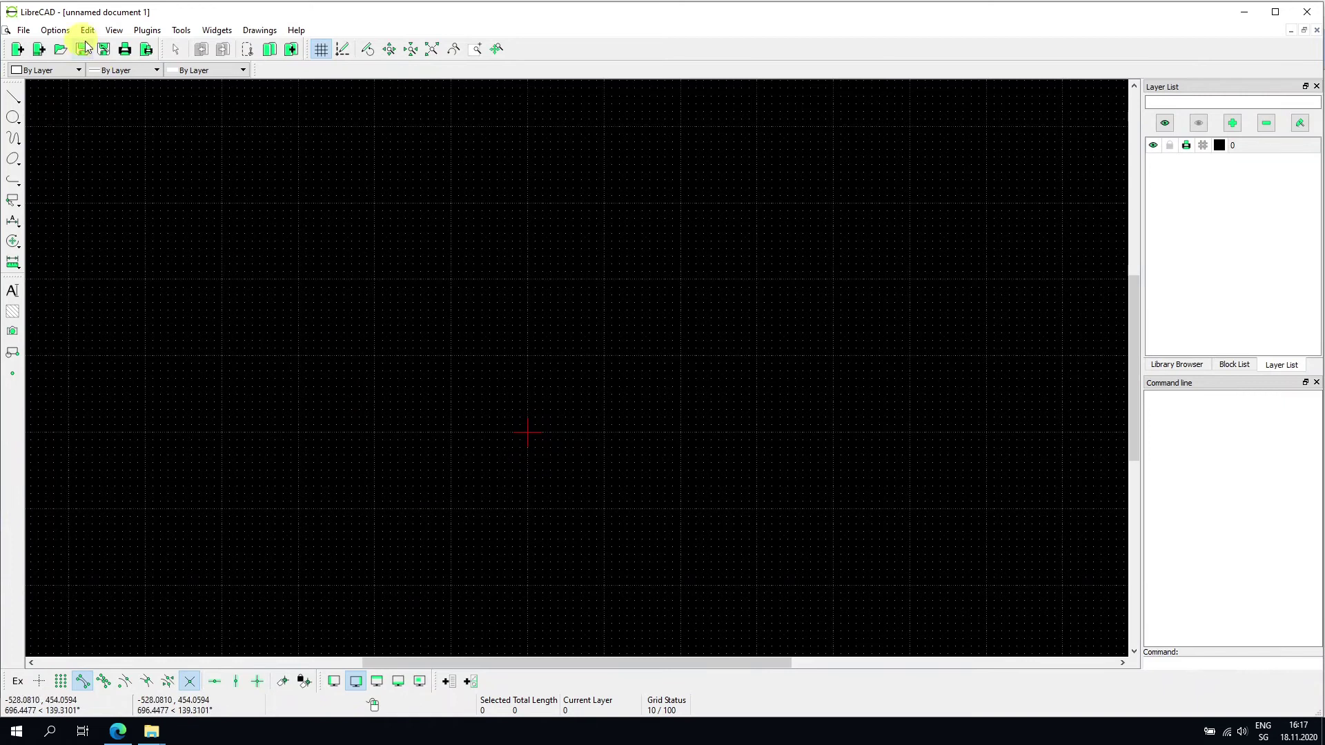
Step: Switch to LibreCAD and open the drawing Profile A.dxf from the Project Files folder
left_click(23, 31)
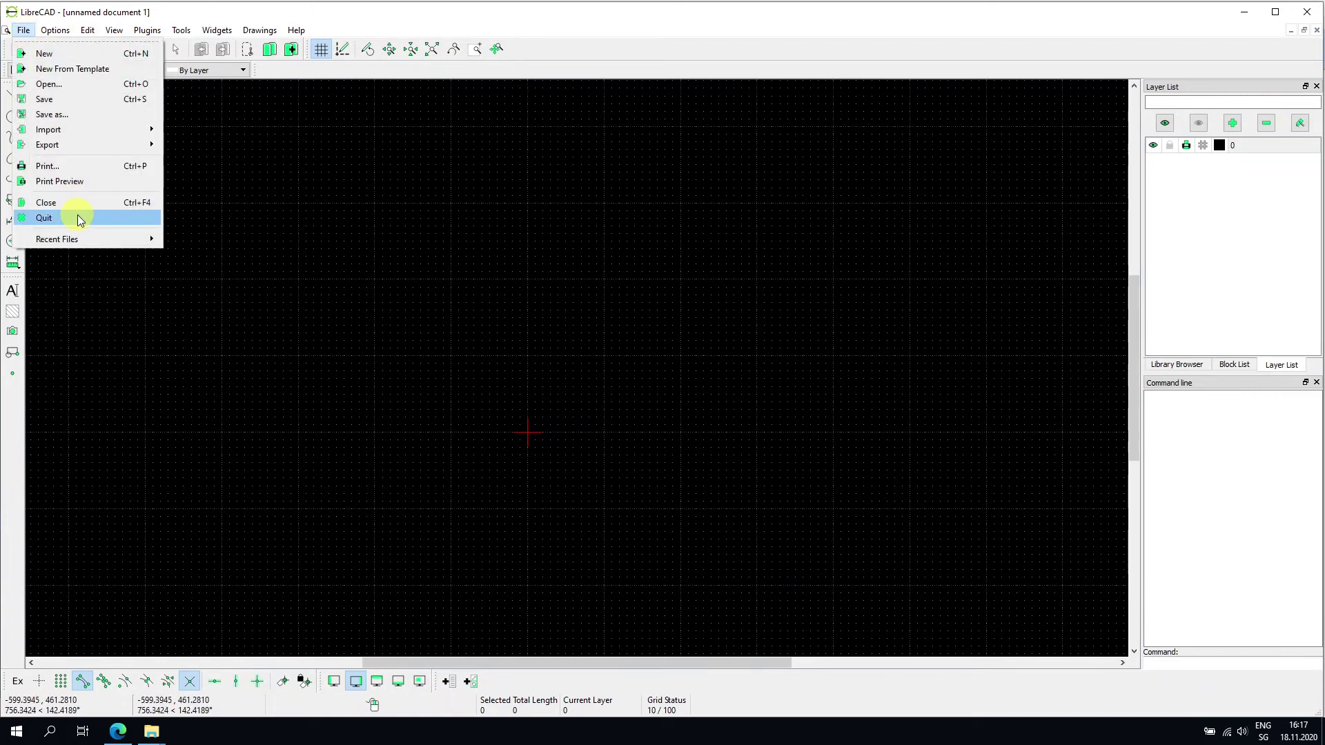
left_click(63, 85)
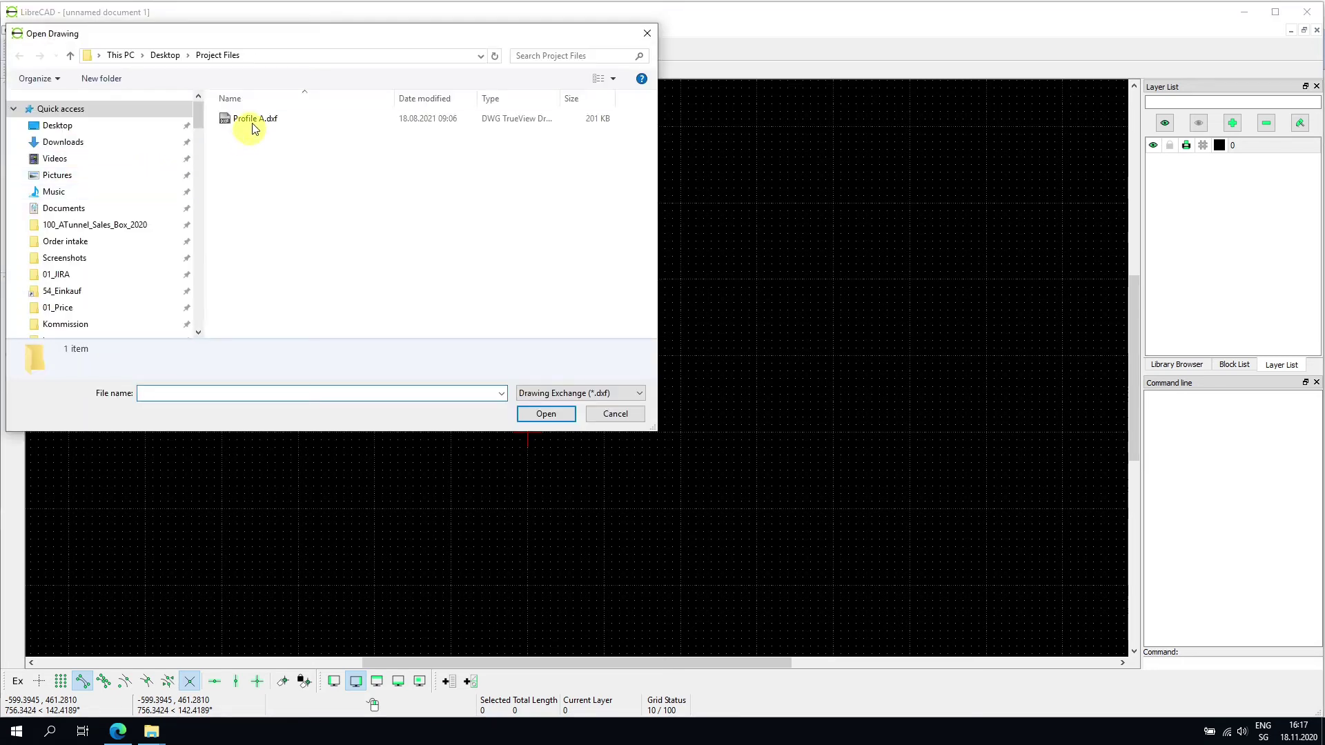
left_click(253, 121)
left_click(542, 414)
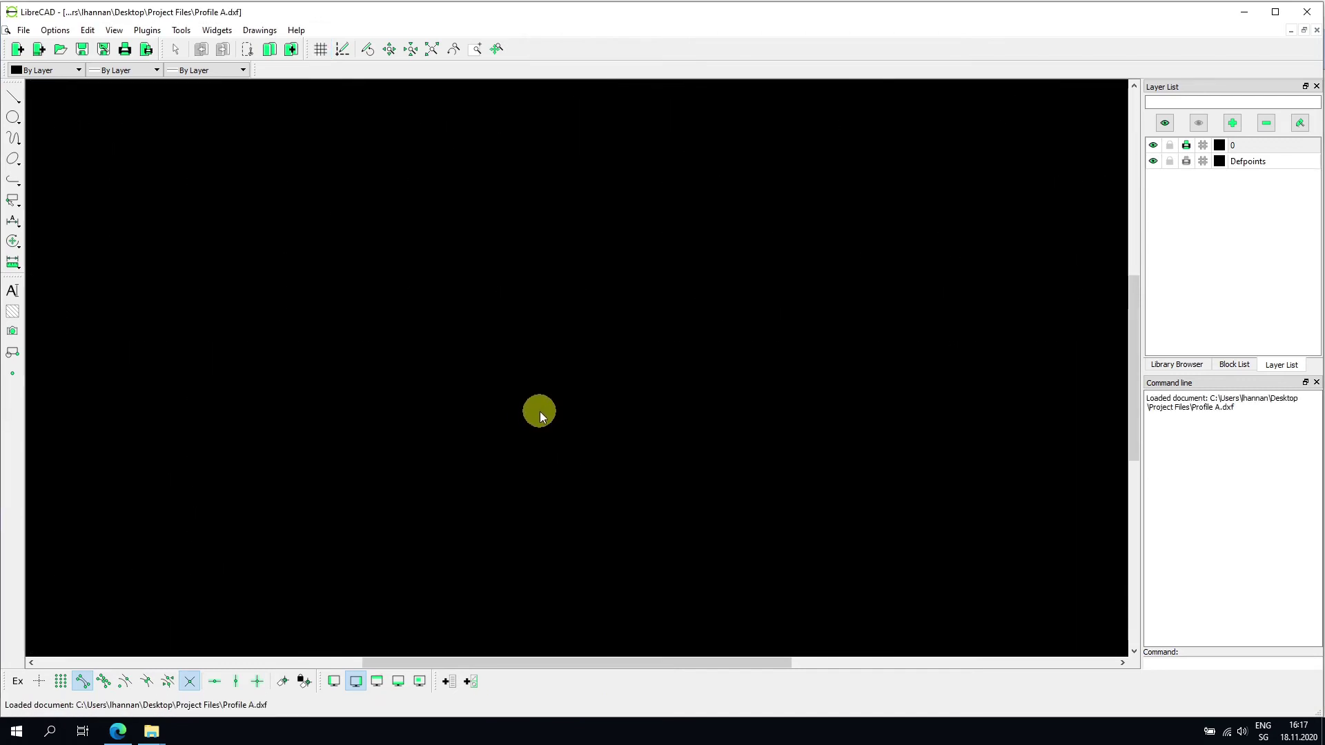
Step: Delete the profile with the stepped floor and its label, plus the text label above the flat-floored profile
middle_click_drag(514, 422, 762, 316)
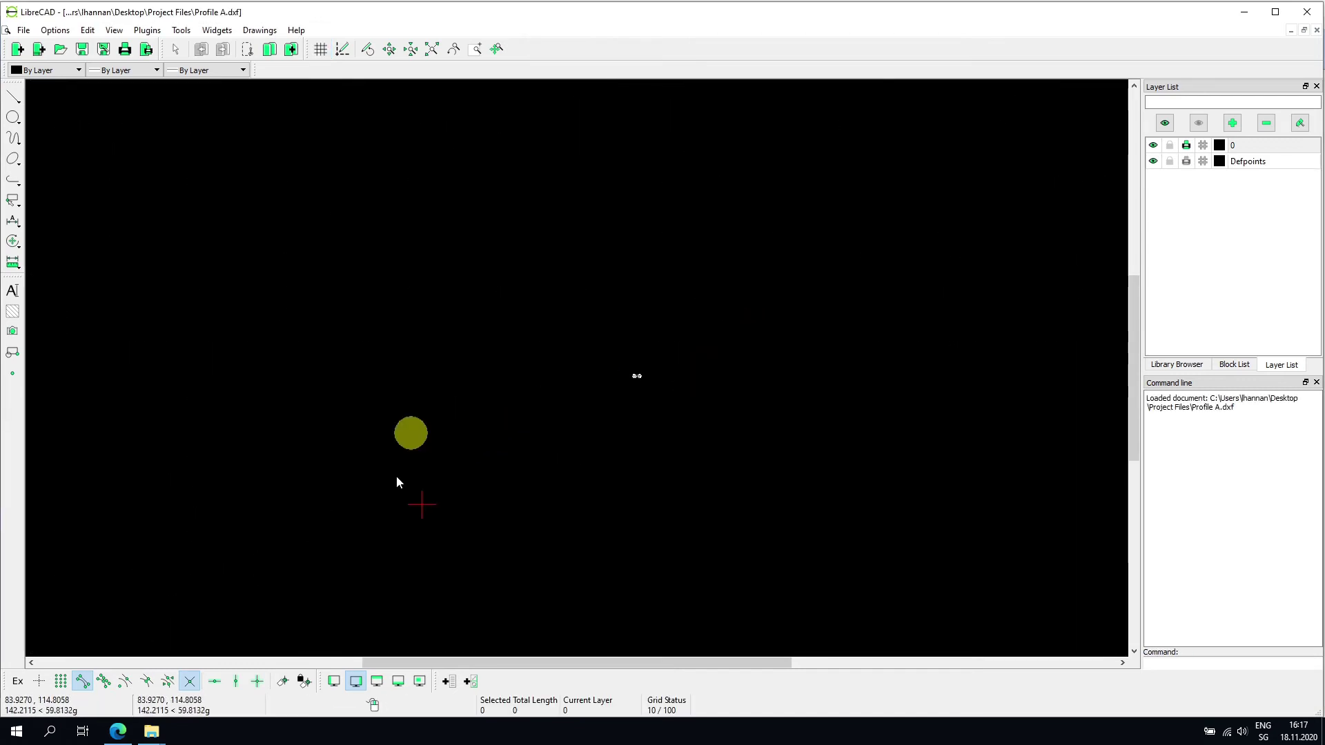
scroll(631, 383, "up", 10)
scroll(621, 386, "up", 3)
scroll(641, 359, "down", 9)
middle_click_drag(619, 407, 763, 298)
scroll(620, 386, "down", 1)
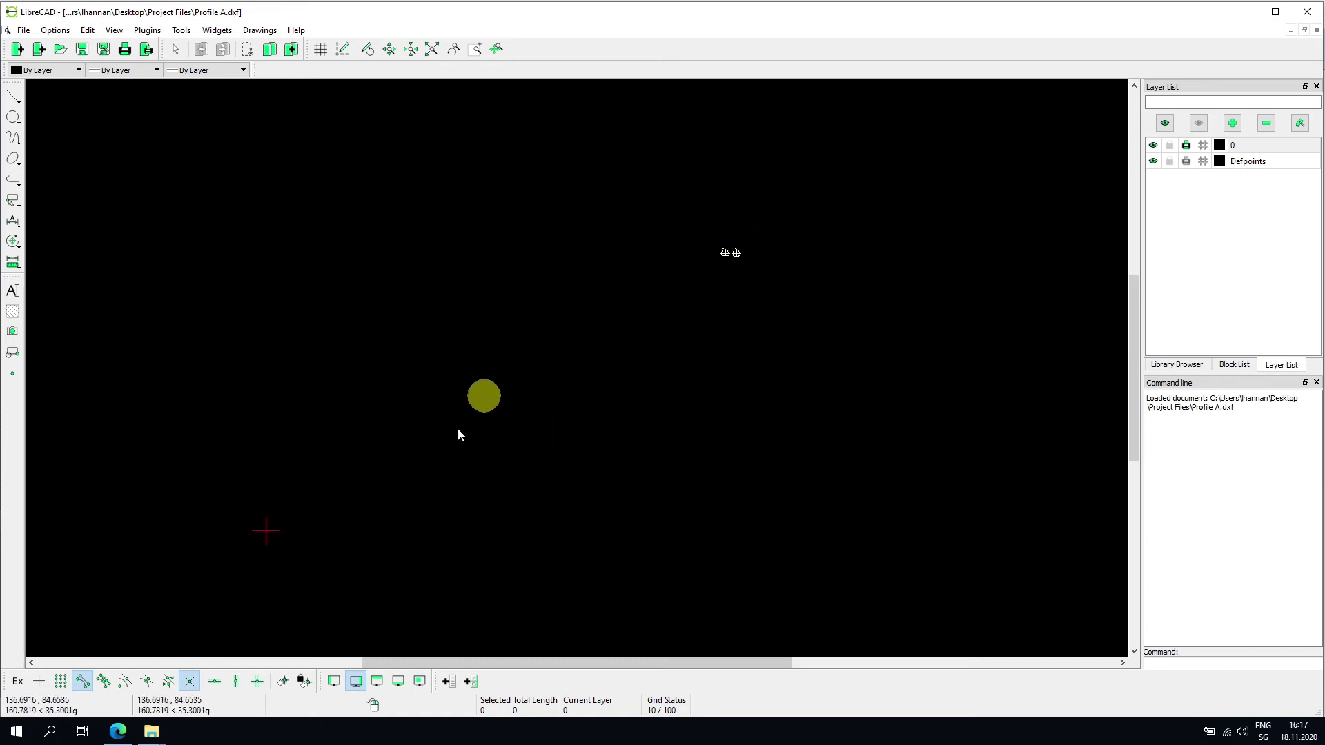
scroll(725, 247, "up", 5)
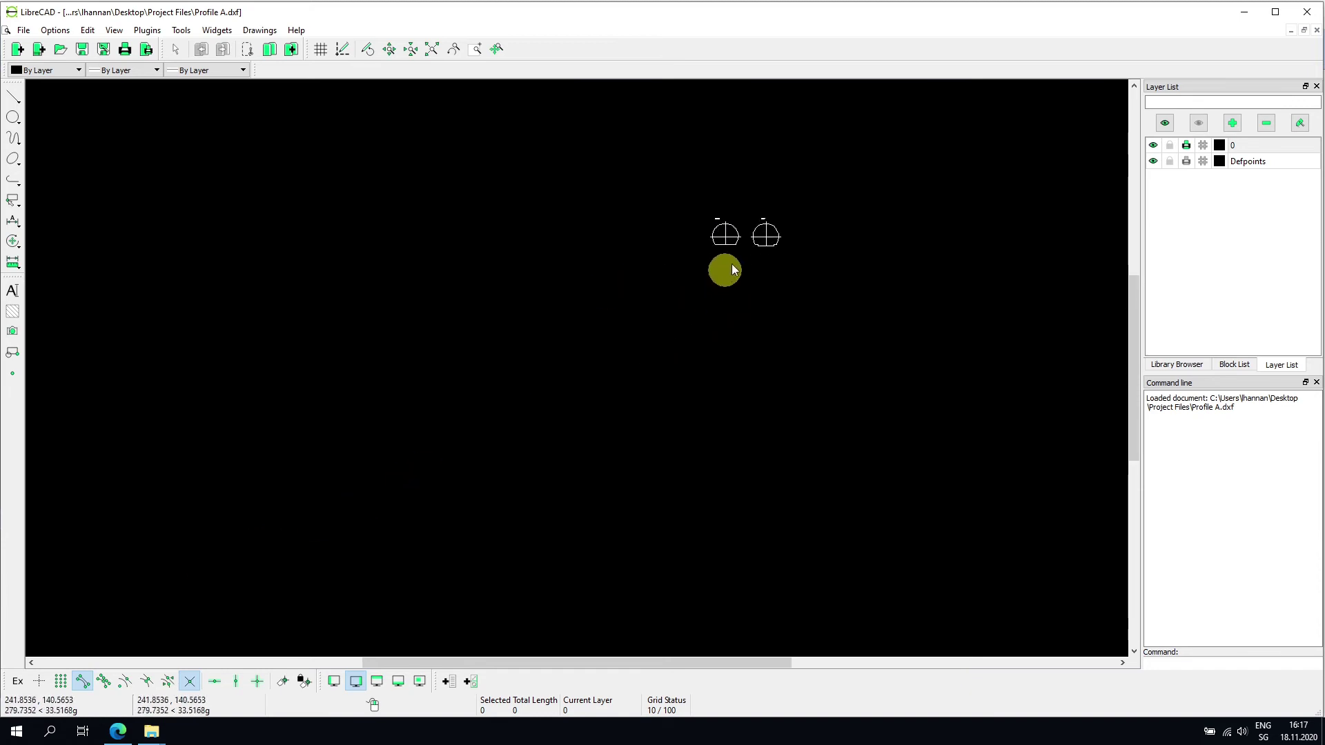
scroll(722, 317, "up", 4)
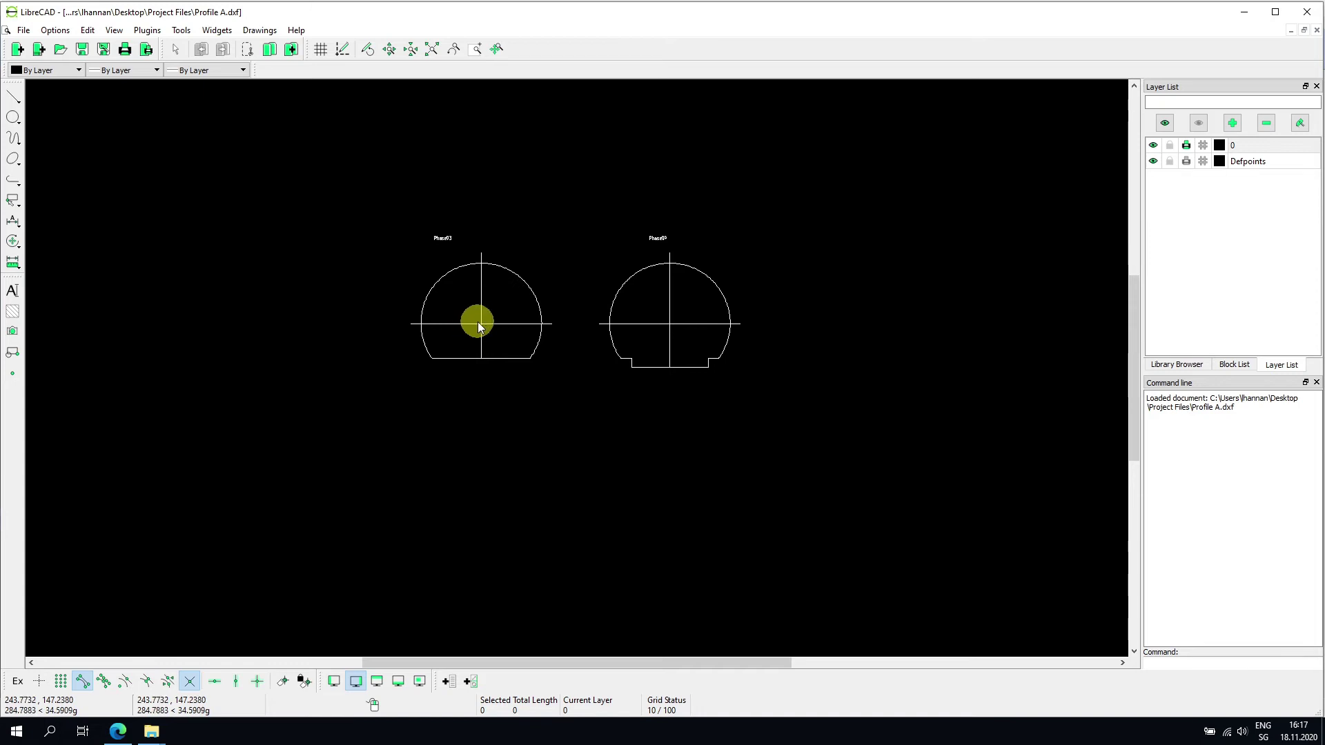
middle_click_drag(491, 357, 497, 358)
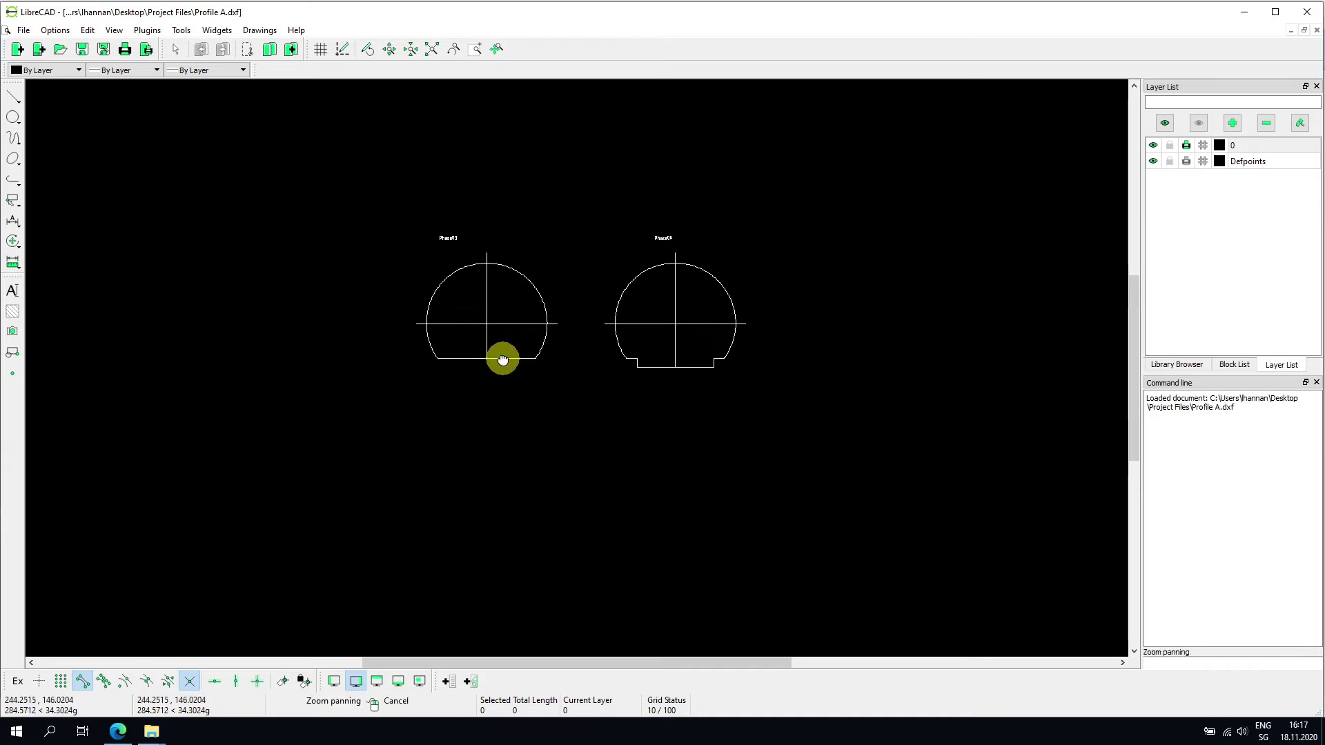
left_click_drag(590, 185, 780, 445)
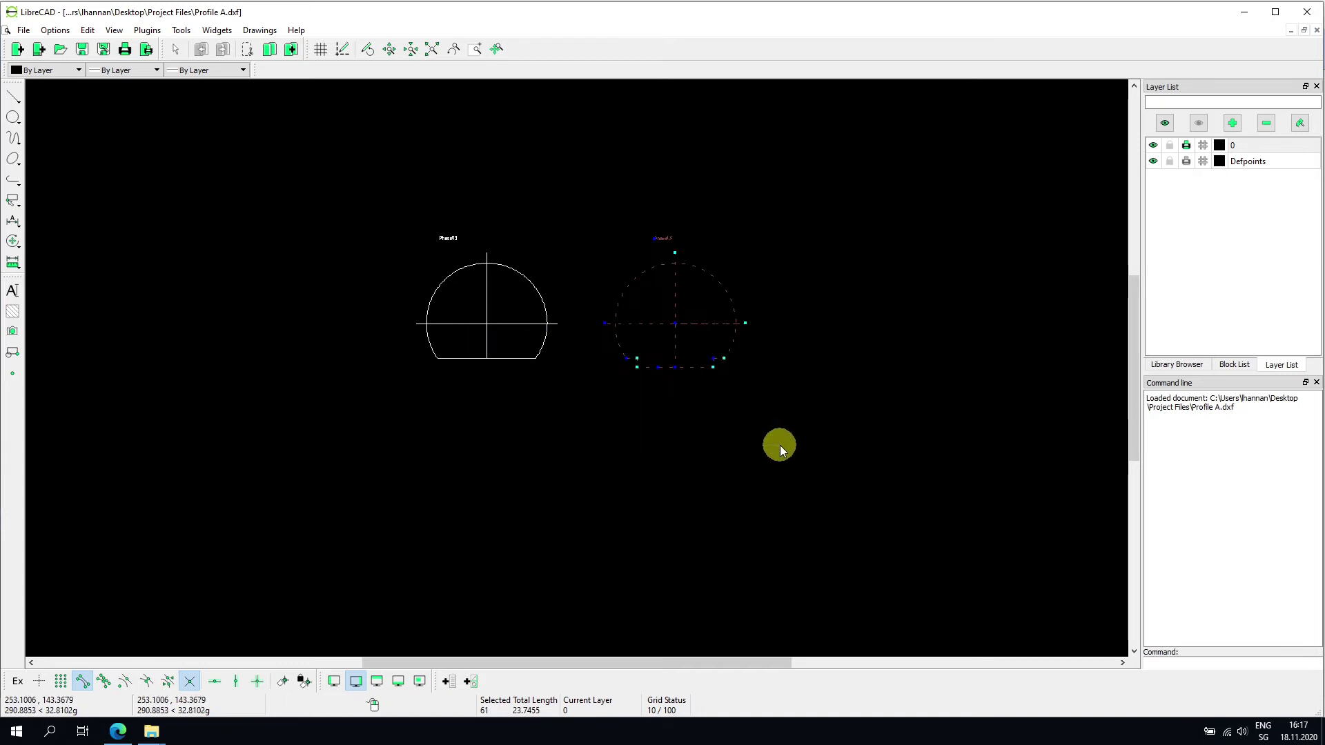
key("Delete")
left_click_drag(417, 216, 473, 250)
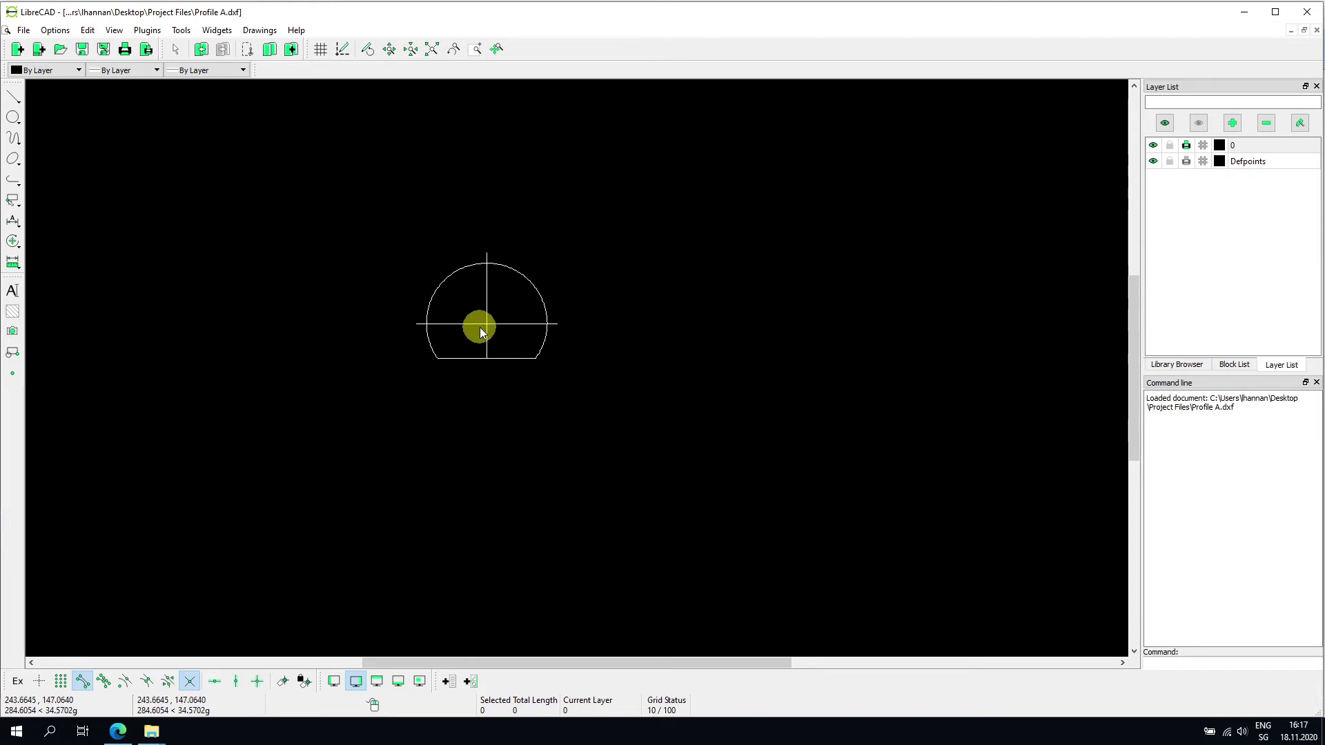
Step: Copy the flat-floored profile with its crosshair centre as reference point and paste it at 0,0
left_click_drag(334, 189, 627, 416)
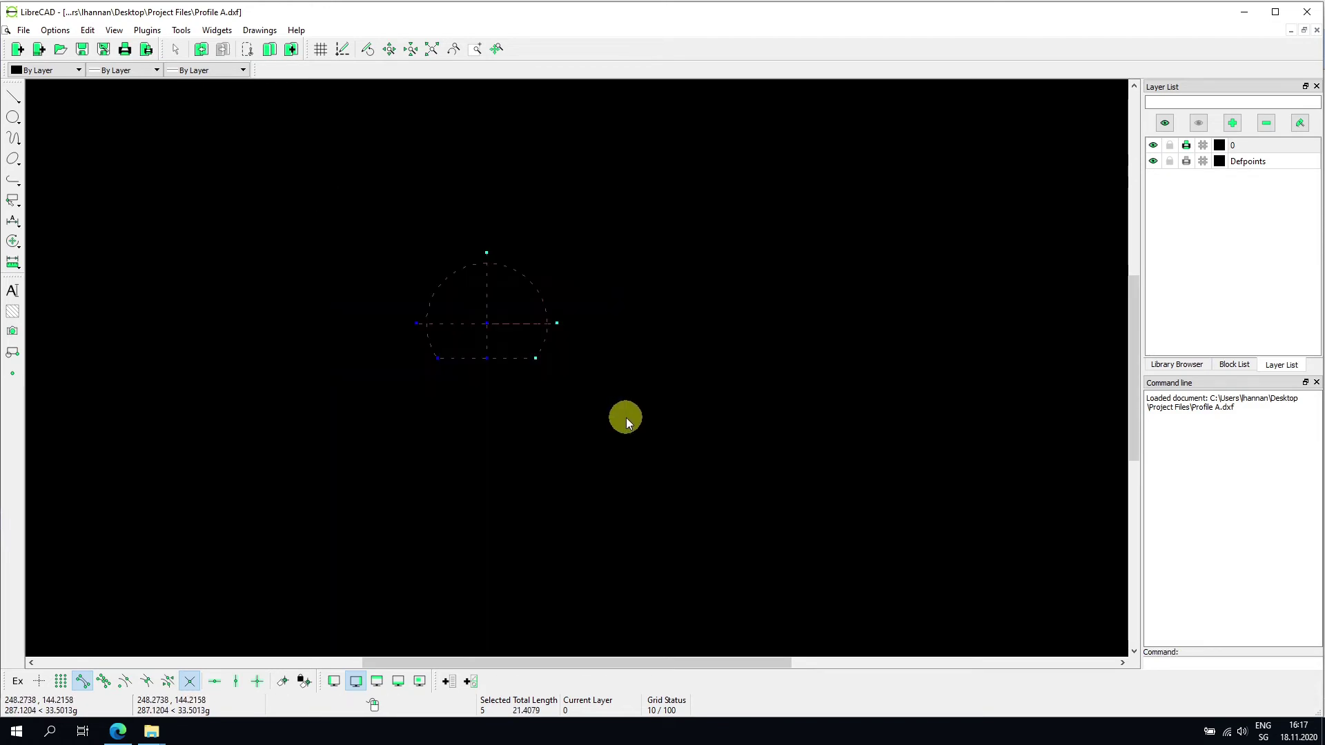
key("ctrl+m")
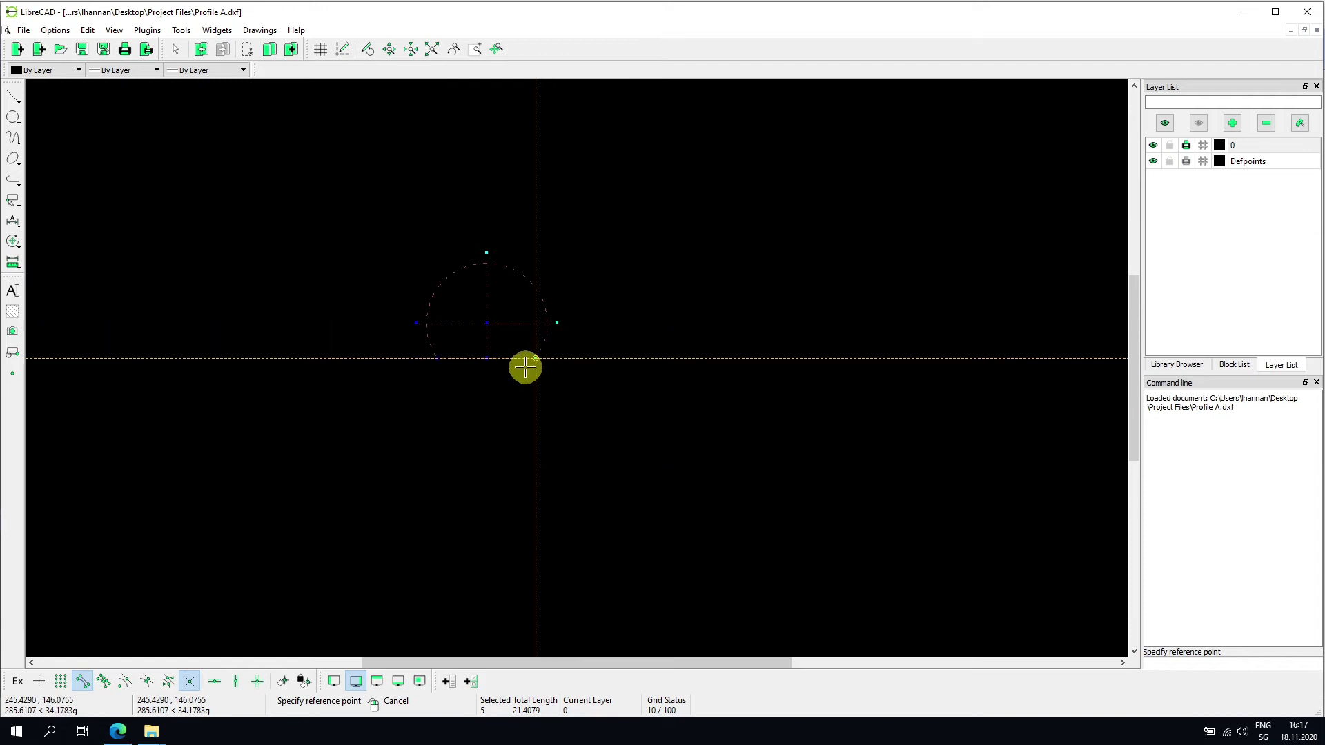
key("Escape")
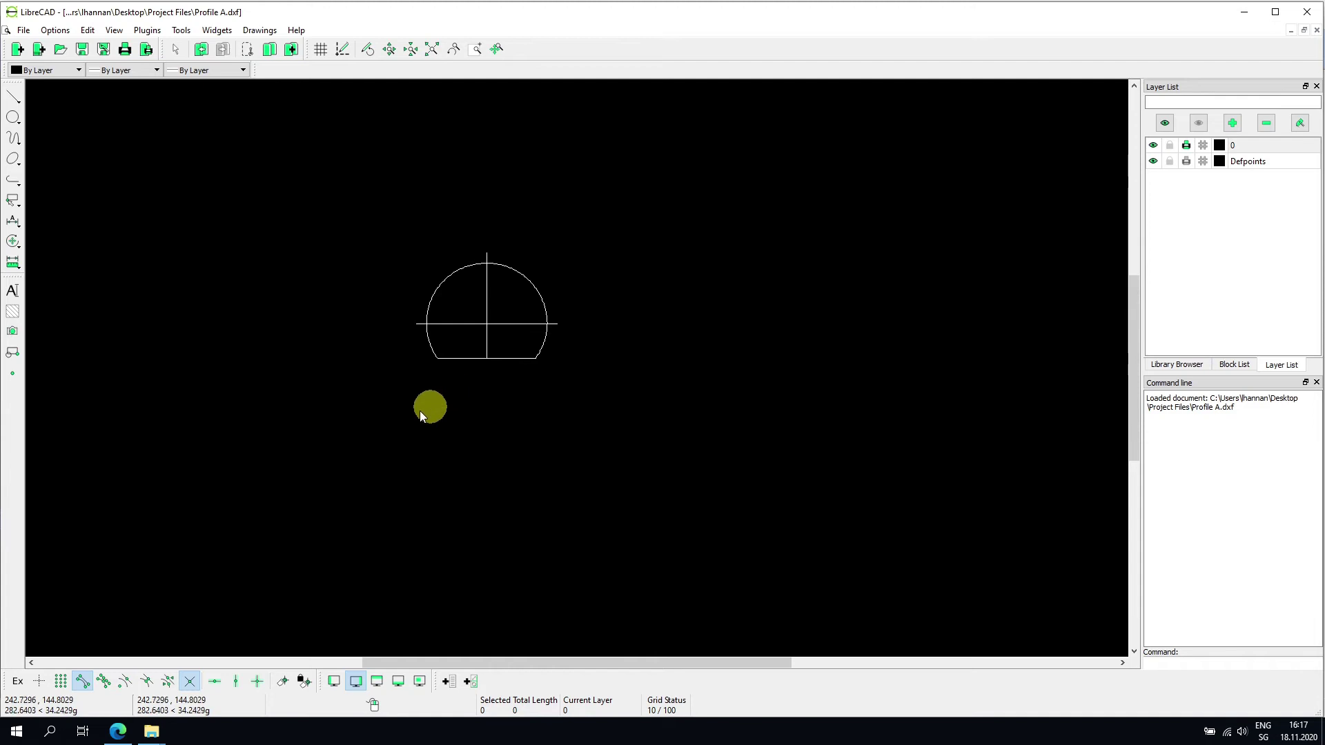
key("ctrl+v")
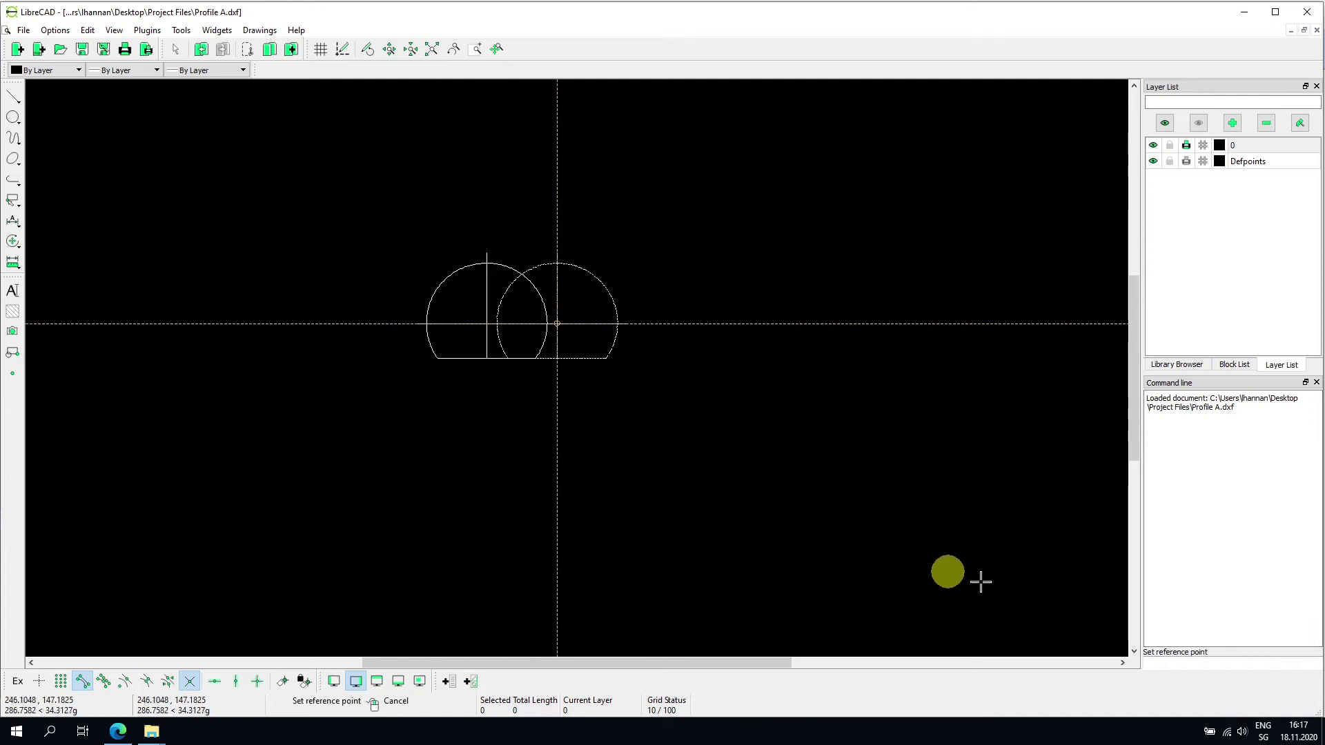
left_click(1171, 665)
type("0,0")
key("Return")
scroll(600, 335, "down", 10)
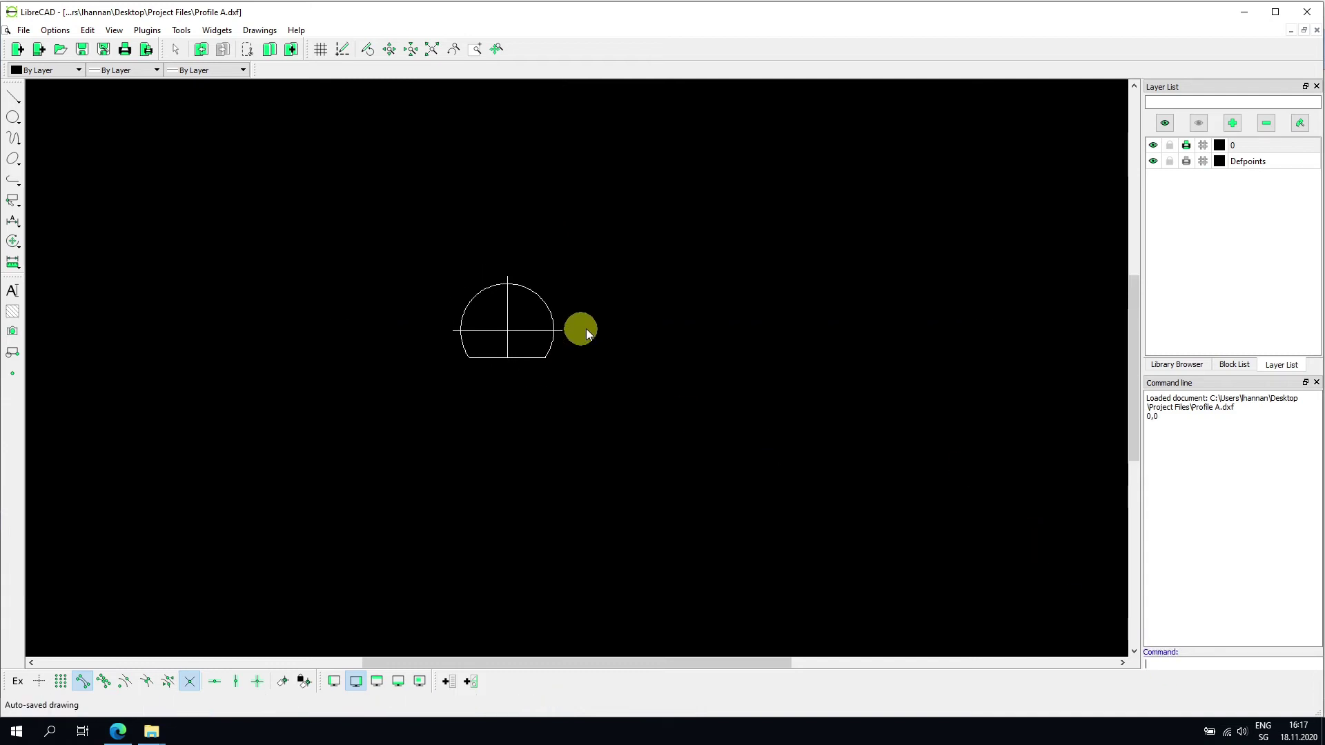
Step: Delete the original profile that lies away from the drawing origin
scroll(627, 375, "down", 3)
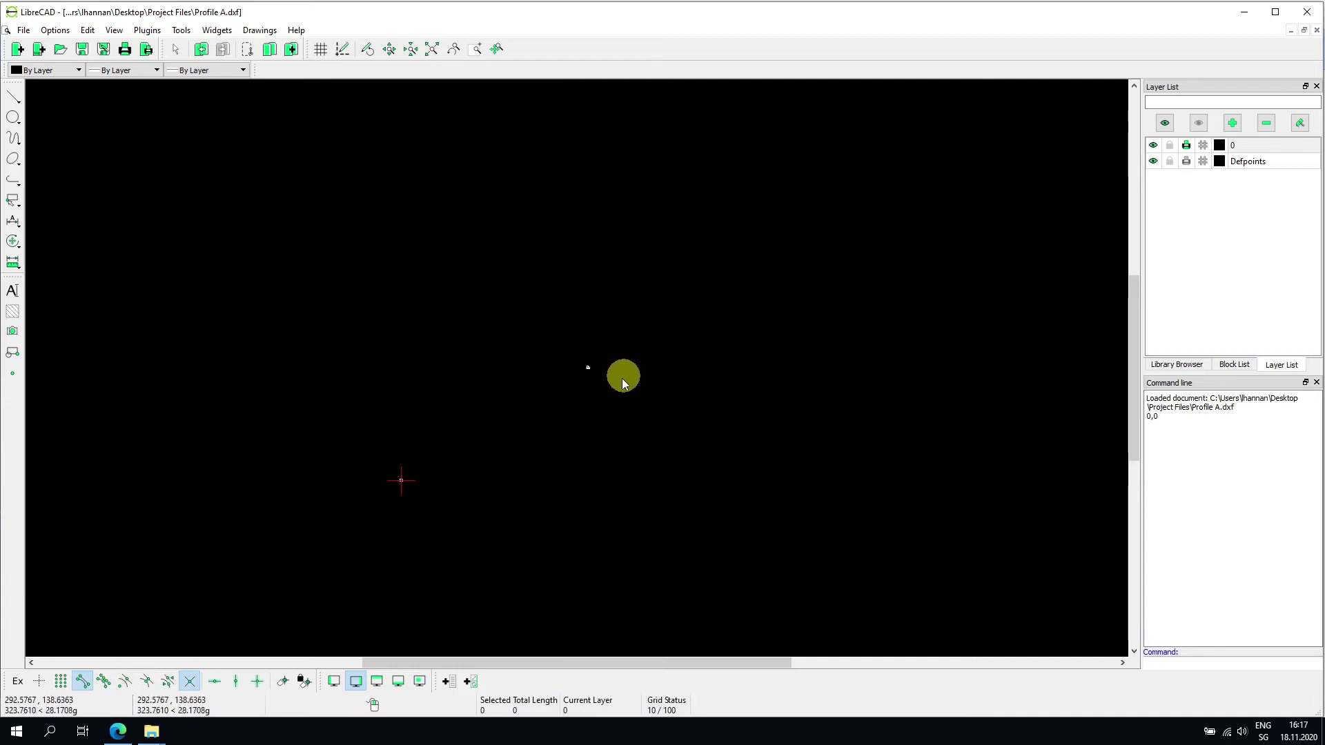
scroll(444, 436, "down", 2)
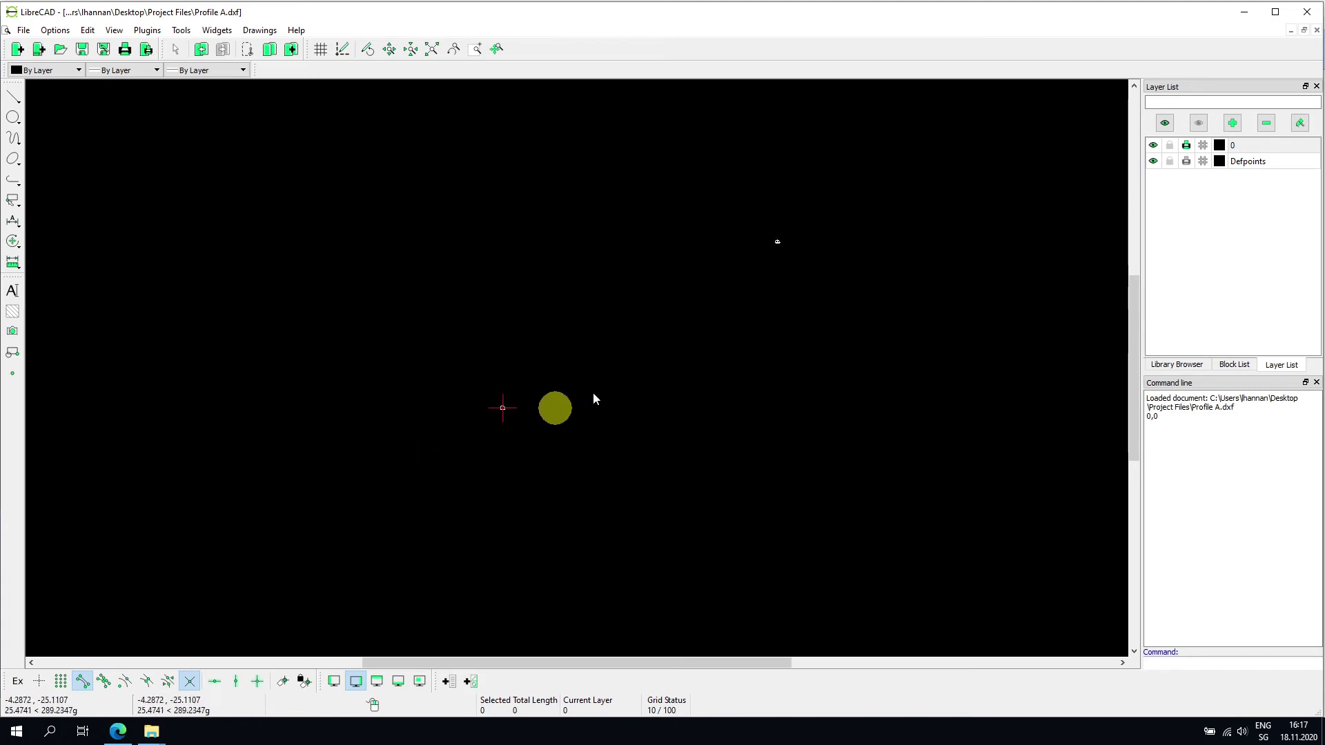
left_click_drag(652, 259, 748, 344)
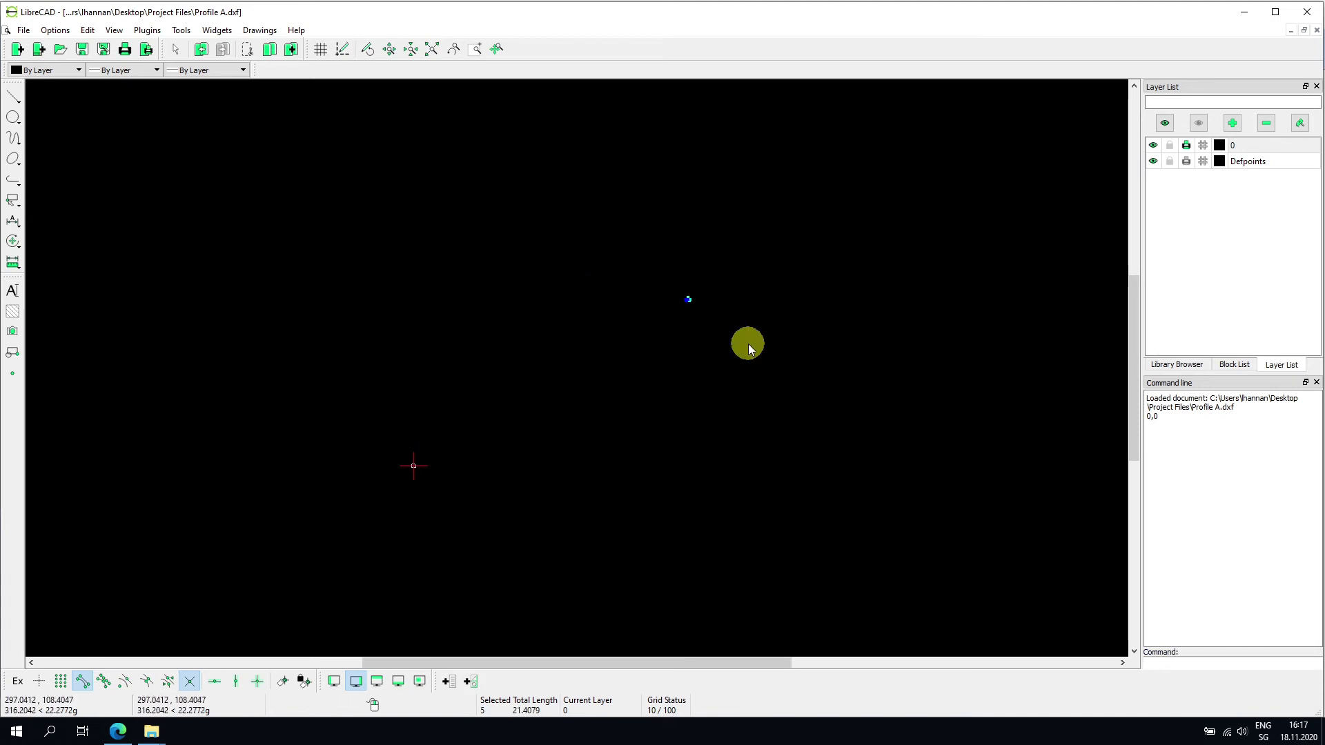
key("Delete")
scroll(561, 392, "up", 8)
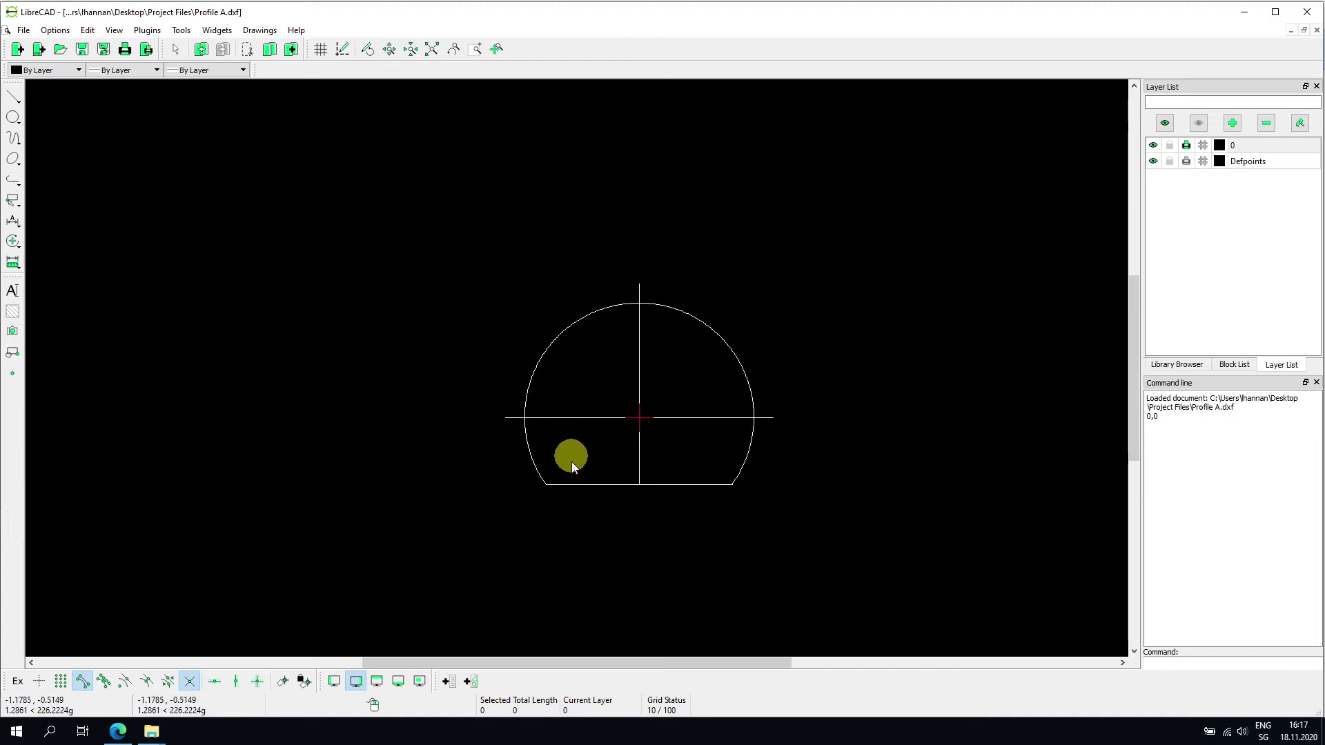
Step: Divide the profile's arc into two halves at its crown, where it meets the vertical centre line
left_click(557, 349)
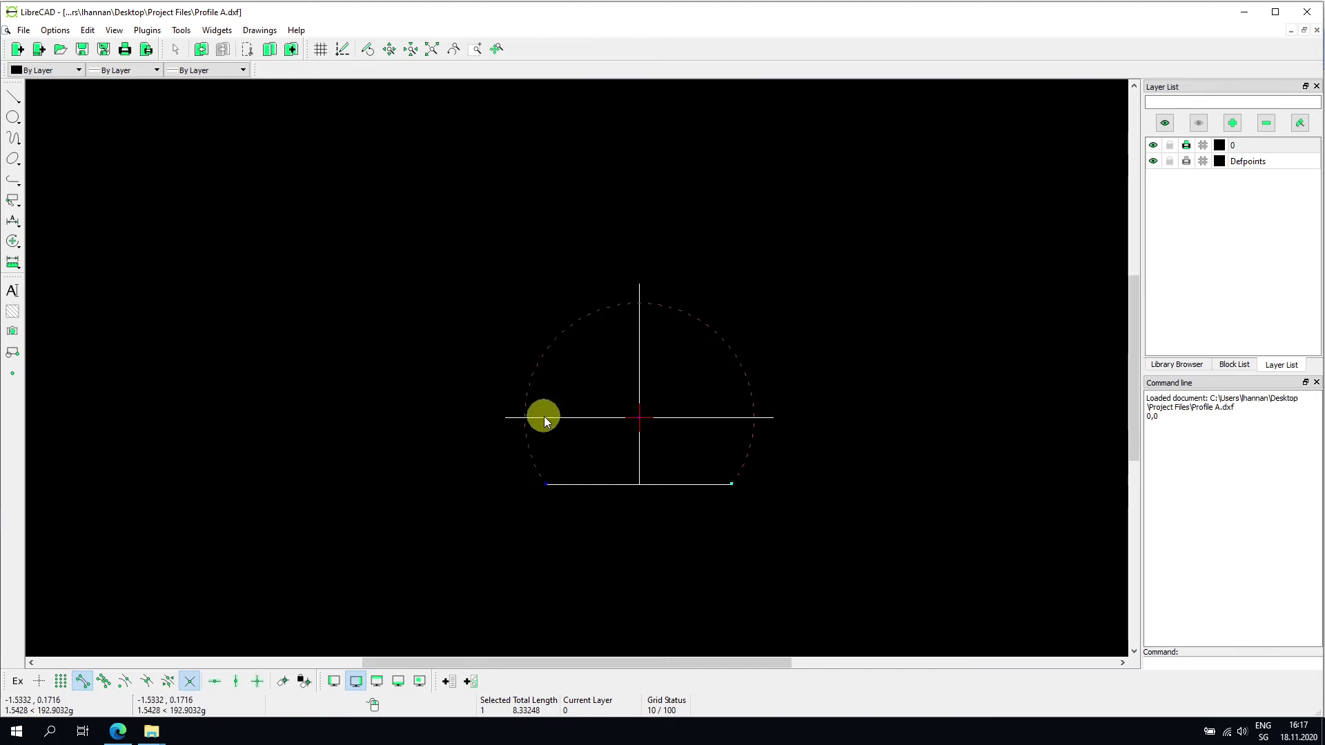
key("Escape")
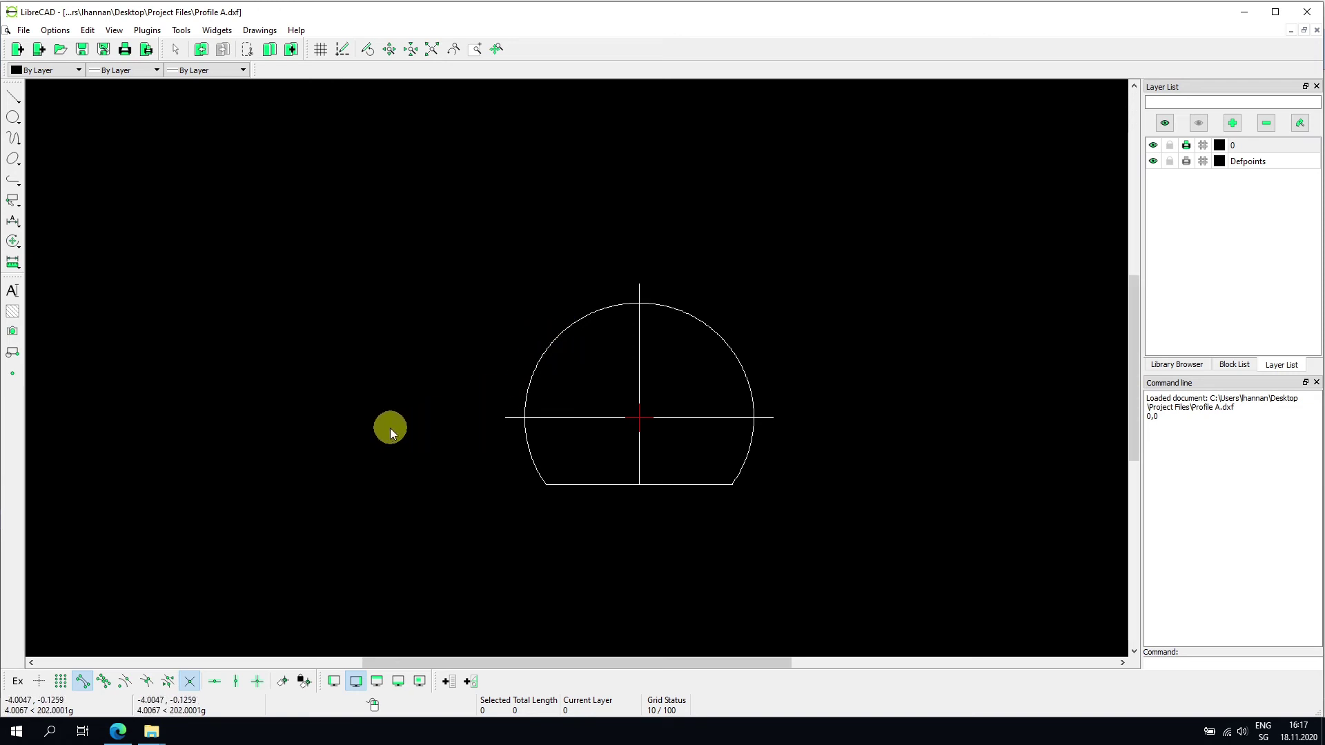
left_click(181, 31)
mouse_move(218, 148)
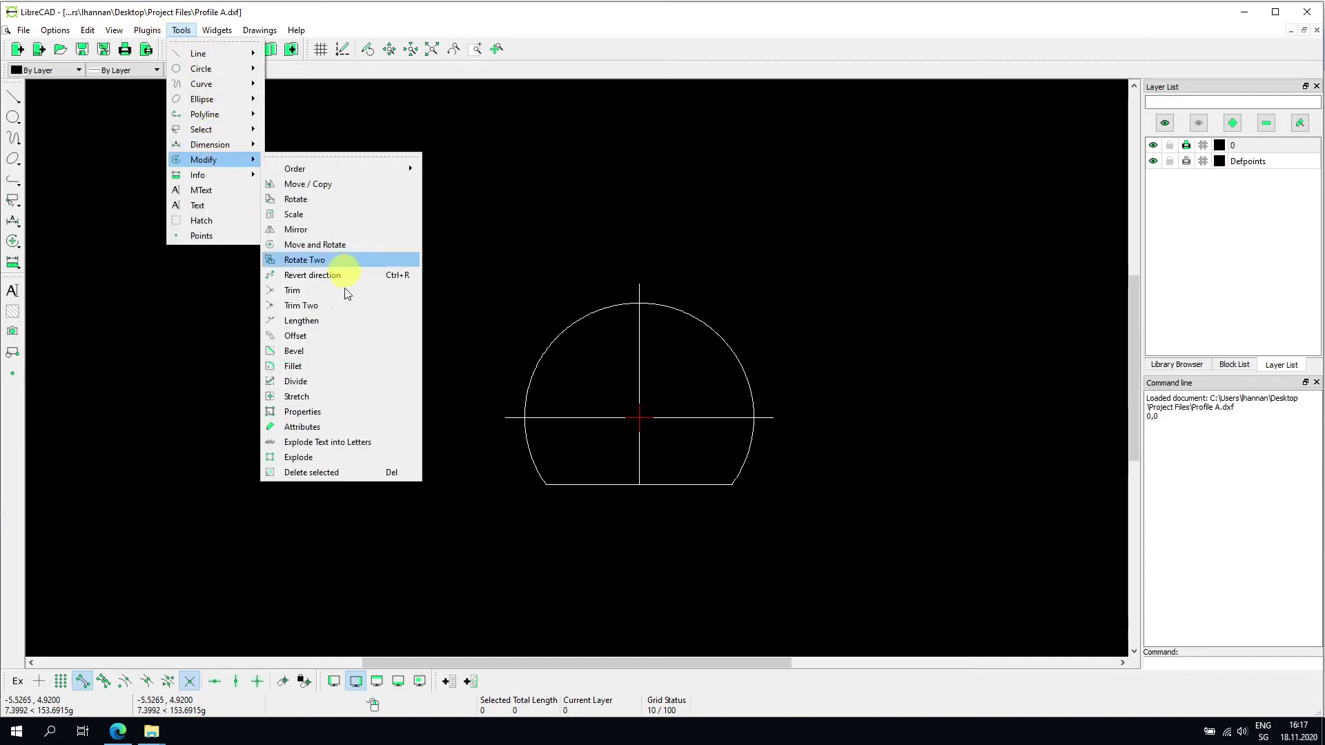
left_click(319, 382)
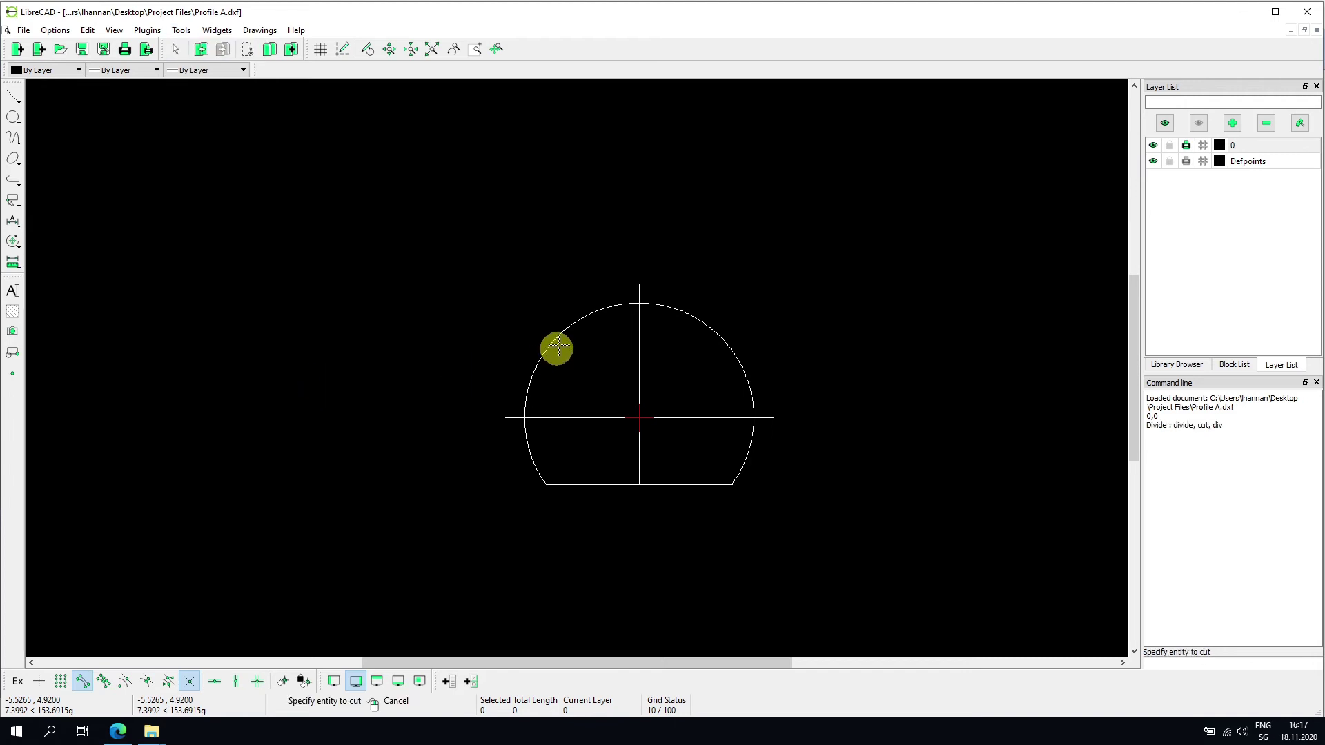
left_click(569, 325)
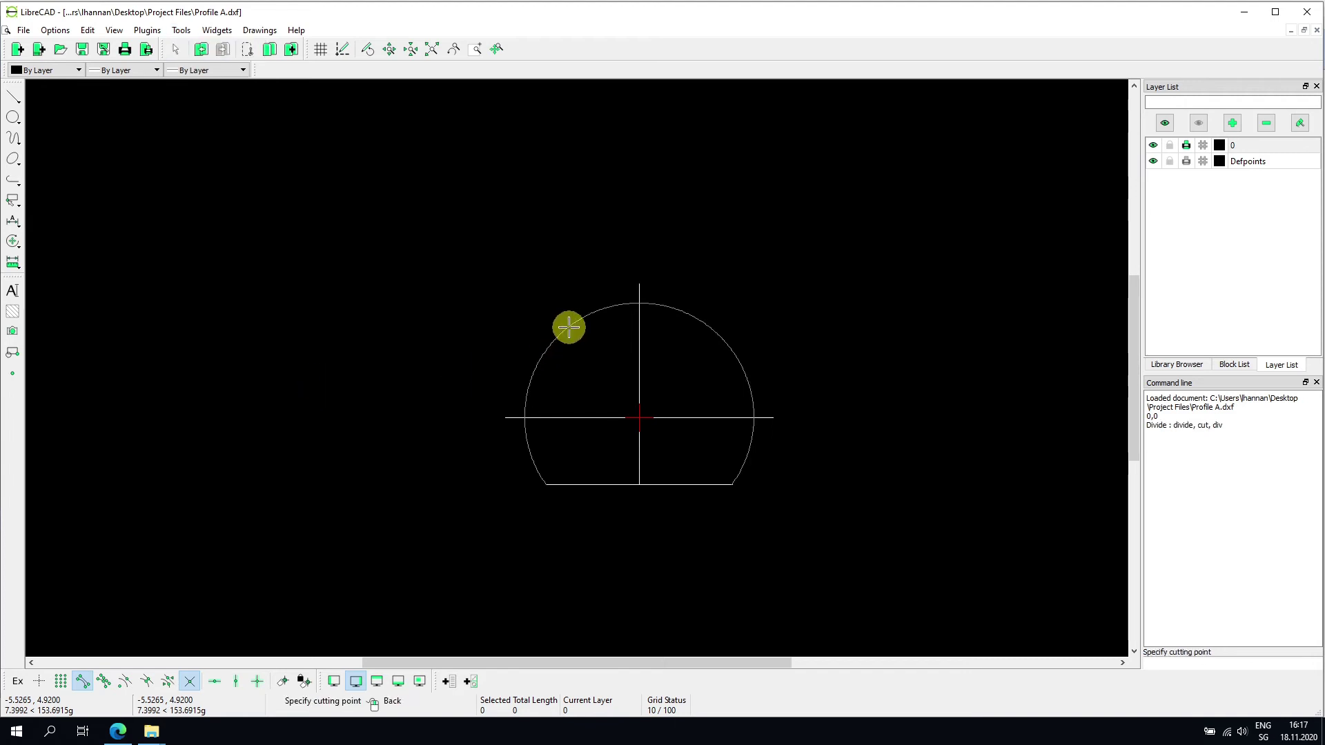
left_click(638, 304)
right_click(603, 369)
left_click(582, 328)
key("Escape")
left_click(690, 319)
key("Escape")
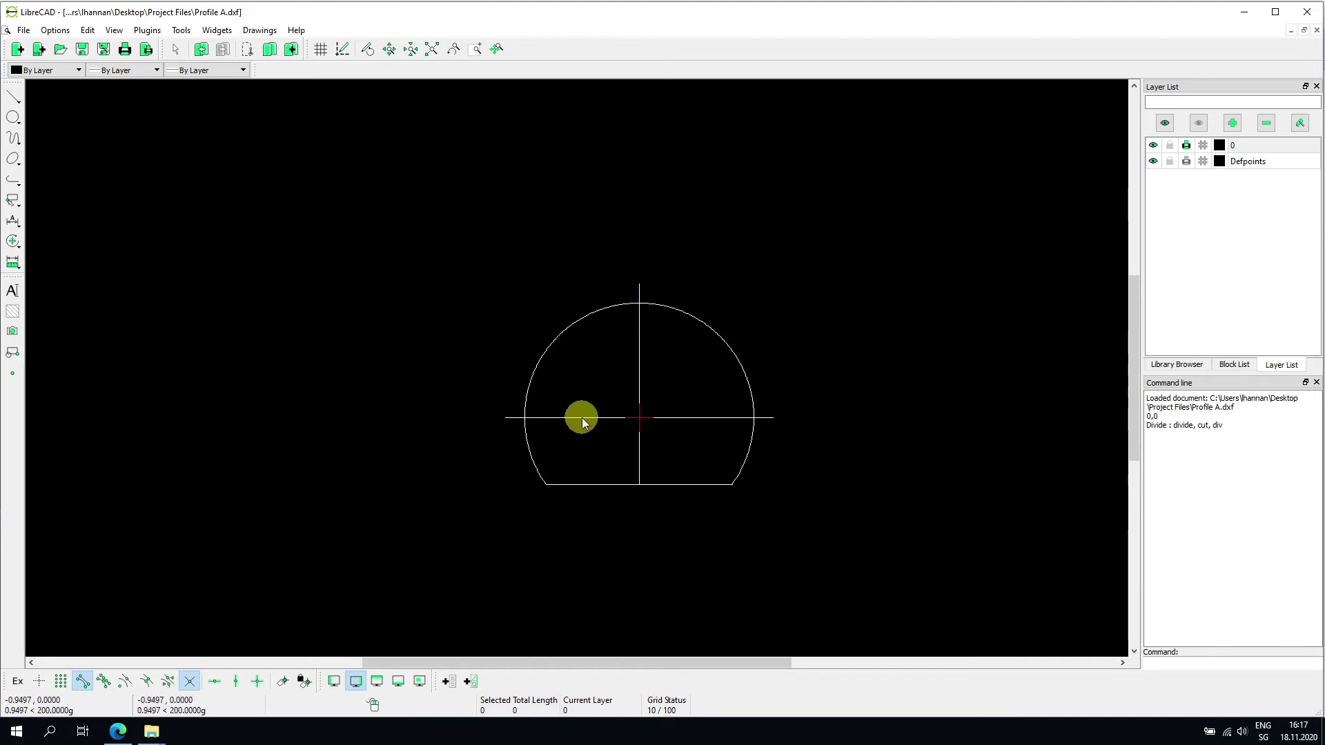
Step: Delete the vertical centre line and both horizontal centre lines inside the profile
left_click(582, 416)
key("Delete")
left_click(638, 359)
key("Delete")
left_click(687, 418)
key("Delete")
Step: Examine the remaining profile elements by selecting the floor line and each arc half individually
left_click(630, 484)
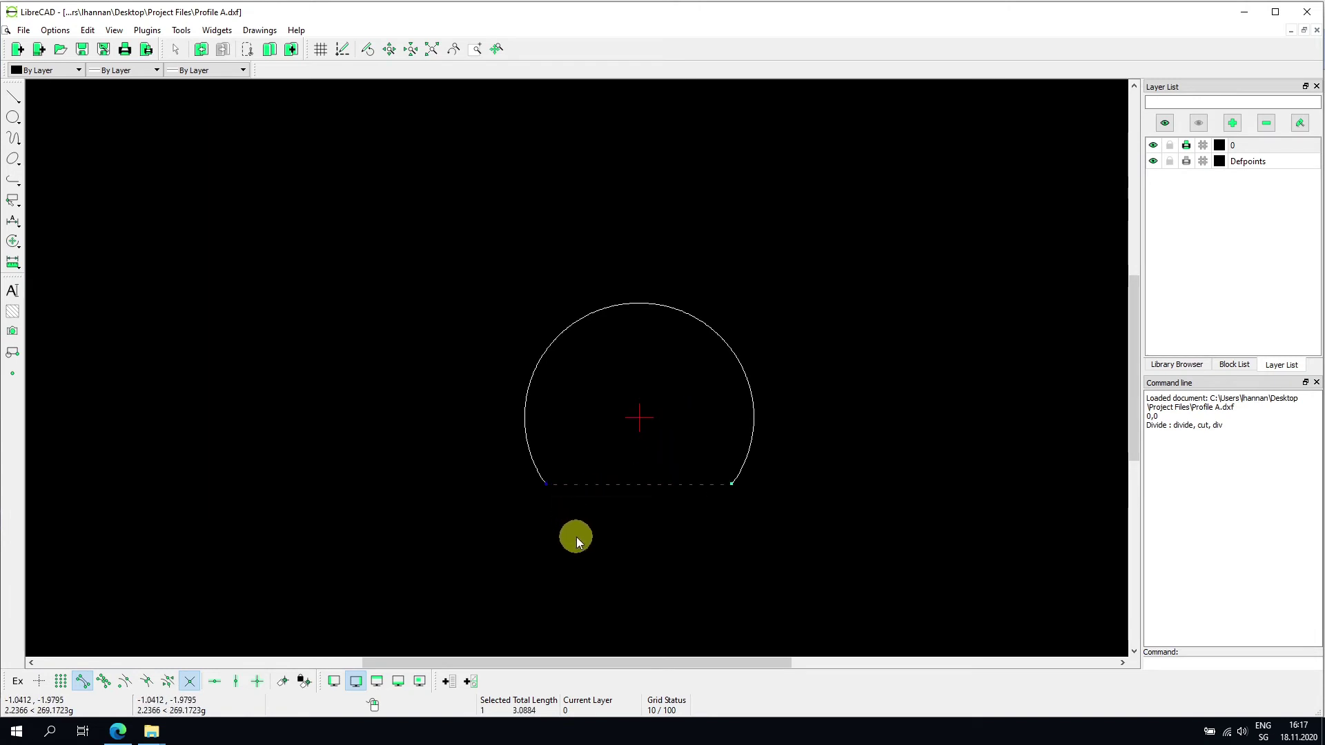
left_click(516, 372)
left_click(362, 405)
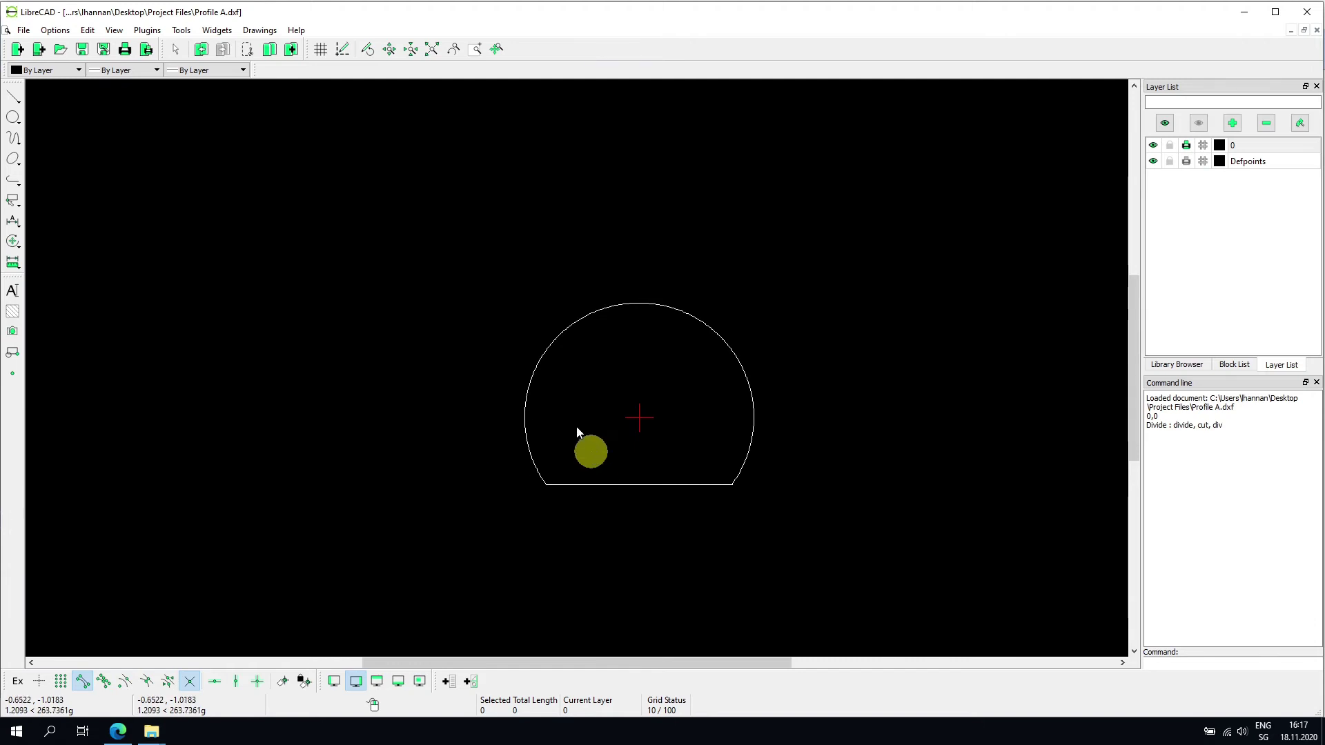
left_click(733, 343)
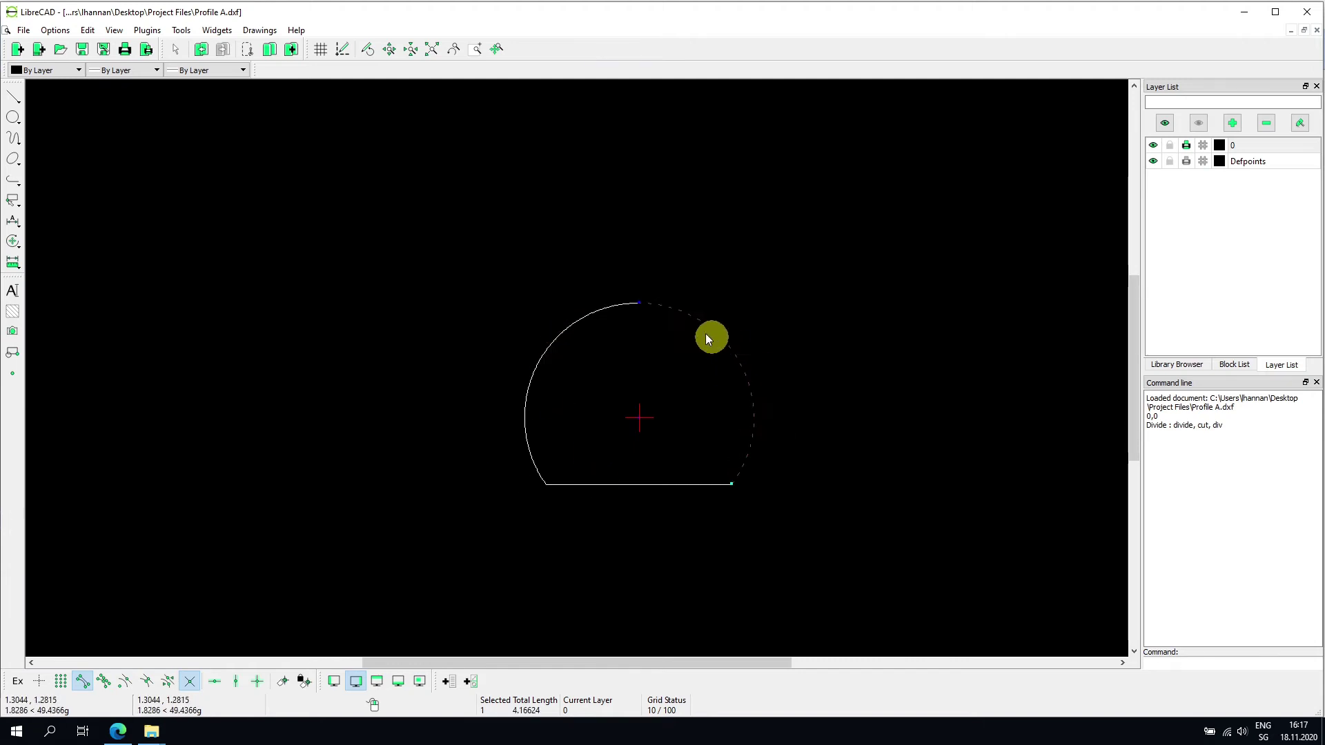
left_click(561, 334)
left_click(581, 519)
left_click(522, 371)
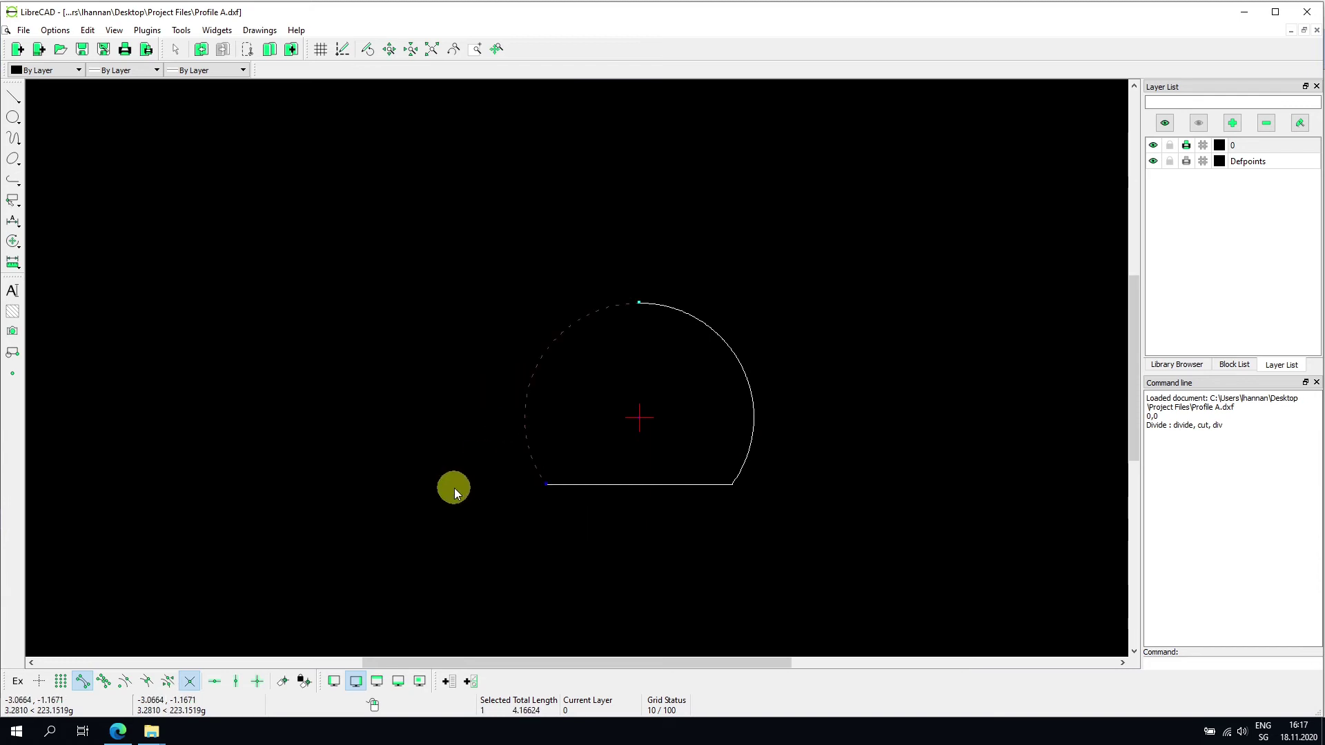
left_click(741, 353)
Step: Create a single polyline from the profile's two arc halves and floor line
left_click_drag(467, 218, 827, 557)
left_click(182, 31)
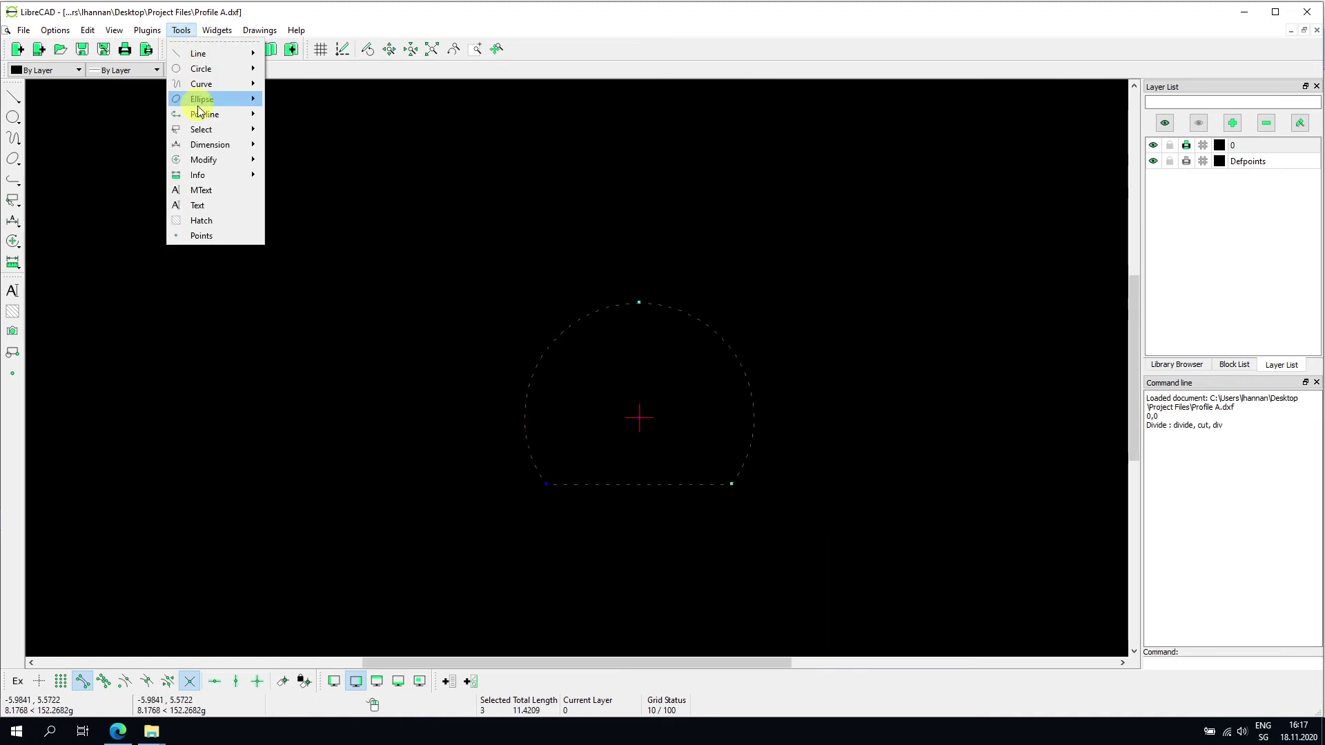
mouse_move(208, 144)
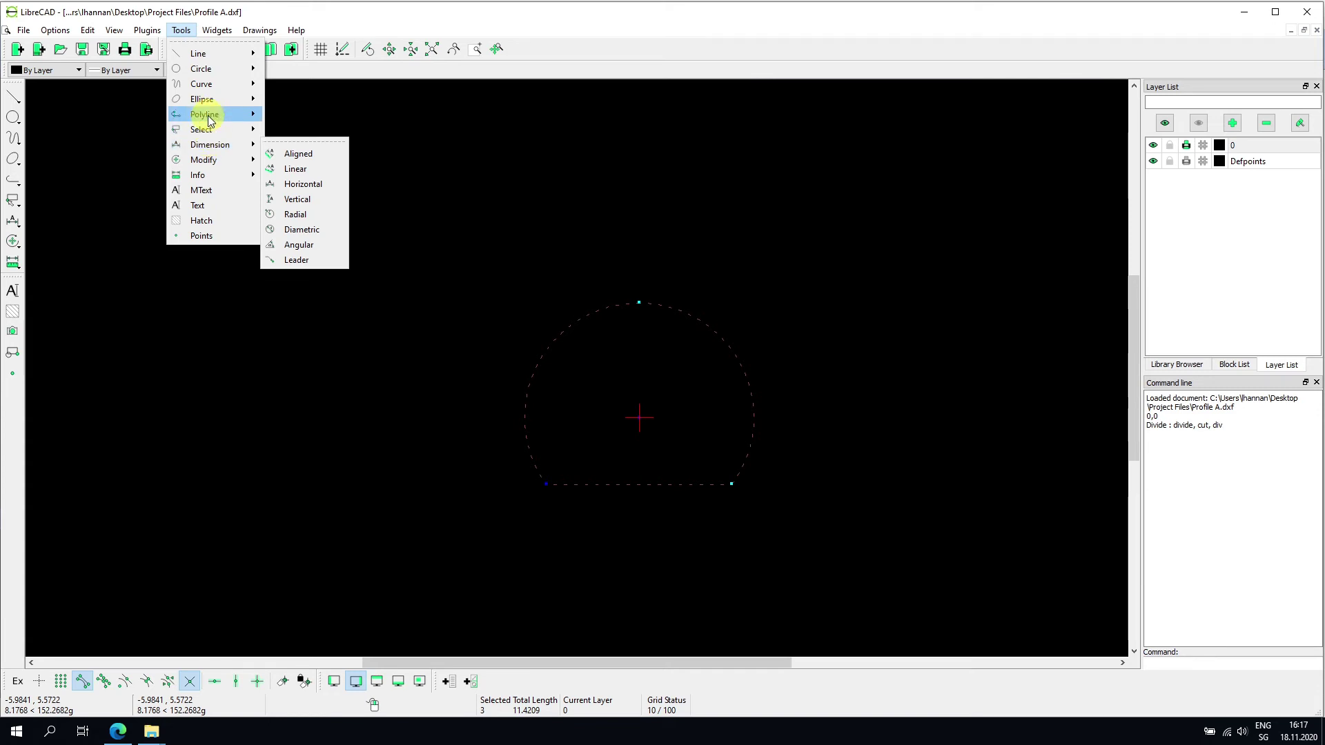
mouse_move(207, 115)
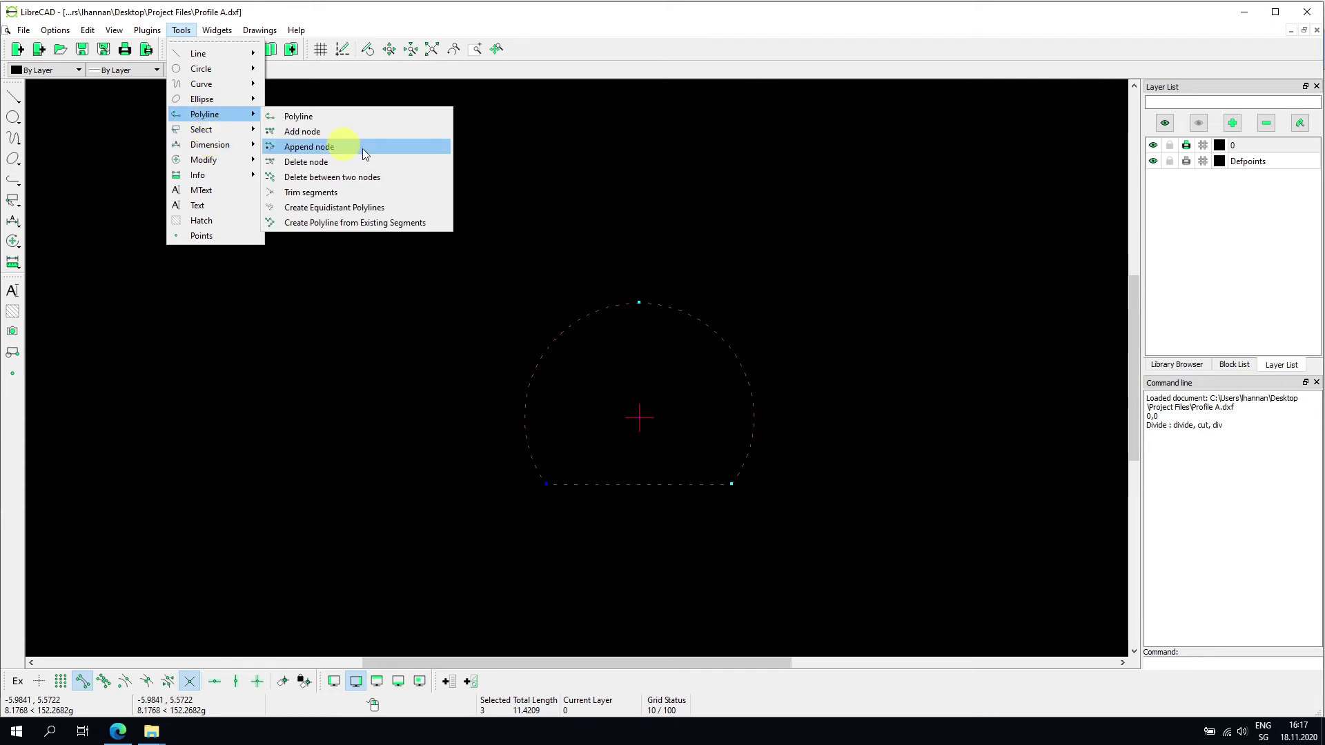
left_click(361, 219)
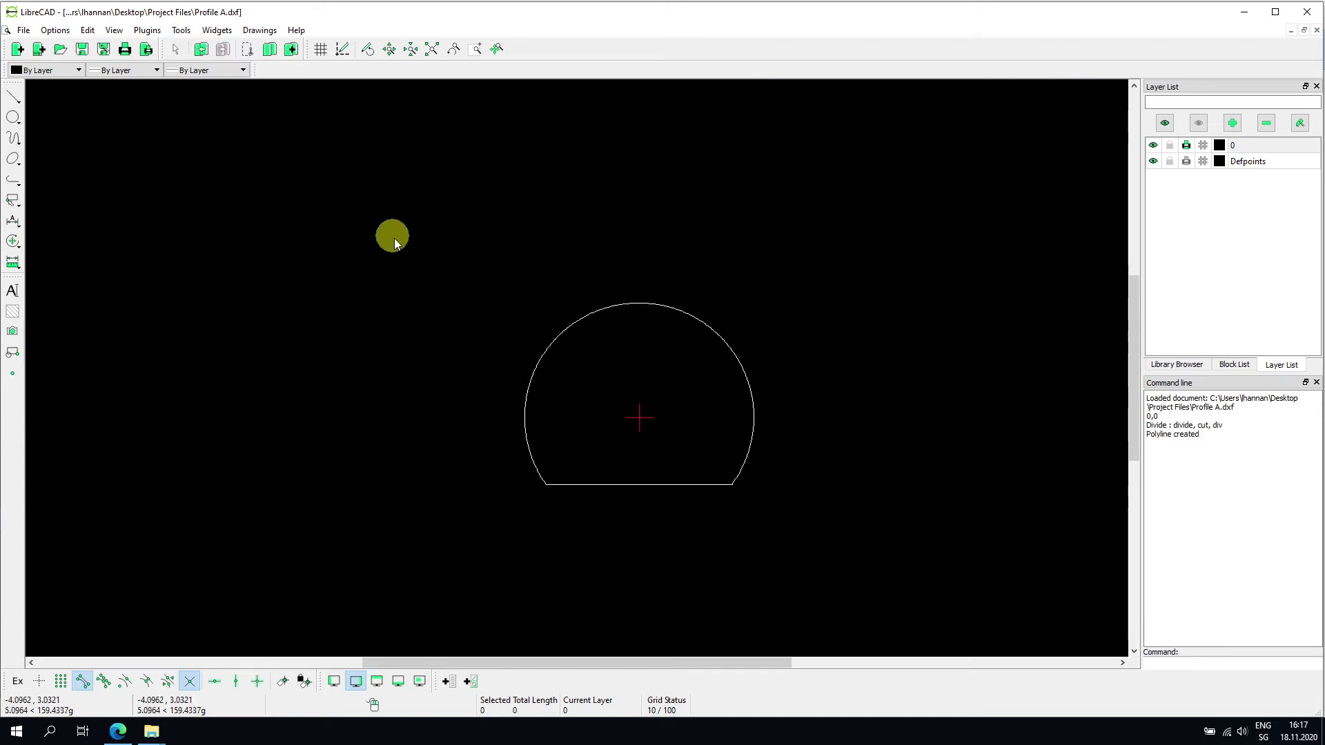
left_click(559, 339)
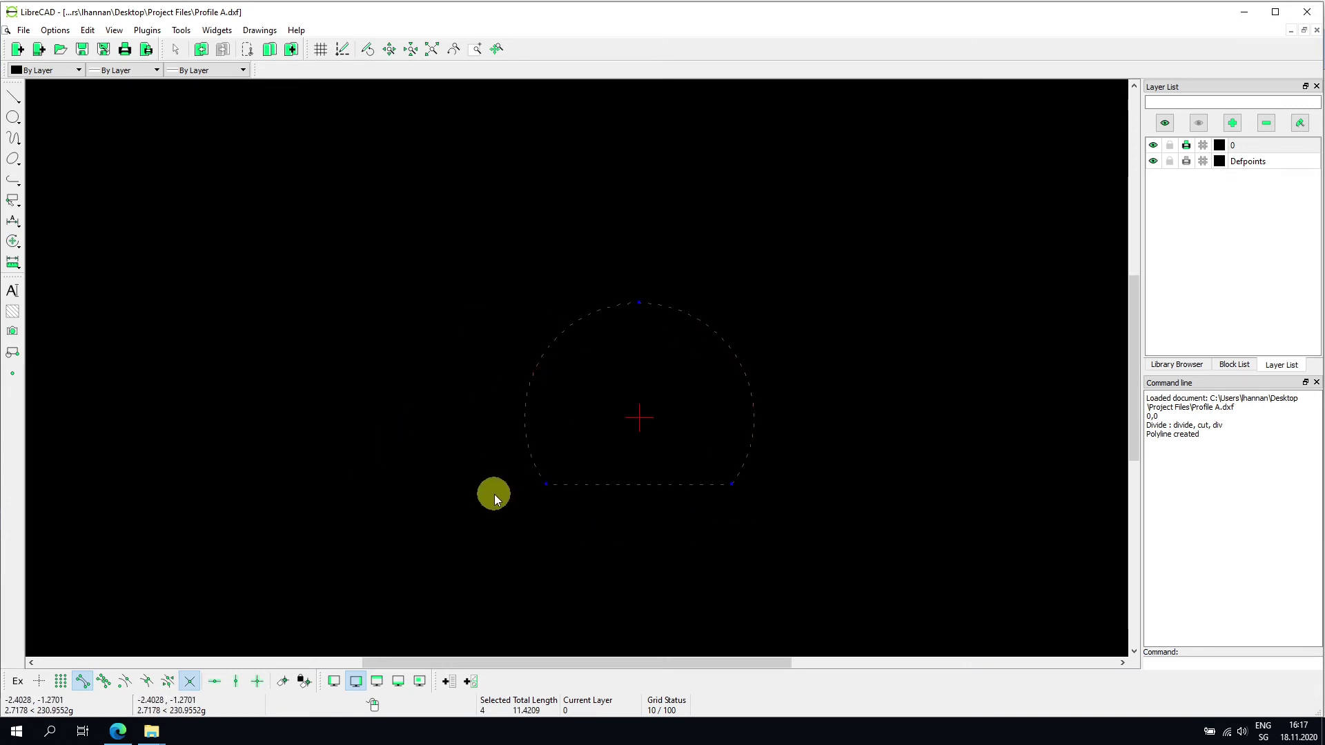
key("Escape")
Step: Save the drawing as Profile A1.dxf in the Project Files folder and close it
left_click(25, 31)
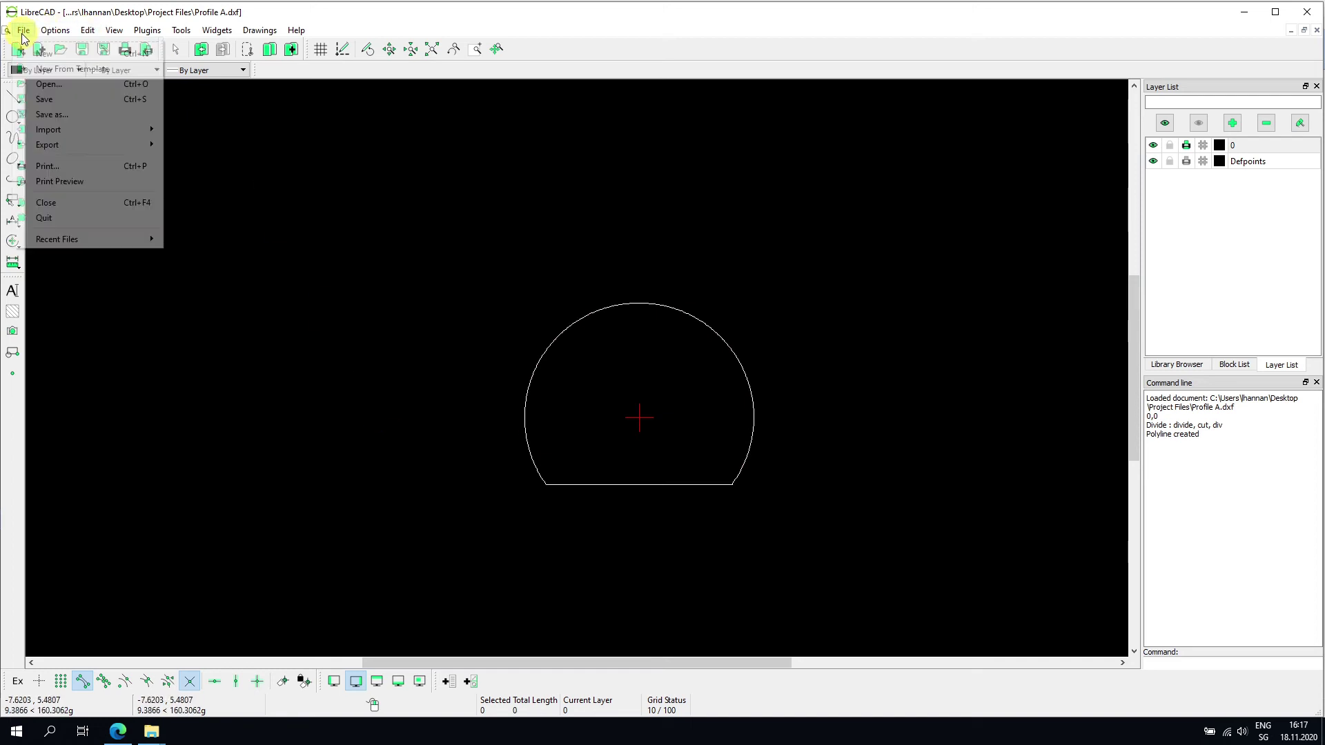
left_click(52, 114)
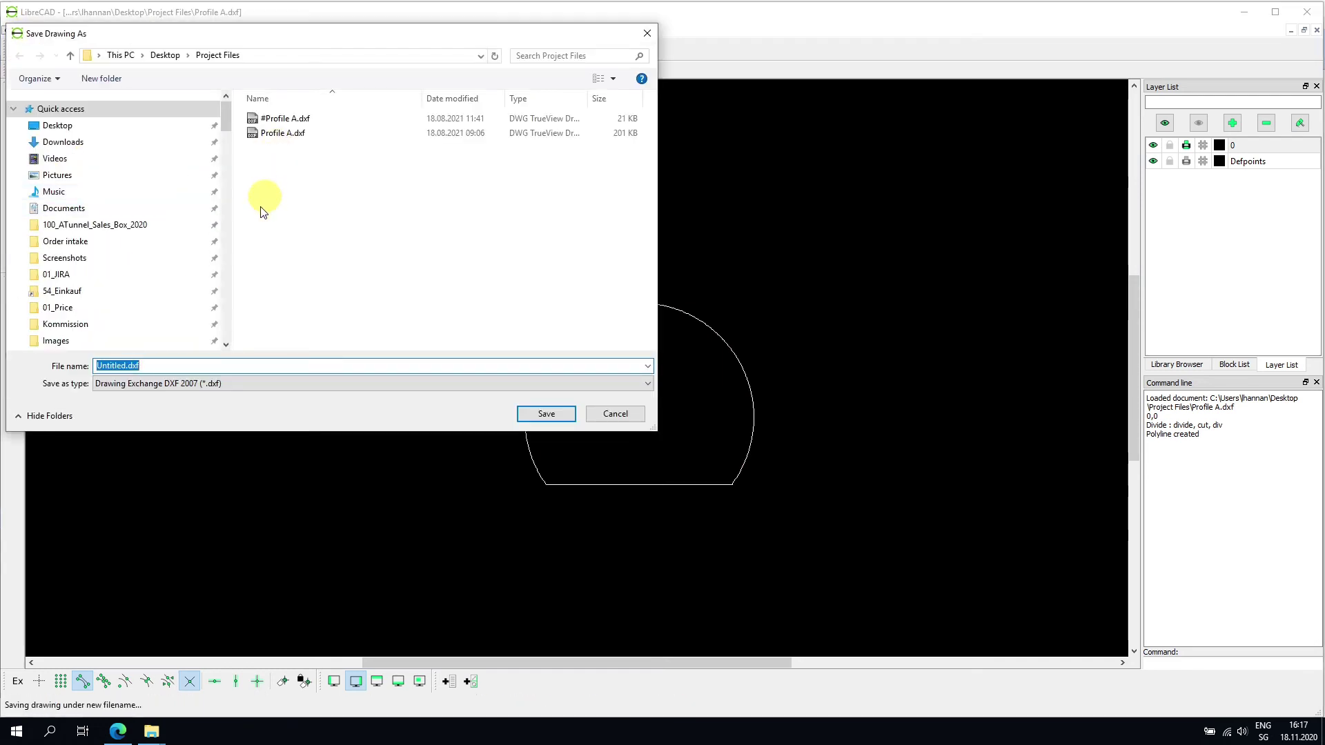
left_click(280, 136)
left_click(131, 368)
left_click(131, 367)
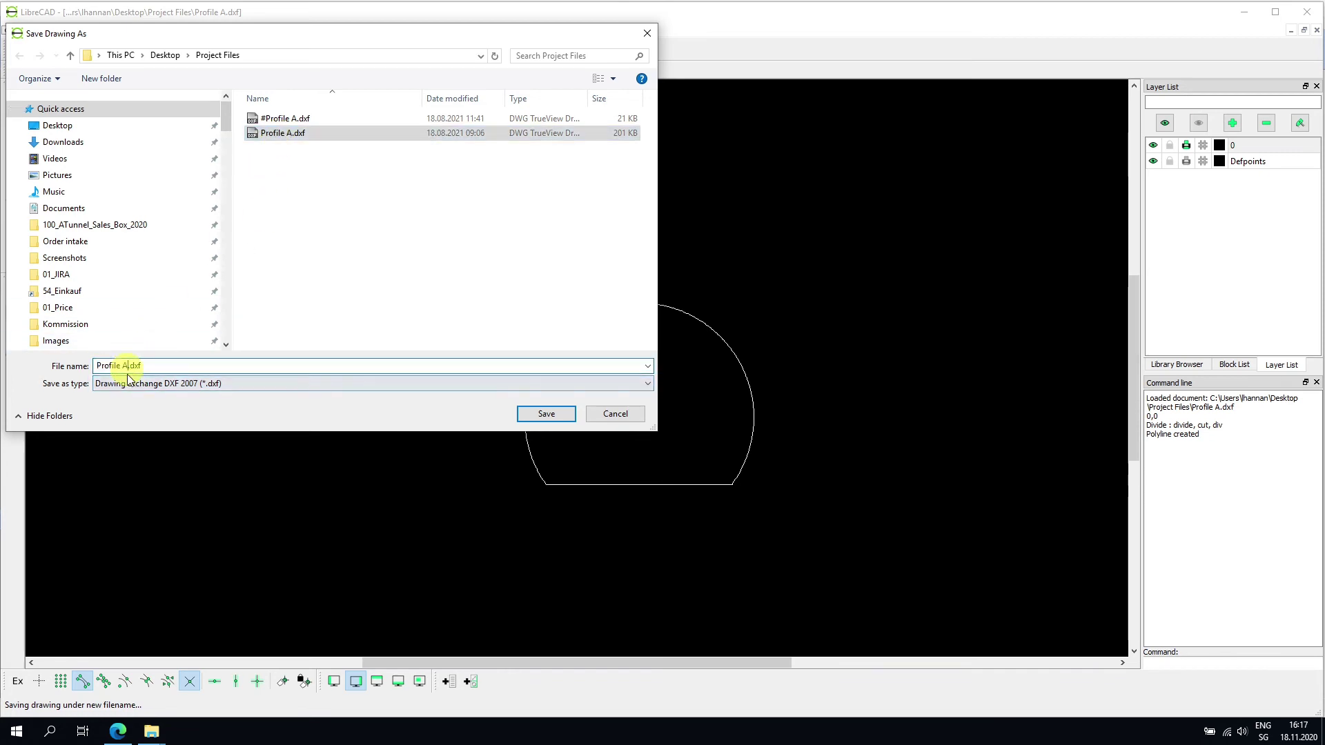
type("1")
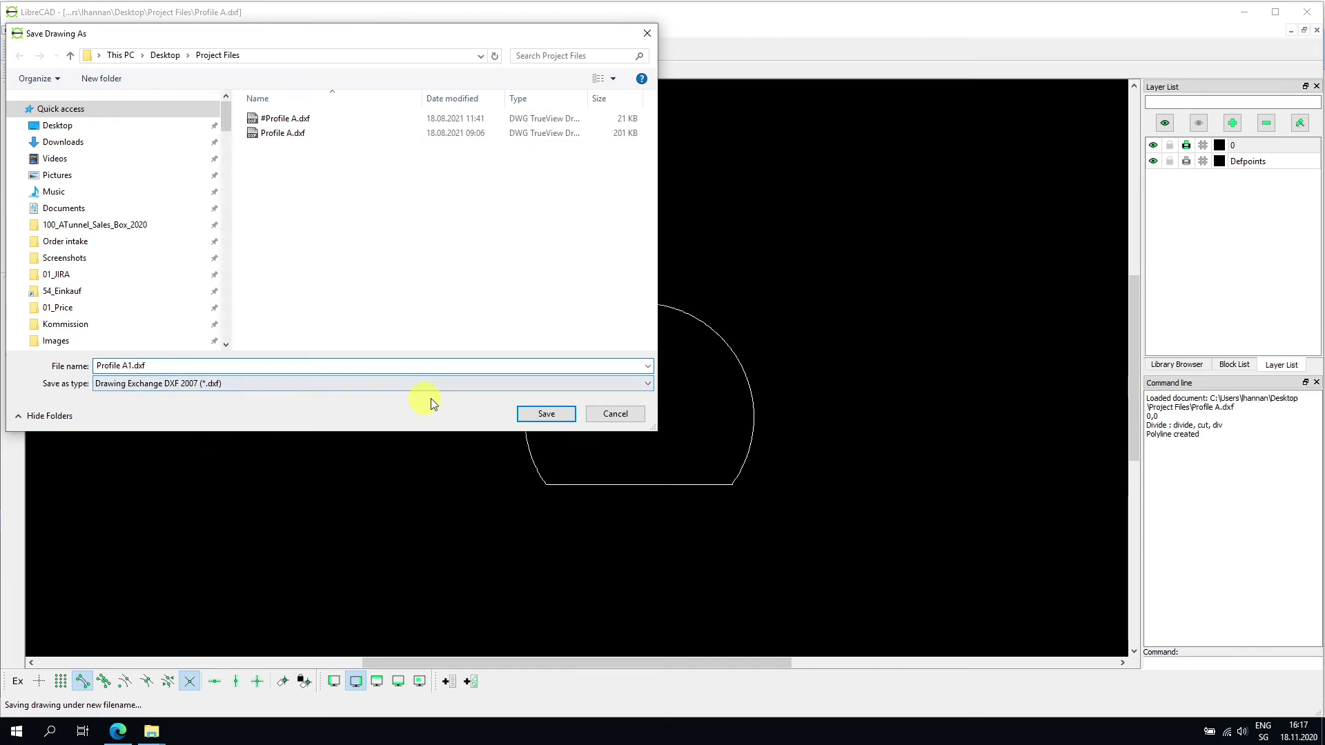
left_click(541, 416)
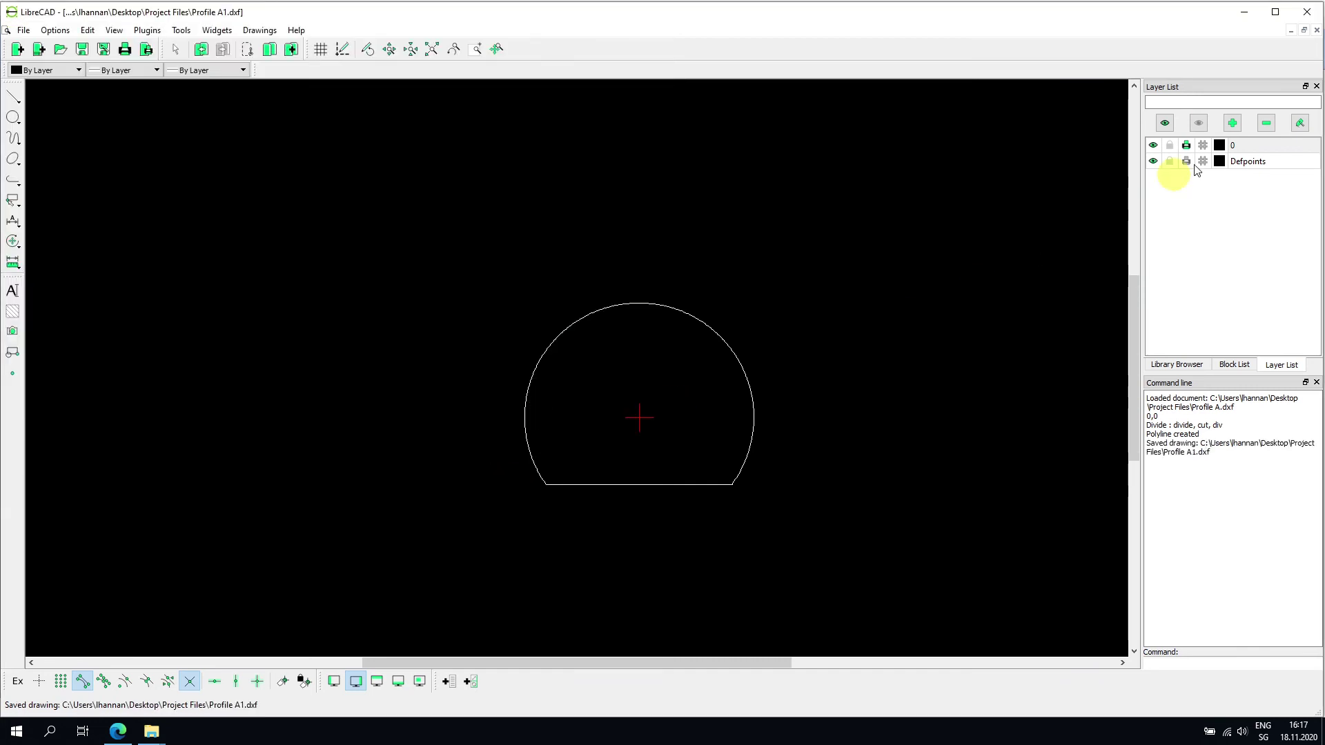
left_click(1316, 30)
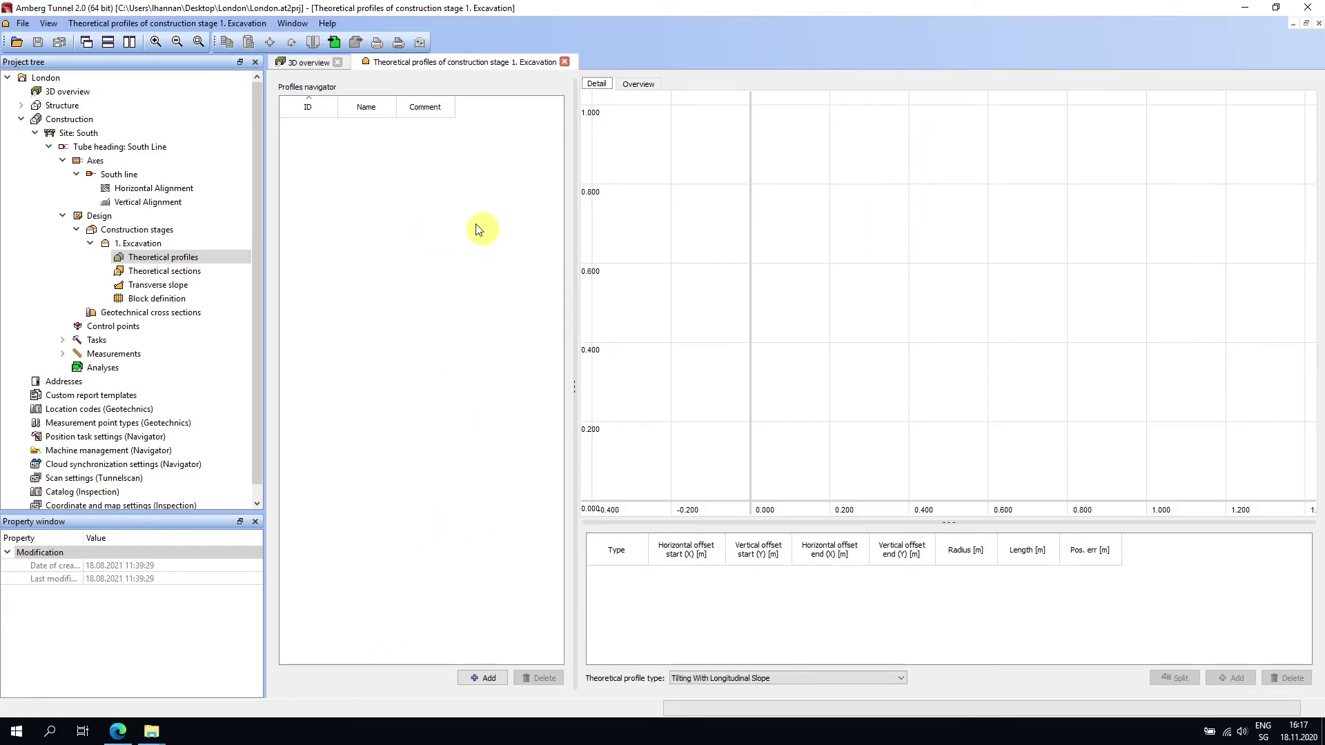
Step: In Amberg Tunnel, import Profile A1.dxf into the theoretical profiles of stage 1. Excavation and save
right_click(417, 193)
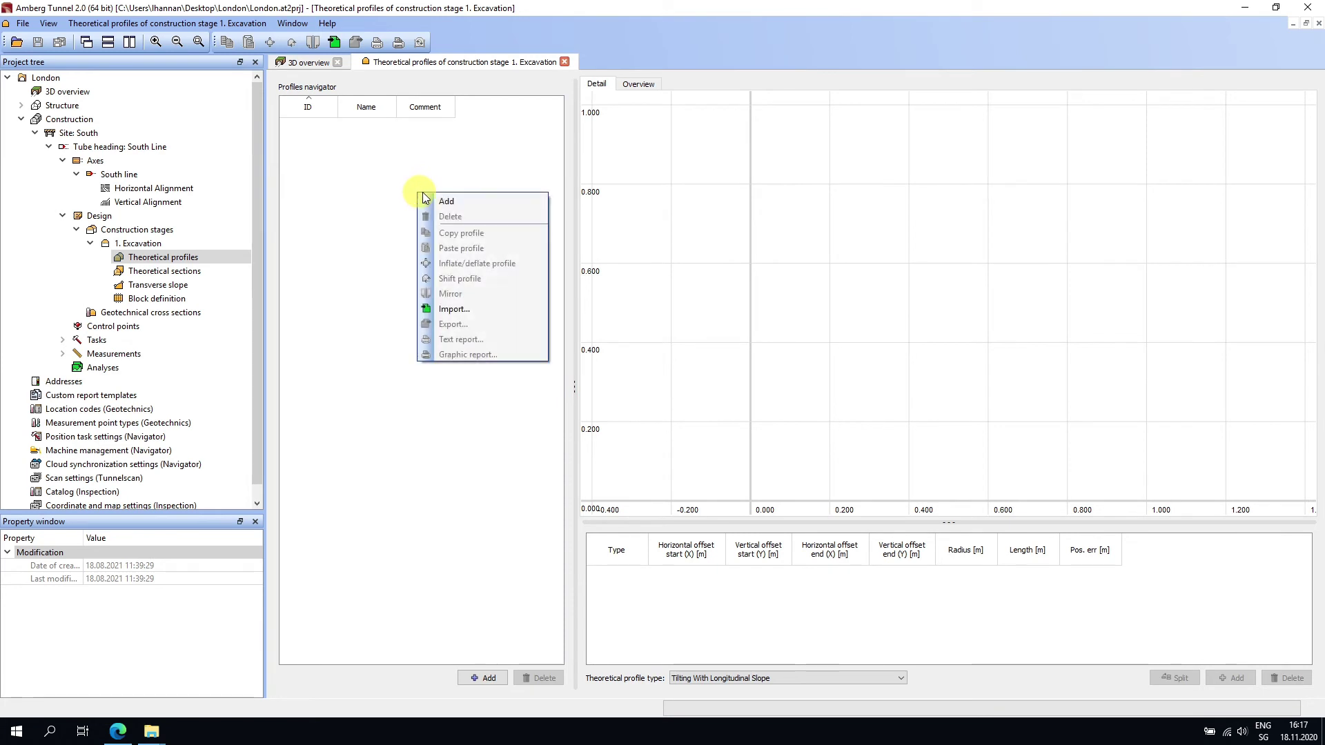
left_click(462, 314)
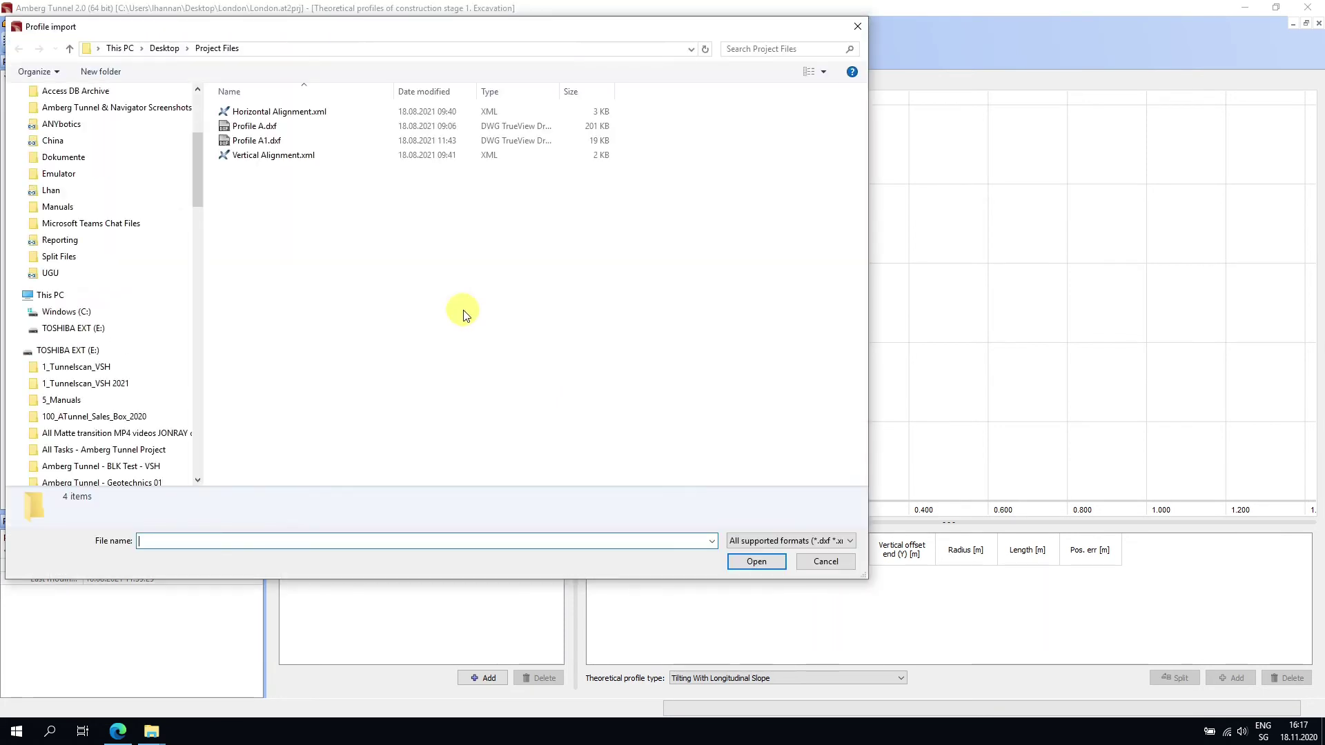
left_click(266, 141)
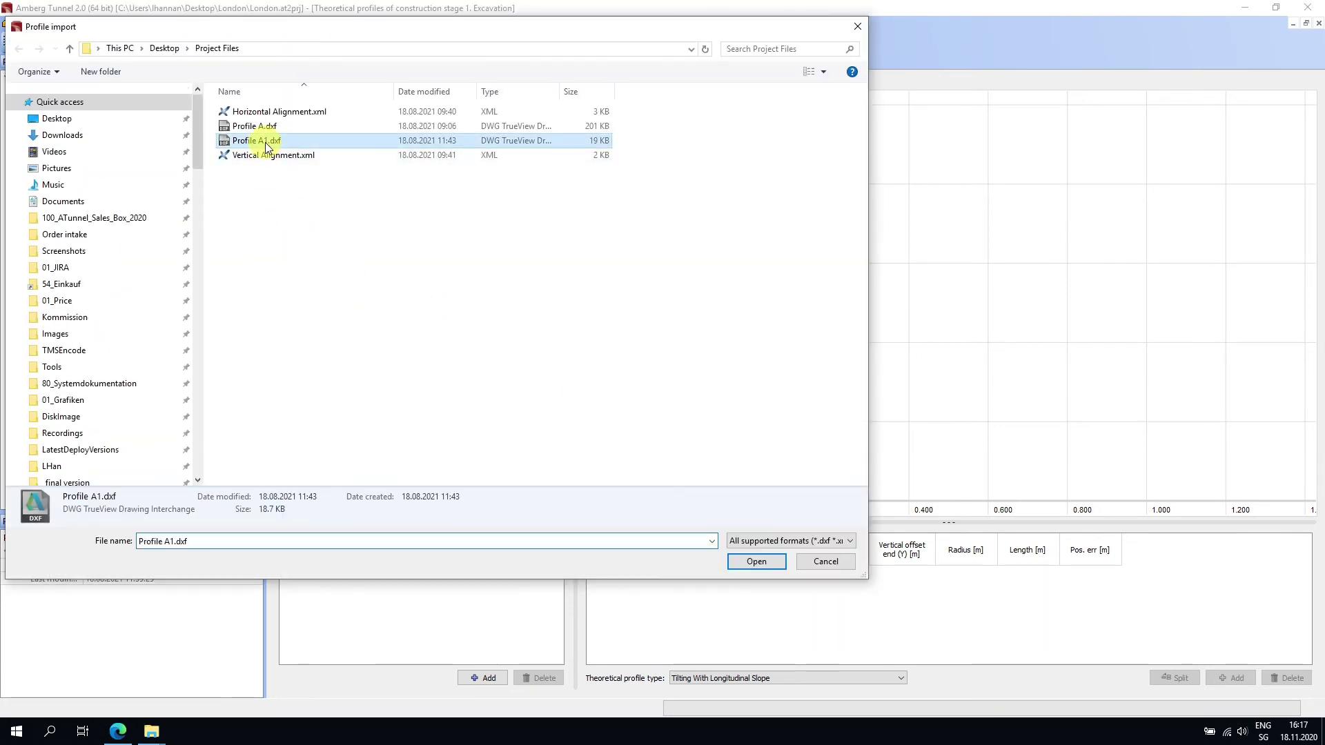
left_click(754, 562)
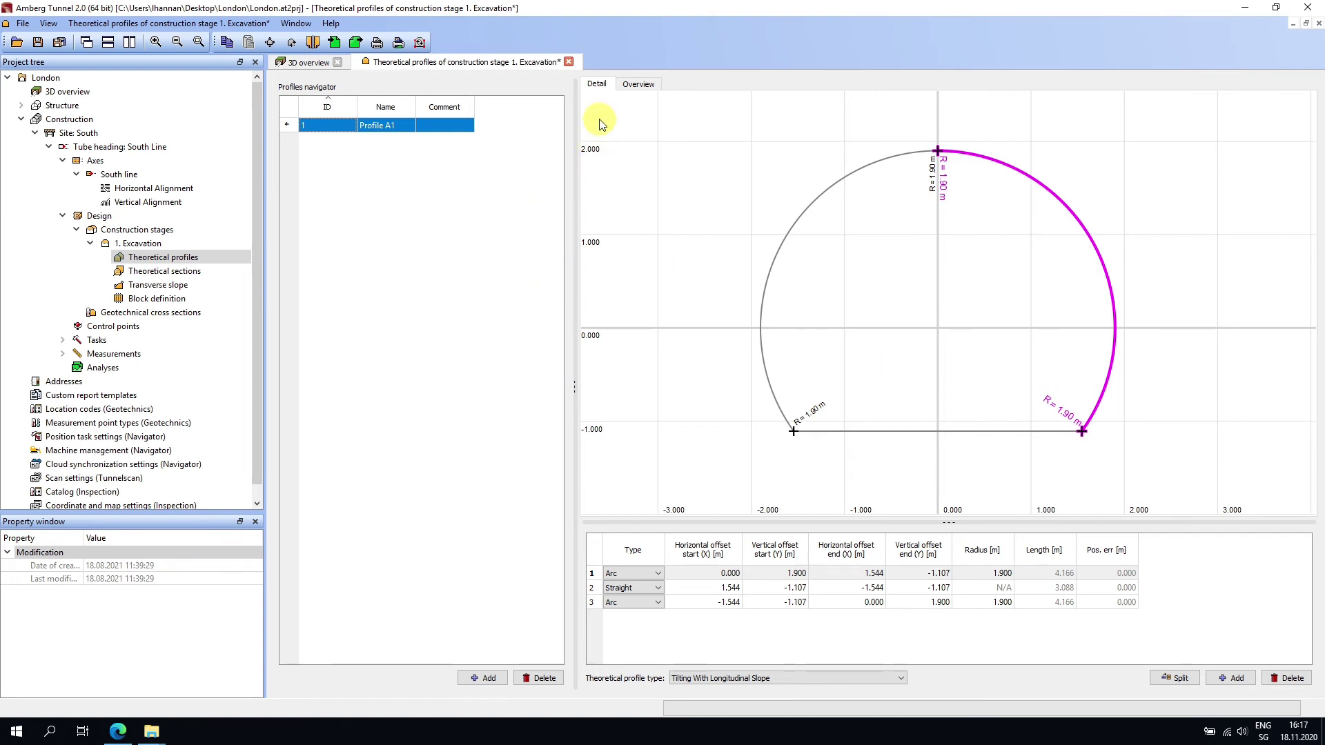
left_click(59, 42)
scroll(826, 350, "down", 1)
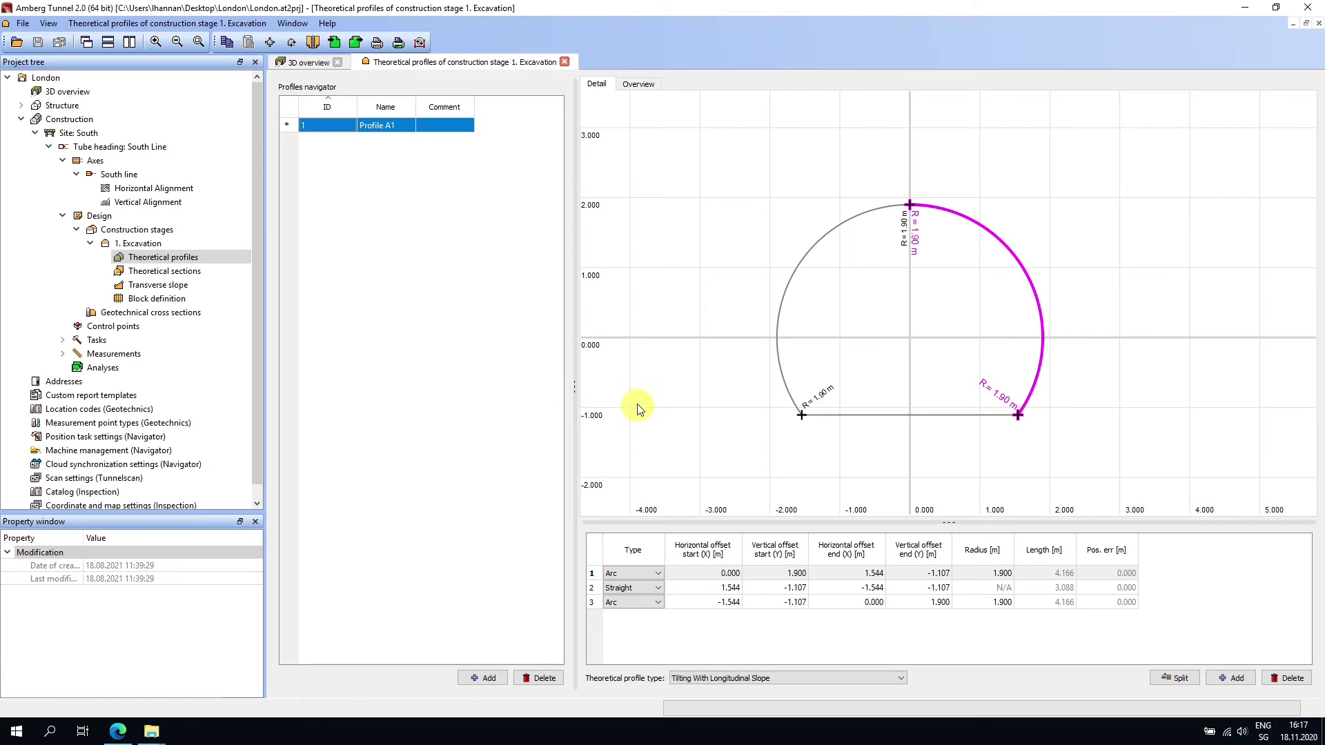
Step: Duplicate theoretical profile Profile A1 in the profiles list and rename the copy as Profile A2
right_click(383, 127)
left_click(428, 168)
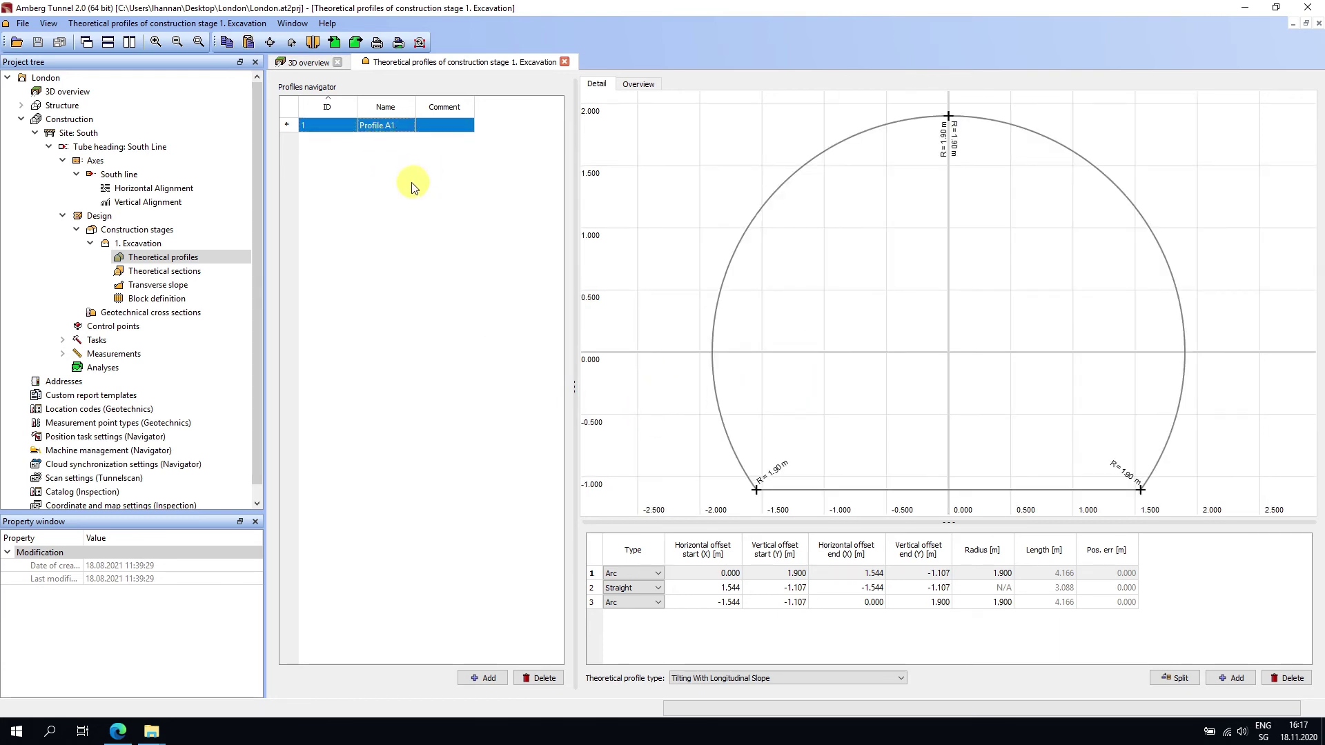
right_click(408, 182)
left_click(452, 238)
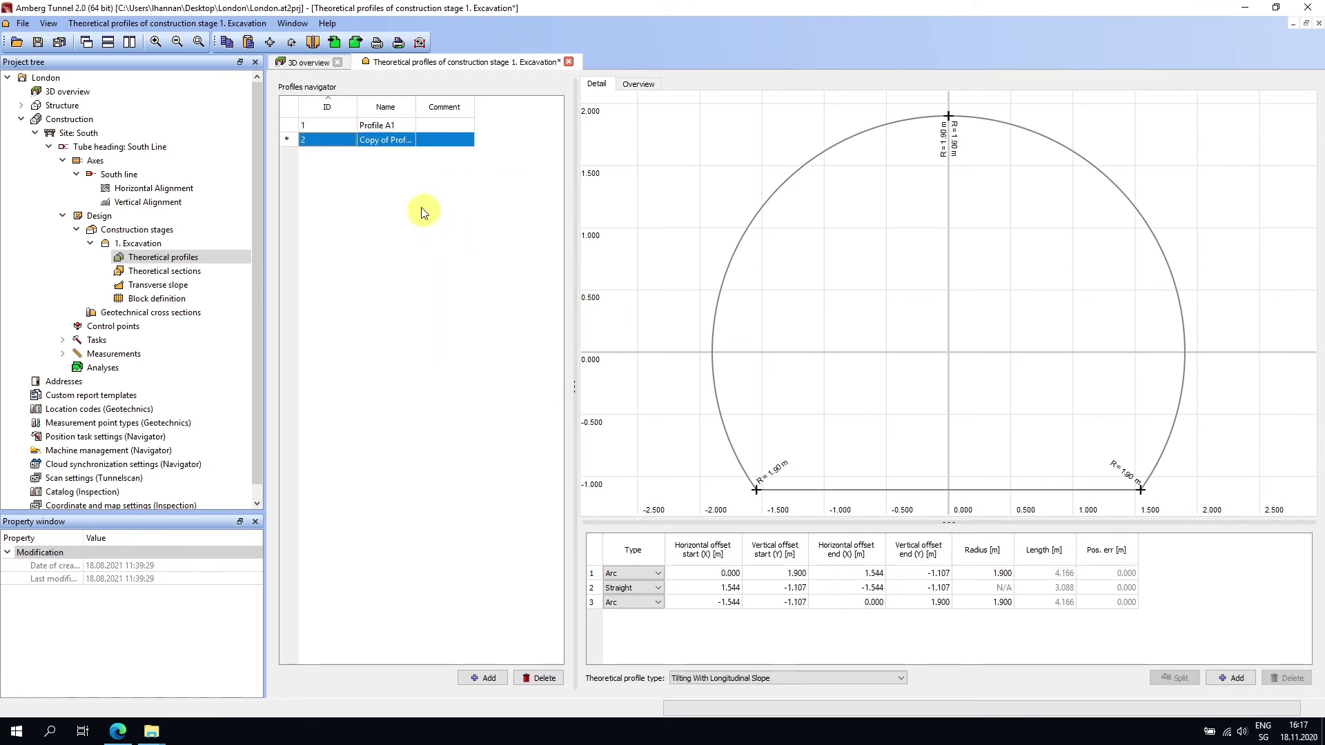
left_click(389, 140)
left_click(390, 140)
type("Profile A")
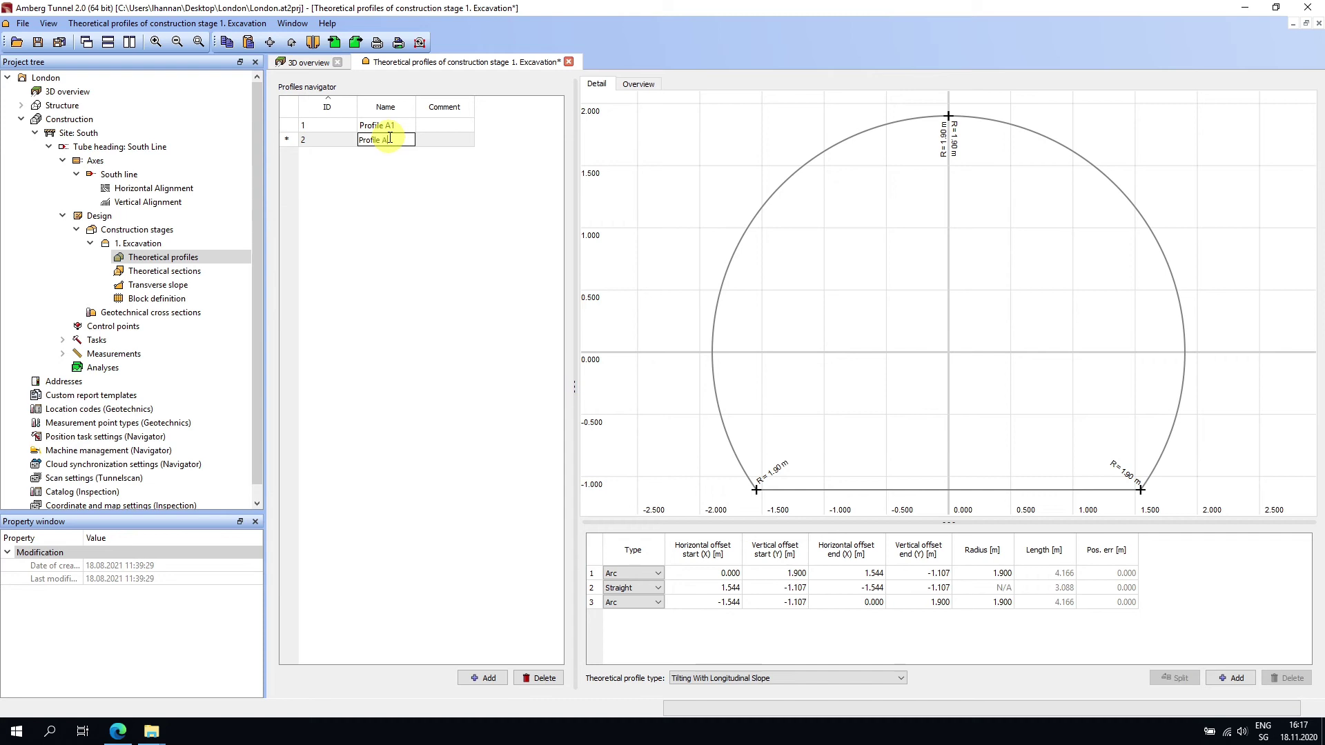
key("Return")
Step: Inflate Profile A2 by 1 m
scroll(689, 268, "down", 2)
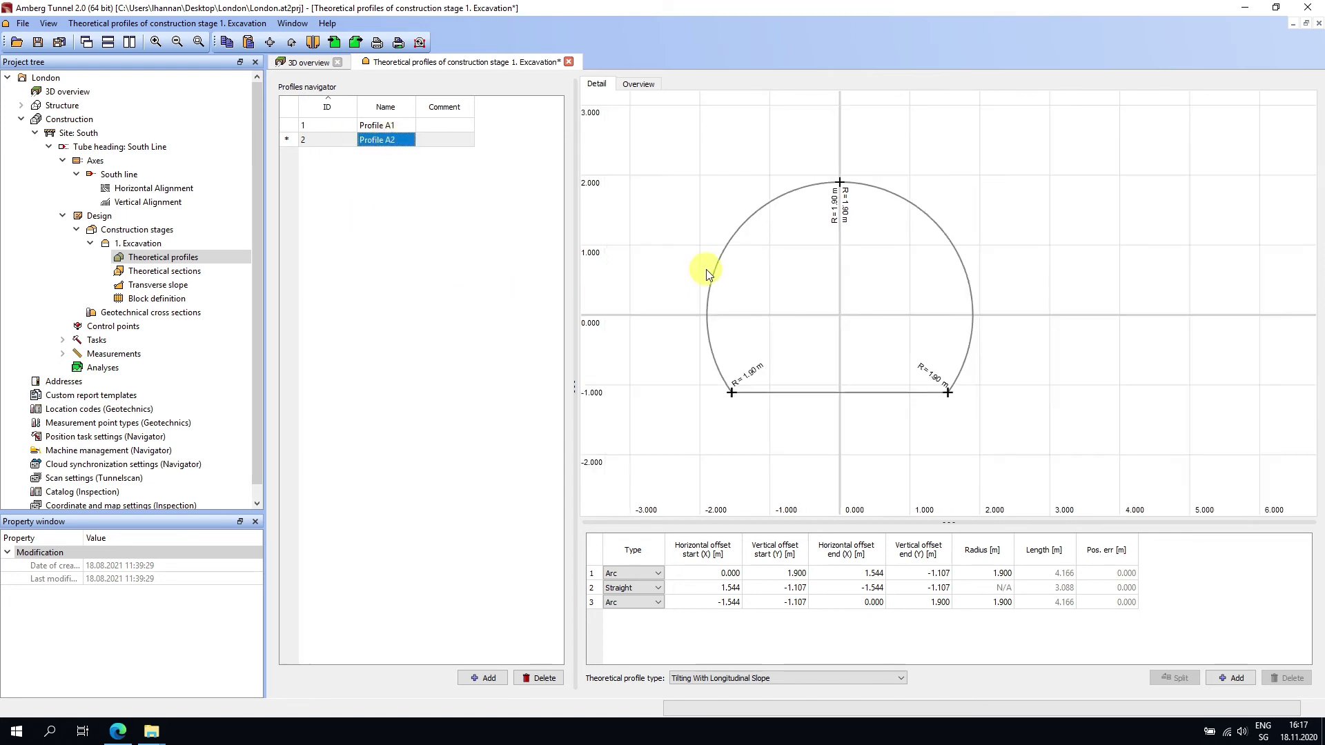
middle_click_drag(725, 287, 752, 295)
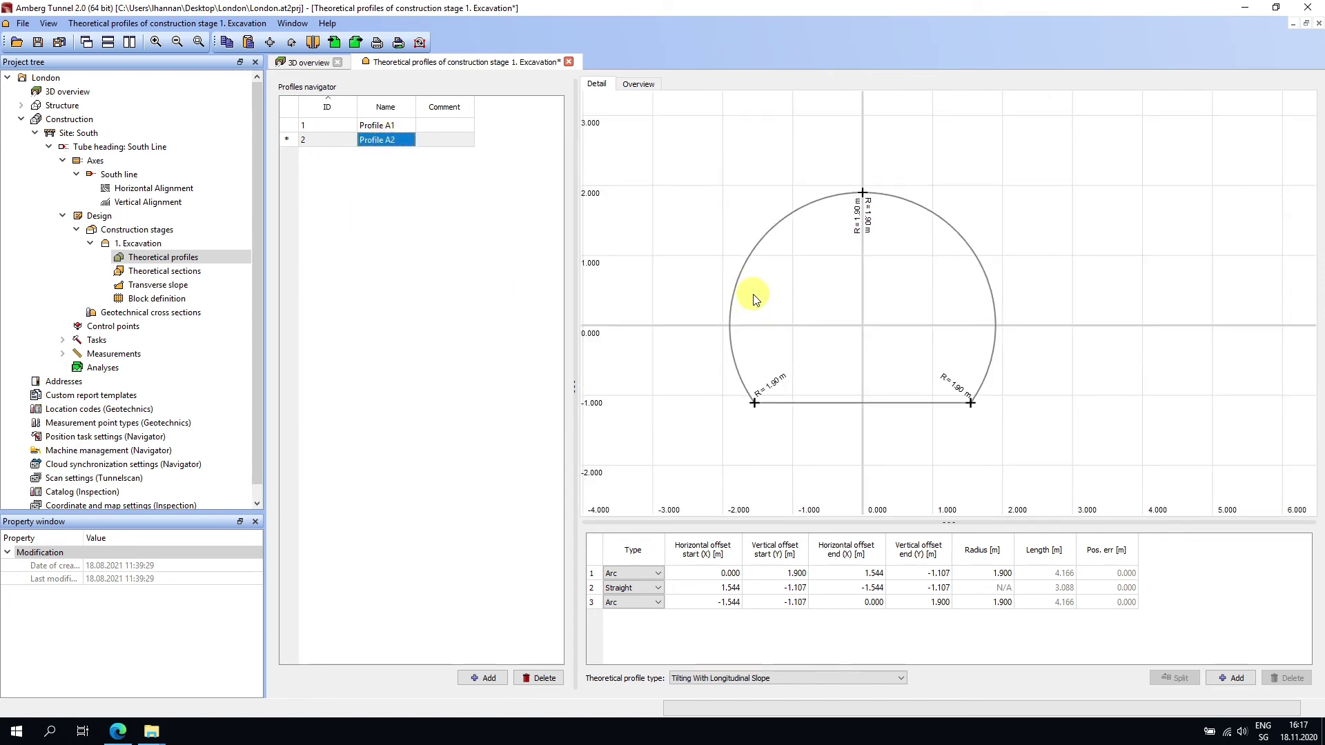
right_click(713, 225)
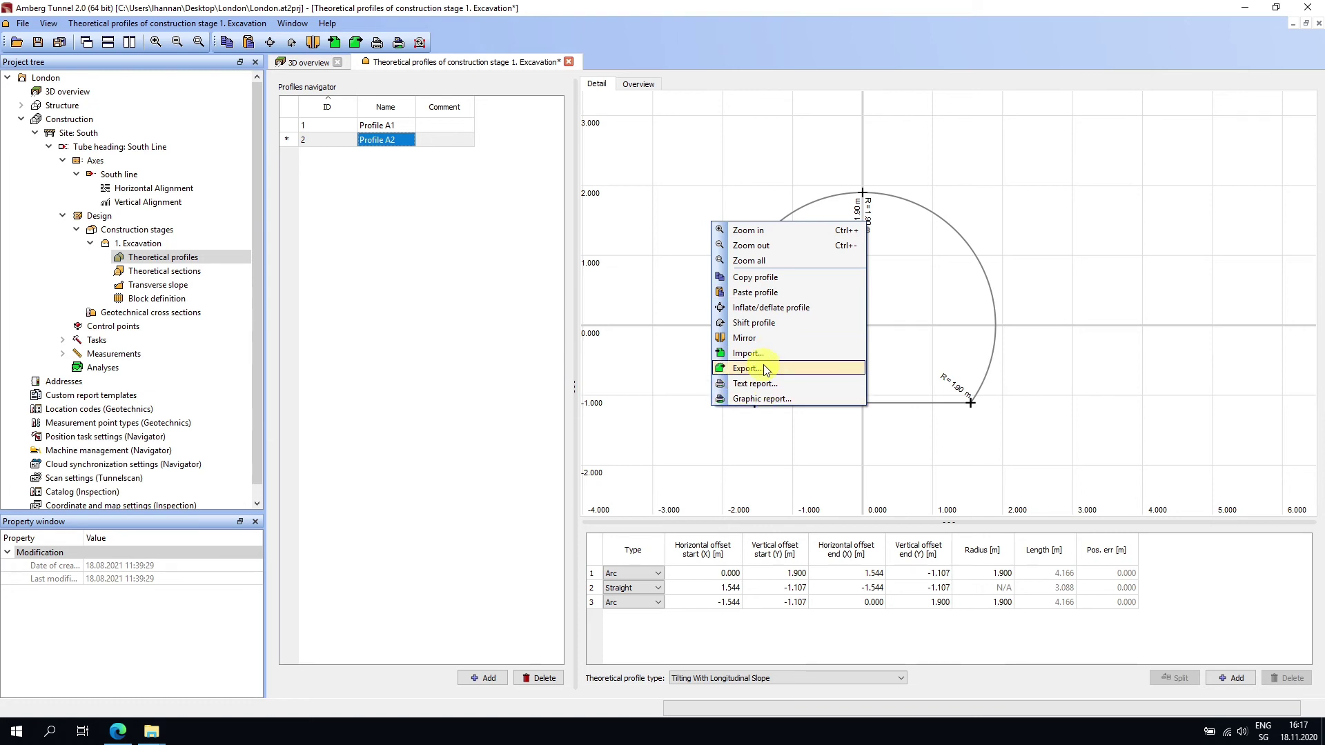
left_click(767, 308)
type("1")
left_click(725, 377)
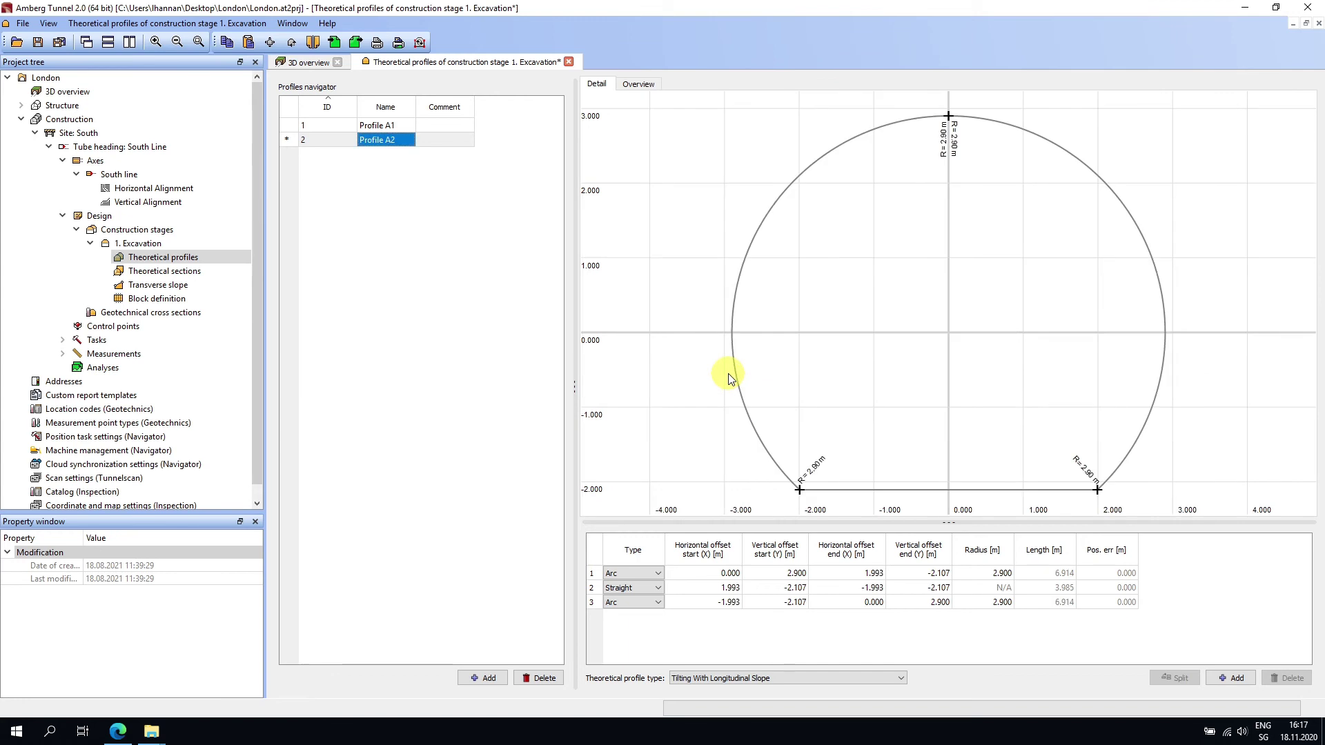
scroll(732, 373, "down", 4)
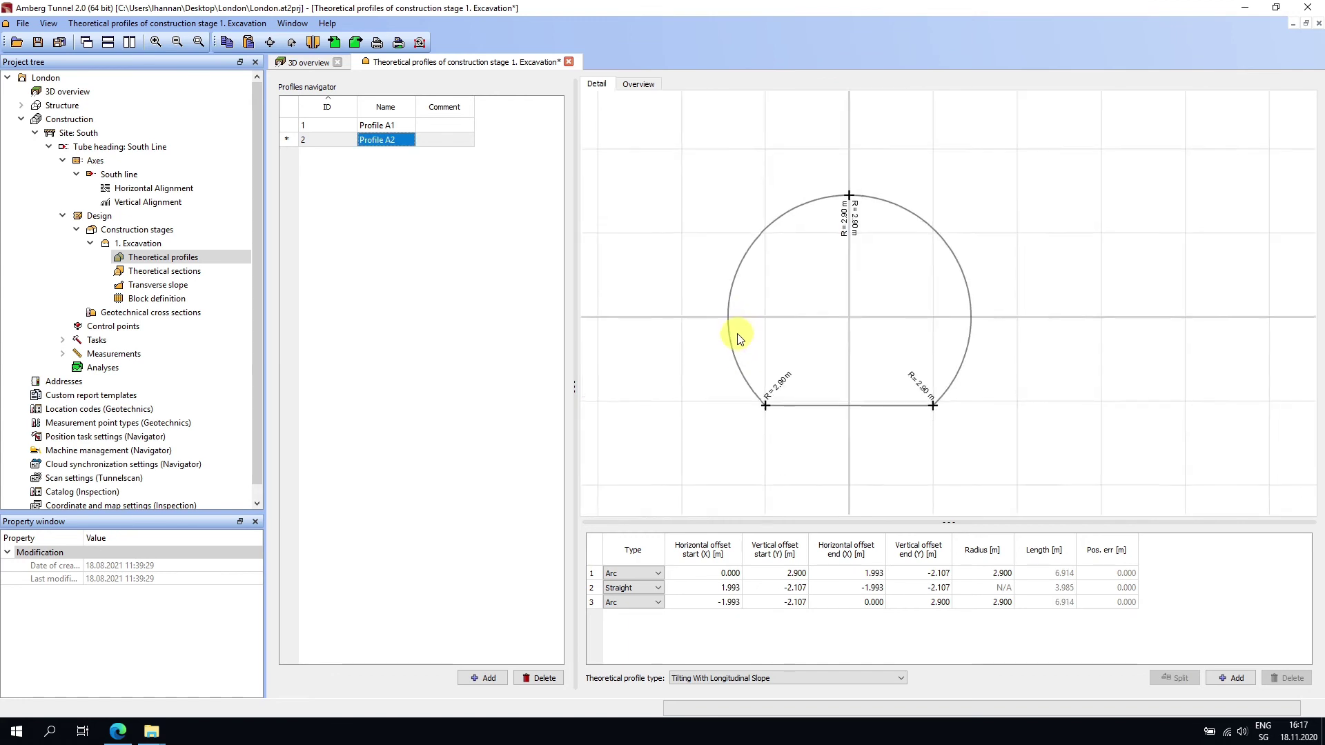
right_click(708, 287)
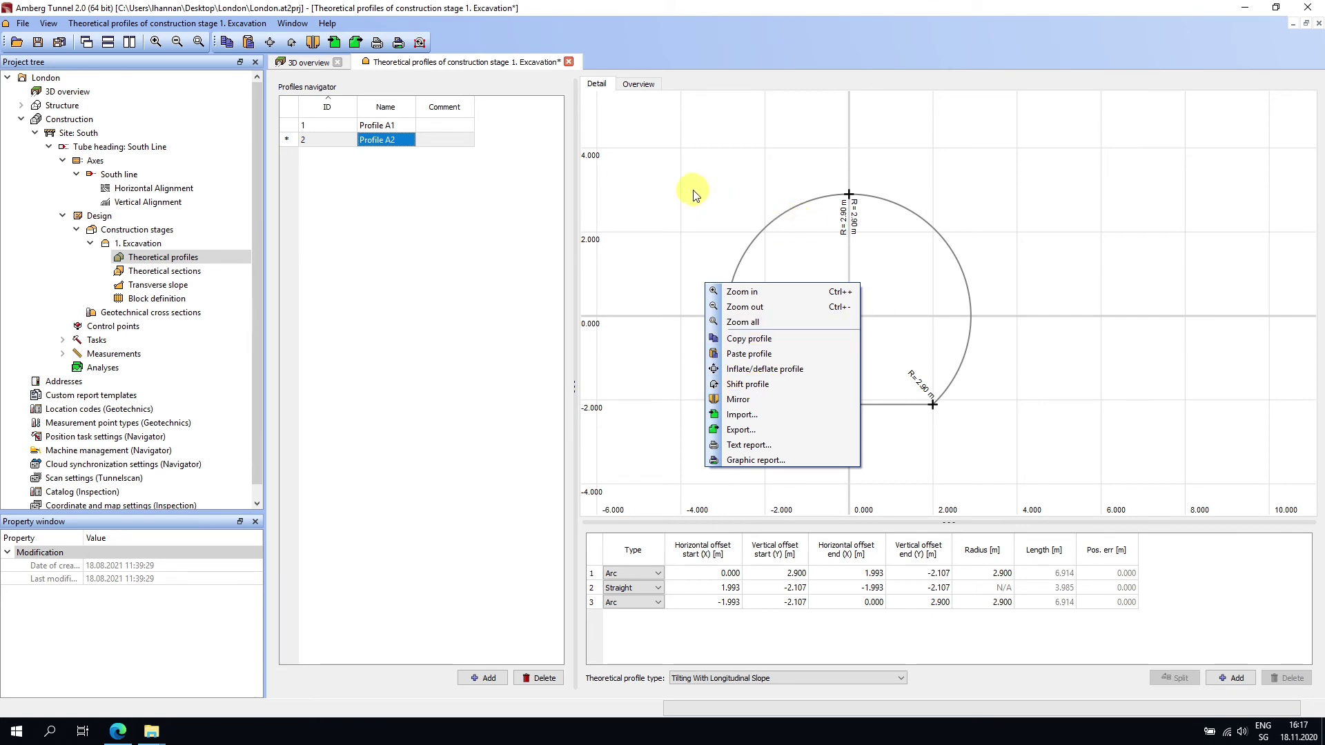
left_click(750, 390)
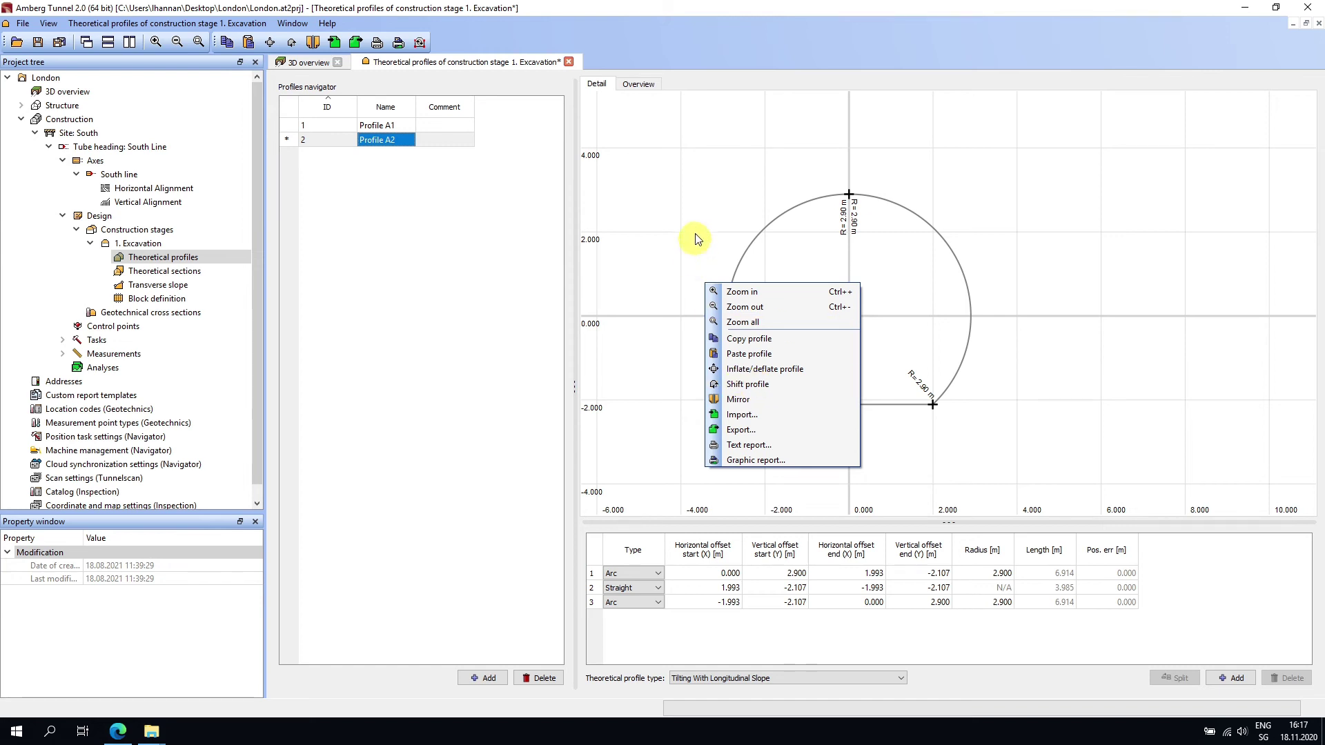
left_click_drag(694, 296, 727, 284)
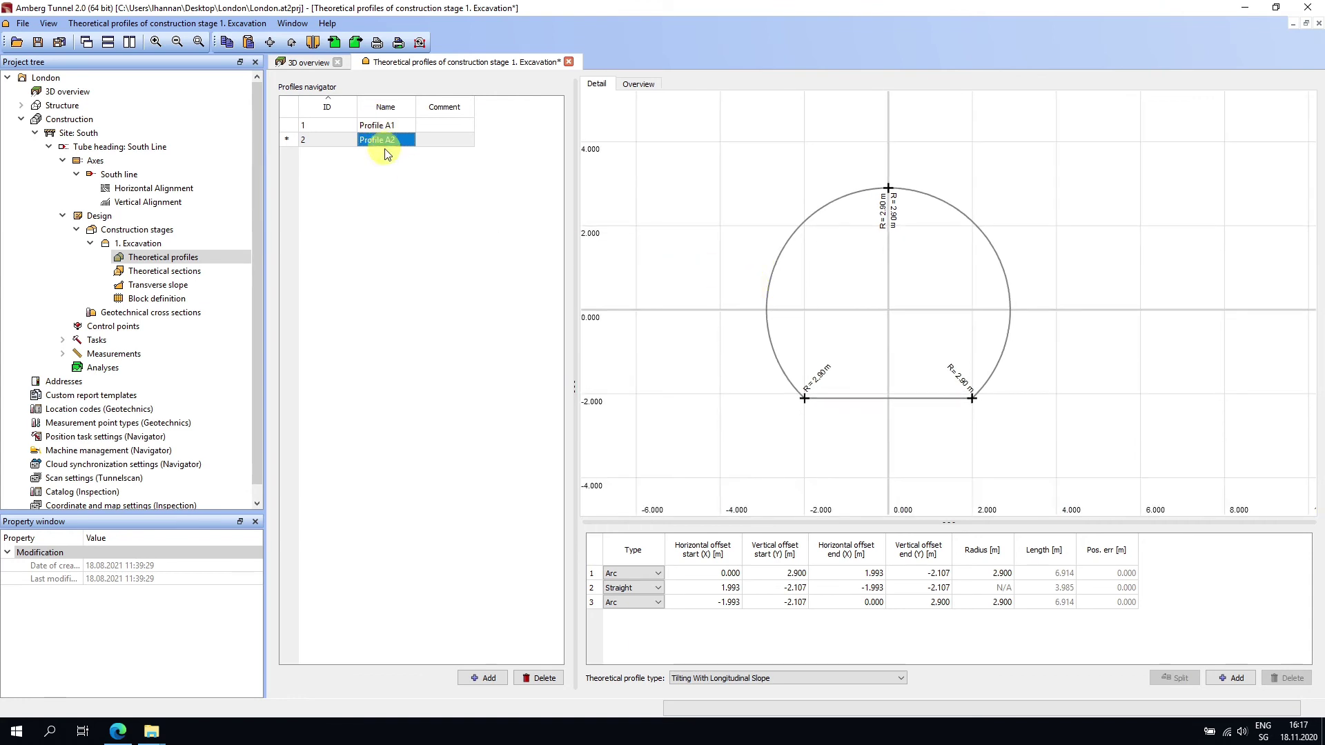
Step: Save and close the theoretical profiles, and open the theoretical sections of stage 1. Excavation with an enlarged graphic area
left_click(61, 44)
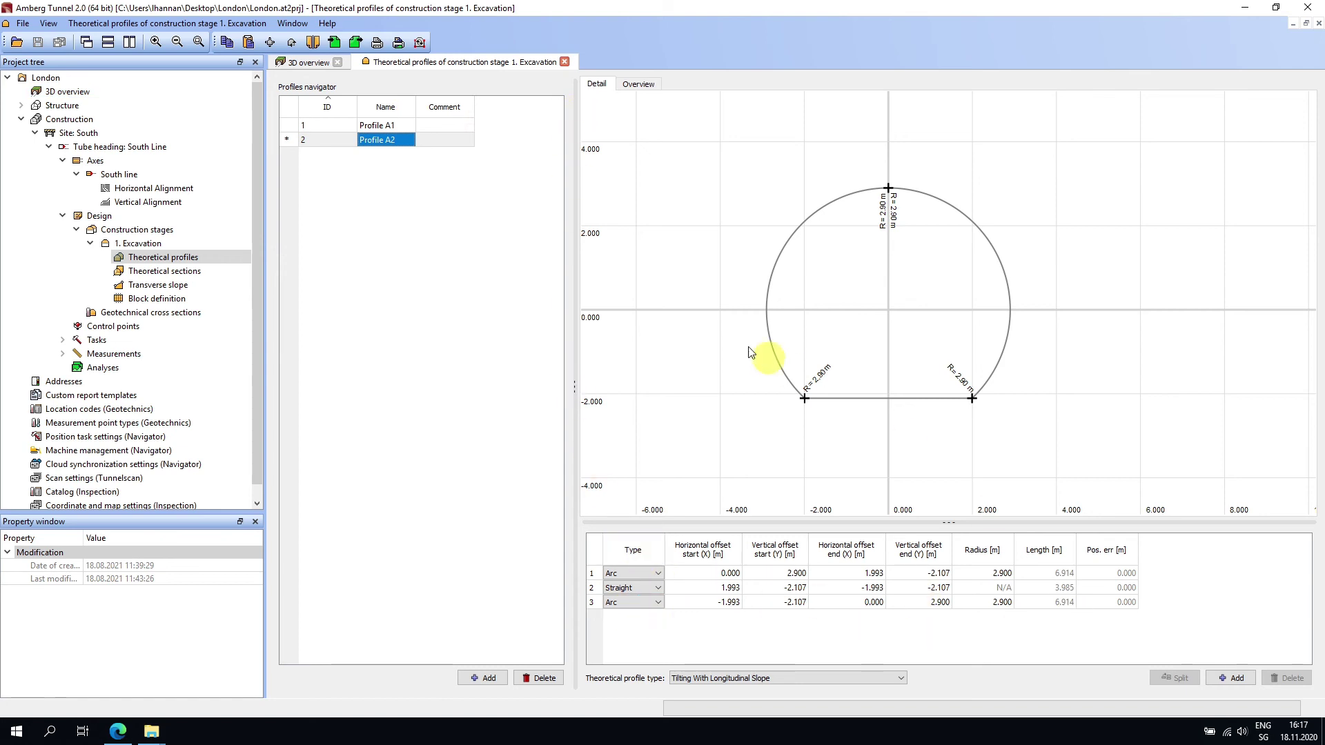
left_click(565, 61)
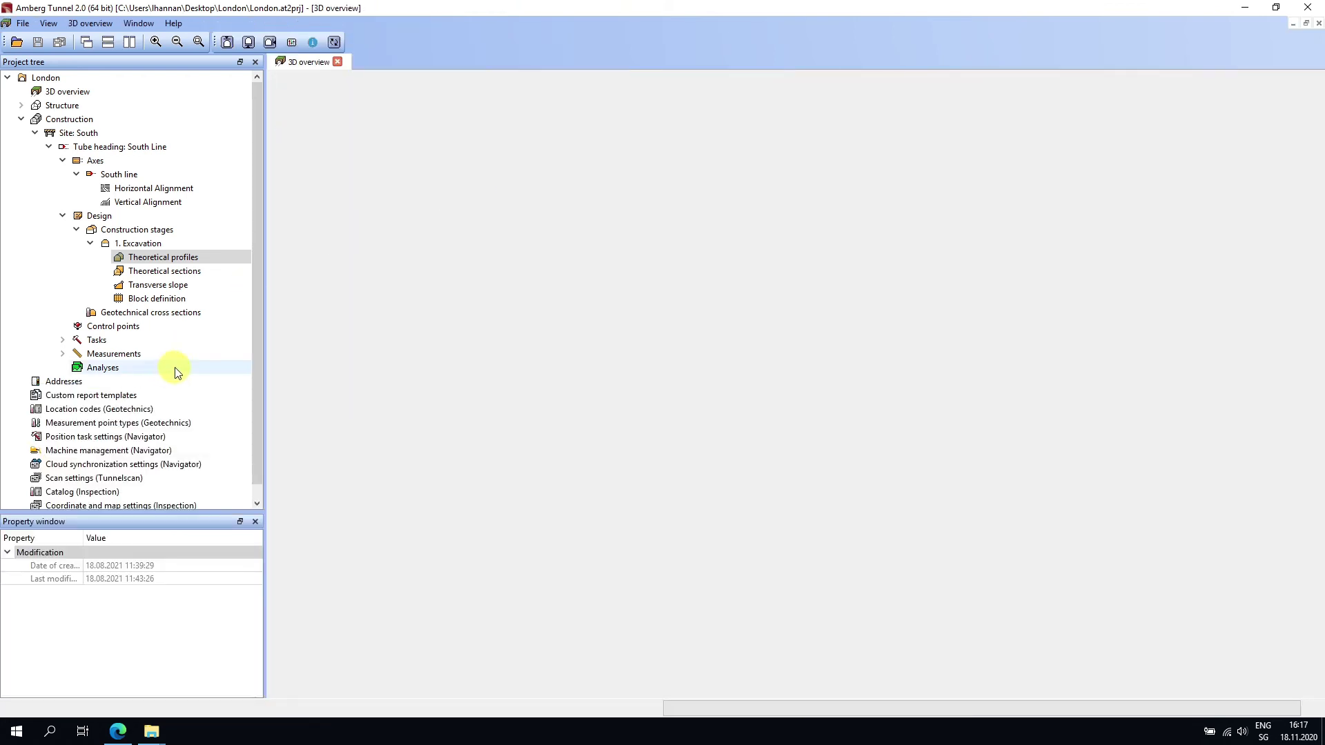
left_click(181, 274)
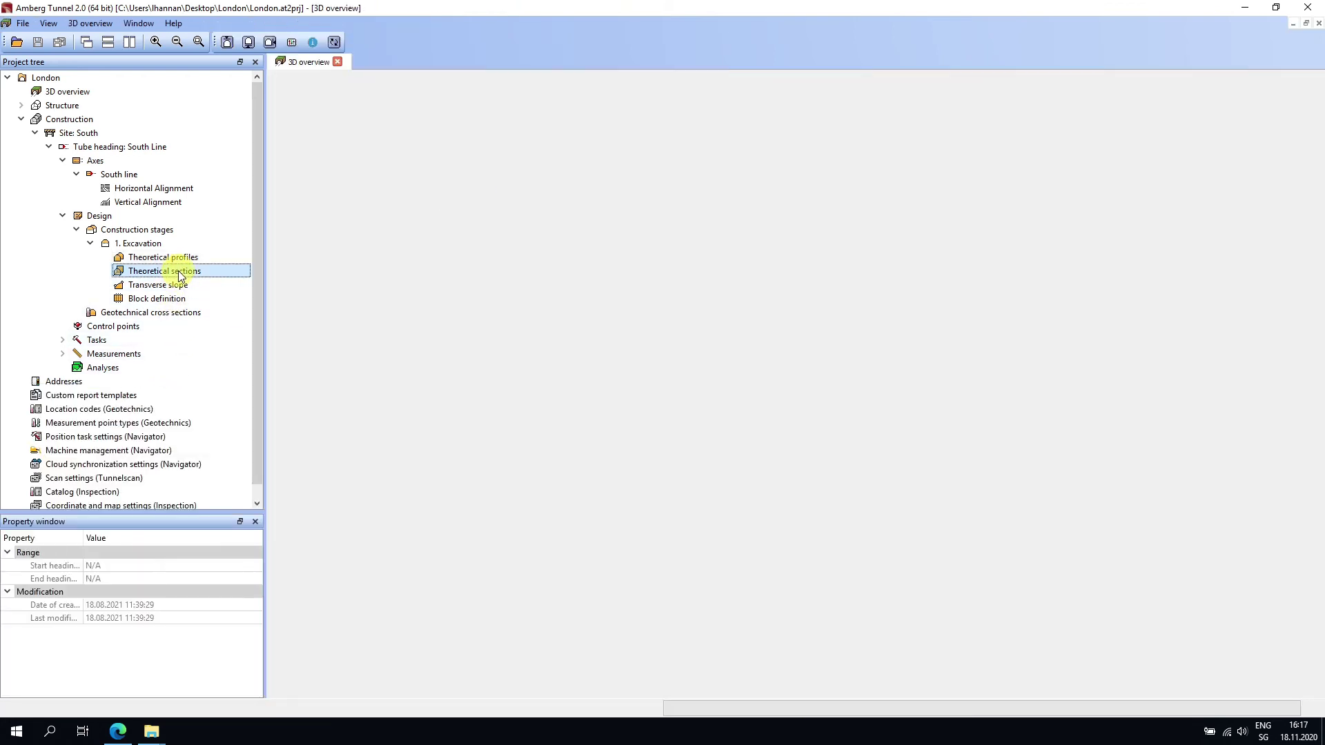
double_click(181, 274)
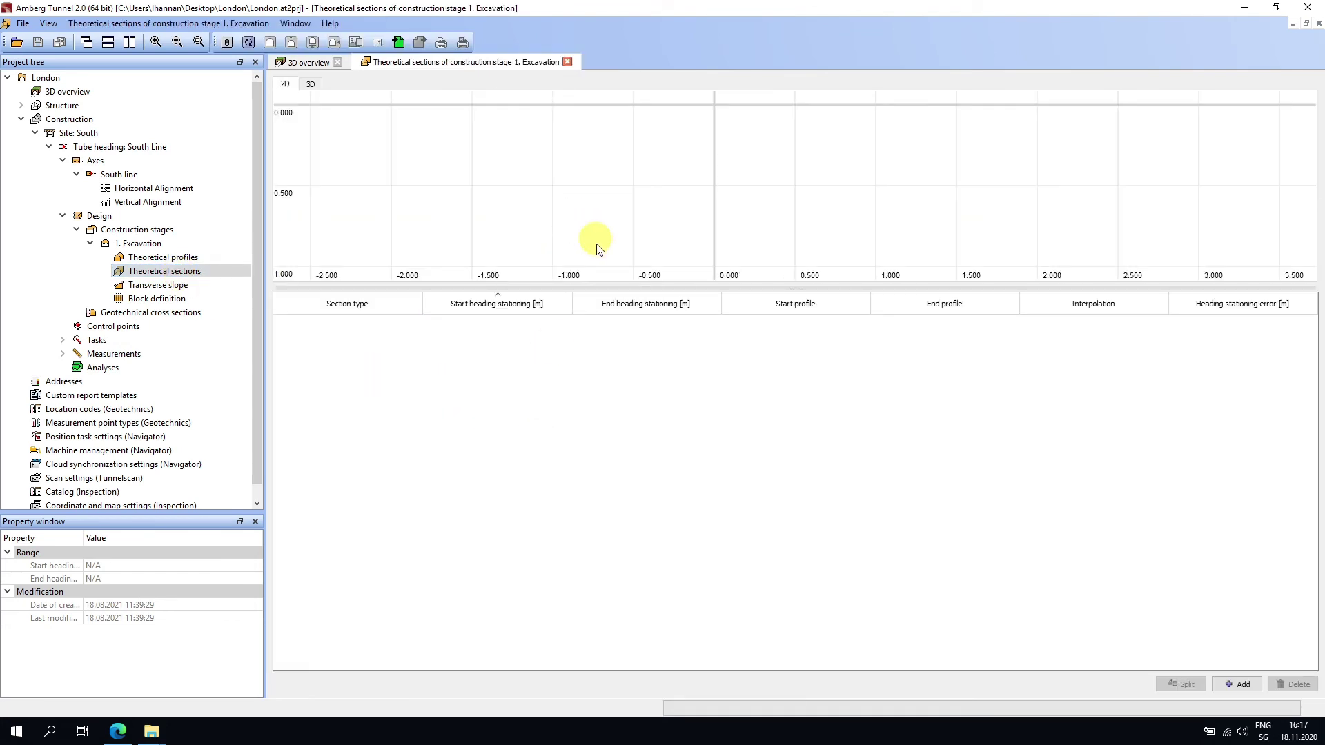
left_click_drag(801, 287, 799, 450)
scroll(642, 269, "down", 2)
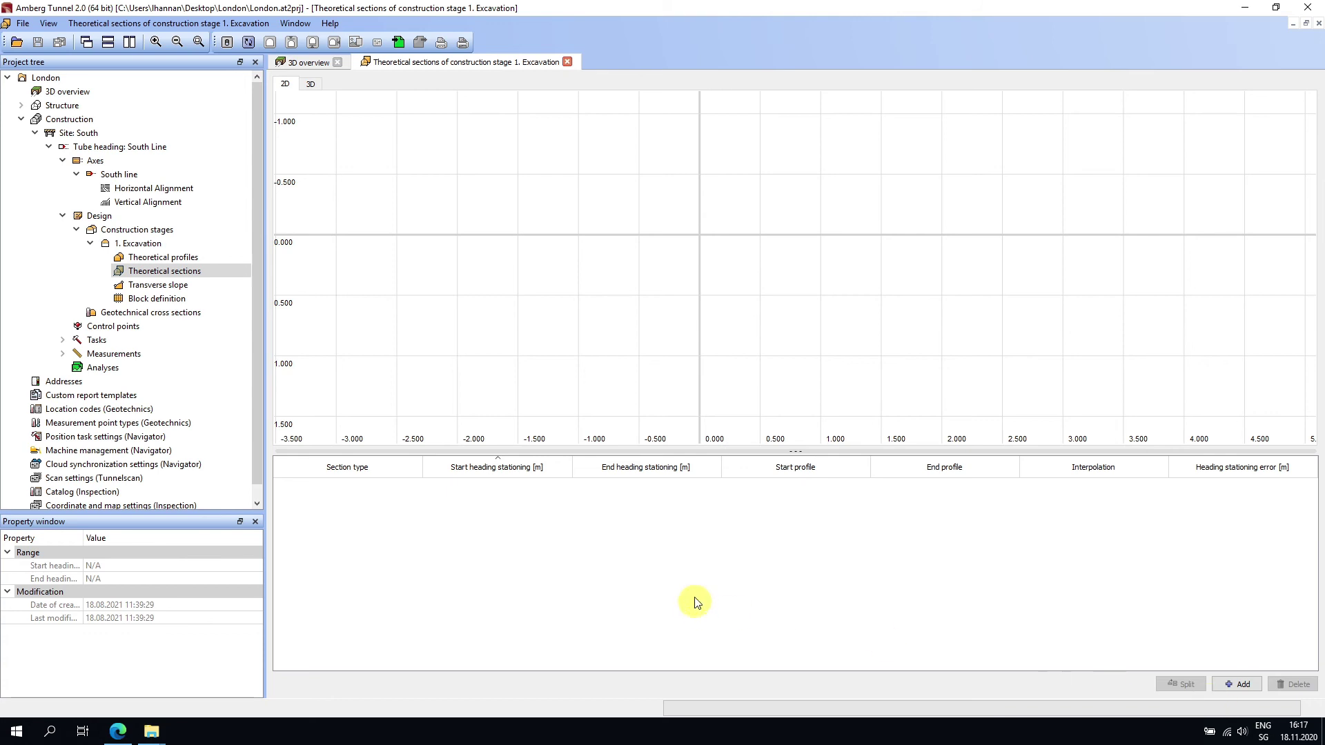
Step: Add a constant theoretical profile section using Profile A1 from heading stationing 0 to 50 m
left_click(1242, 684)
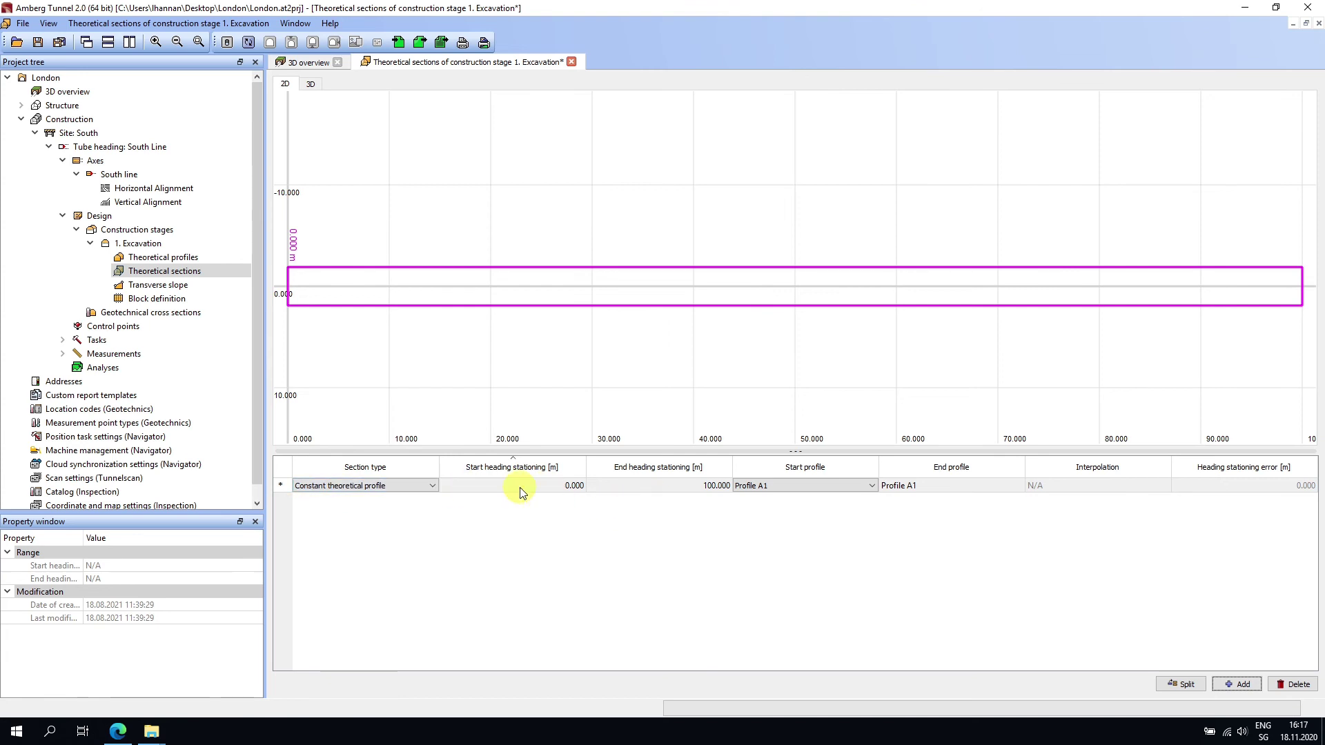
left_click(697, 483)
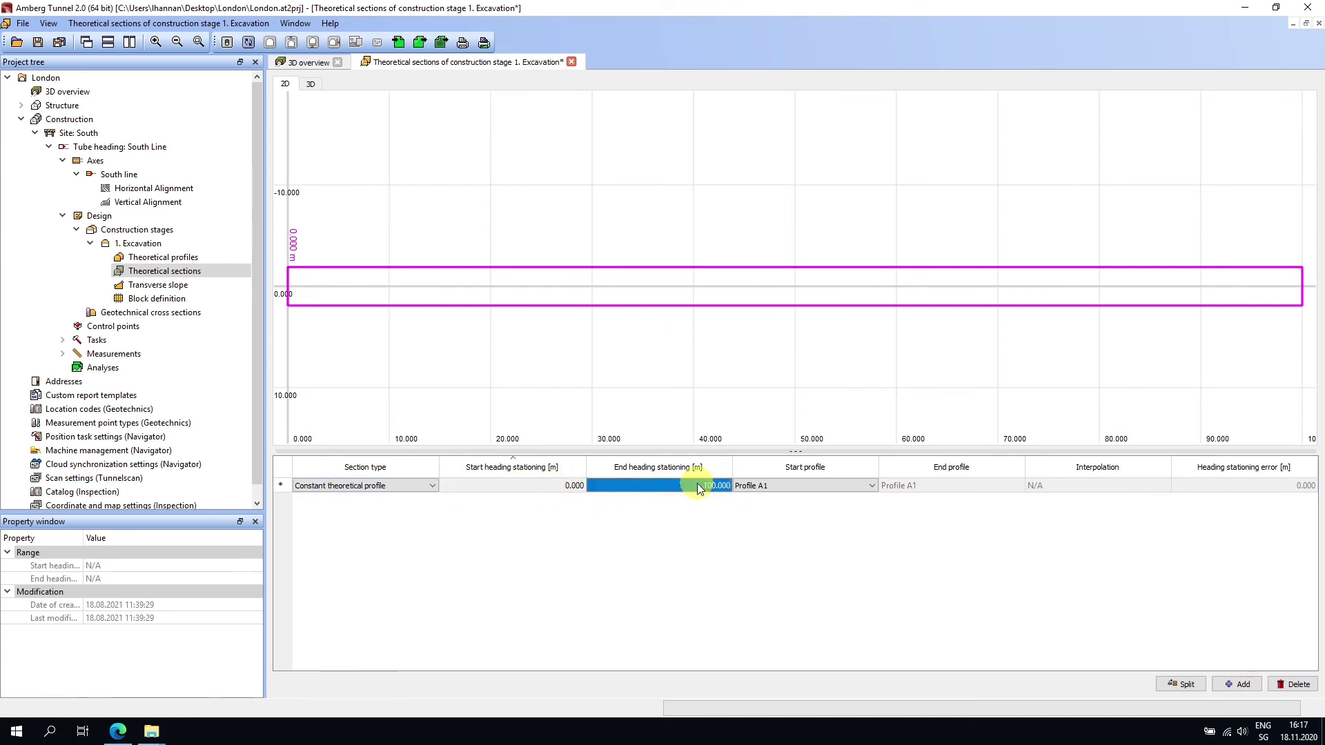
type("50")
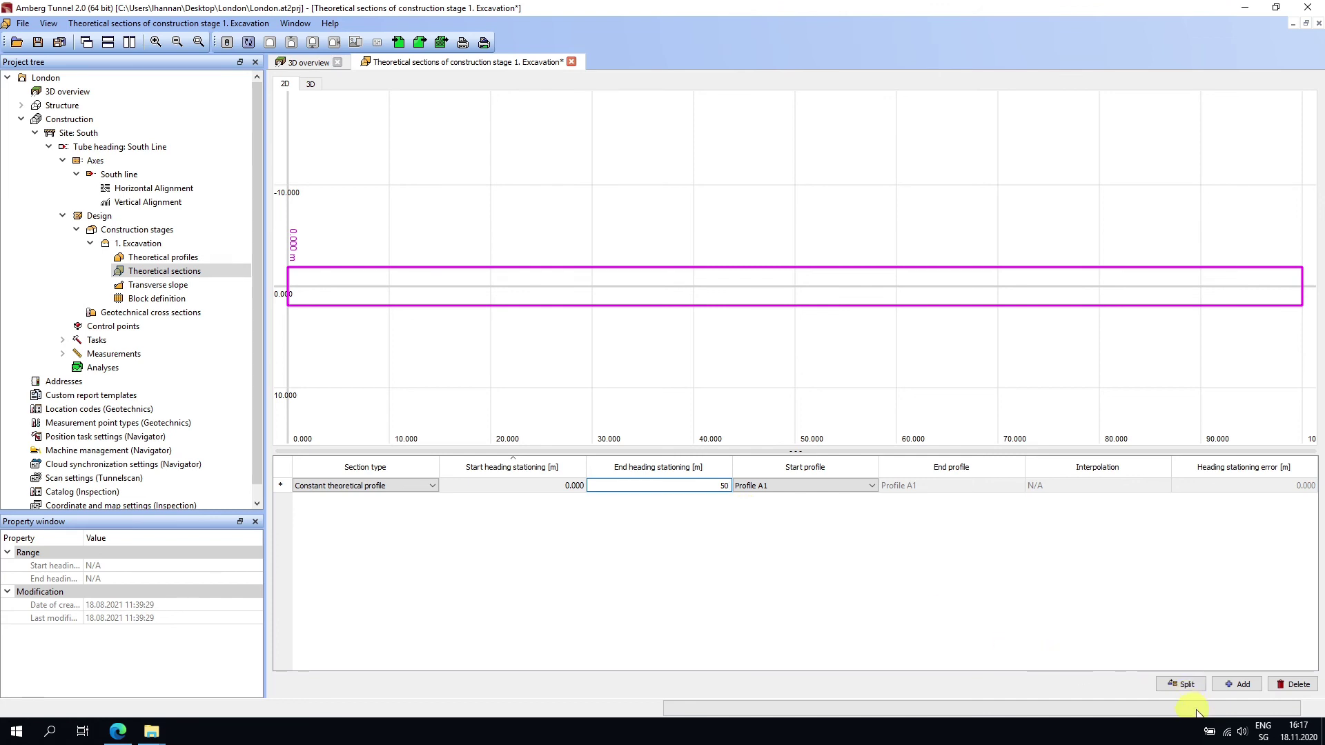
Step: Add a second section from 50 to 100 m that interpolates between theoretical profiles, from Profile A1 to Profile A2
left_click(1230, 687)
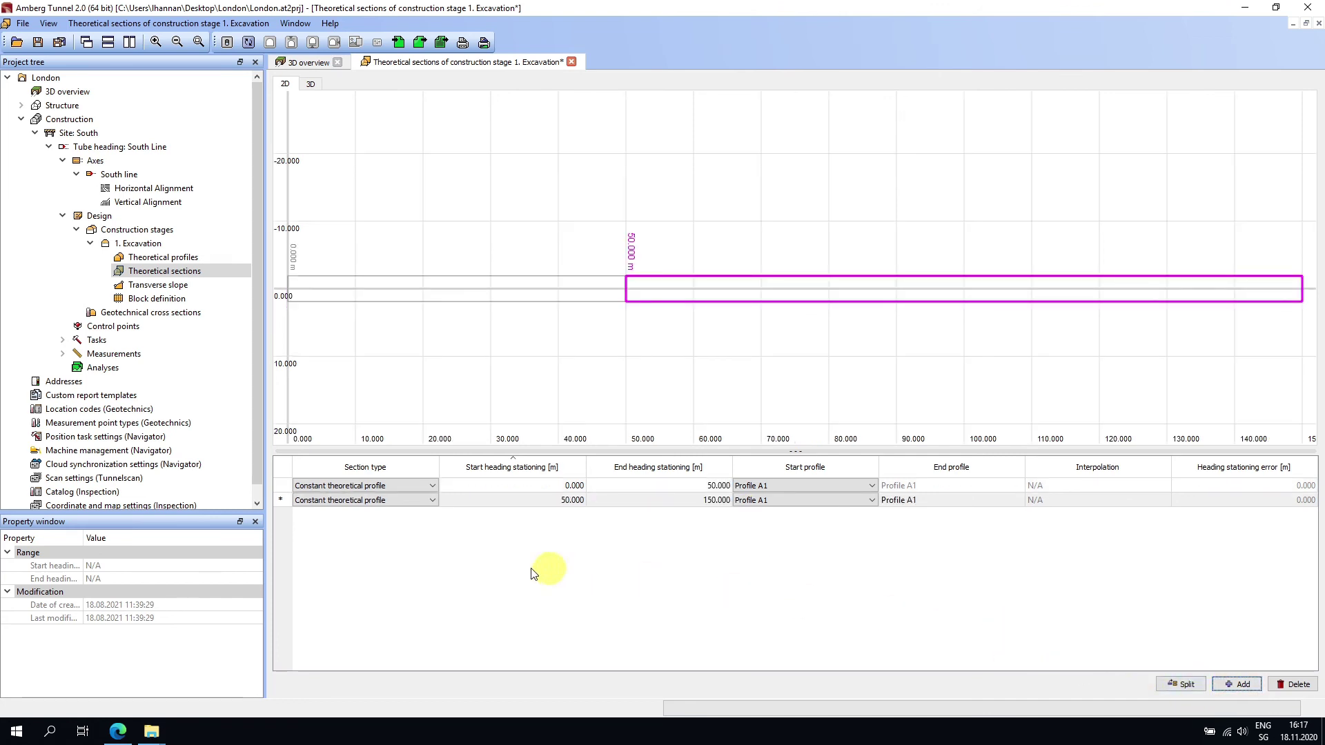
left_click(637, 501)
type("1400")
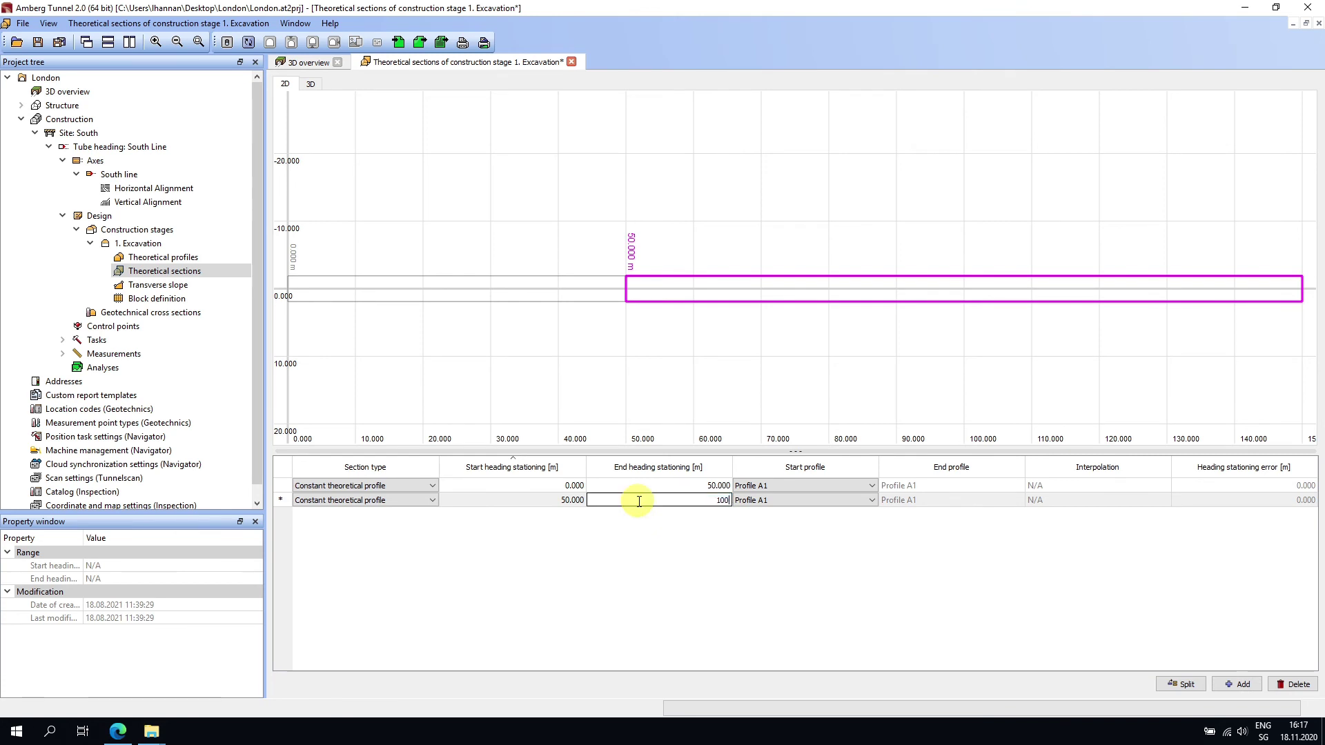
left_click(383, 501)
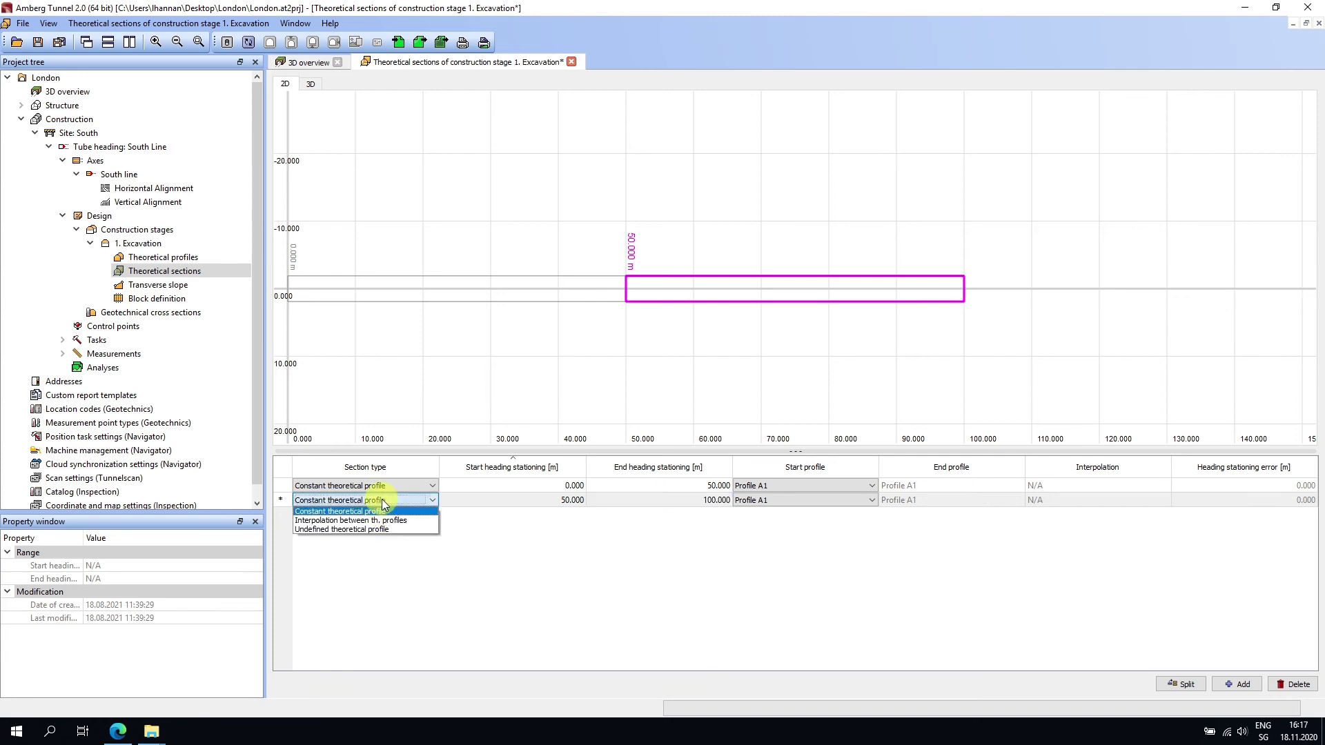
left_click(376, 520)
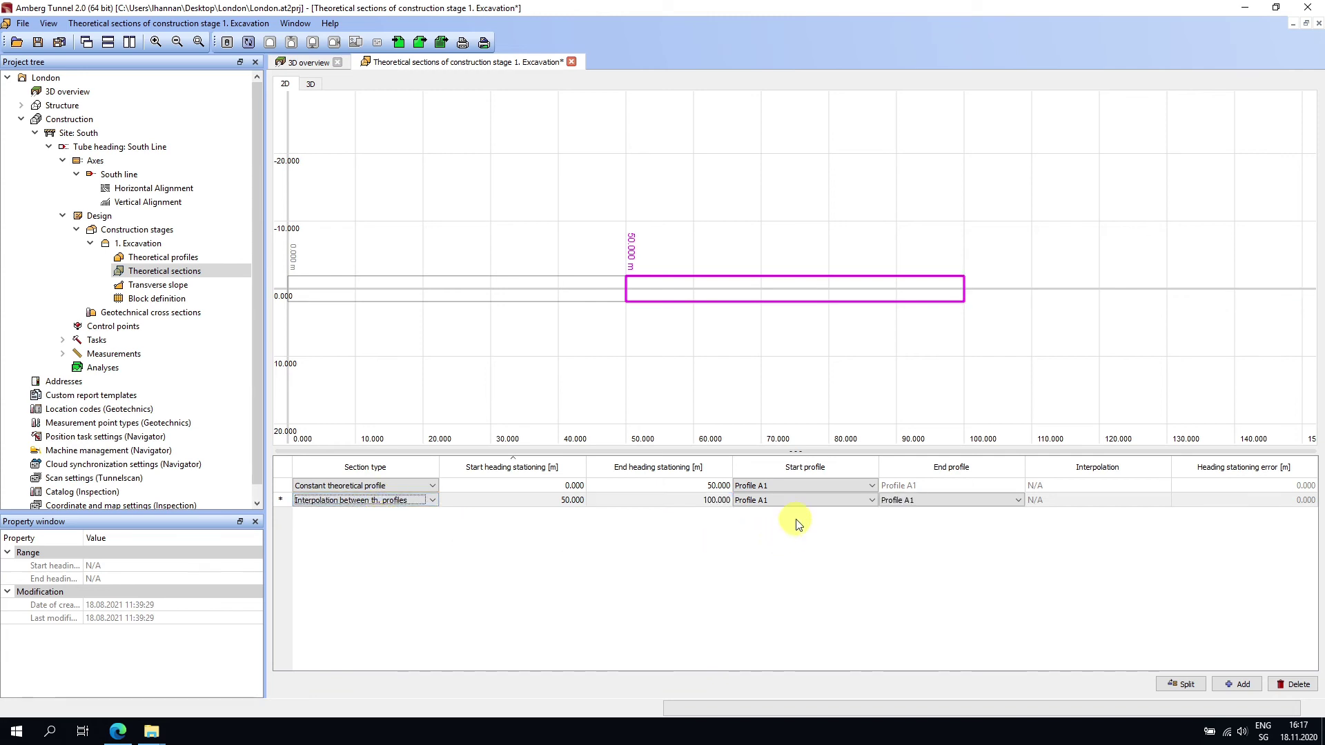
left_click(919, 502)
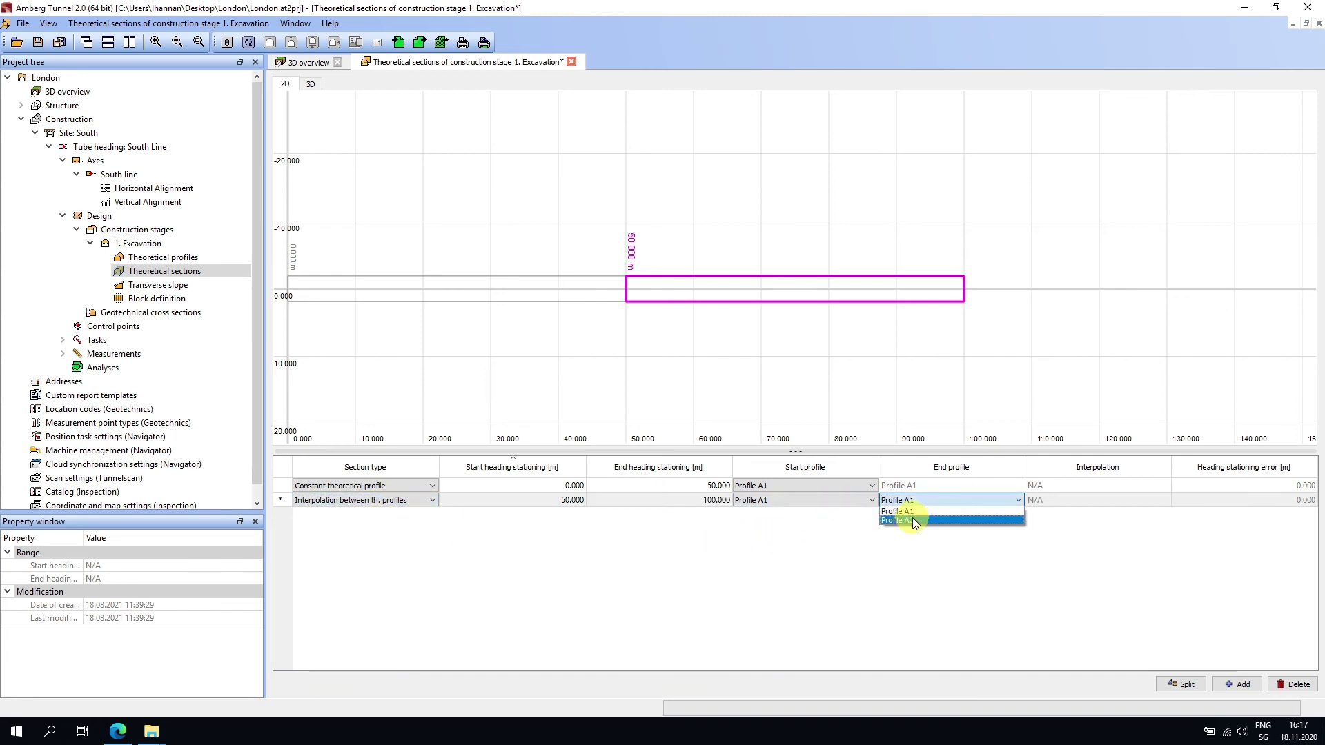
left_click(911, 521)
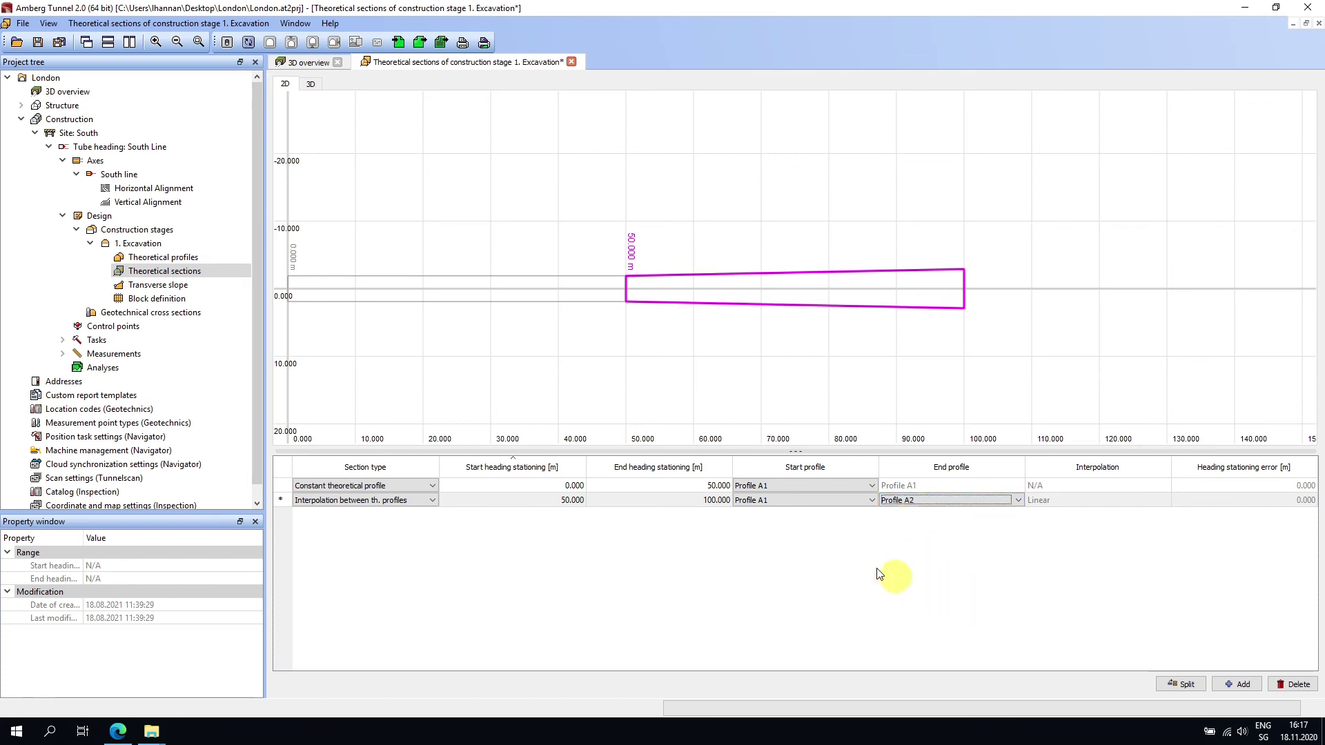
Step: Inspect the theoretical sections in 3D, and save and close them
scroll(689, 303, "down", 2)
middle_click_drag(700, 358, 736, 353)
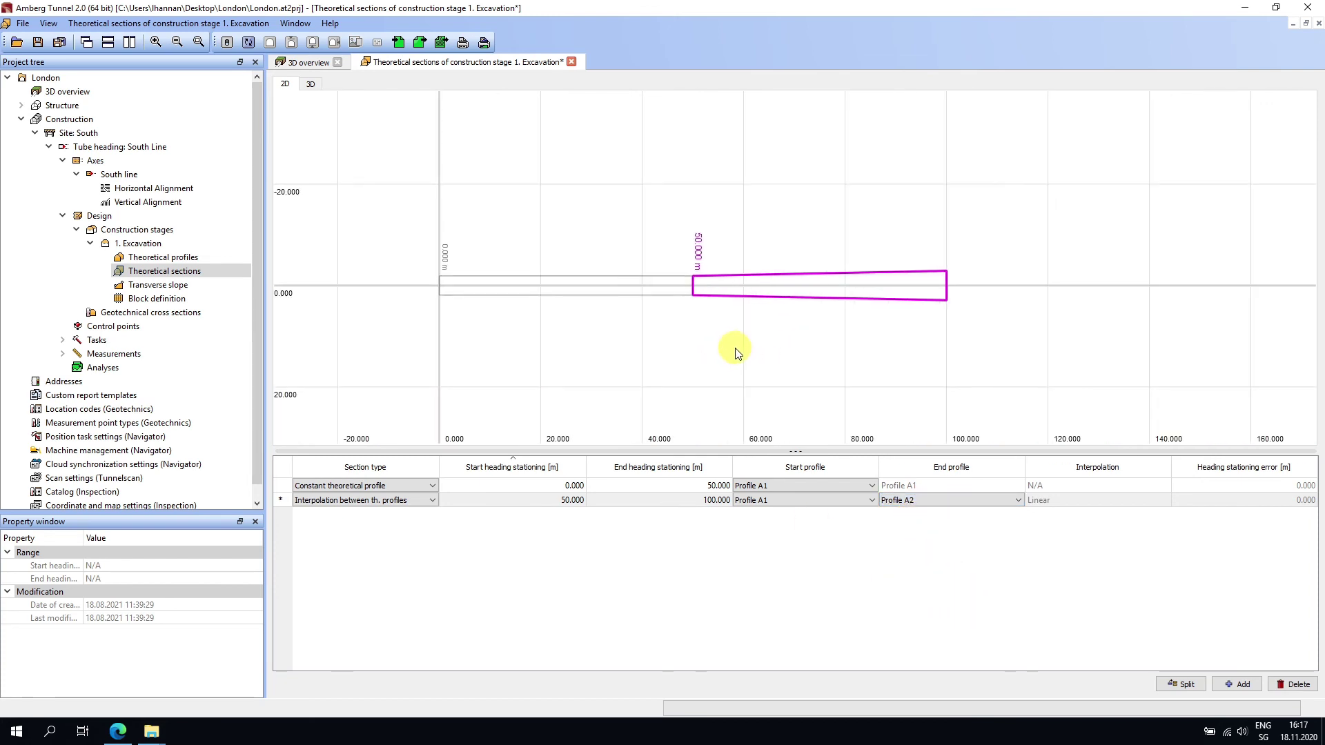
left_click(310, 84)
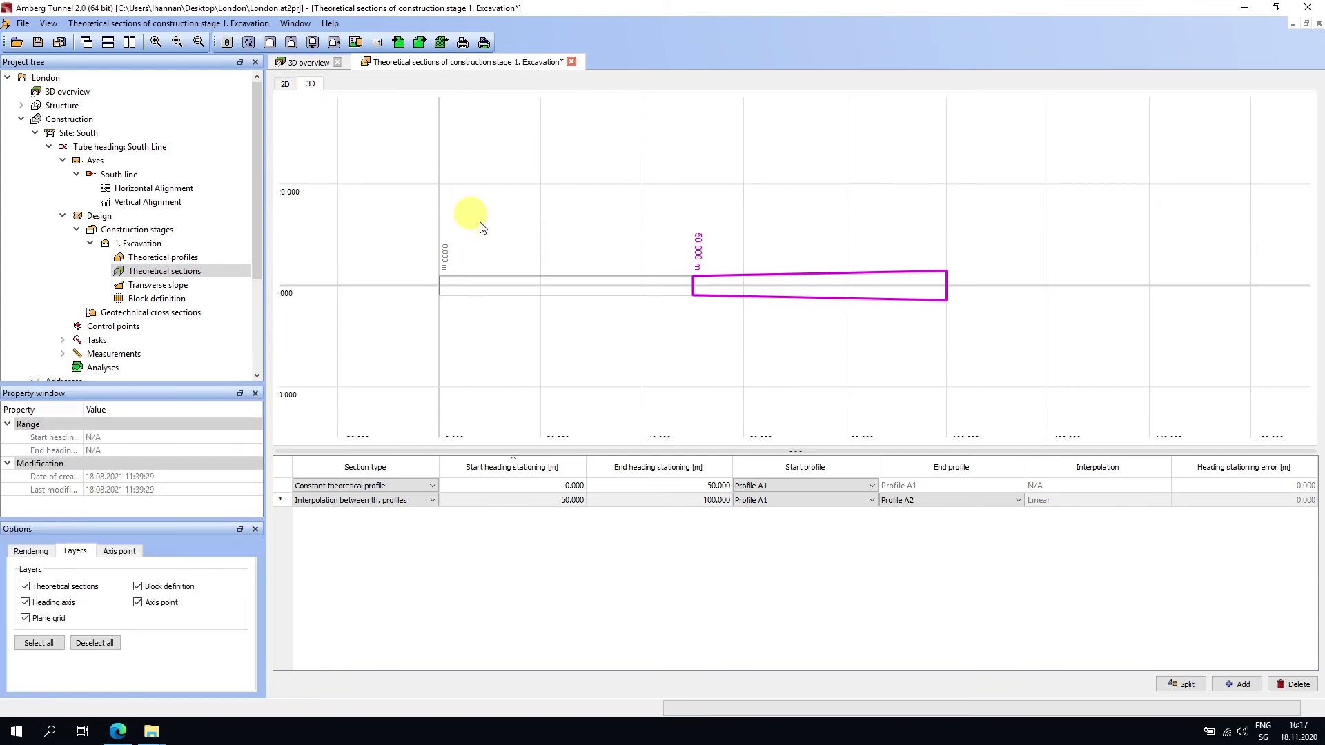
middle_click_drag(621, 287, 713, 280)
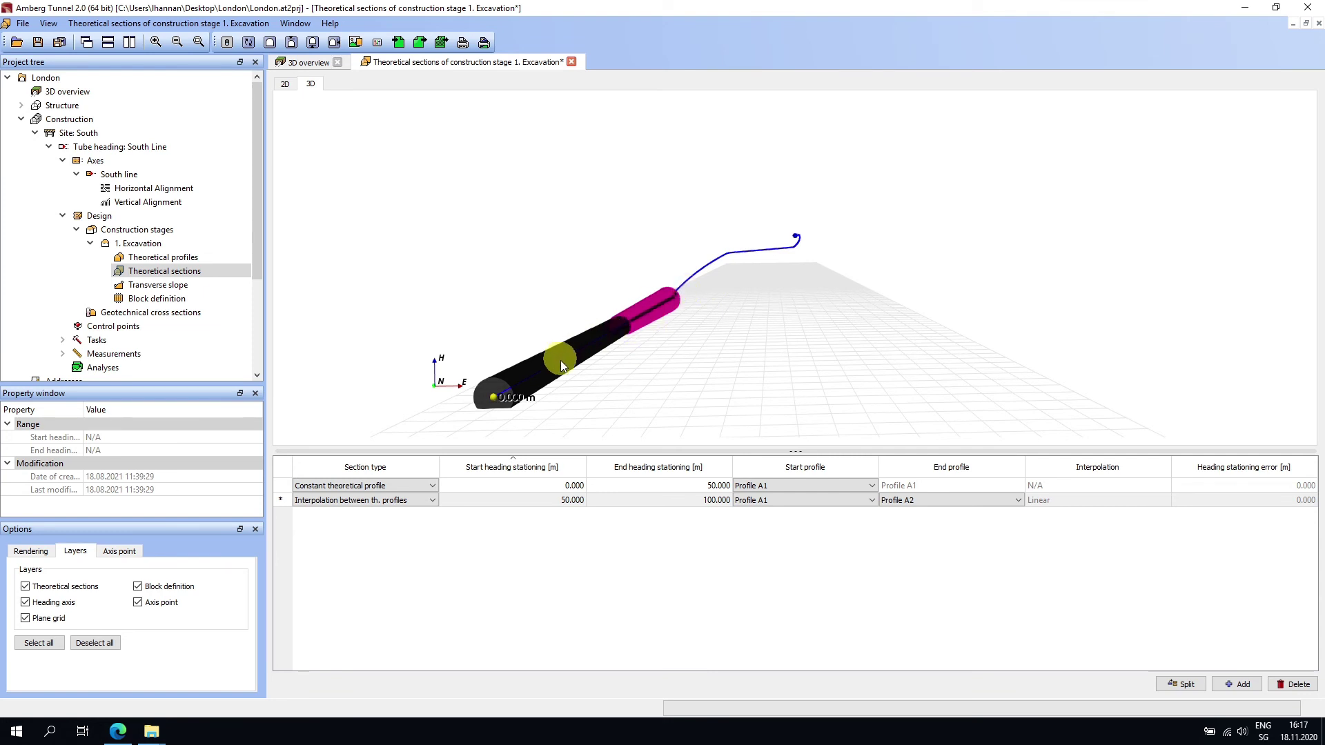
scroll(482, 267, "down", 3)
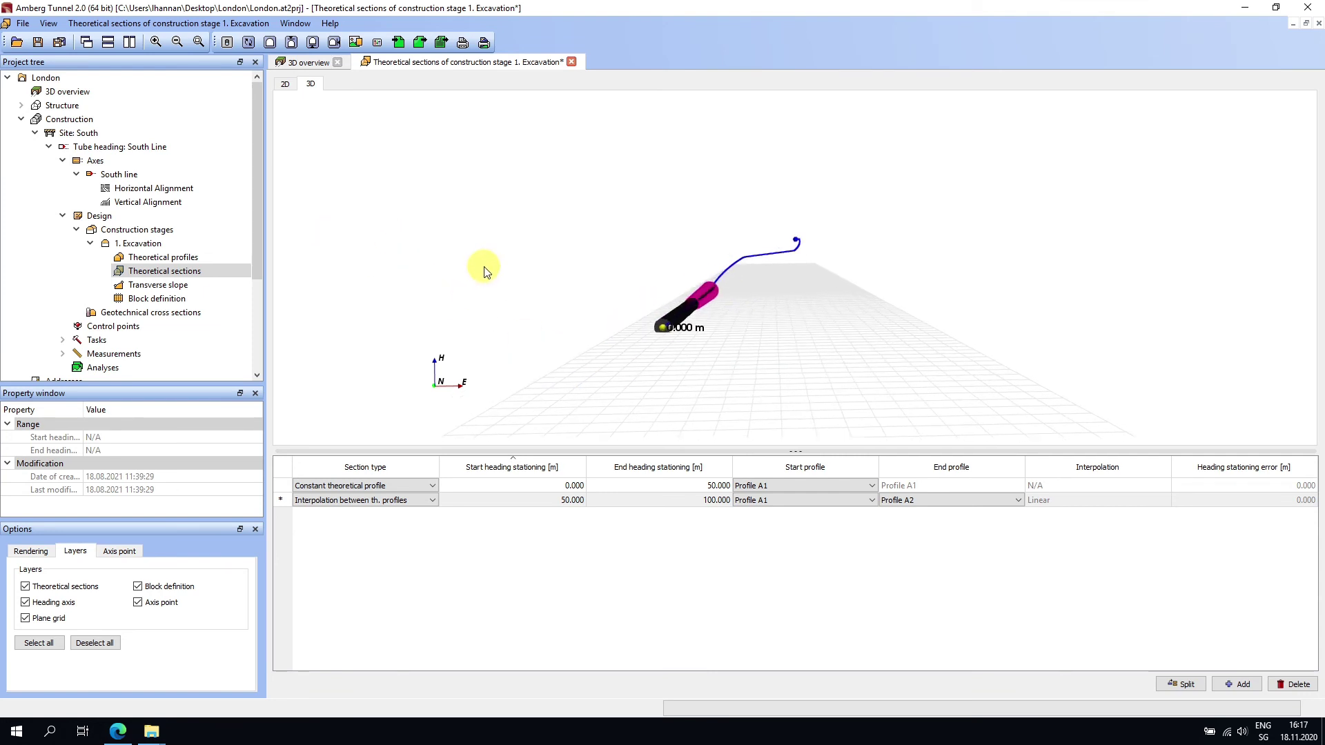
middle_click_drag(509, 278, 442, 249)
left_click(60, 43)
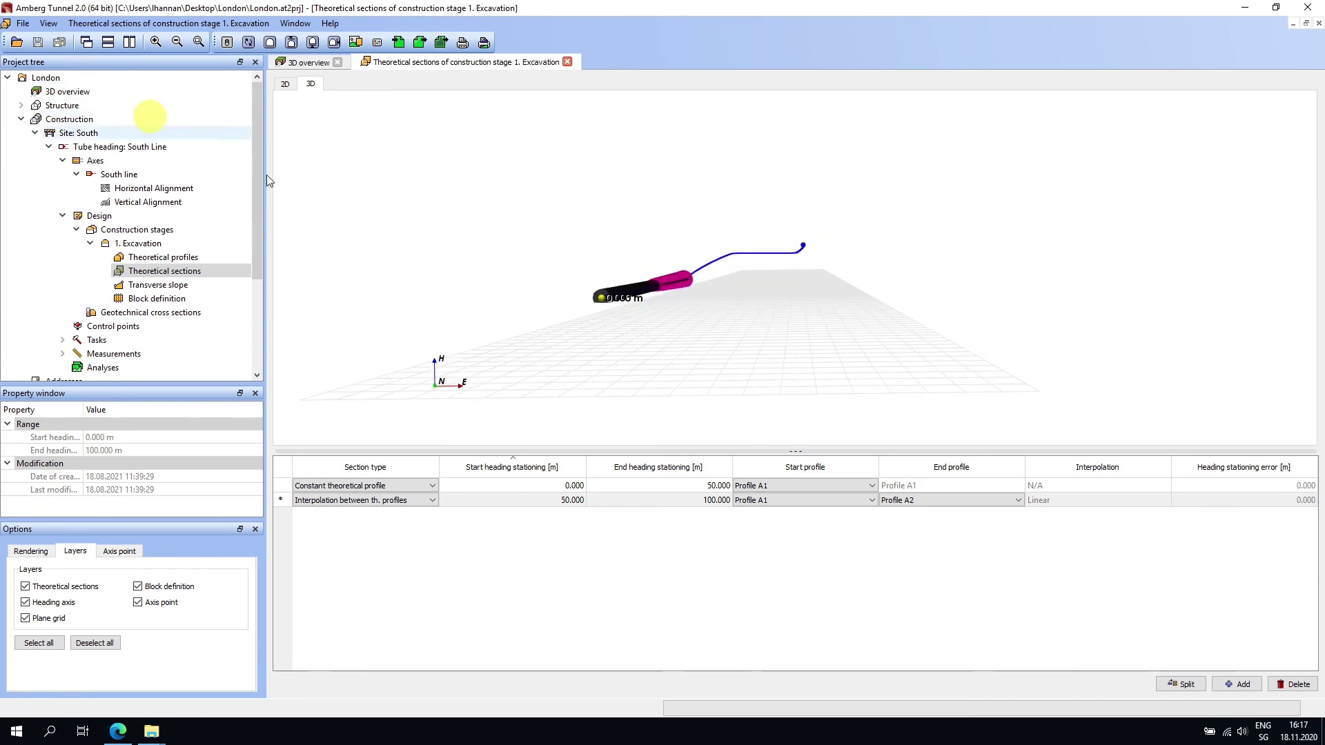
left_click(567, 62)
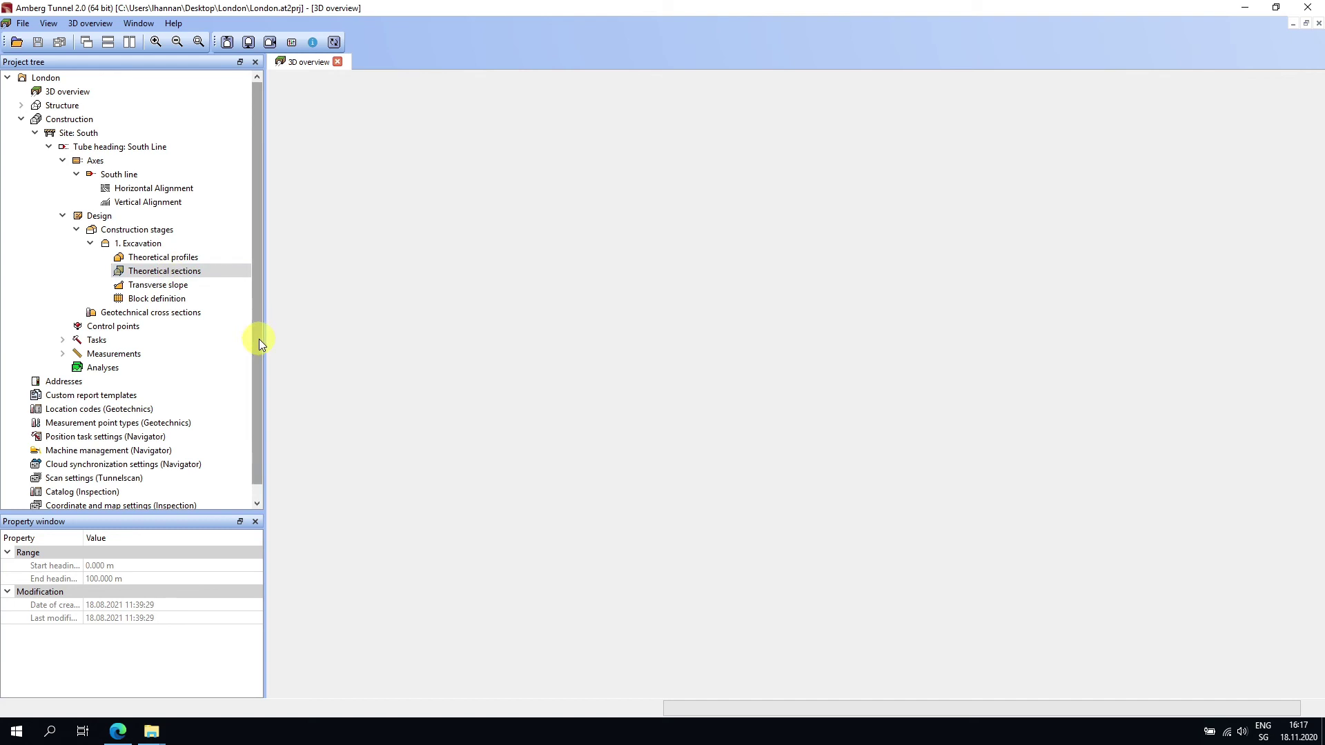
Step: Open the theoretical sections of stage 1. Excavation and configure a design point export from heading stationing 25 m with 0.25 m resolution
double_click(202, 270)
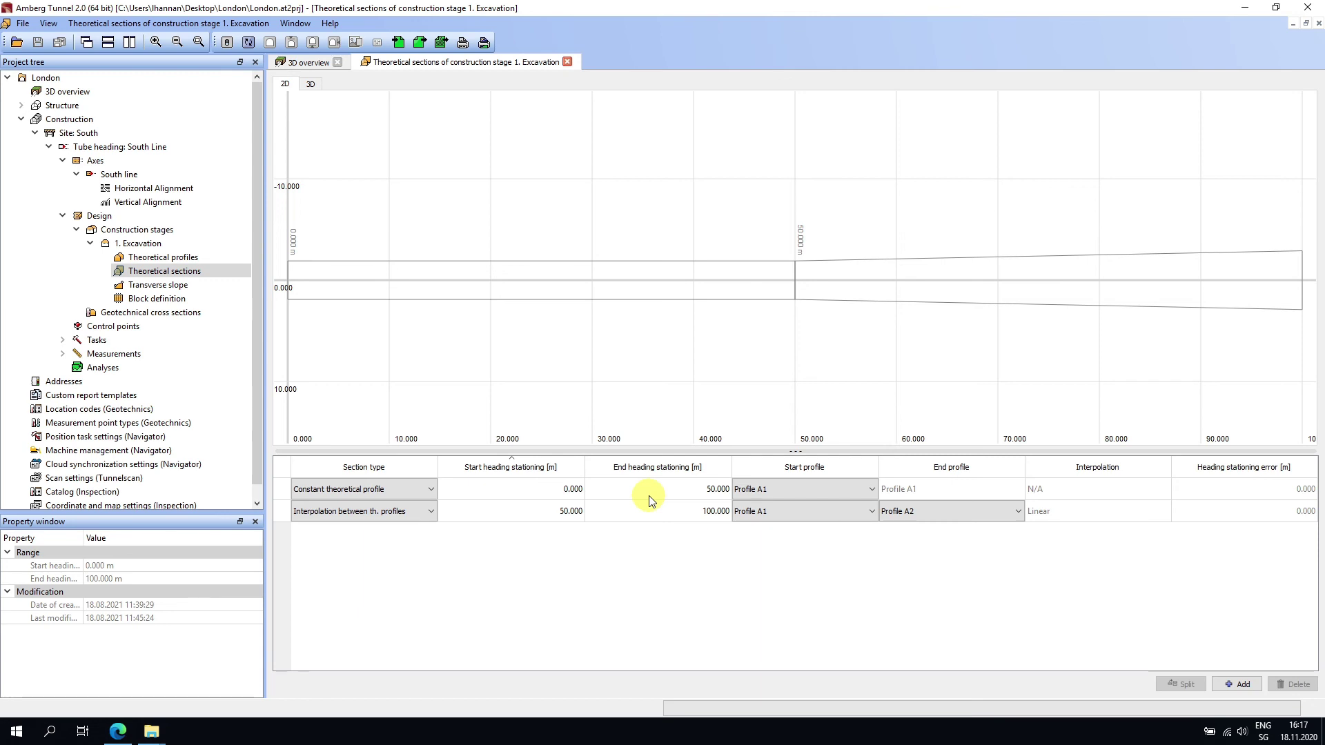
scroll(622, 347, "down", 3)
mouse_move(623, 350)
middle_mouse_down()
mouse_move(630, 320)
mouse_move(624, 337)
middle_mouse_up()
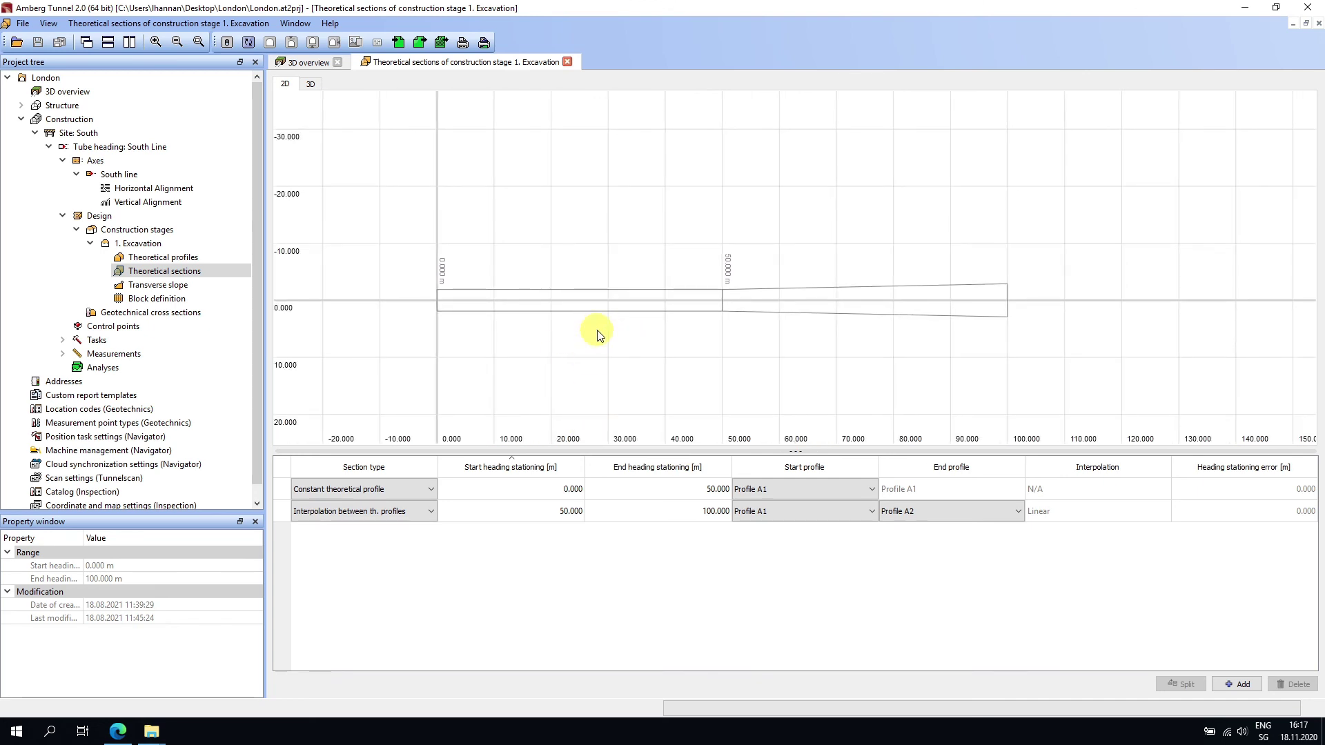
right_click(556, 246)
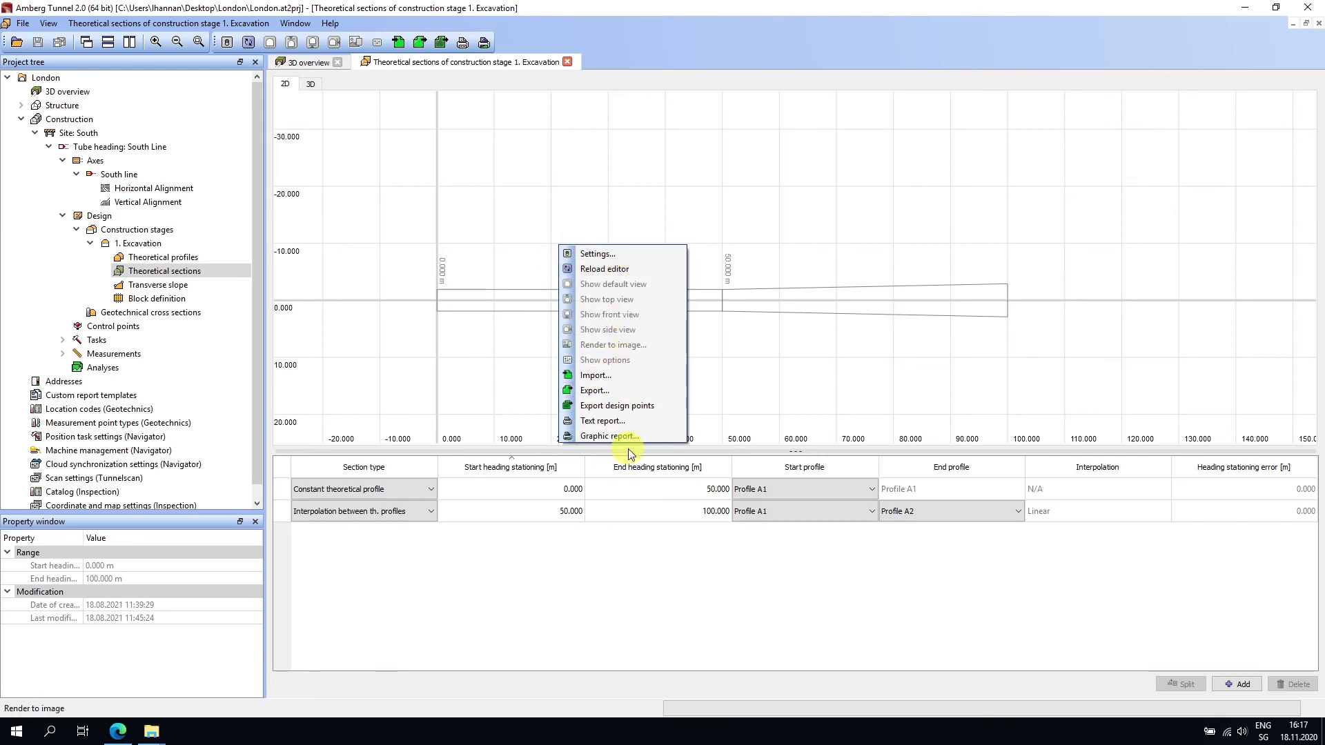
left_click(631, 408)
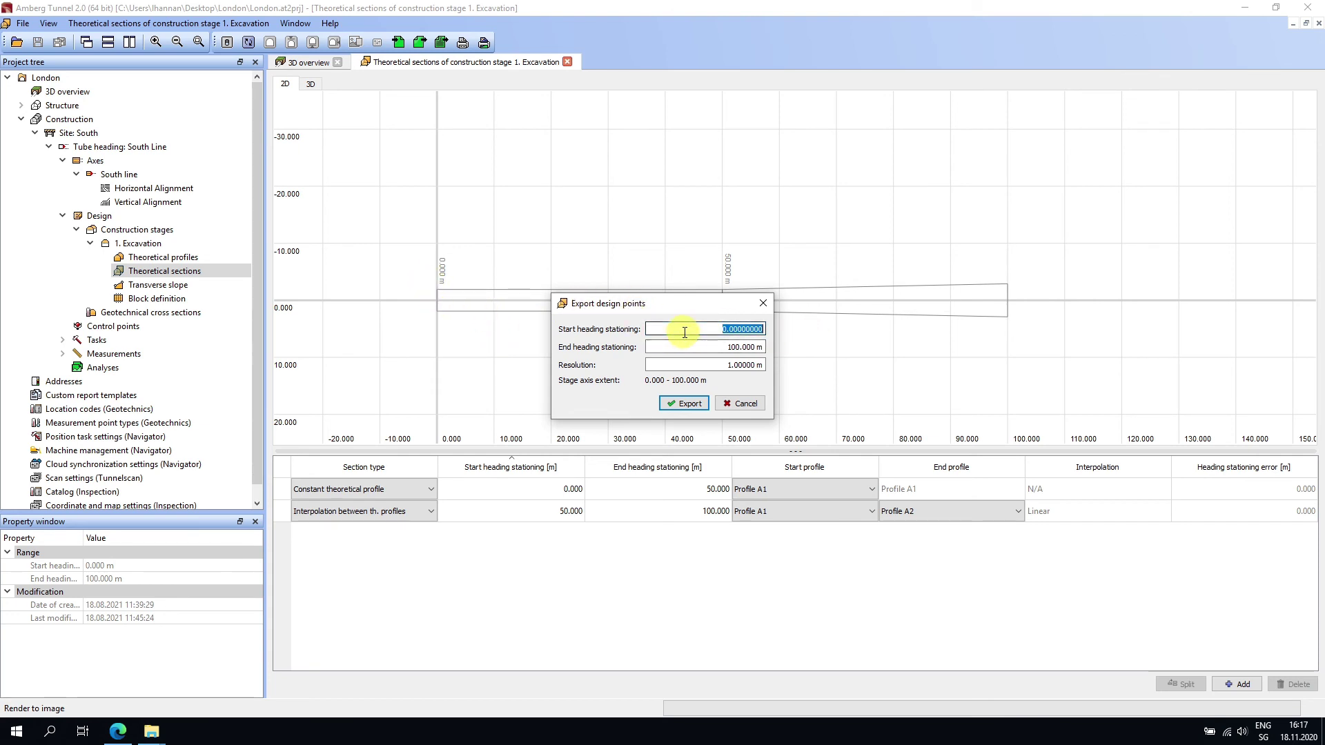
type("25")
left_click(716, 366)
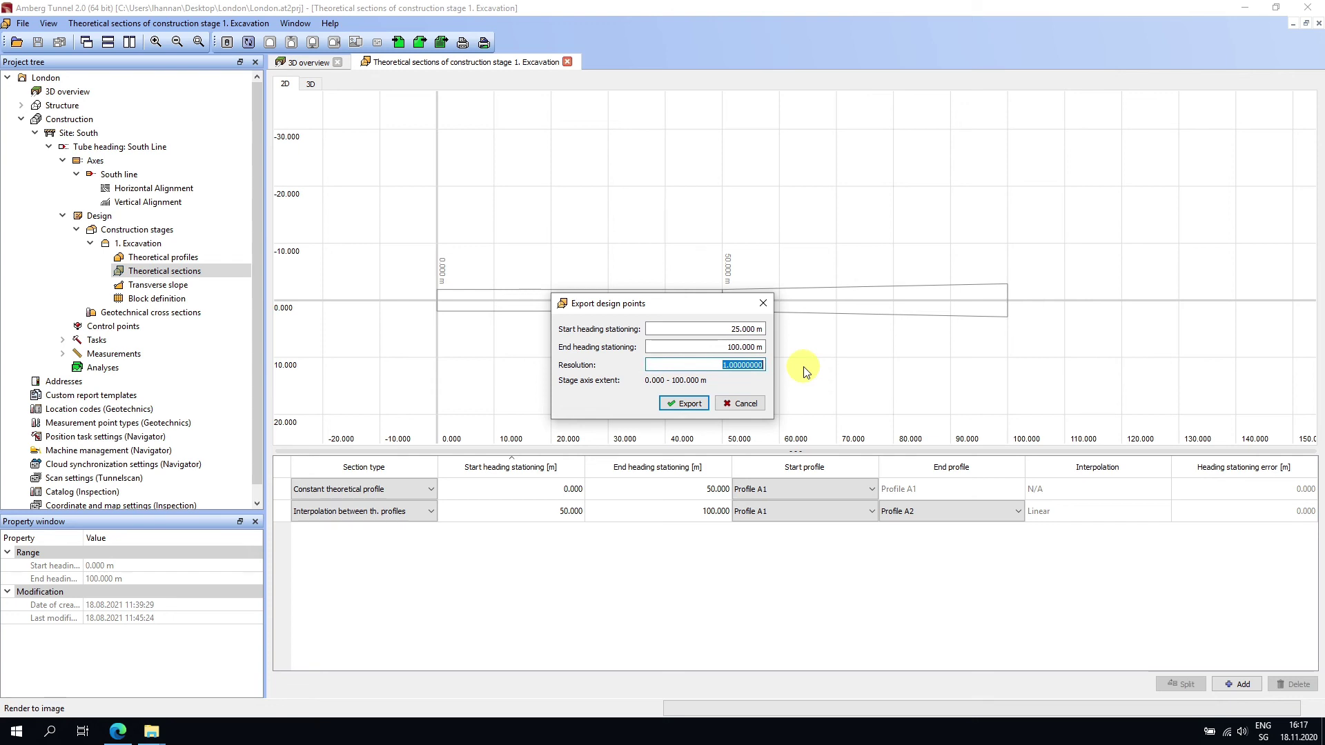
type("0.25")
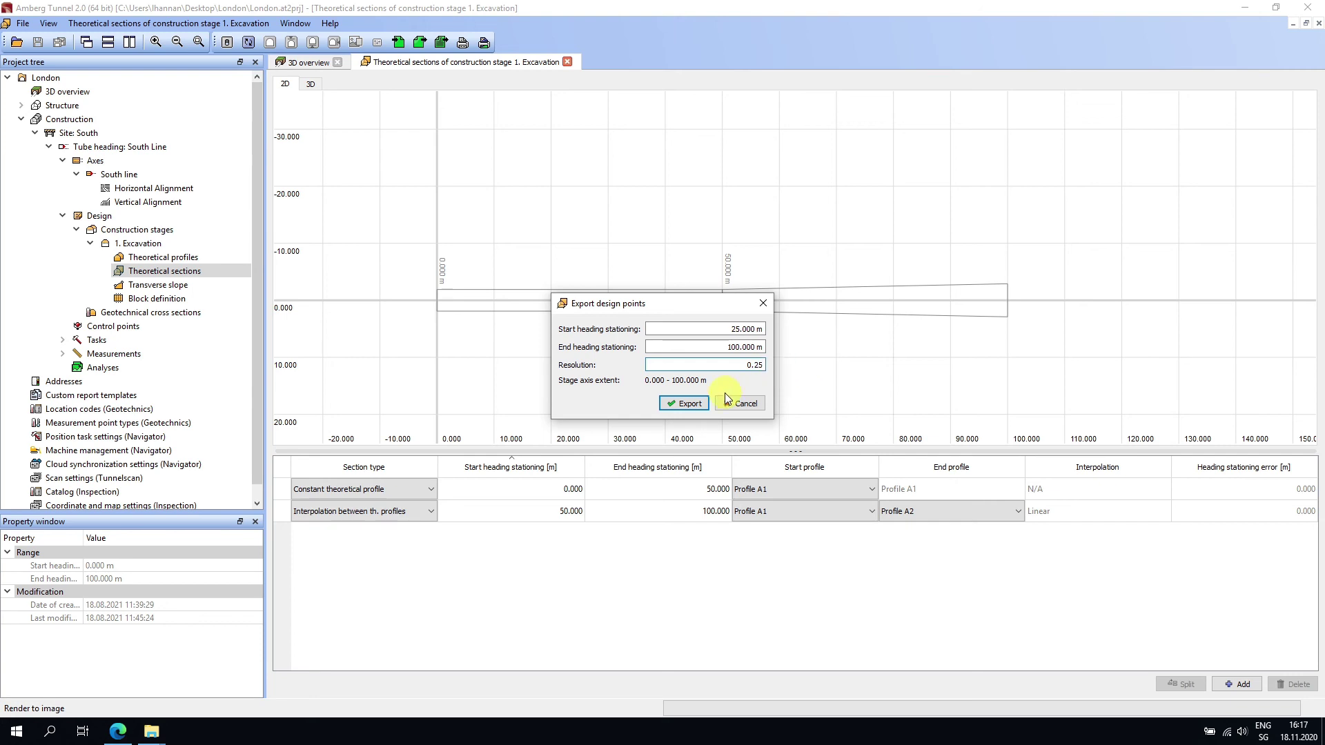
Step: Export the design points to the Desktop as an ASCII text file named Design Validation
left_click(685, 403)
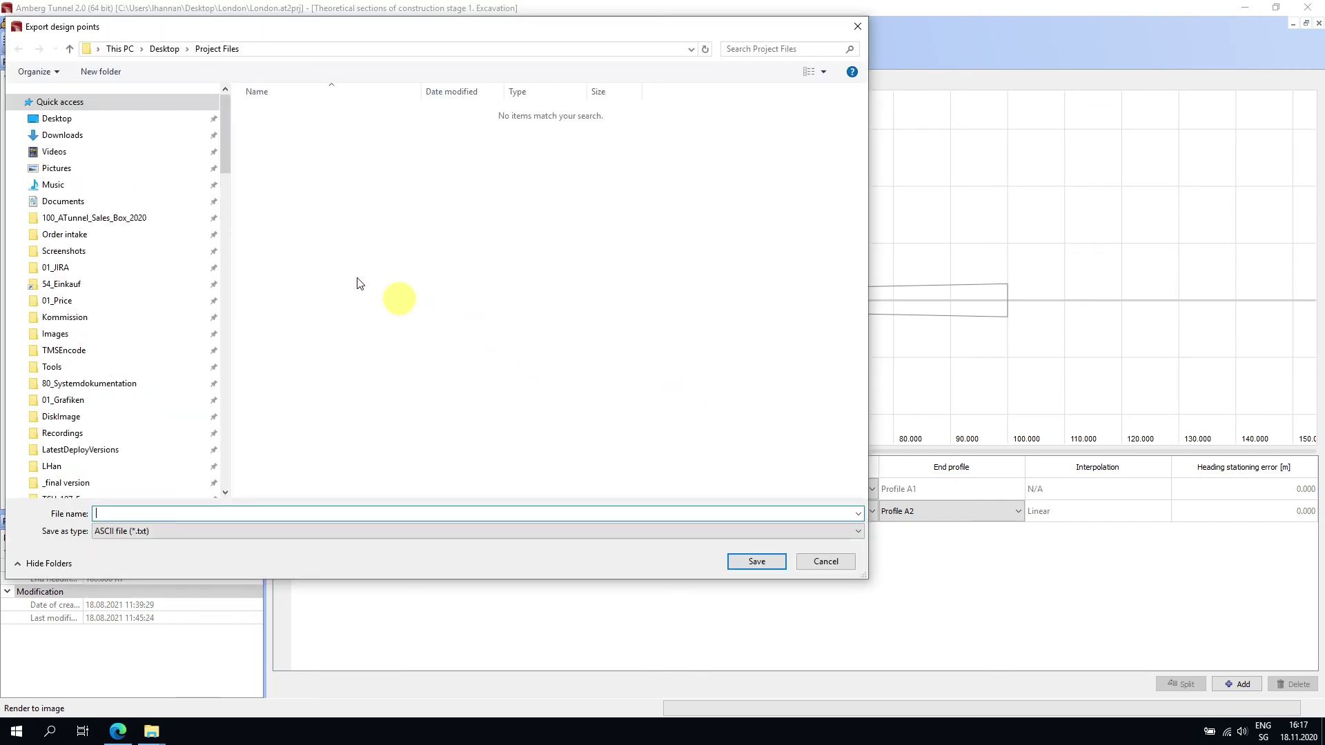
left_click(164, 52)
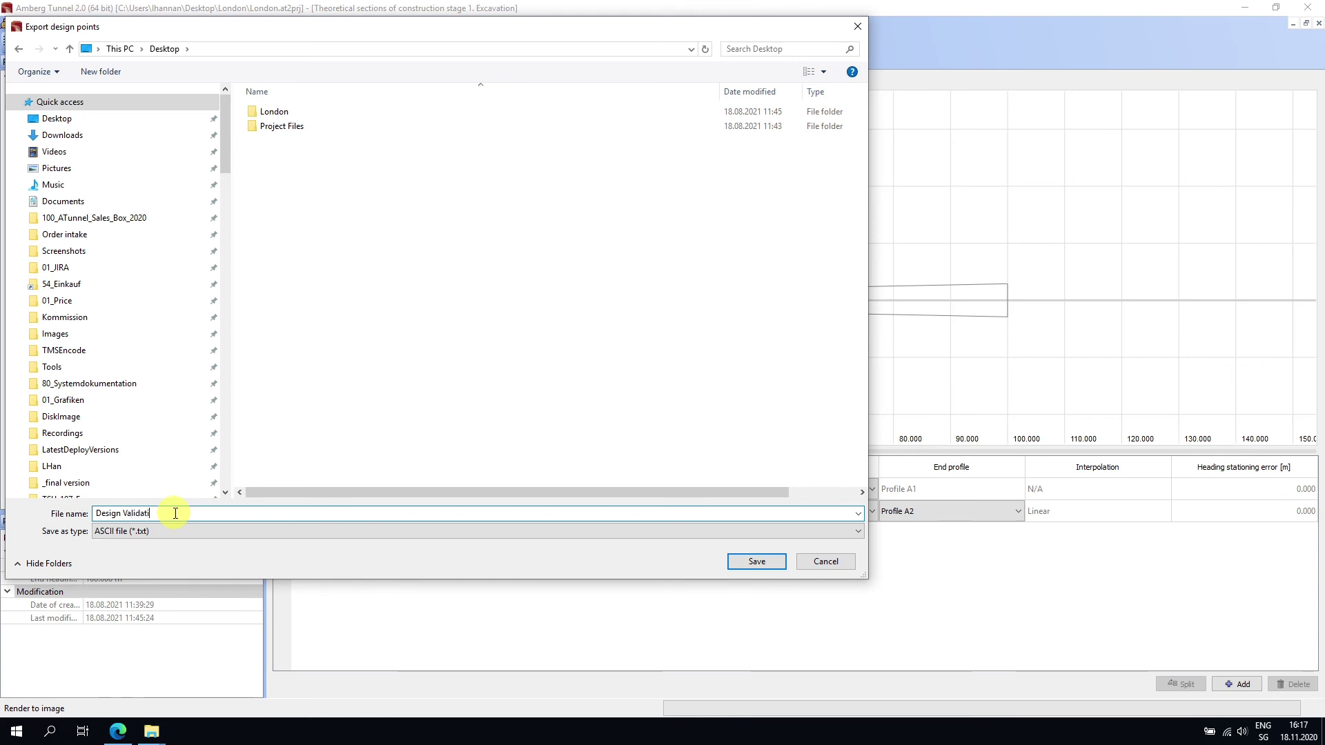
key("Return")
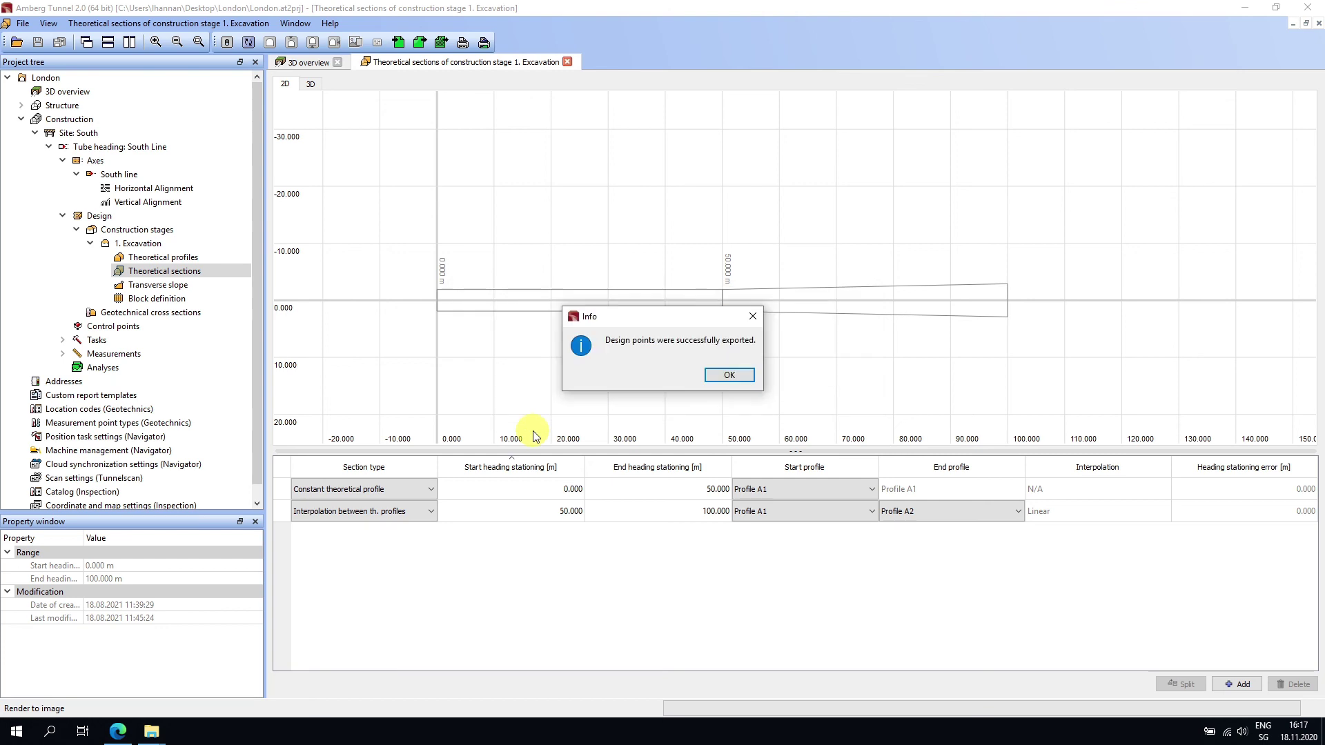
left_click(725, 377)
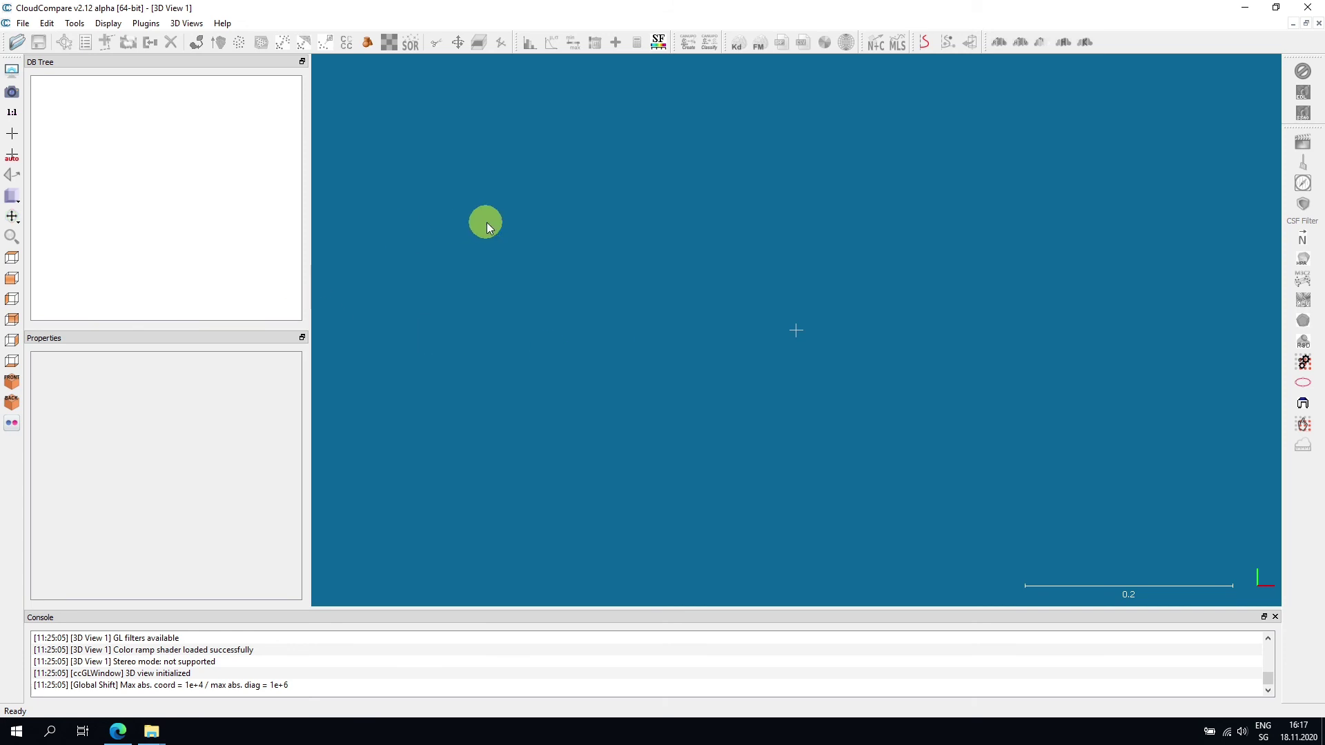
Step: Switch to CloudCompare and load Design Validation.txt from the Desktop, skipping 1 line and keeping the columns as X, Y and Z coordinates
left_click(20, 25)
left_click(77, 54)
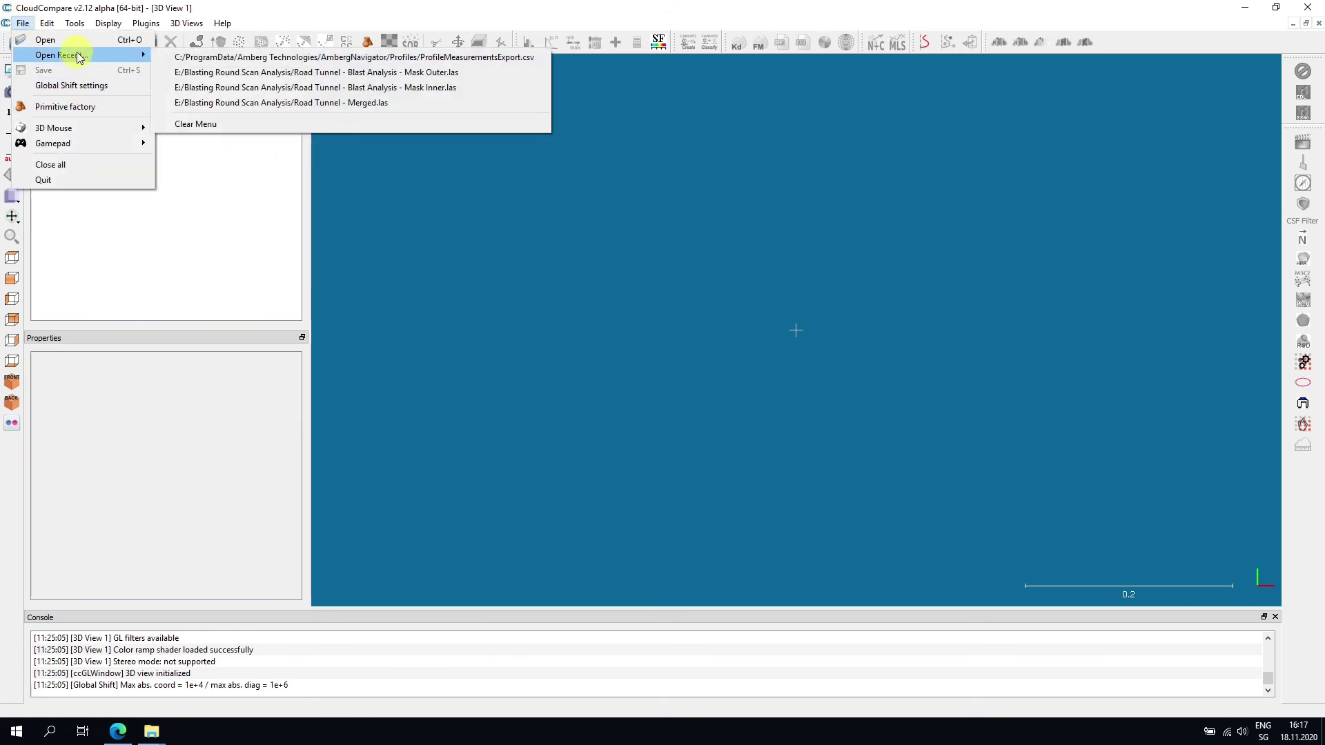
left_click(59, 41)
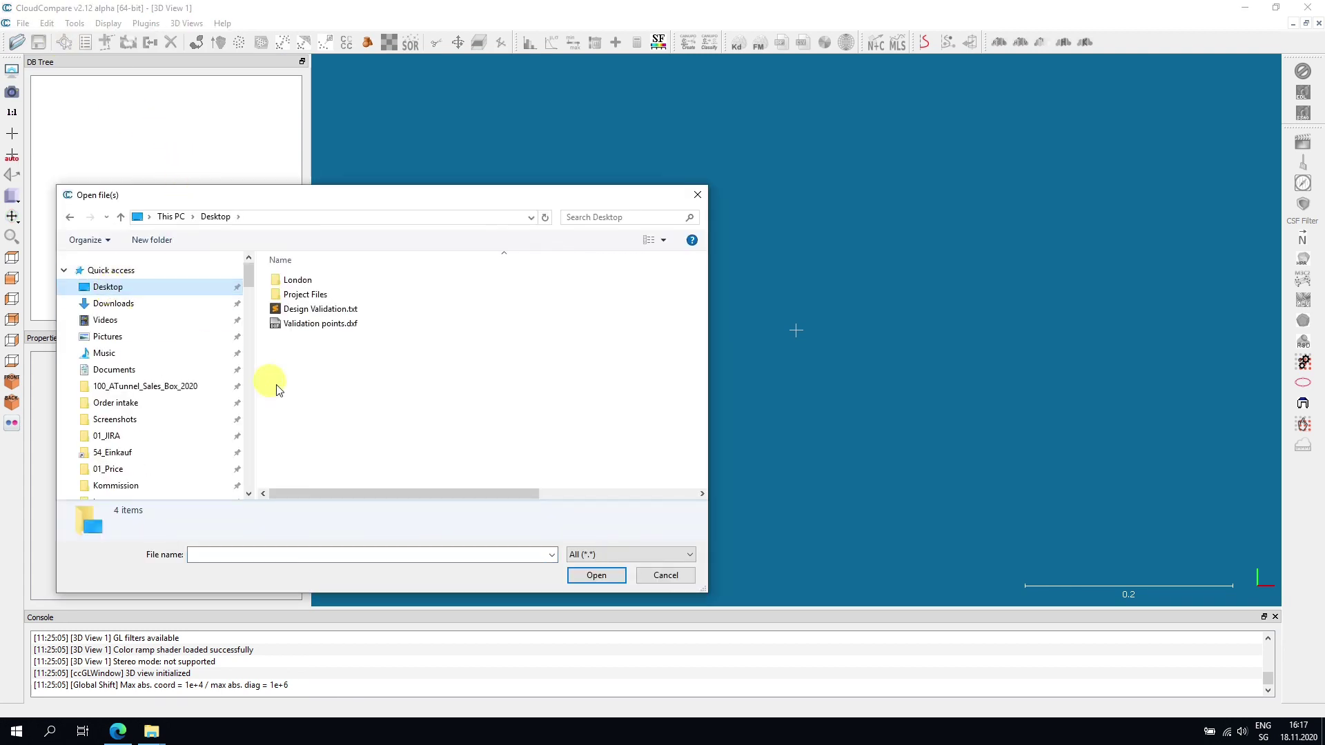
left_click(341, 310)
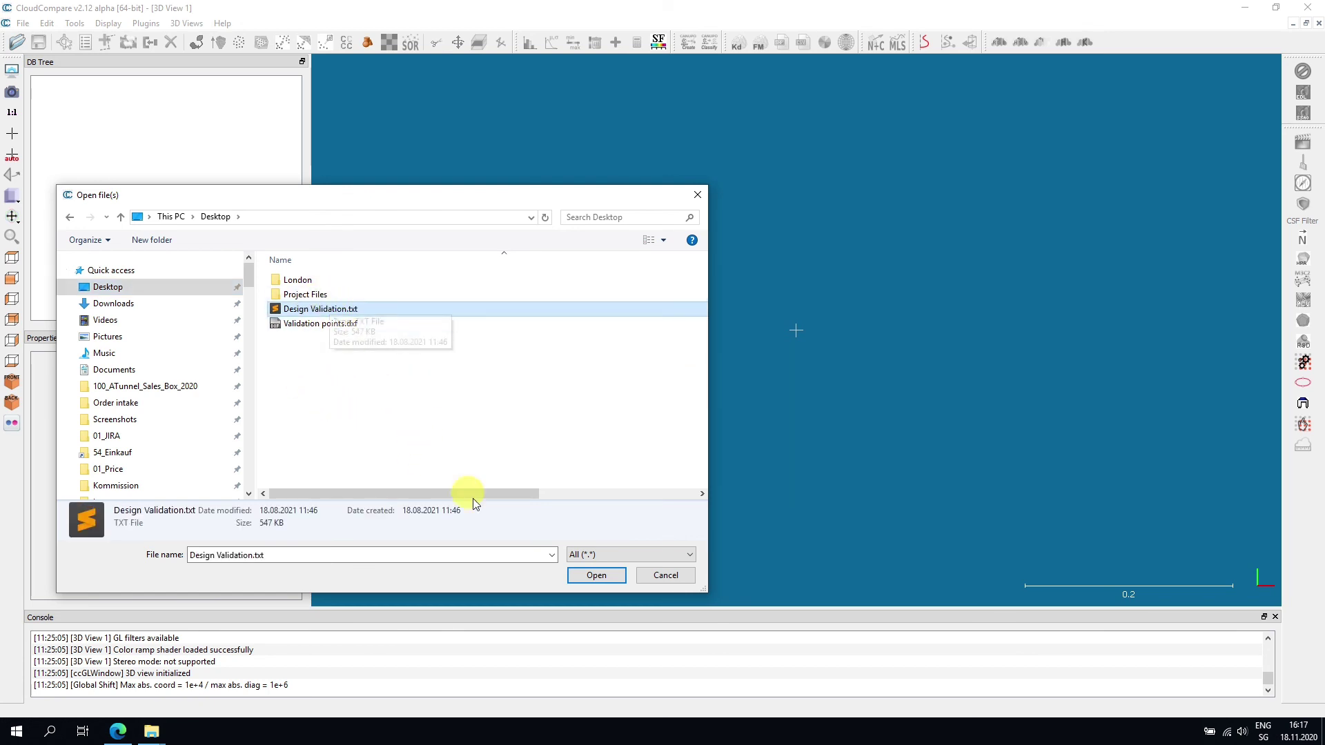
left_click(595, 575)
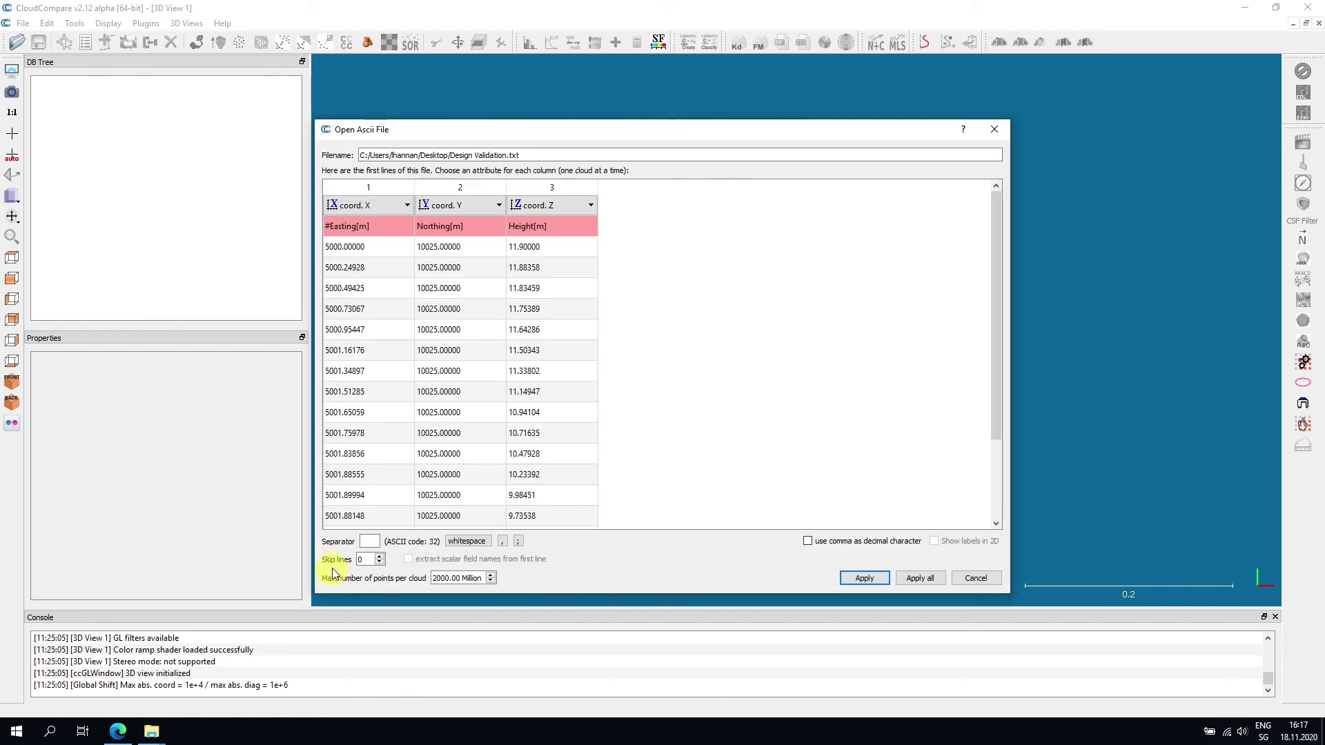
left_click(379, 557)
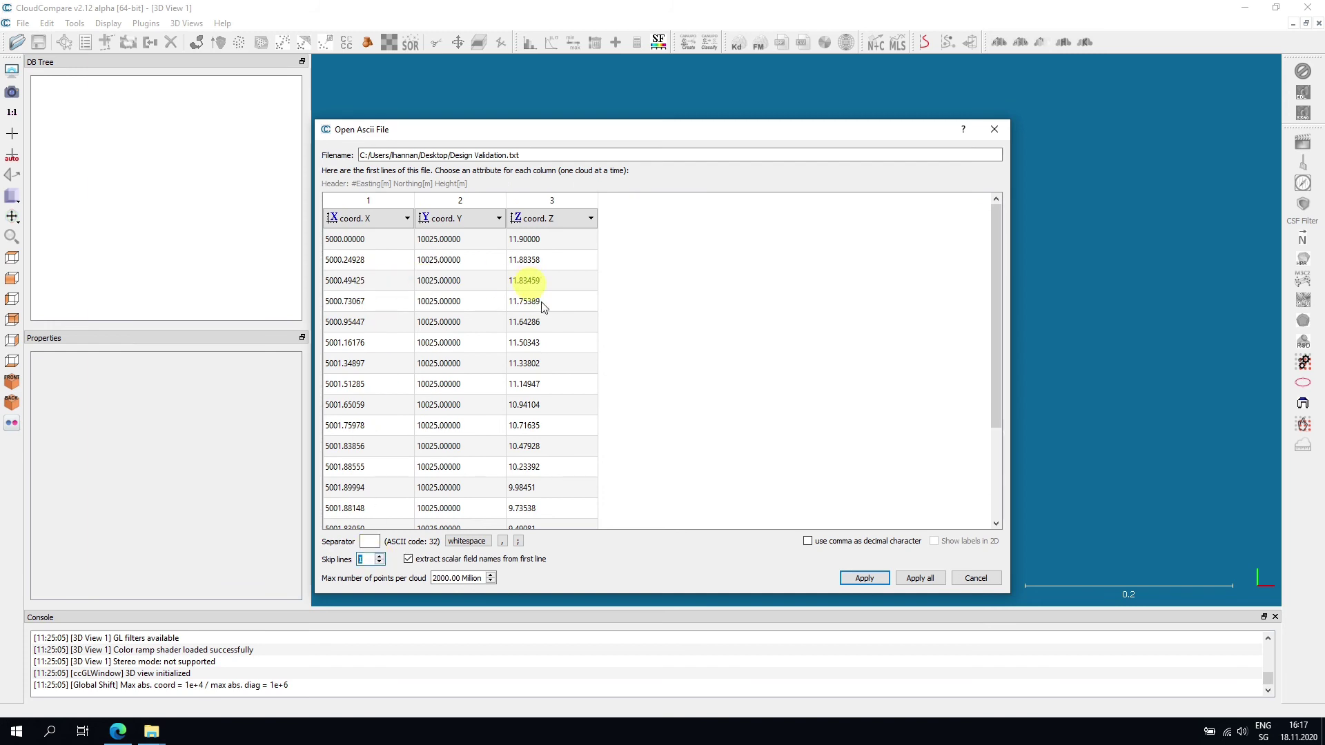
left_click(863, 576)
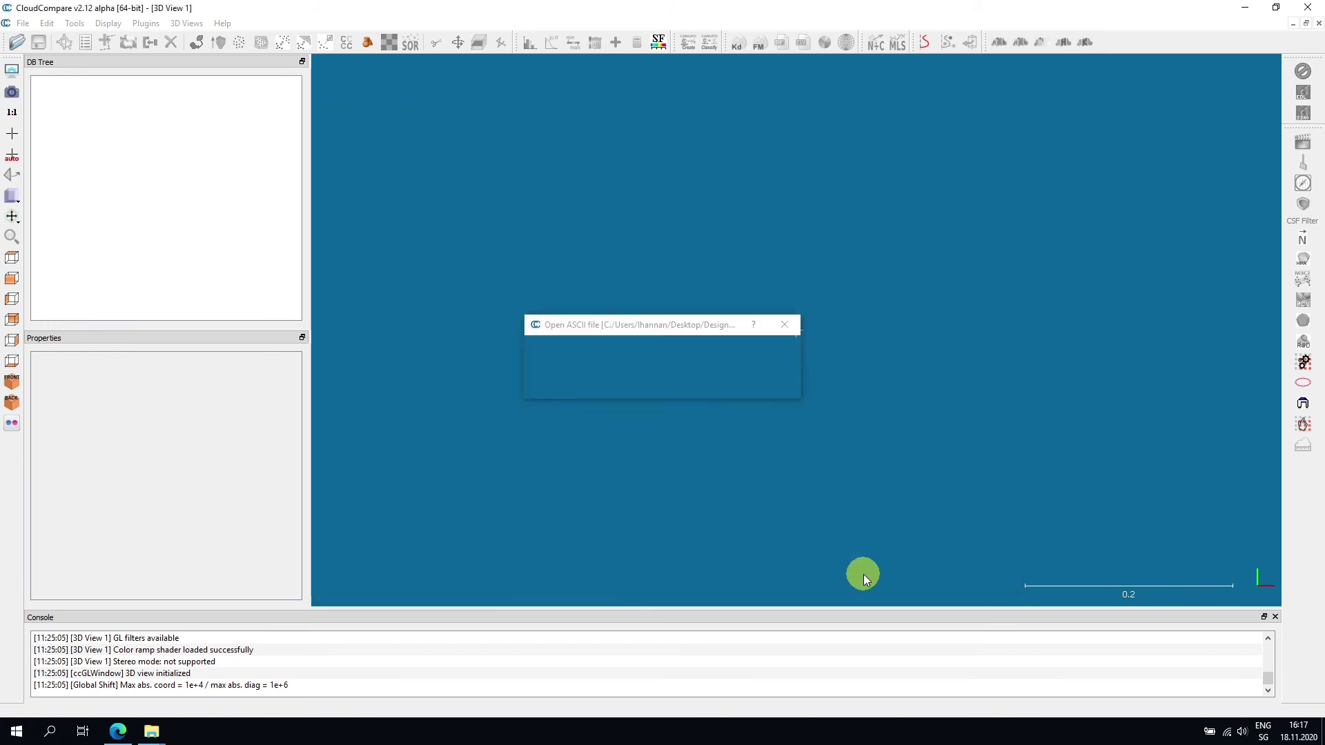
left_click(839, 502)
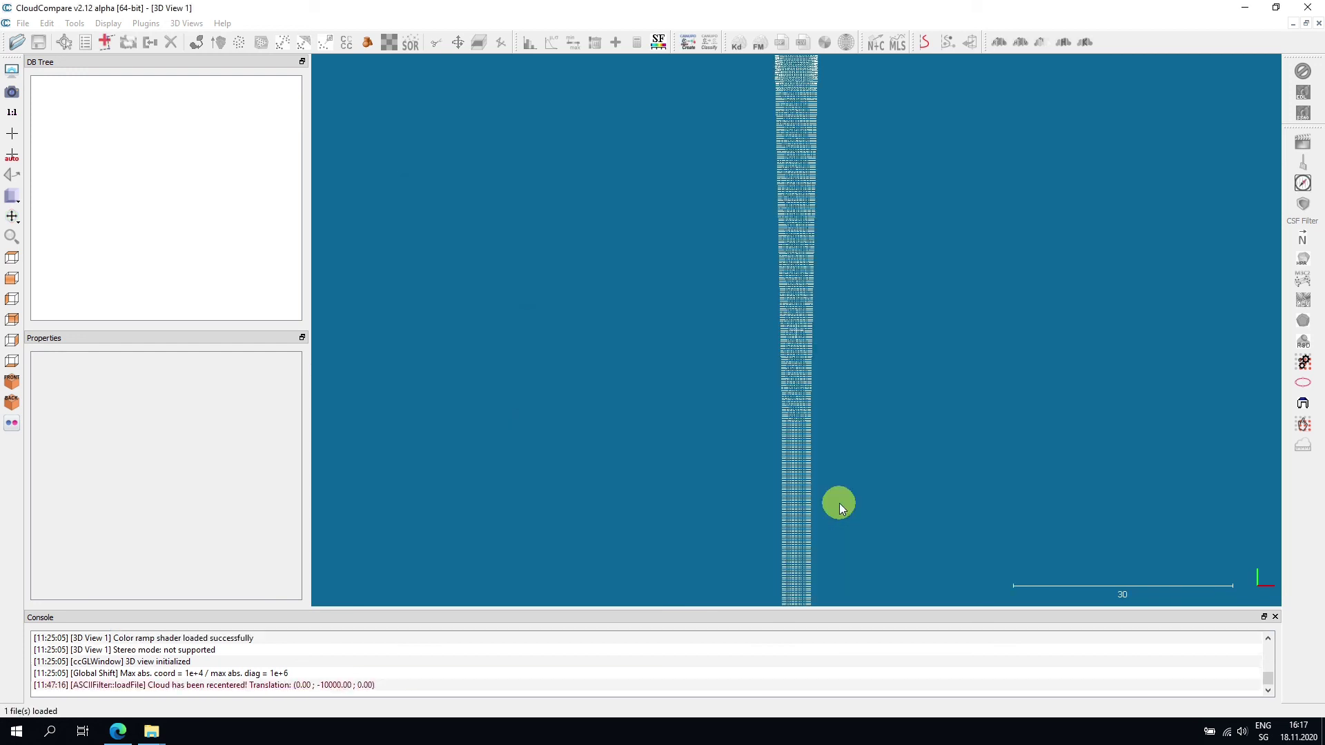
Step: Inspect the shape of the imported tunnel point cloud from an oblique angle, and switch back to Amberg Tunnel
left_click_drag(724, 465, 735, 369)
scroll(716, 377, "up", 4)
scroll(712, 317, "up", 4)
mouse_move(357, 730)
left_click(357, 673)
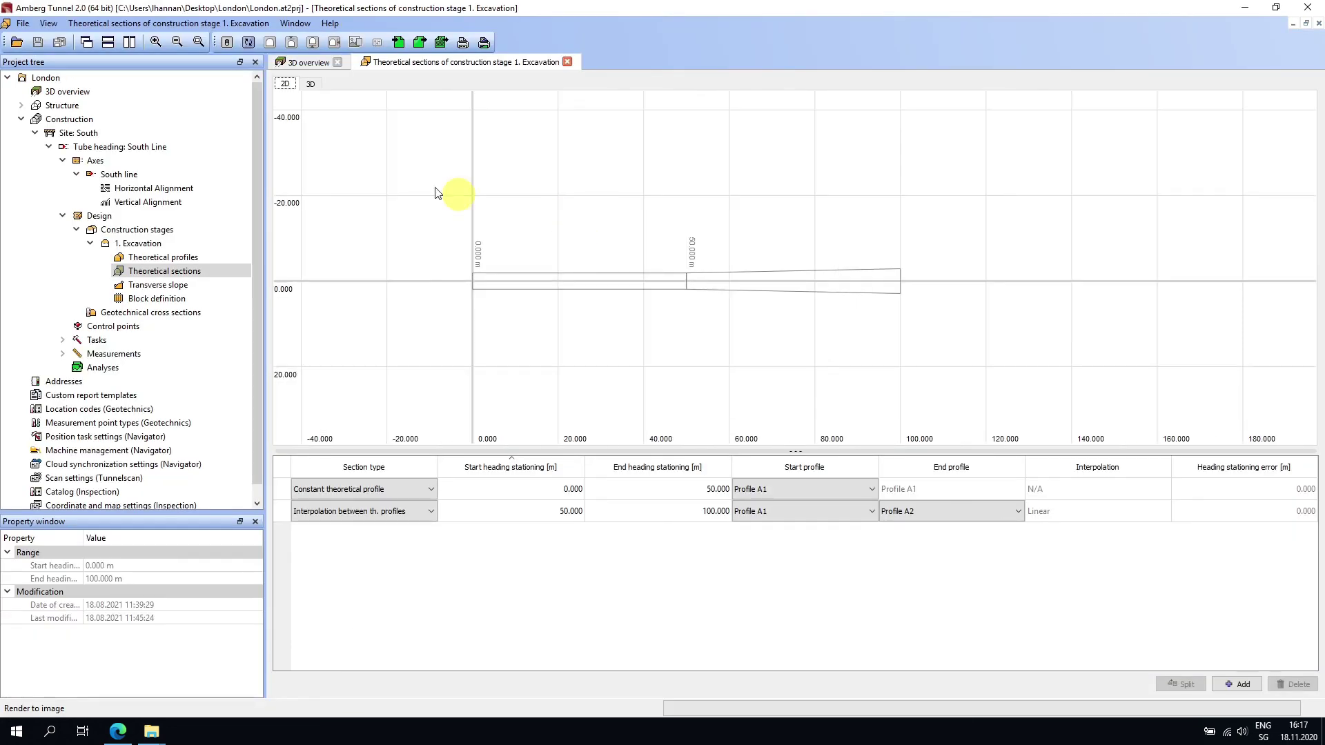
Step: Show the theoretical sections in 3D and raise the section transparency to slightly above the middle of its range
left_click(310, 84)
left_click_drag(473, 281, 676, 294)
scroll(601, 299, "down", 2)
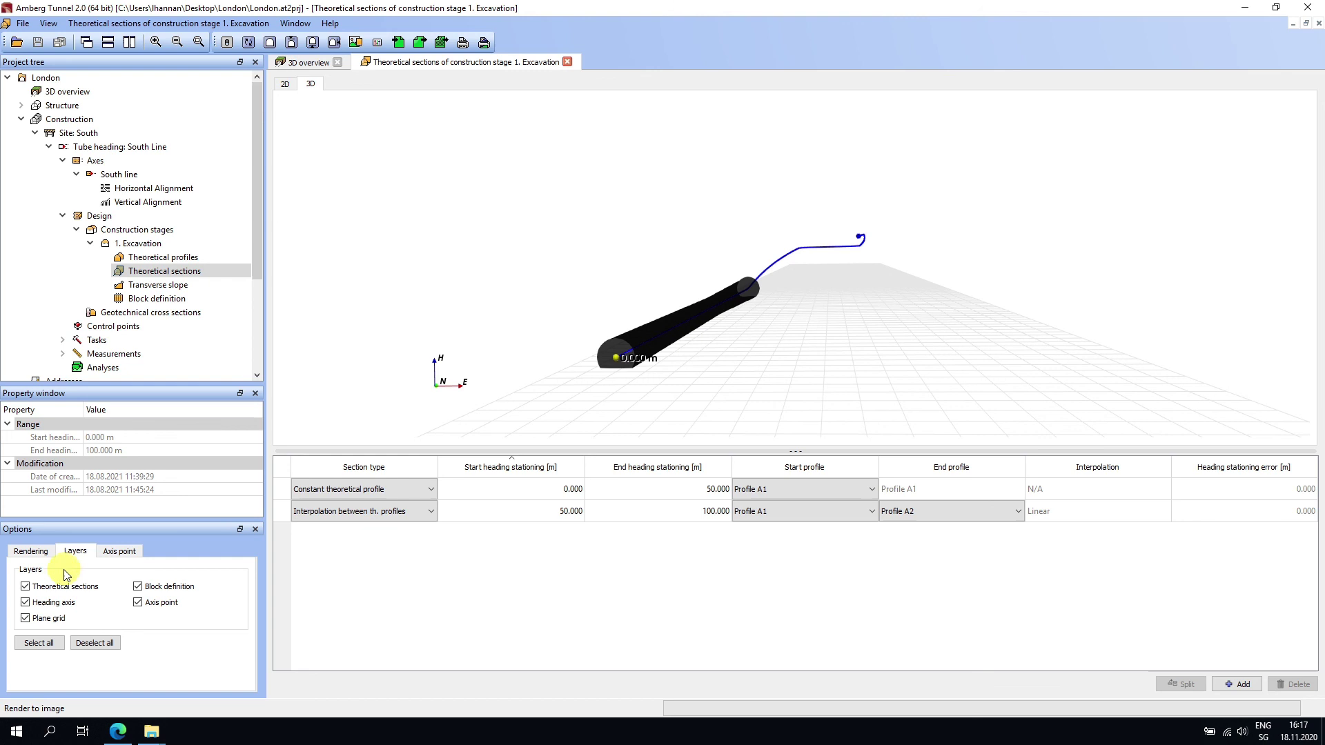
left_click(43, 554)
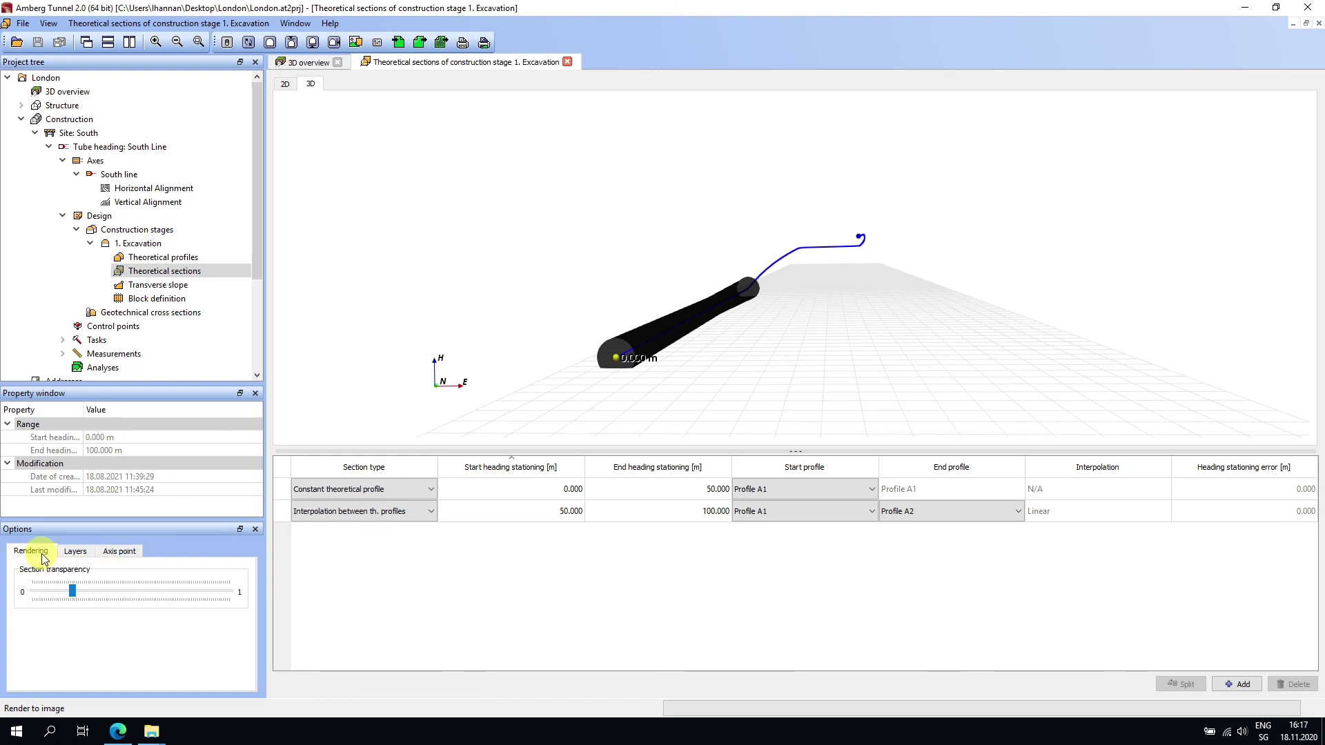
left_click_drag(67, 590, 140, 597)
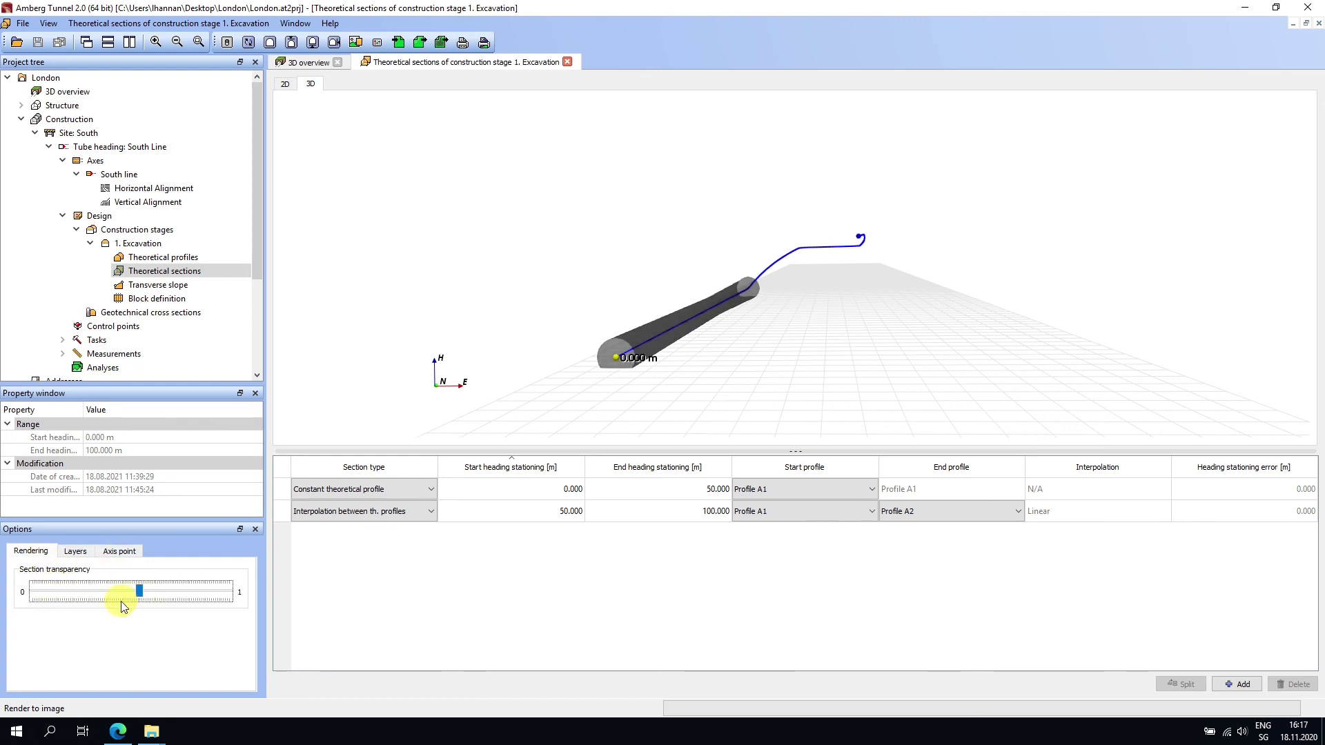
Step: Attach the camera to the axis point at 0.000 m, examine the tunnel start in 3D, and close the theoretical sections
left_click(119, 551)
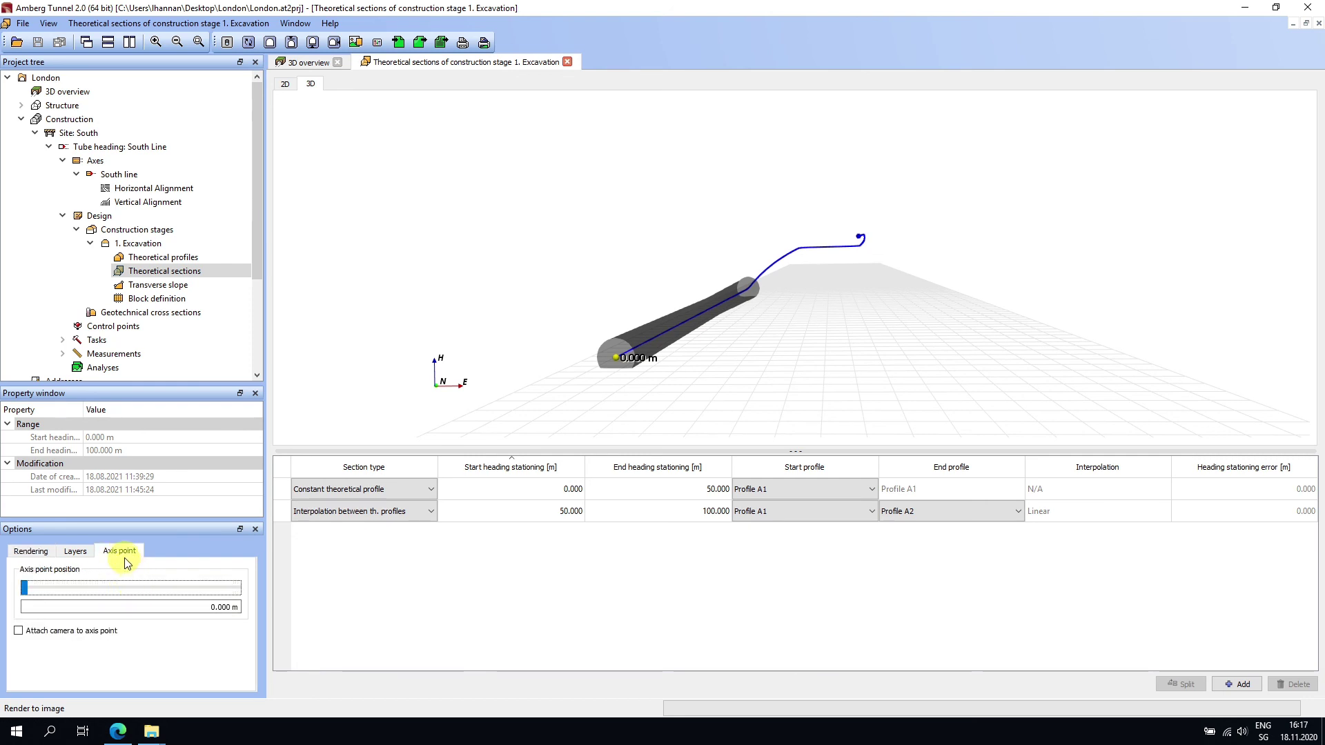
left_click(18, 631)
mouse_move(28, 589)
left_mouse_down()
mouse_move(55, 586)
mouse_move(13, 596)
left_mouse_up()
scroll(679, 315, "down", 5)
left_click_drag(686, 312, 795, 262)
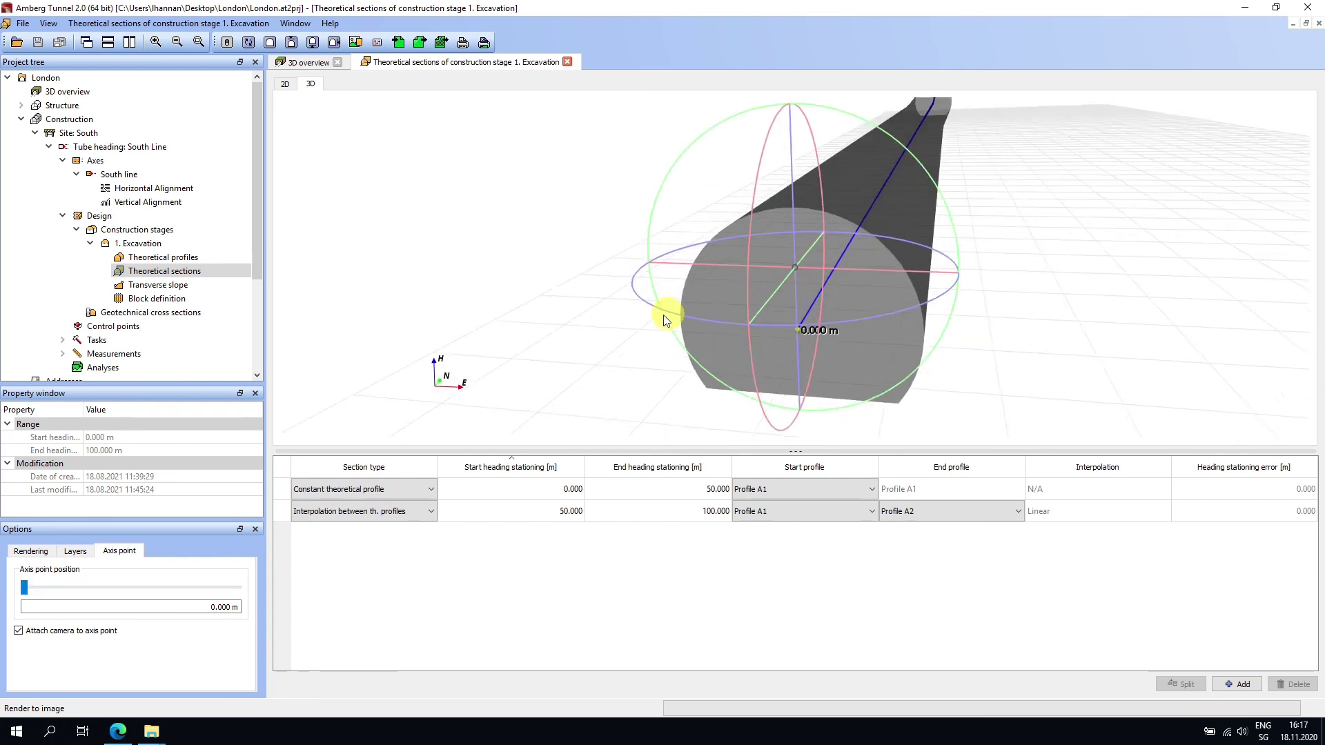
scroll(719, 284, "down", 5)
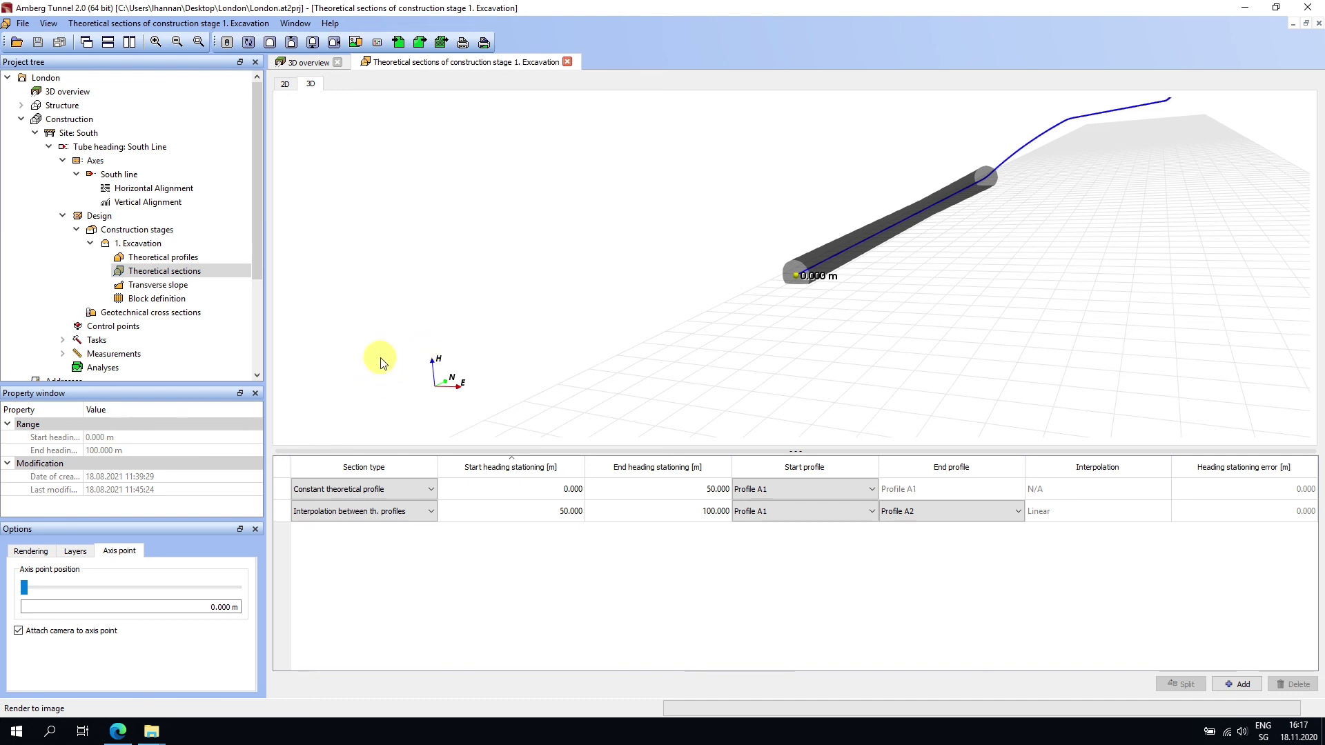
left_click(567, 62)
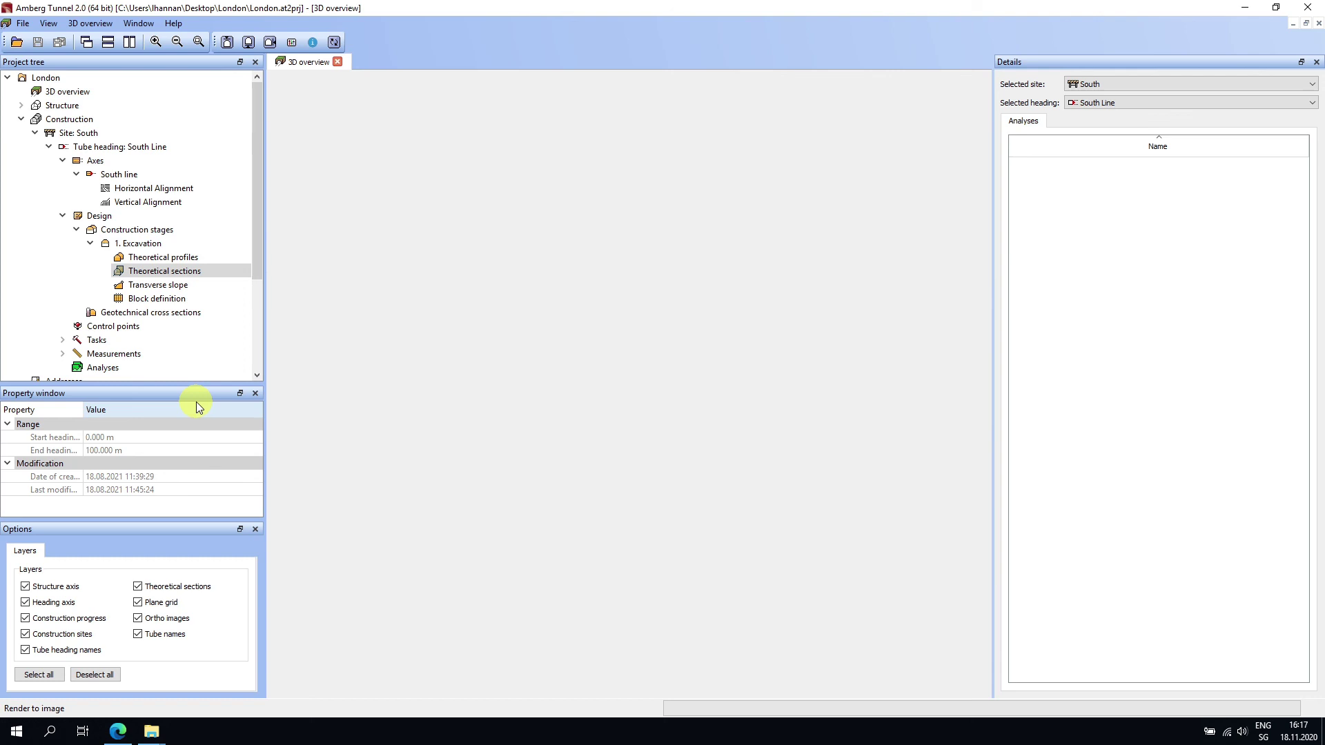
Step: Open the theoretical profiles of stage 1. Excavation and duplicate Profile A2 as a third profile
double_click(160, 261)
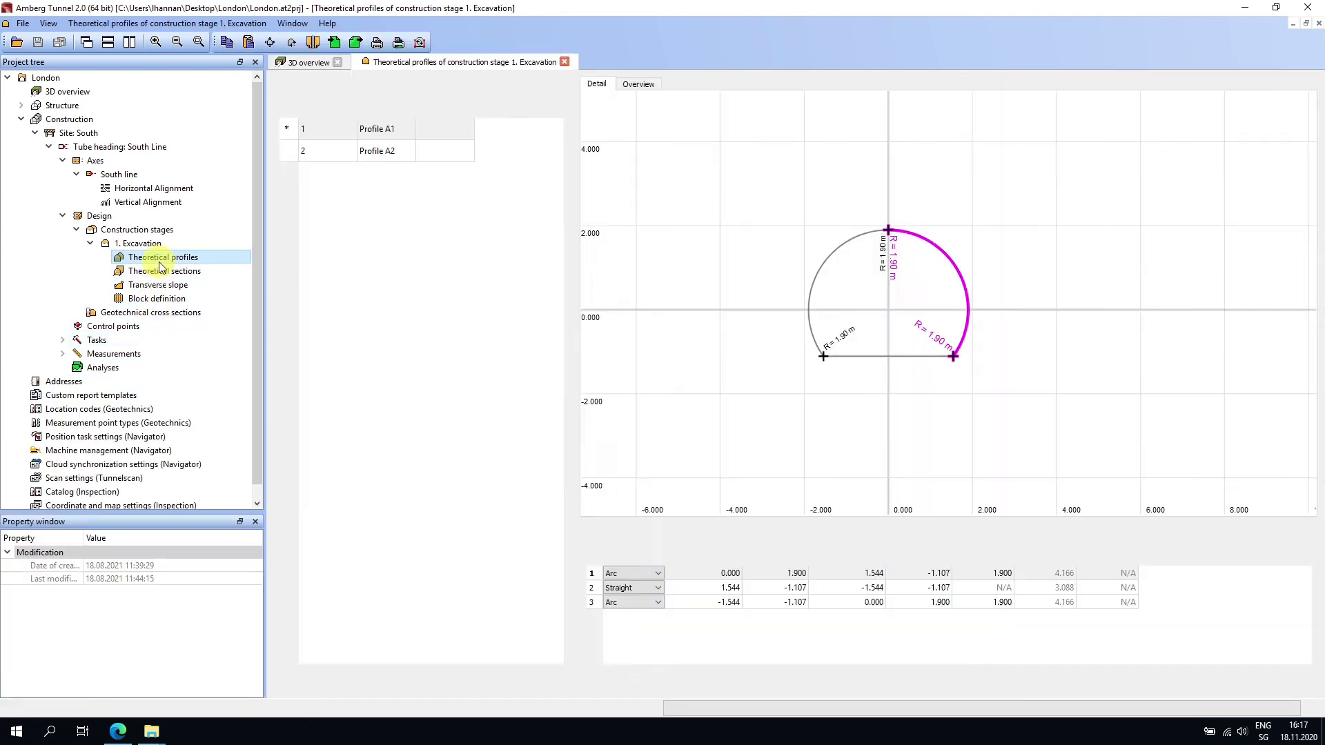
left_click_drag(831, 417, 816, 375)
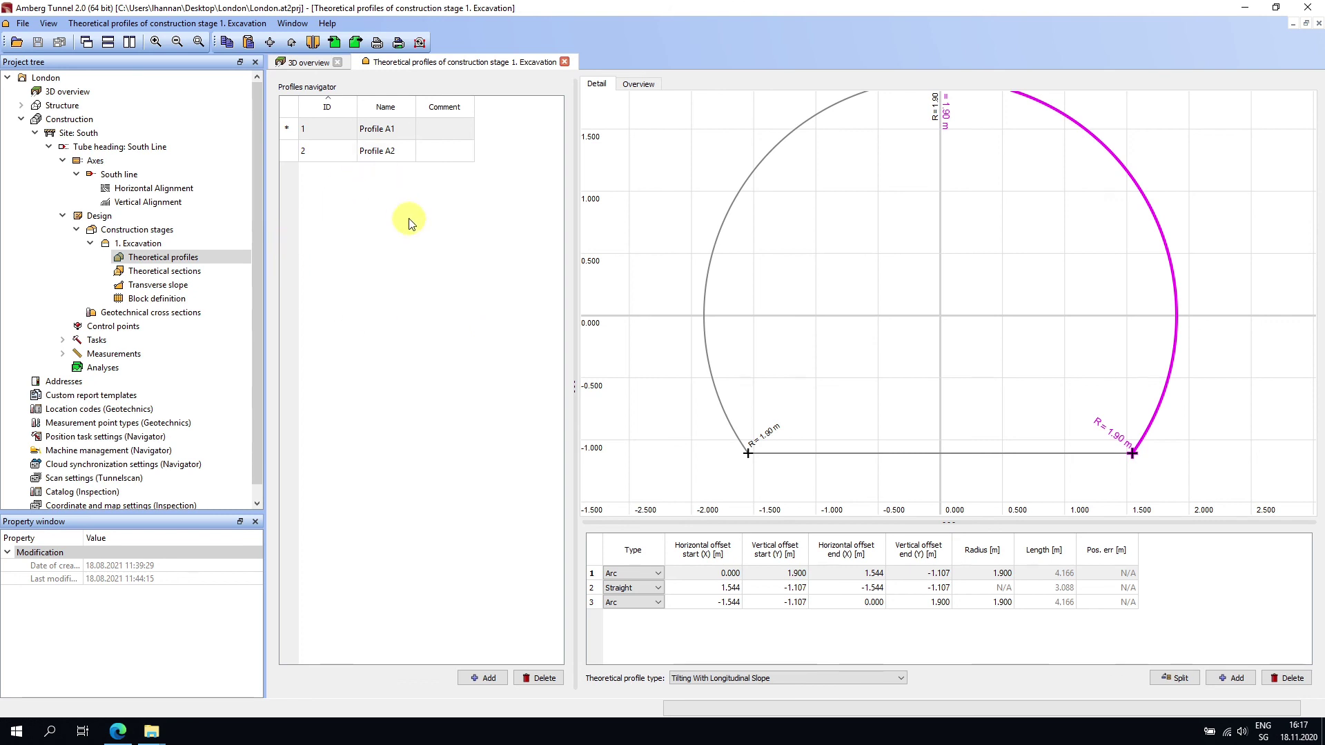
right_click(388, 154)
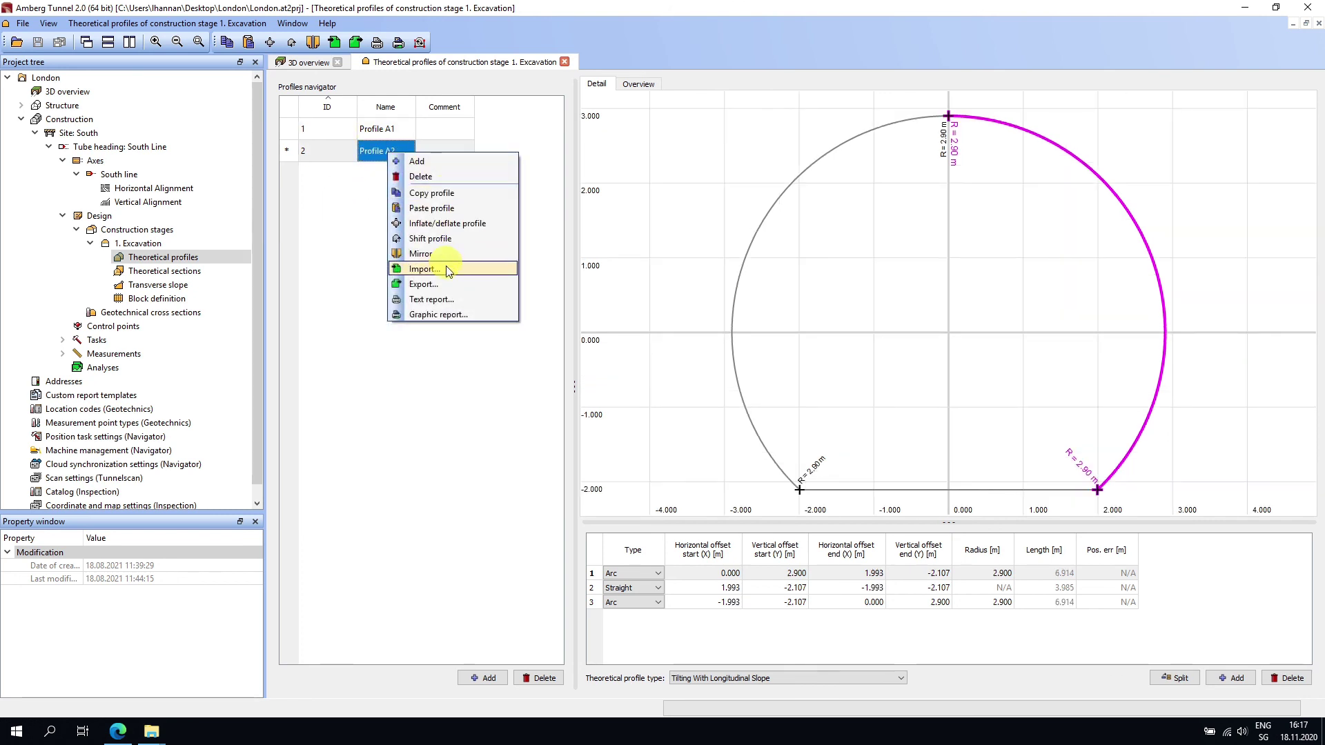
left_click(431, 193)
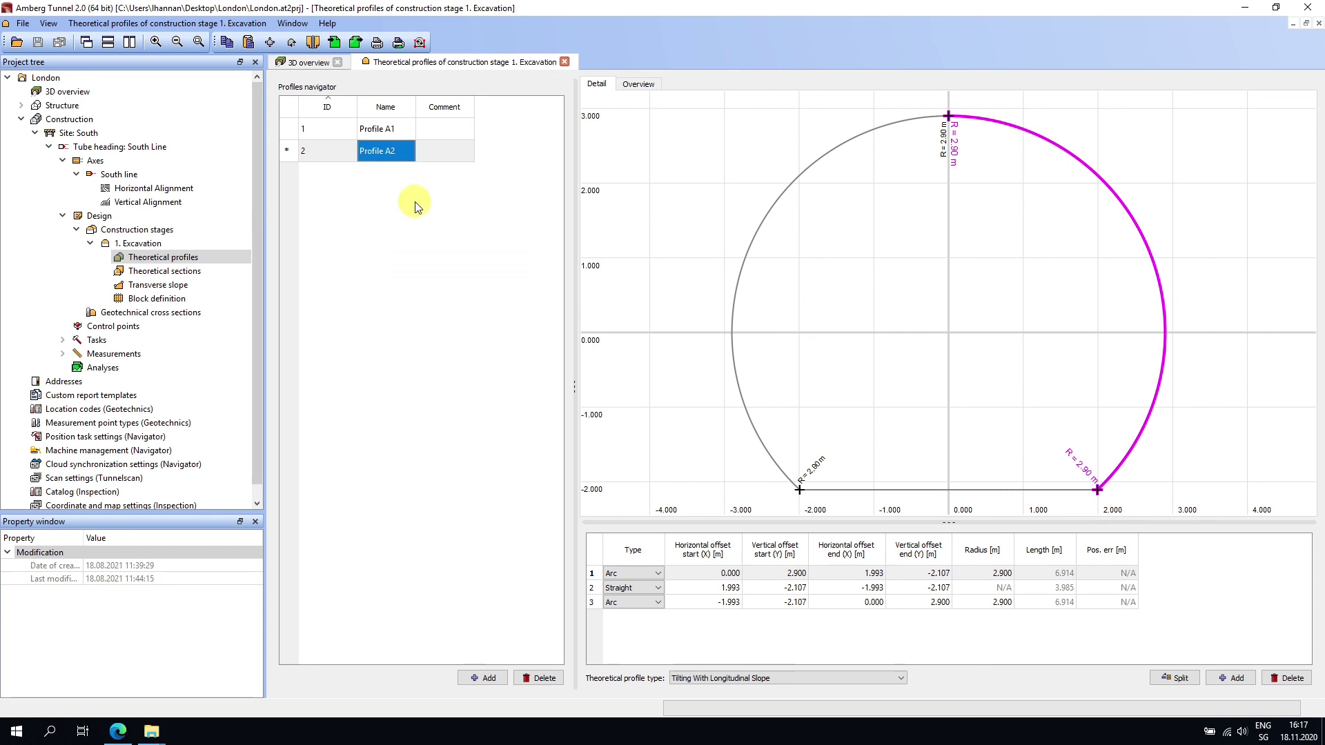
right_click(400, 217)
left_click(443, 270)
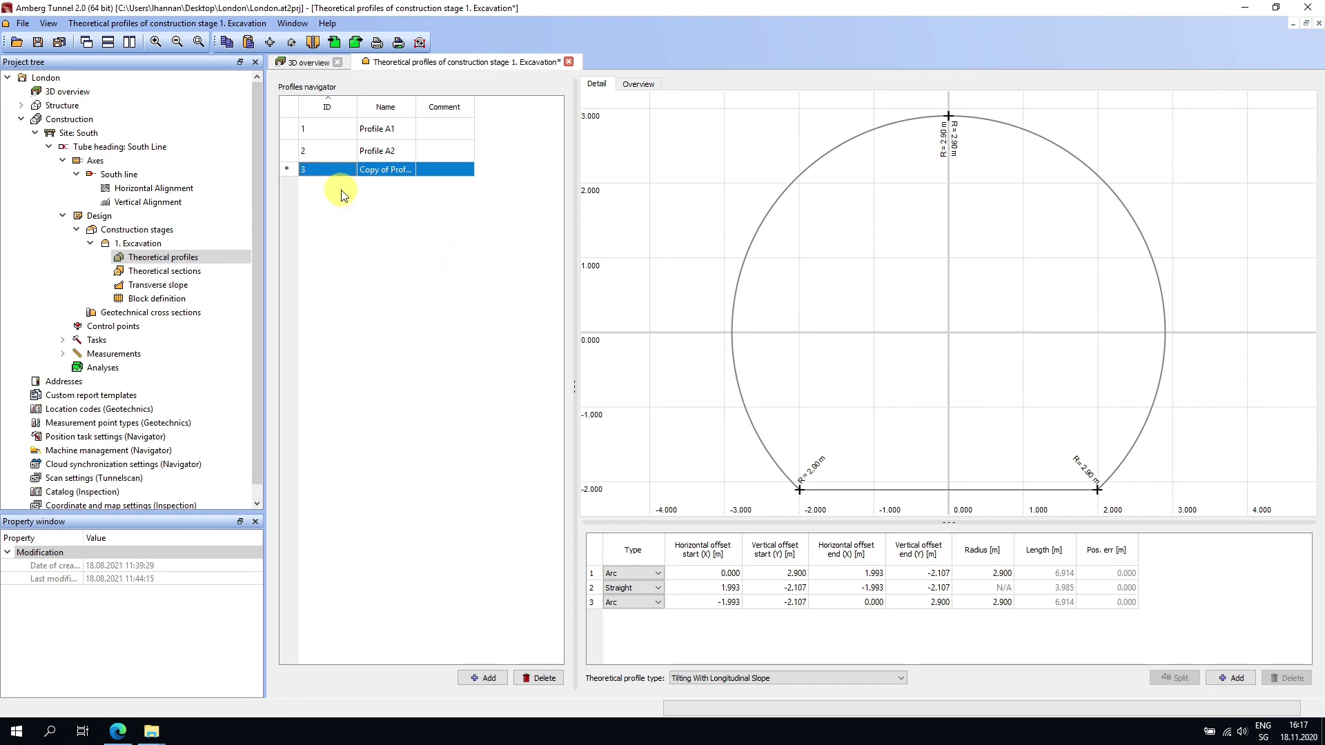
left_click(385, 172)
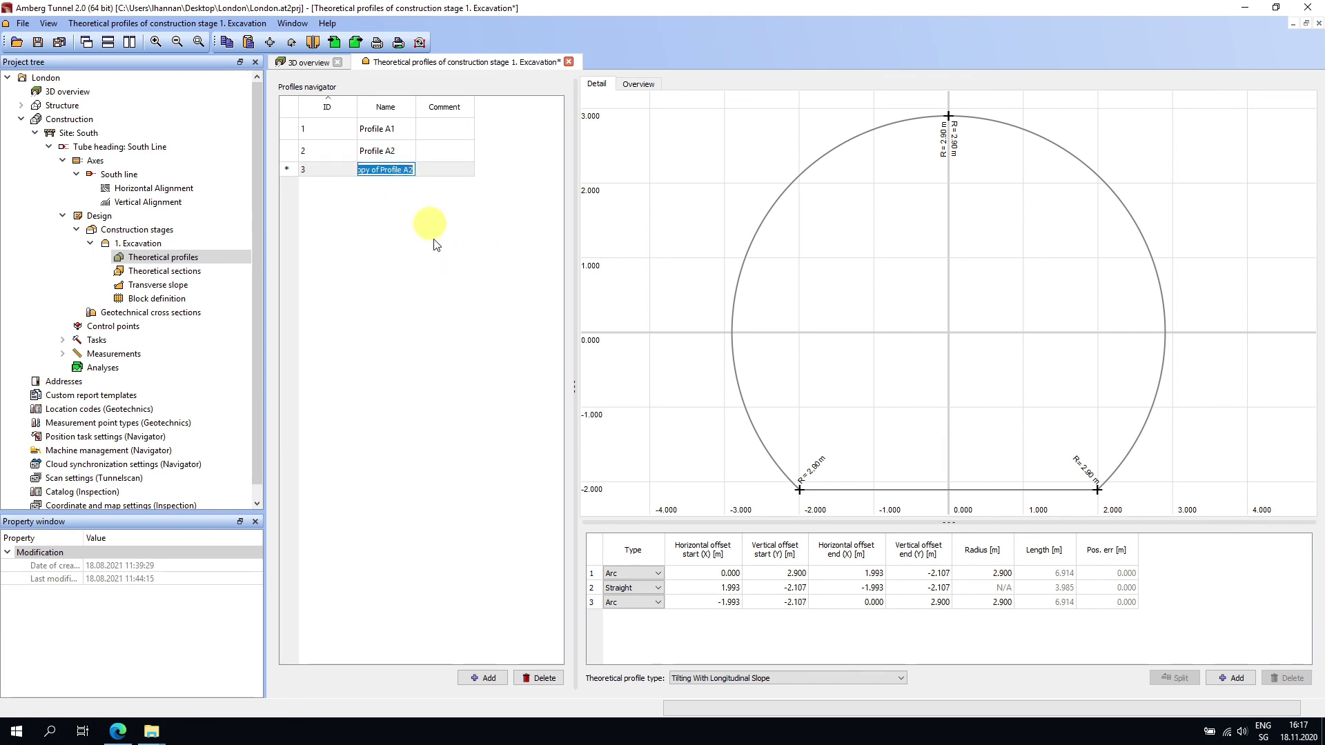
Step: Shift the copy of Profile A2 by a horizontal offset of 0.5 m, and save the profiles
right_click(836, 331)
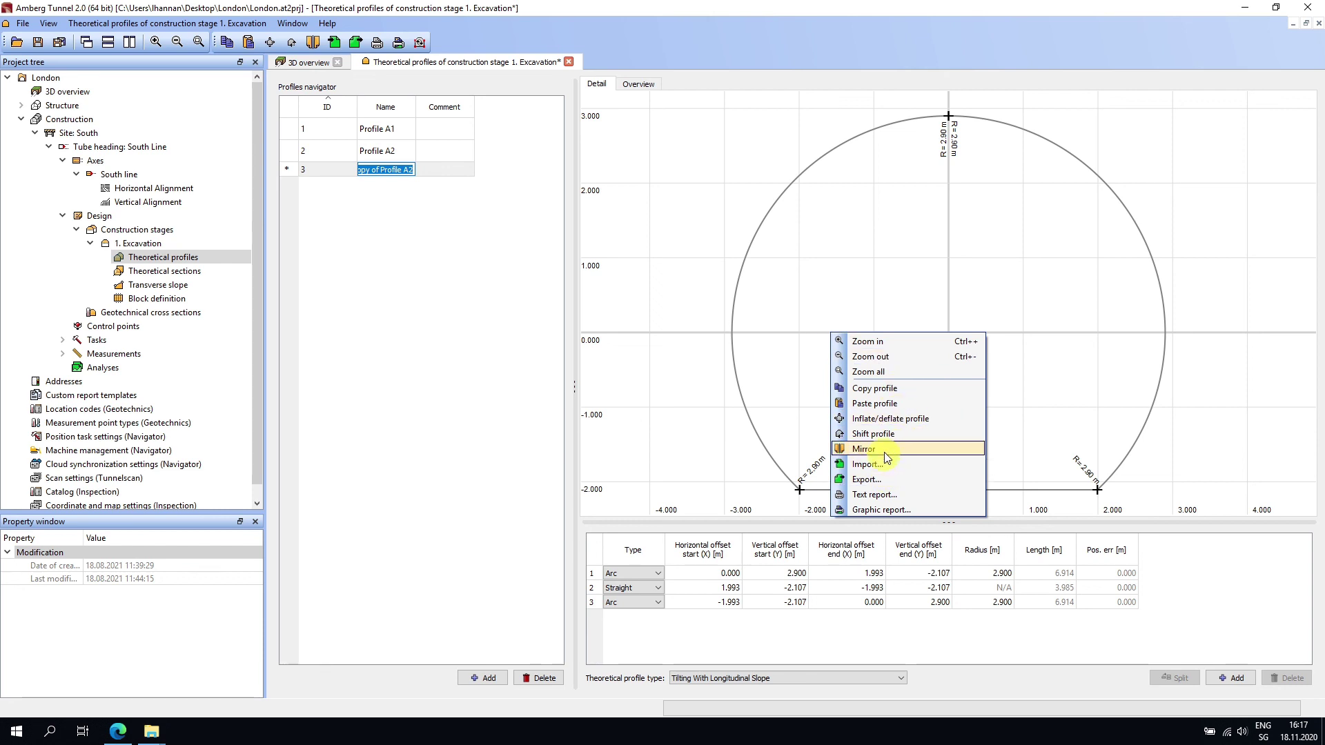
left_click(873, 434)
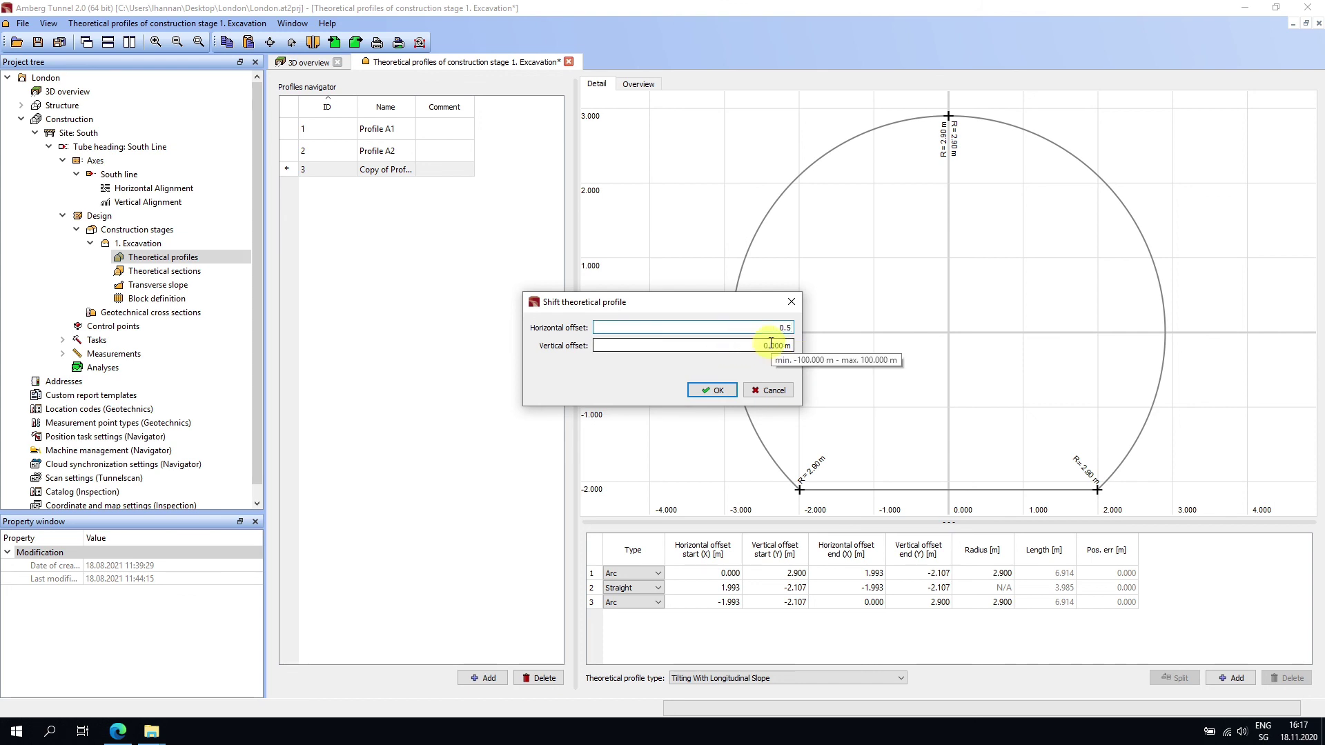
key("Return")
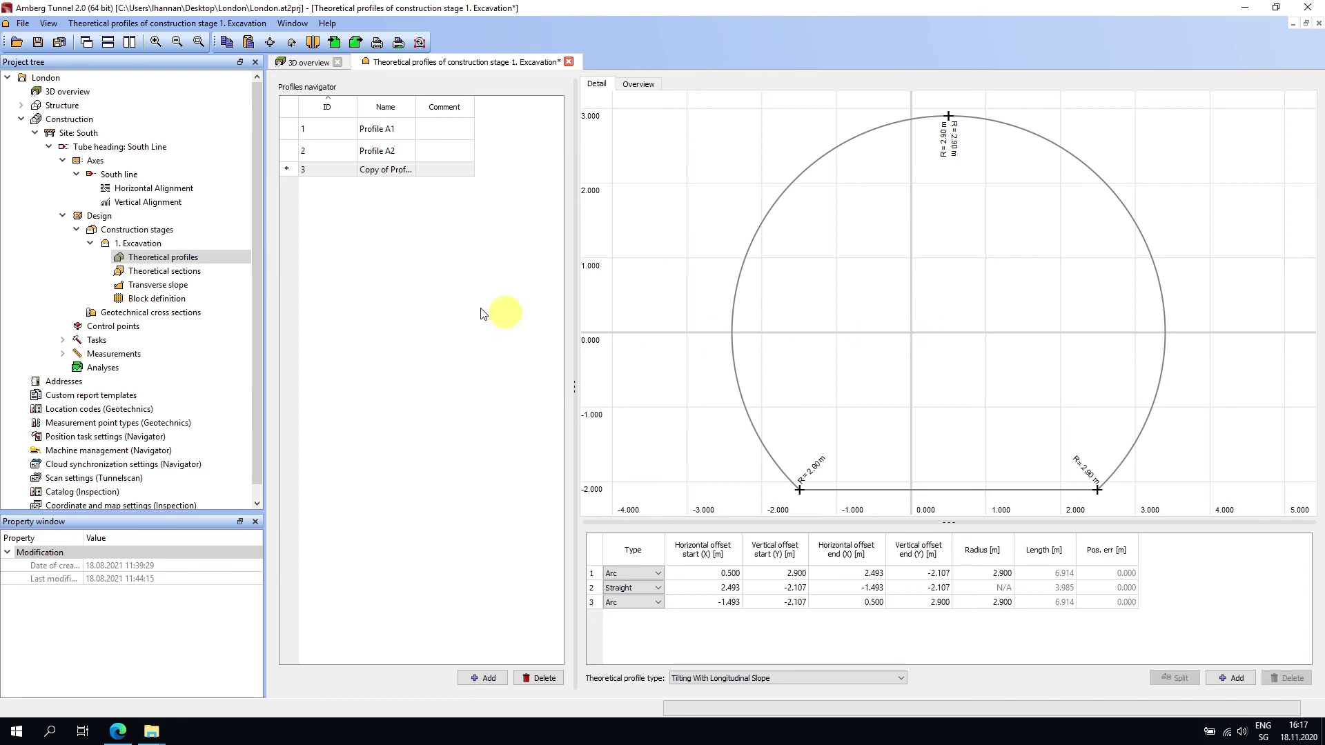
left_click(59, 44)
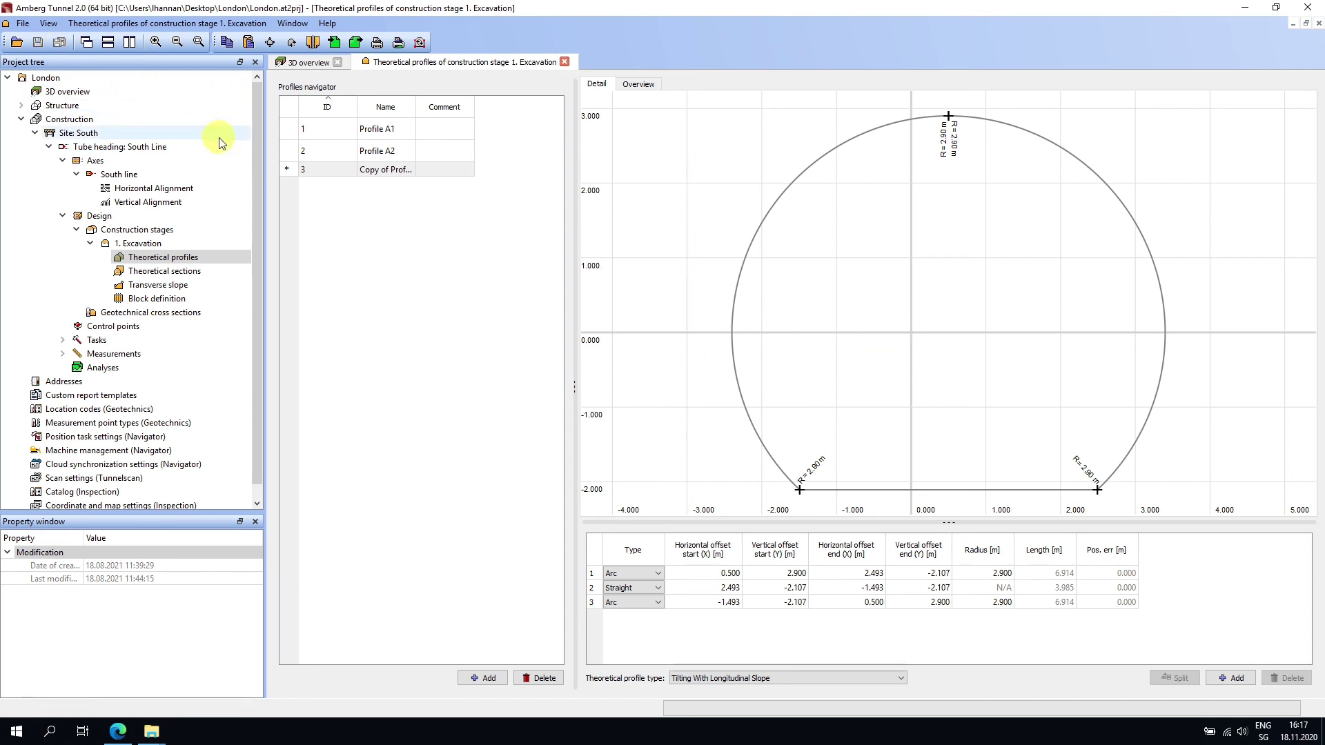
Step: Open the theoretical sections of stage 1. Excavation in place of the profiles, and add a section from 100.000 to 200.000 m
left_click(565, 64)
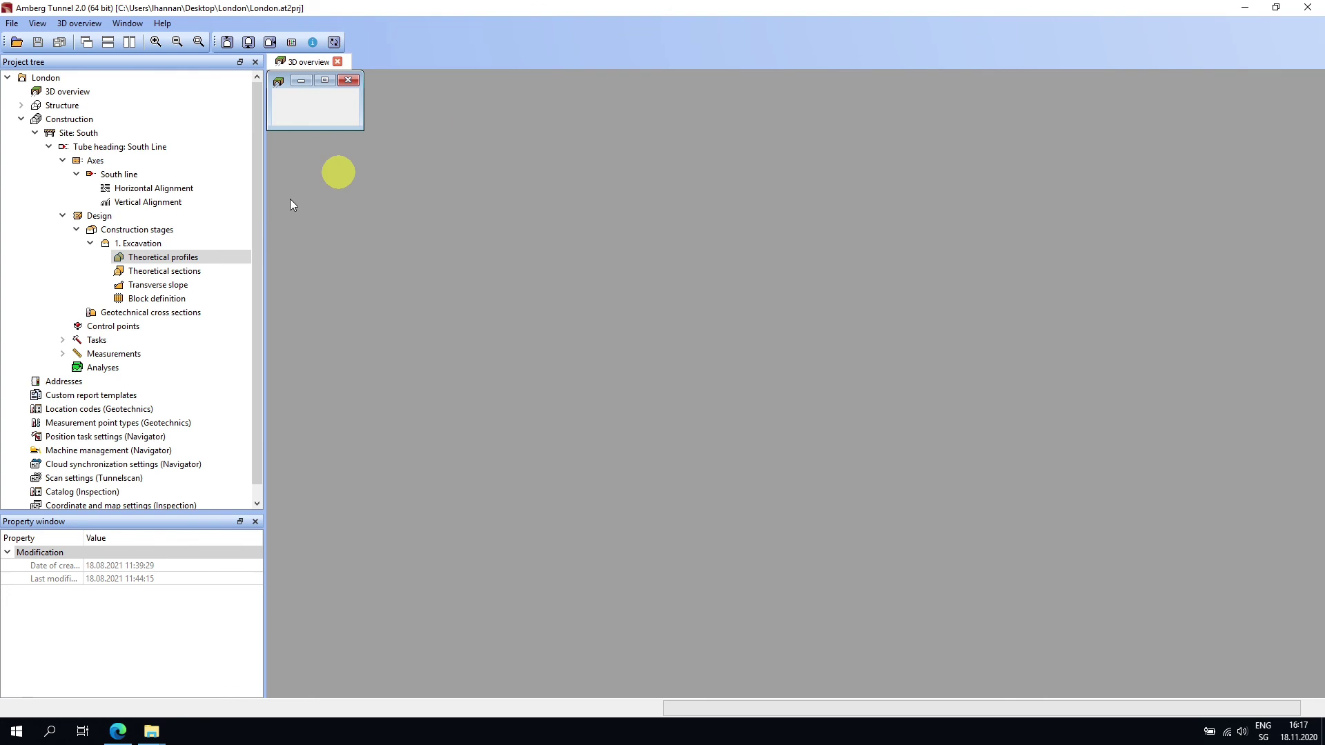
left_click(179, 271)
double_click(179, 271)
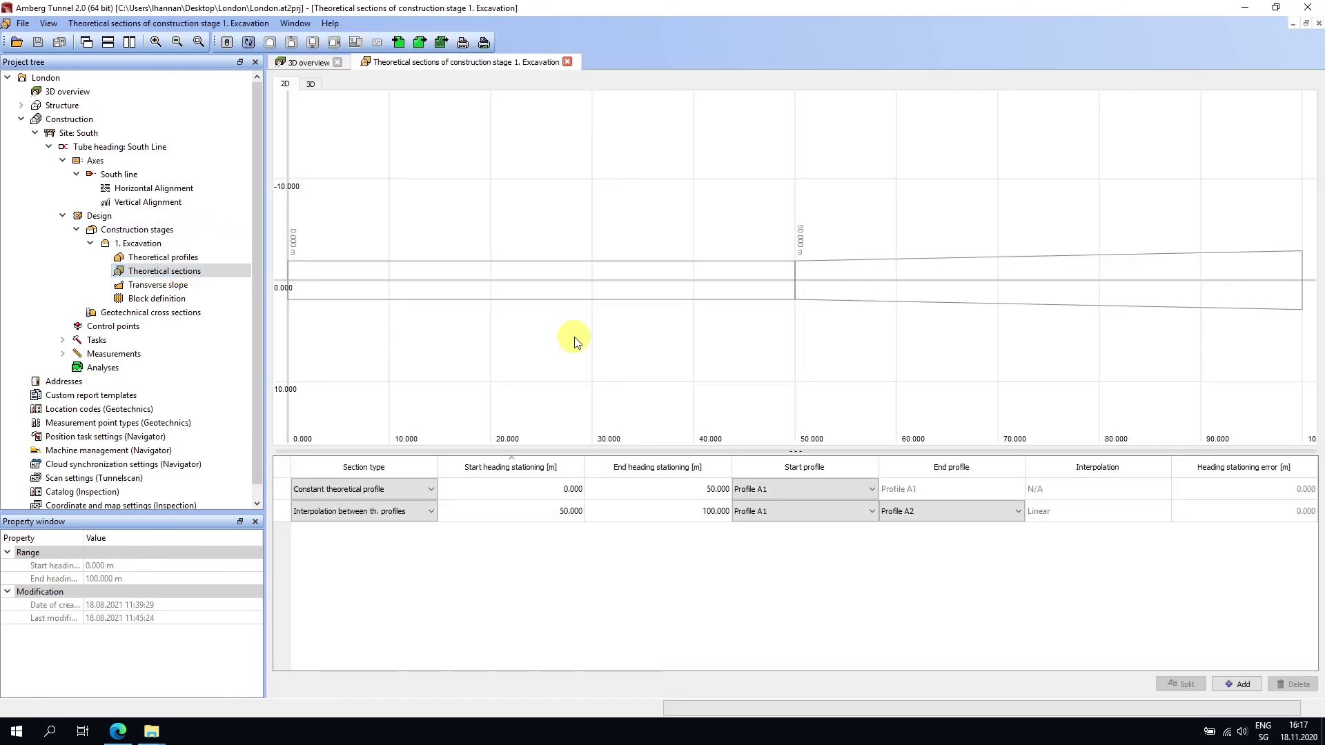
left_click_drag(621, 338, 619, 305)
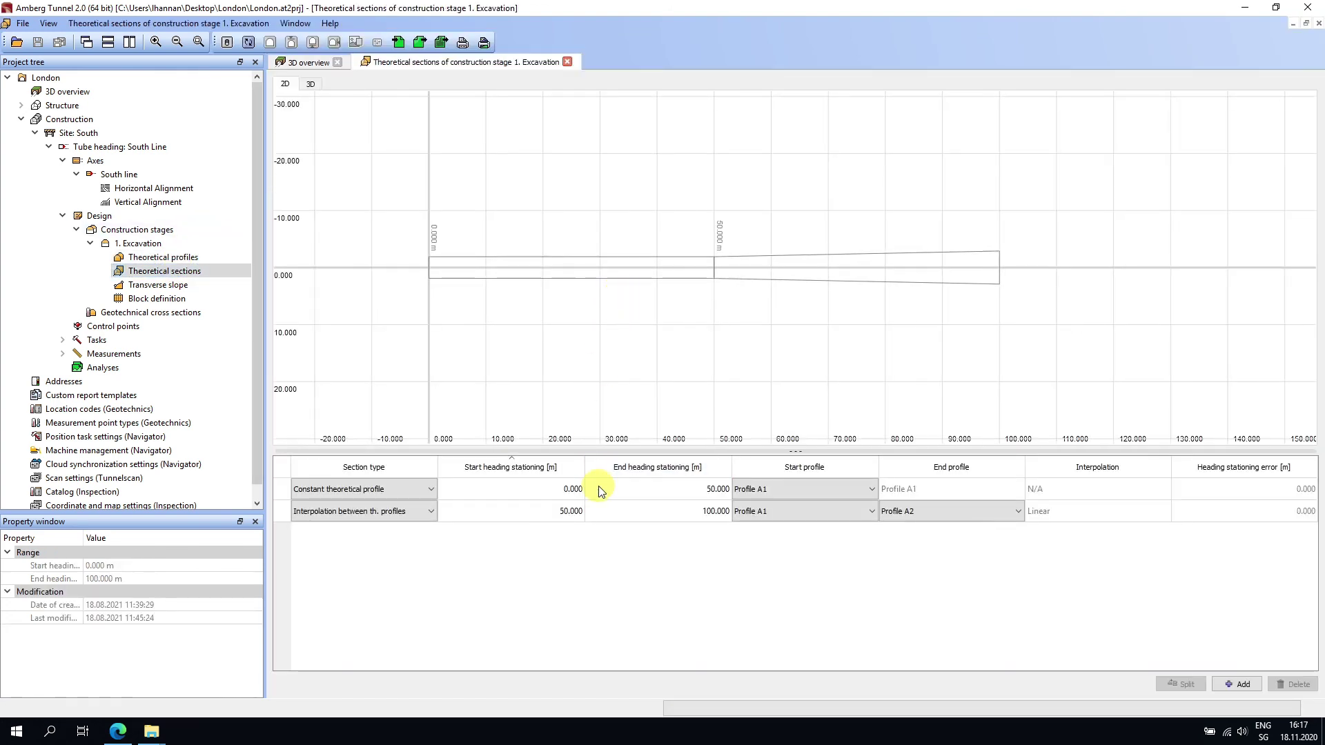
left_click(1237, 685)
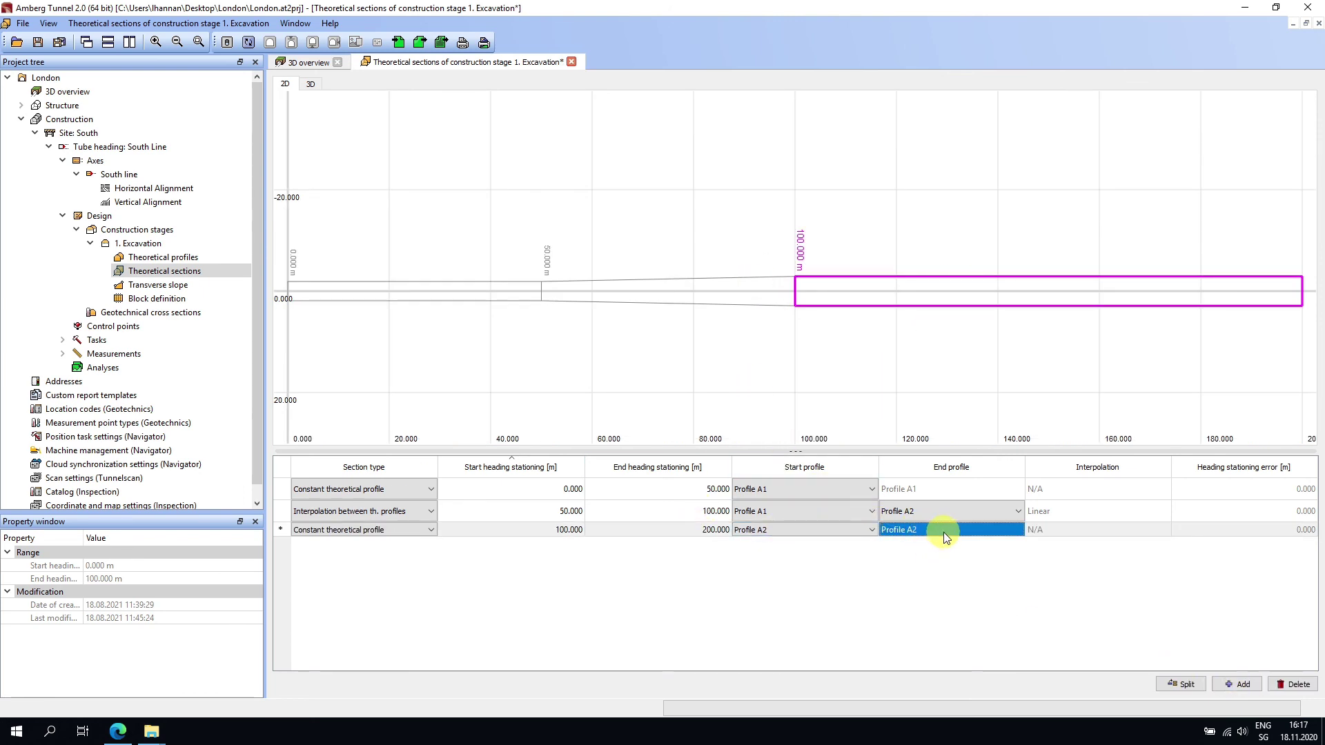
Step: Set the new section's type to Interpolation between th. profiles, with Copy of Profile A2 as its end profile
left_click(420, 529)
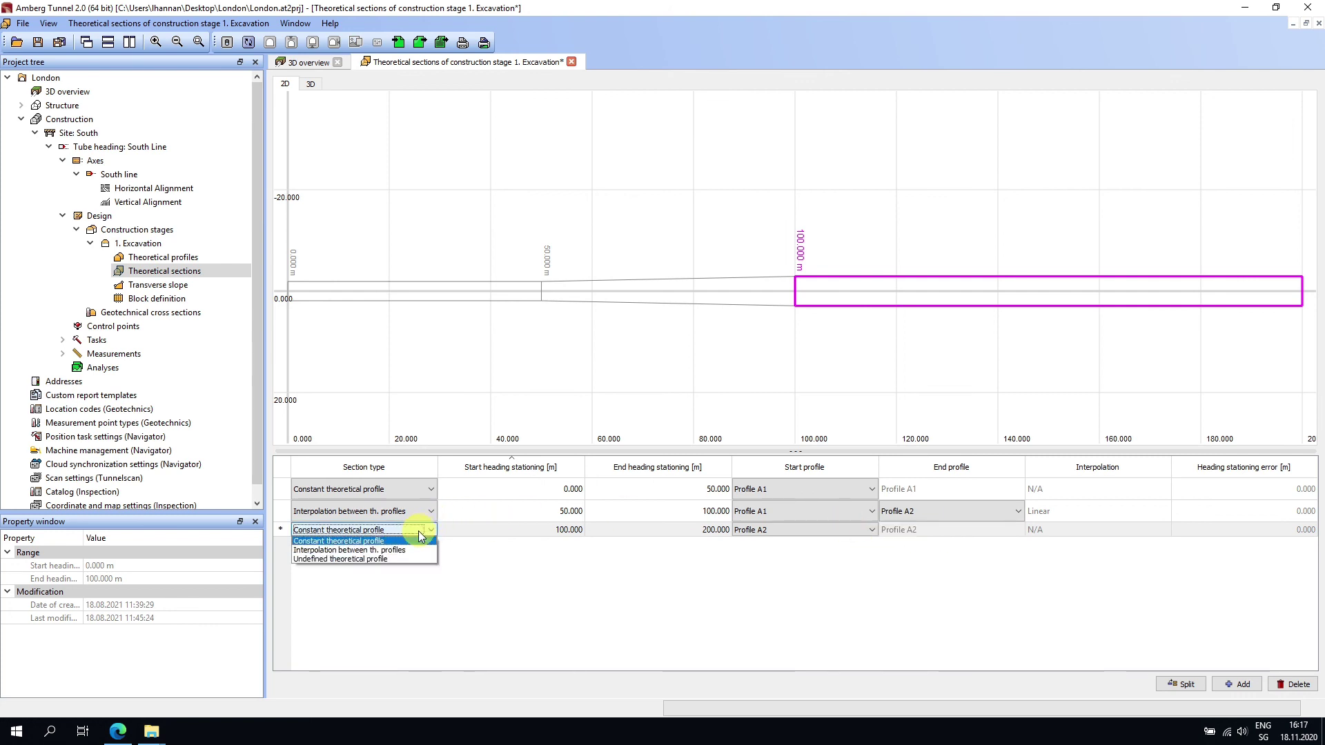
left_click(376, 550)
left_click(910, 529)
left_click(918, 541)
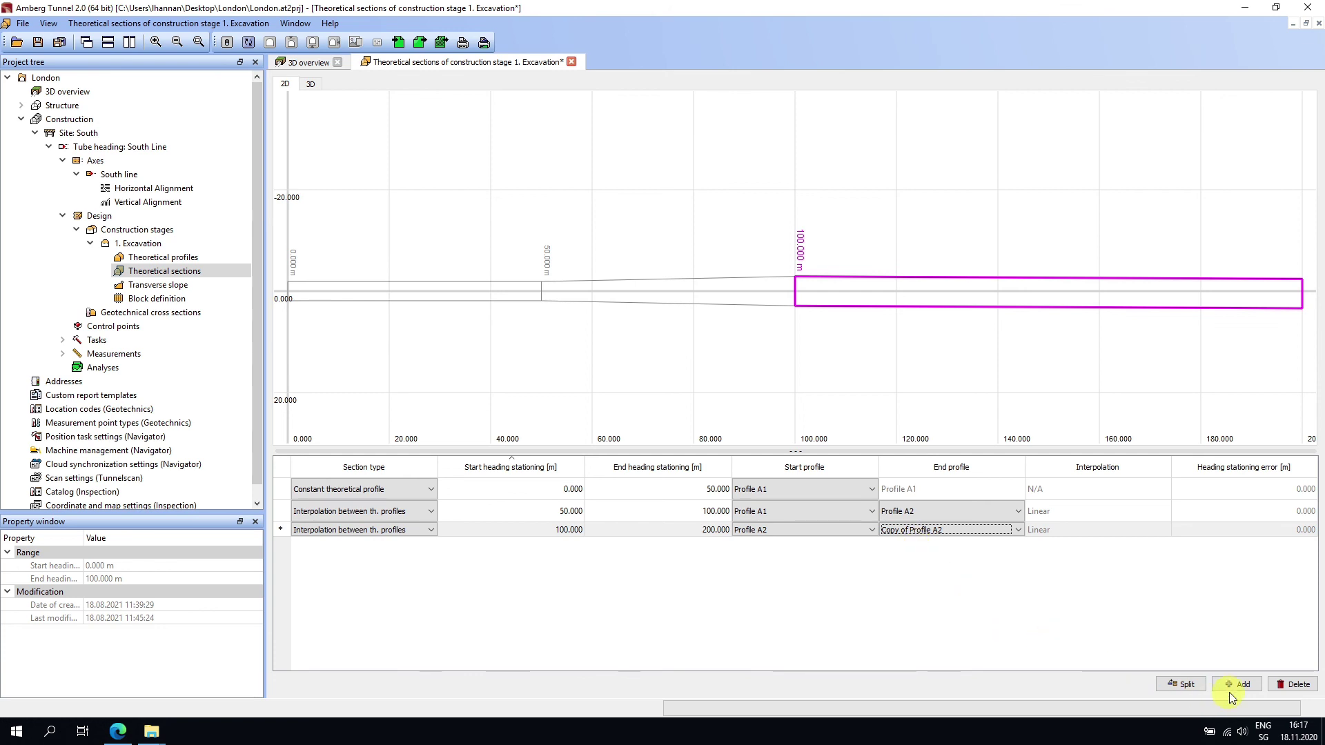
Step: Show the theoretical sections in 3D and examine the new section between 100.000 and 200.000 m along the tunnel
left_click(313, 85)
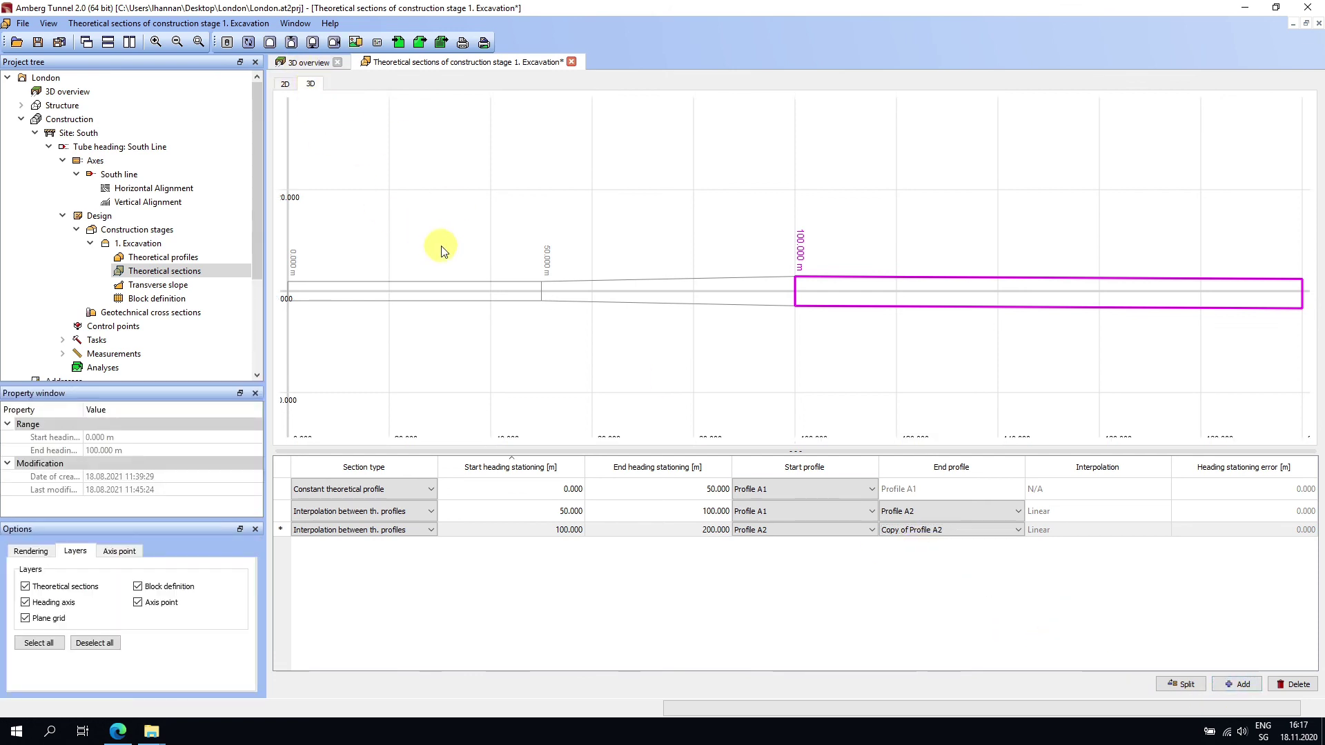
scroll(847, 208, "up", 5)
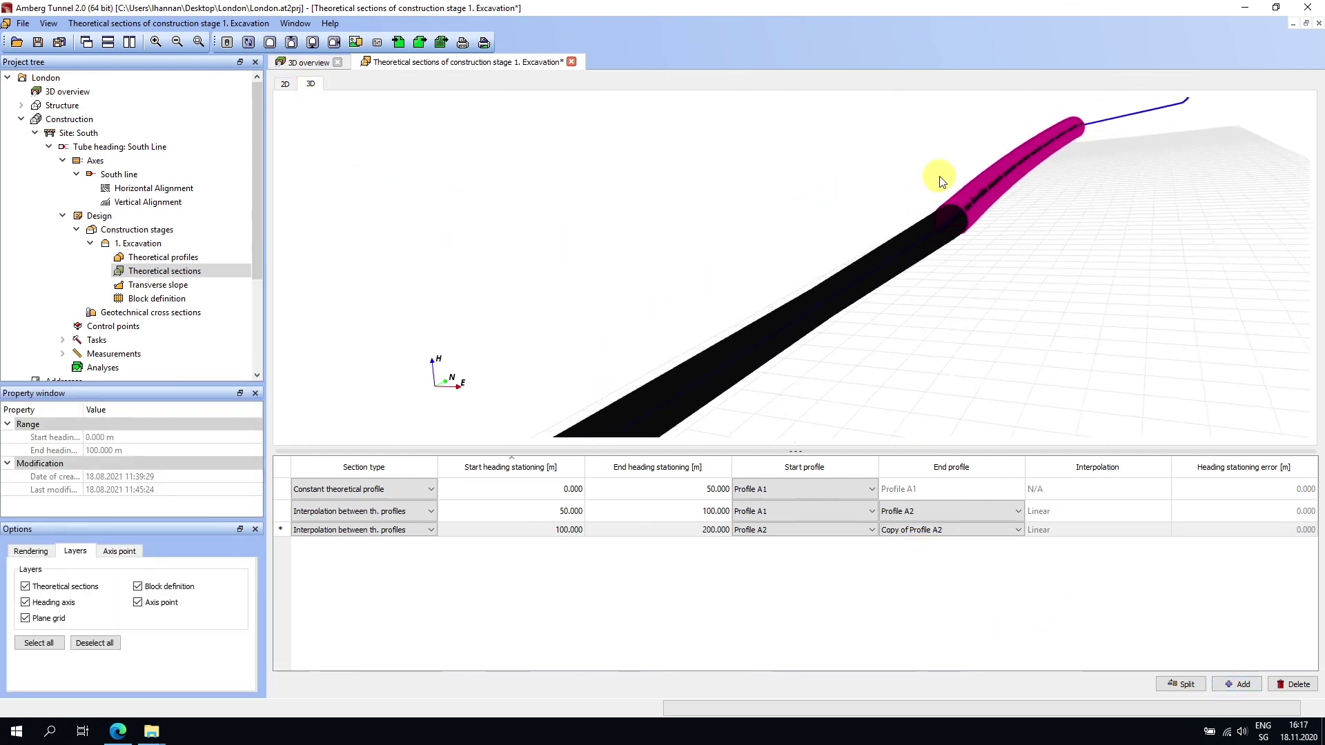
left_click_drag(994, 168, 951, 341)
scroll(938, 260, "down", 5)
left_click_drag(934, 242, 716, 312)
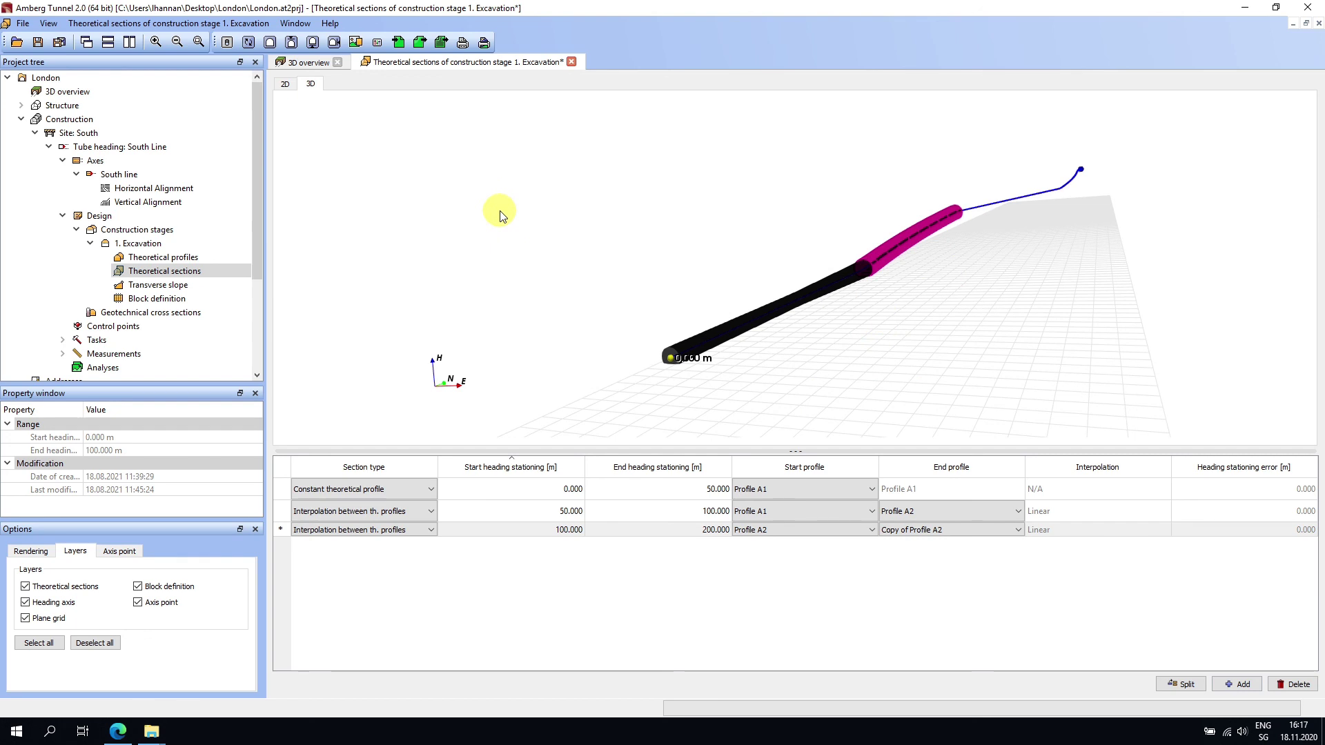